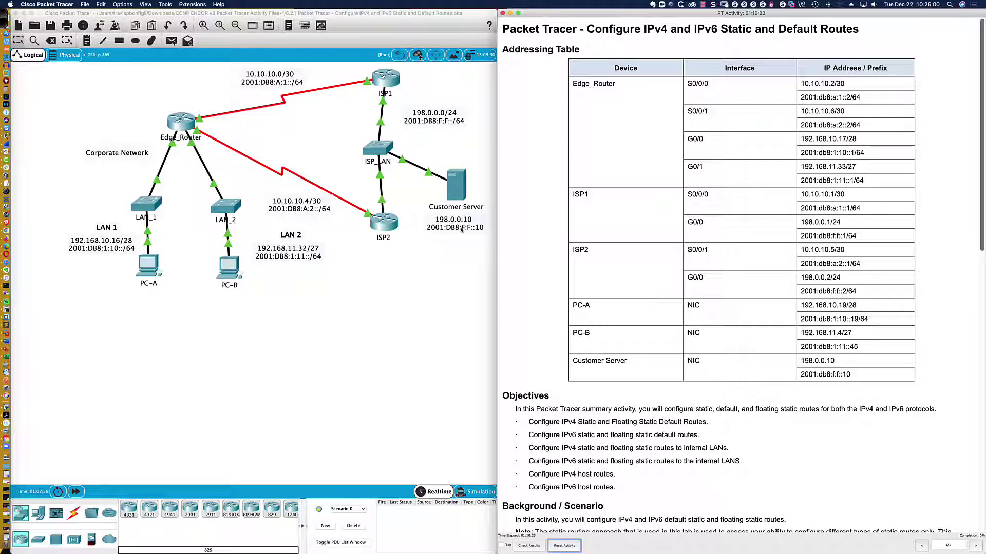
Step: Read the activity instructions through Part 1, Step 1, highlighting the directly connected requirement and the primary default route through ISP1
{"action": "scroll", "coordinate": [533, 187], "scroll_direction": "down", "scroll_amount": 5}
{"action": "scroll", "coordinate": [533, 187], "scroll_direction": "down", "scroll_amount": 7}
{"action": "scroll", "coordinate": [532, 185], "scroll_direction": "down", "scroll_amount": 1}
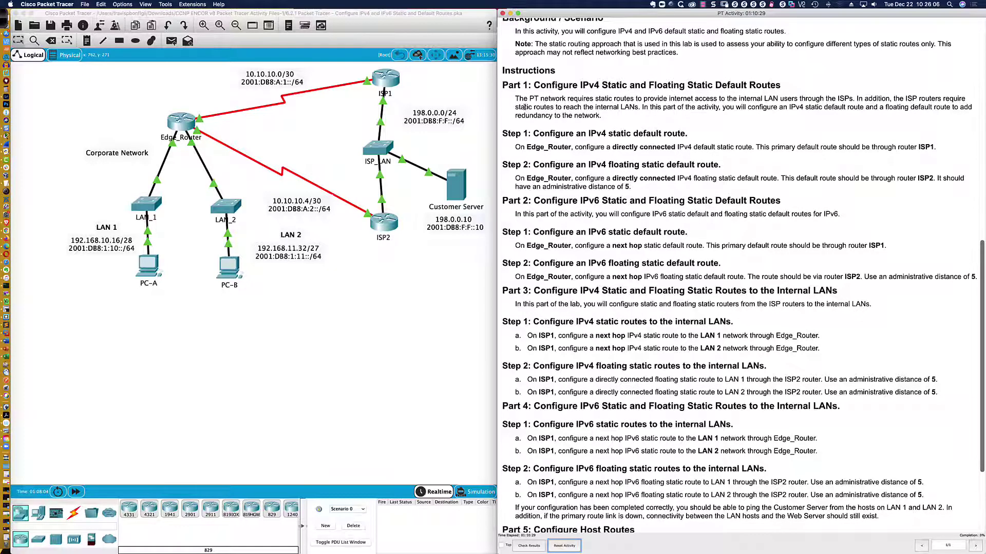
{"action": "scroll", "coordinate": [523, 106], "scroll_direction": "down", "scroll_amount": 2}
{"action": "scroll", "coordinate": [515, 82], "scroll_direction": "down", "scroll_amount": 1}
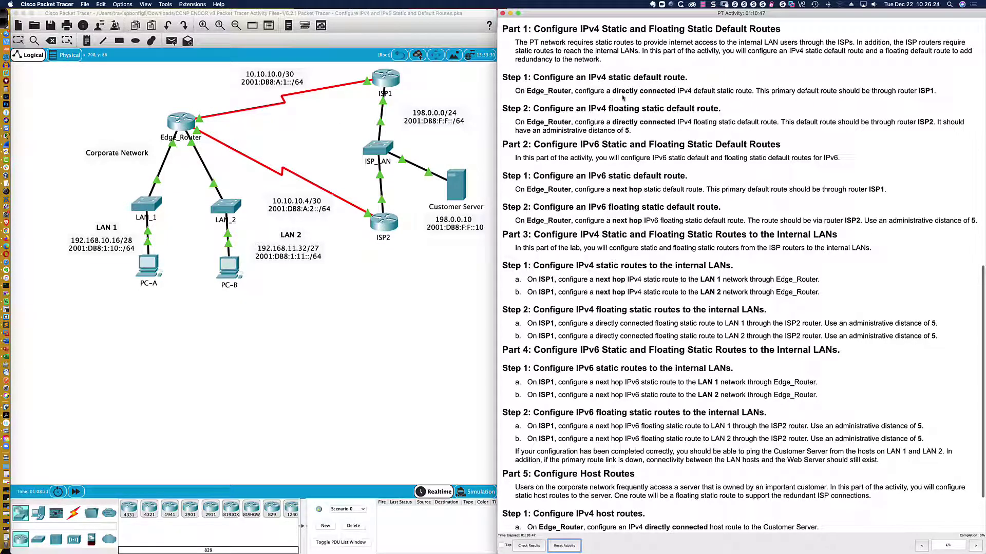
{"action": "left_click_drag", "start_coordinate": [612, 91], "coordinate": [675, 92]}
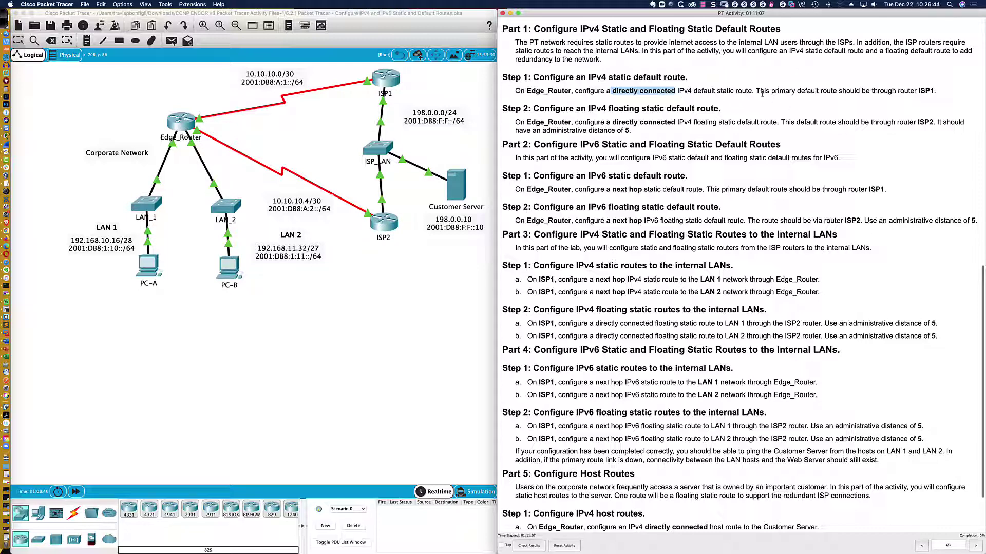
{"action": "left_click_drag", "start_coordinate": [754, 91], "coordinate": [934, 91]}
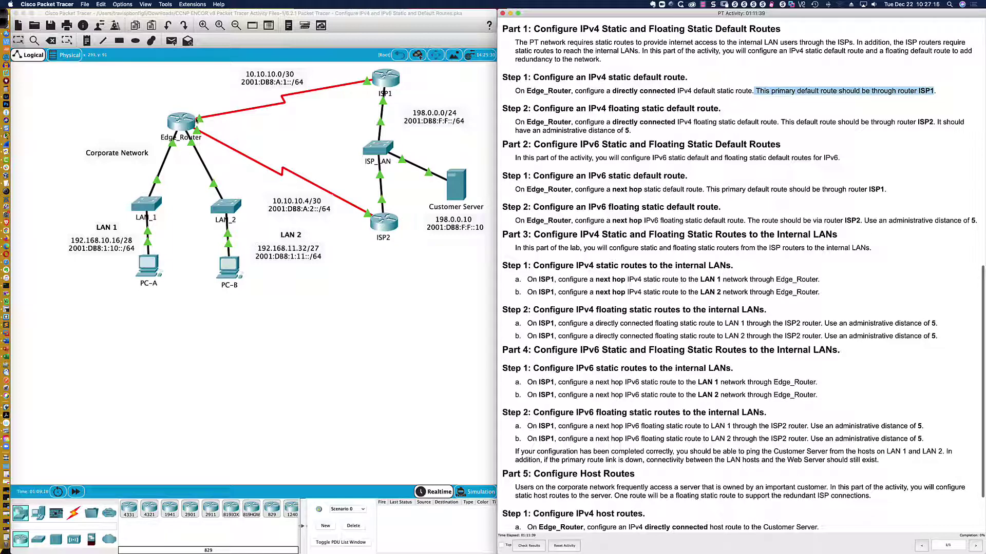
Step: Open the Edge_Router command-line window and enlarge it beneath the topology, keeping the activity instructions uncovered
{"action": "left_click", "coordinate": [258, 124]}
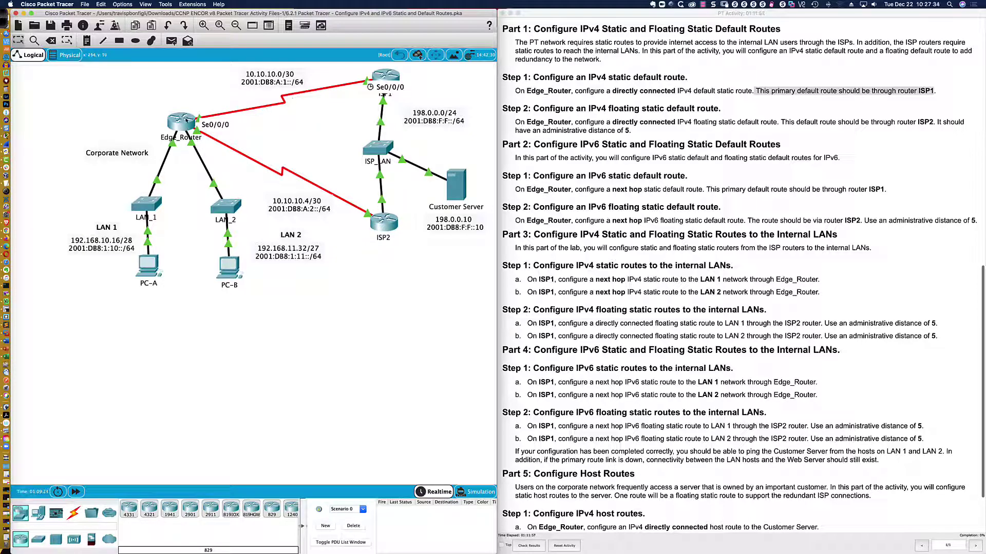
{"action": "mouse_move", "coordinate": [184, 120]}
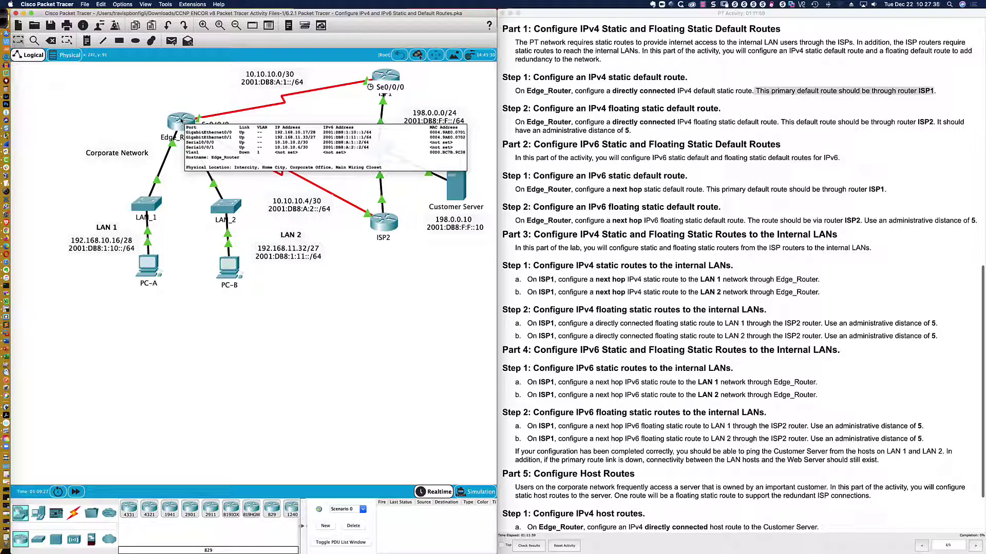
{"action": "left_click", "coordinate": [181, 121]}
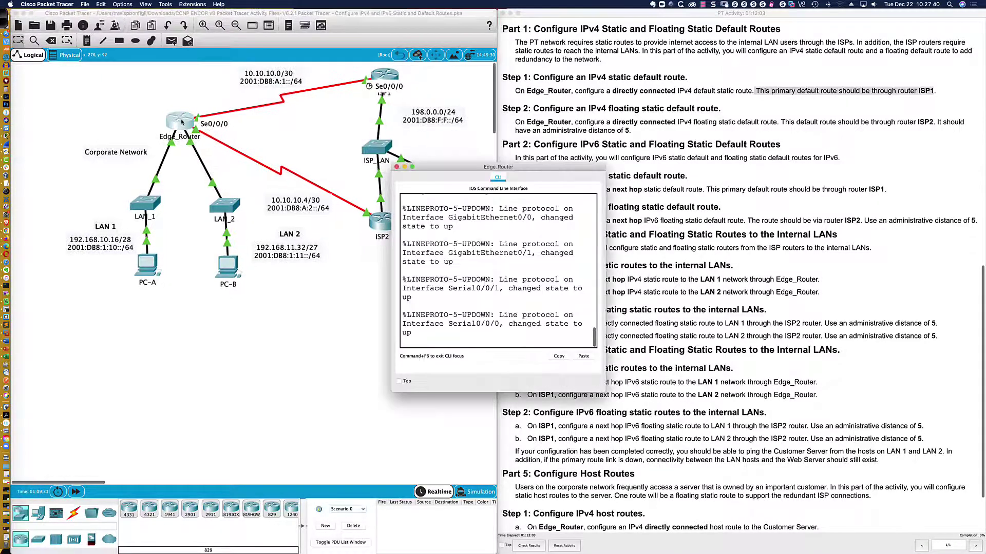
{"action": "left_click_drag", "start_coordinate": [490, 221], "coordinate": [76, 332]}
{"action": "left_click_drag", "start_coordinate": [222, 325], "coordinate": [492, 290]}
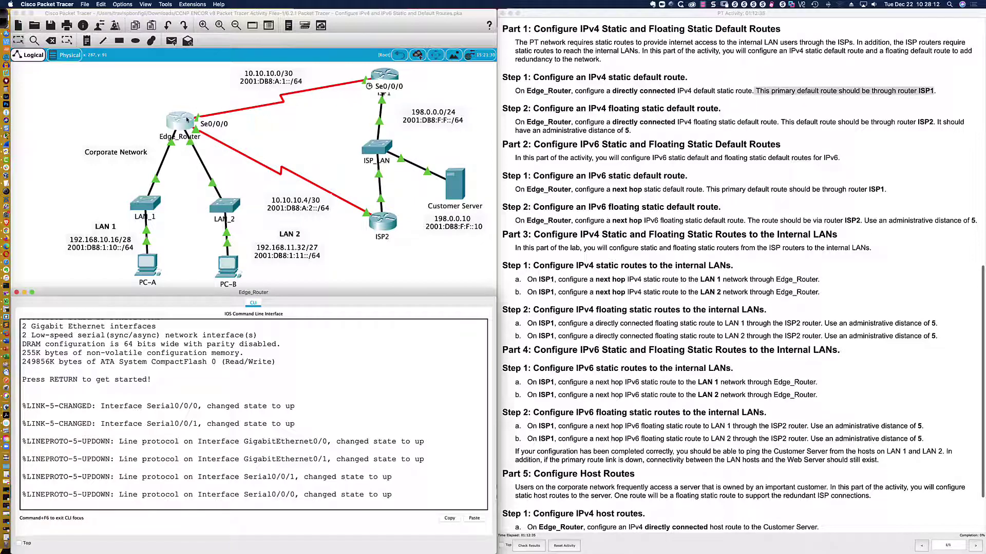
Step: Enter privileged mode on Edge_Router and display its IPv4 routing table
{"action": "left_click", "coordinate": [348, 354]}
{"action": "key", "text": "Return"}
{"action": "key", "text": "Return"}
{"action": "key", "text": "Return"}
{"action": "key", "text": "Return"}
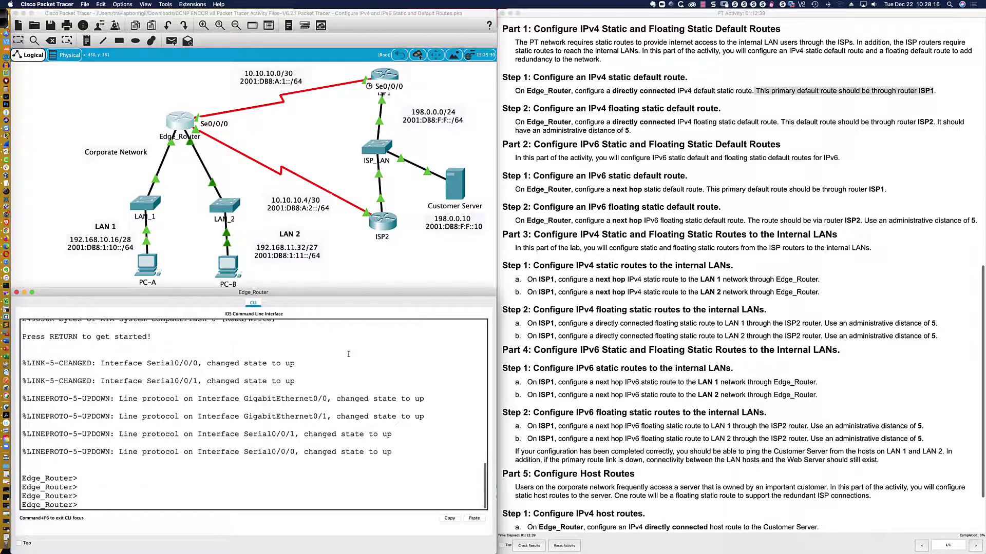
{"action": "type", "text": "en"}
{"action": "key", "text": "Tab"}
{"action": "key", "text": "Return"}
{"action": "key", "text": "Return"}
{"action": "key", "text": "Return"}
{"action": "type", "text": "sh ip rout"}
{"action": "key", "text": "Return"}
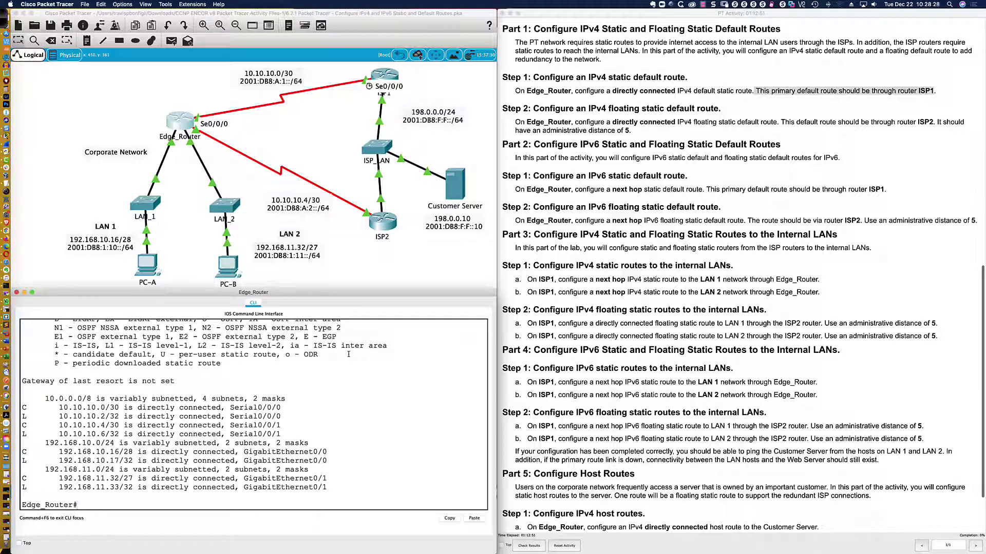
Step: In Edge_Router's global configuration mode, add a directly connected IPv4 default route, 0.0.0.0 0.0.0.0, out of interface s0/0/0
{"action": "type", "text": "conf t"}
{"action": "key", "text": "Return"}
{"action": "type", "text": "ip route 0.0.0.0"}
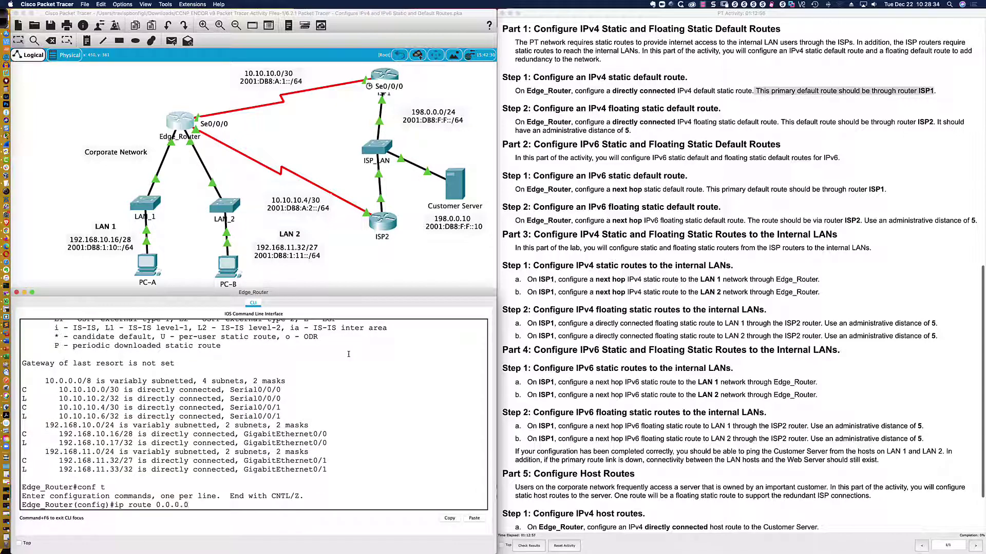
{"action": "type", "text": " 0.0.0.0"}
{"action": "type", "text": "?"}
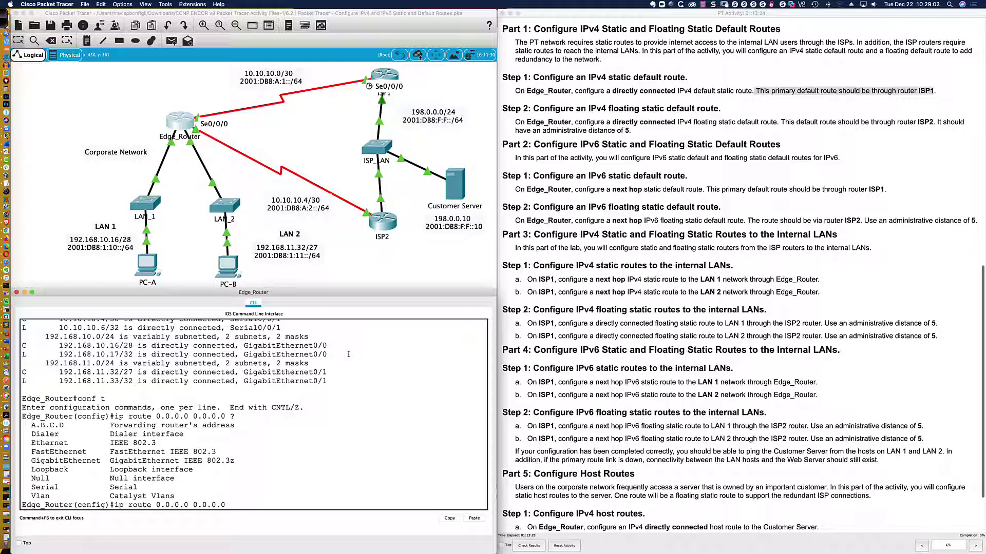
{"action": "type", "text": "s0/0/0"}
{"action": "key", "text": "Return"}
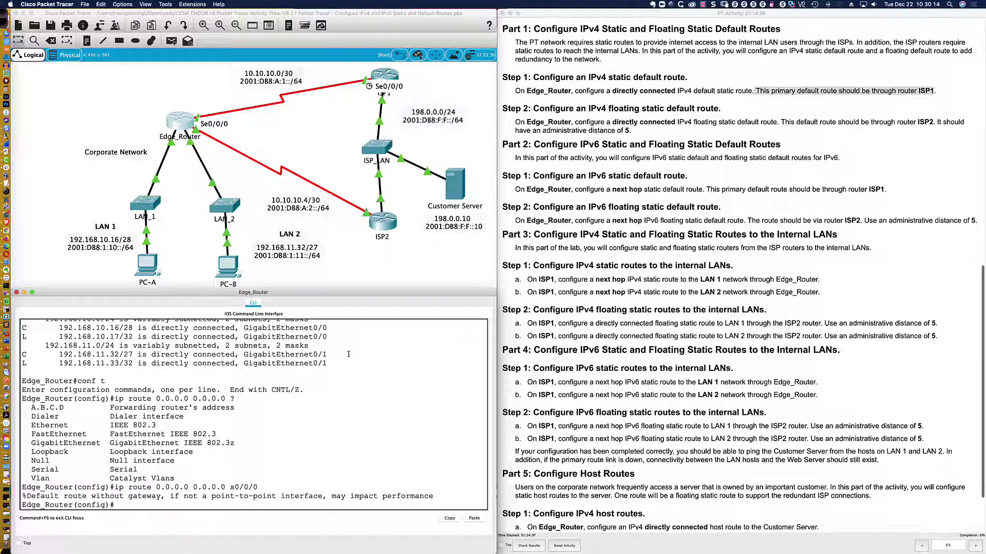
Step: Try to display the adjacency table from Edge_Router's configuration mode with "do sh adj"
{"action": "type", "text": "do sh adj"}
{"action": "key", "text": "Return"}
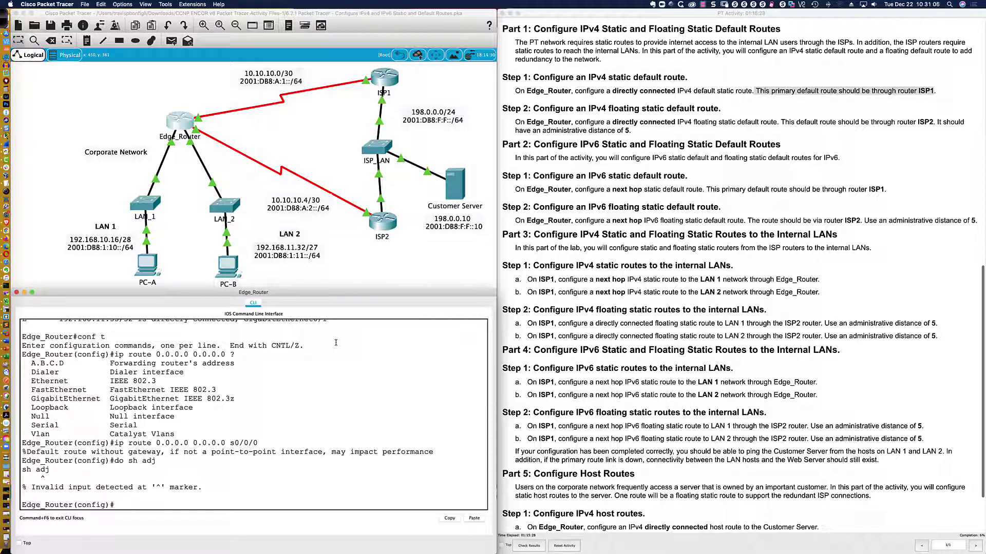
Step: Switch to SecureCRT, start the R8-2811 console session and enter privileged mode
{"action": "key", "text": "super+Tab"}
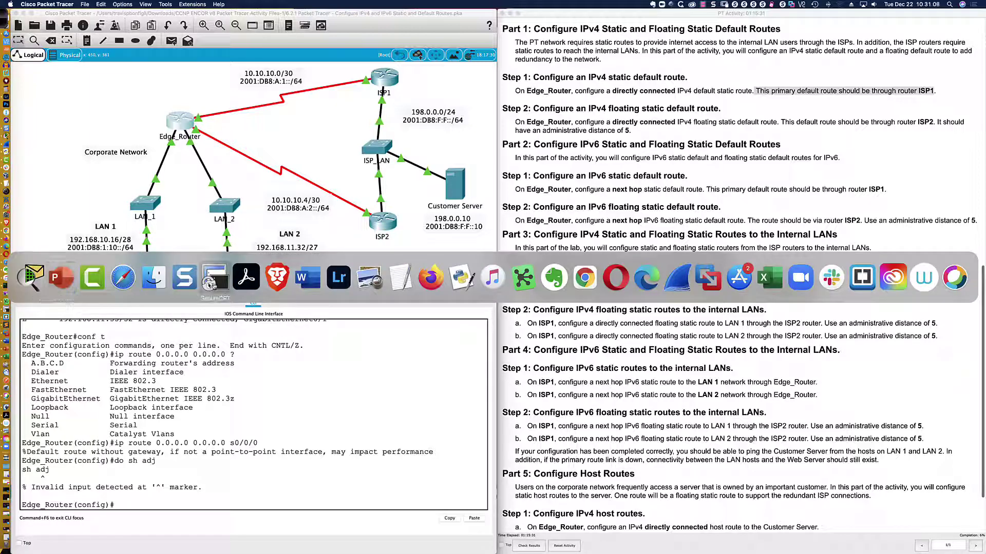
{"action": "left_click", "coordinate": [209, 282]}
{"action": "key", "text": "Return"}
{"action": "key", "text": "Return"}
{"action": "key", "text": "Return"}
{"action": "key", "text": "Return"}
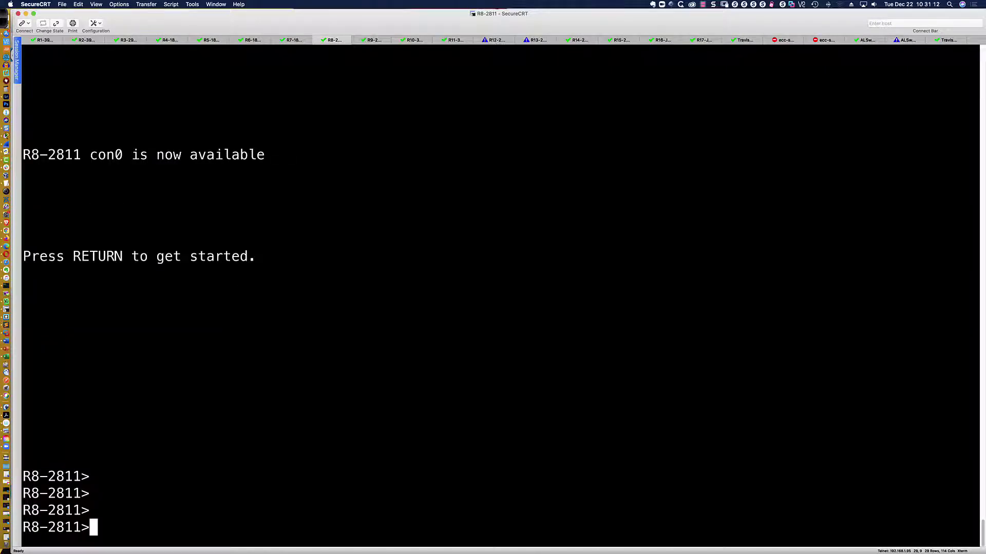
{"action": "type", "text": "en"}
{"action": "key", "text": "Return"}
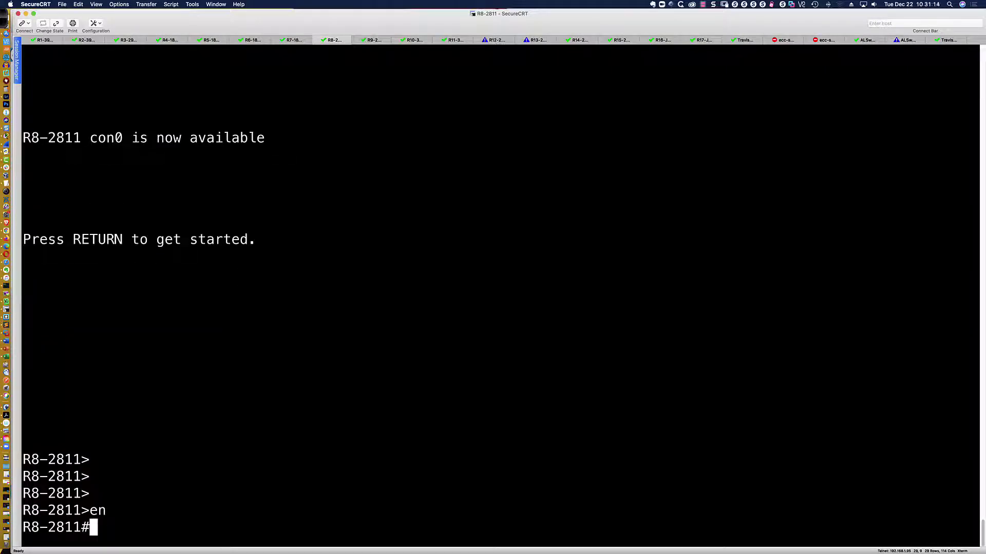
Step: Display the CEF table on R8-2811 with "sh ip cef" and page through to its end
{"action": "type", "text": "sh ip cef"}
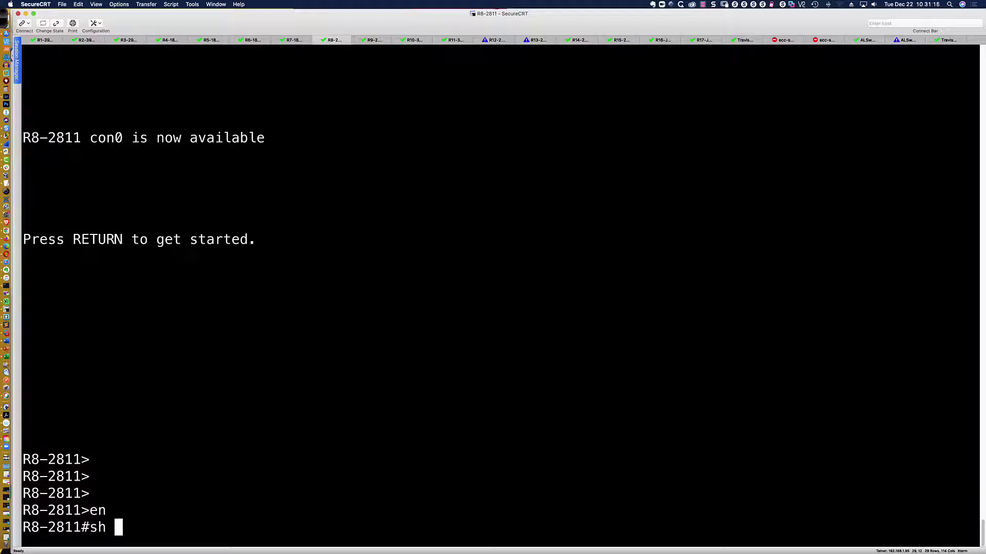
{"action": "key", "text": "Return"}
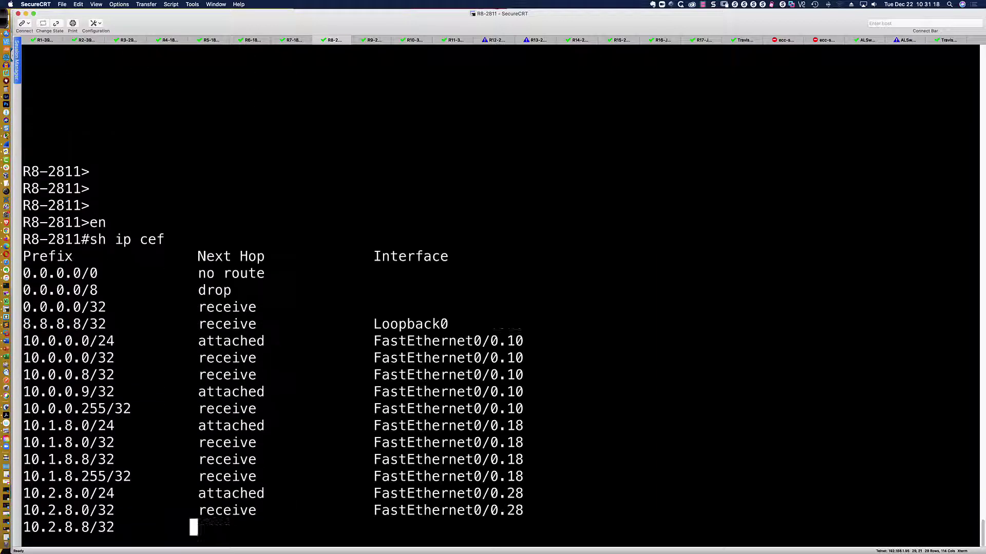
{"action": "key", "text": "space"}
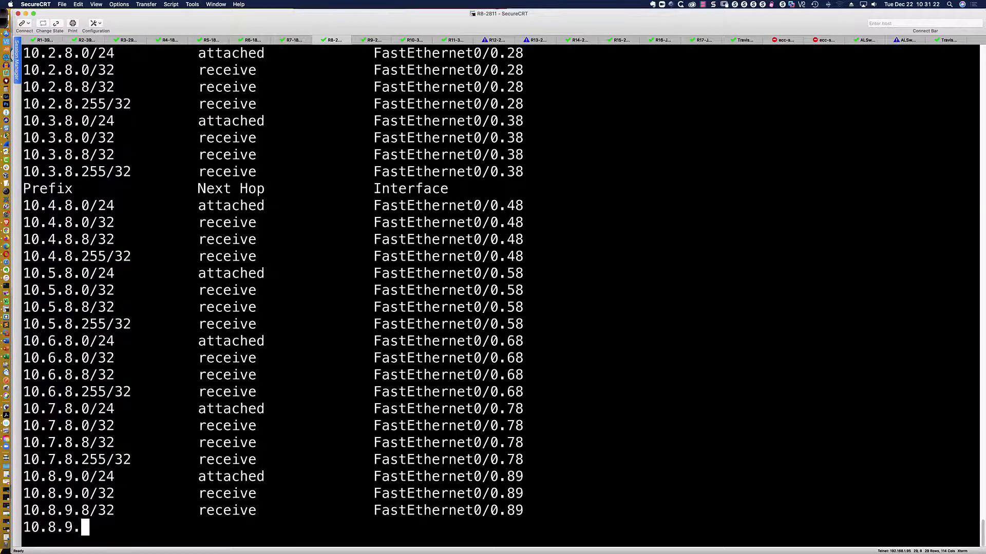
{"action": "key", "text": "space"}
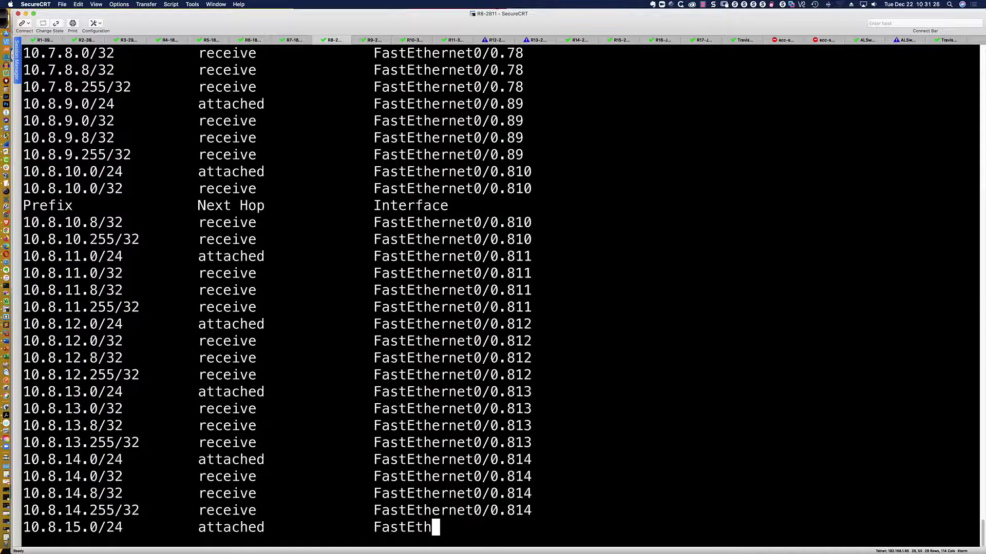
{"action": "key", "text": "space"}
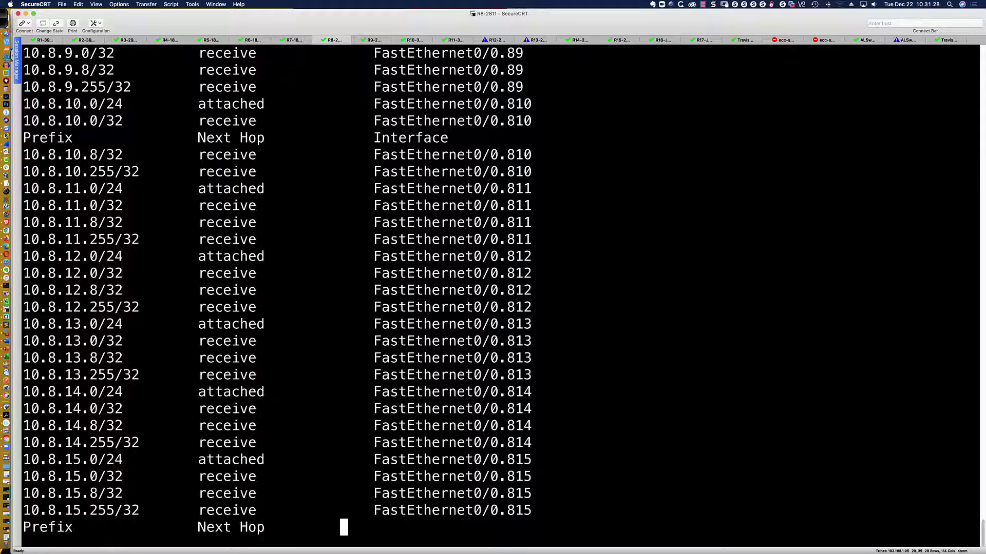
Step: Display R8-2811's IPv4 routing table and page through to the static routes at its end
{"action": "type", "text": "sh ip route"}
{"action": "key", "text": "Return"}
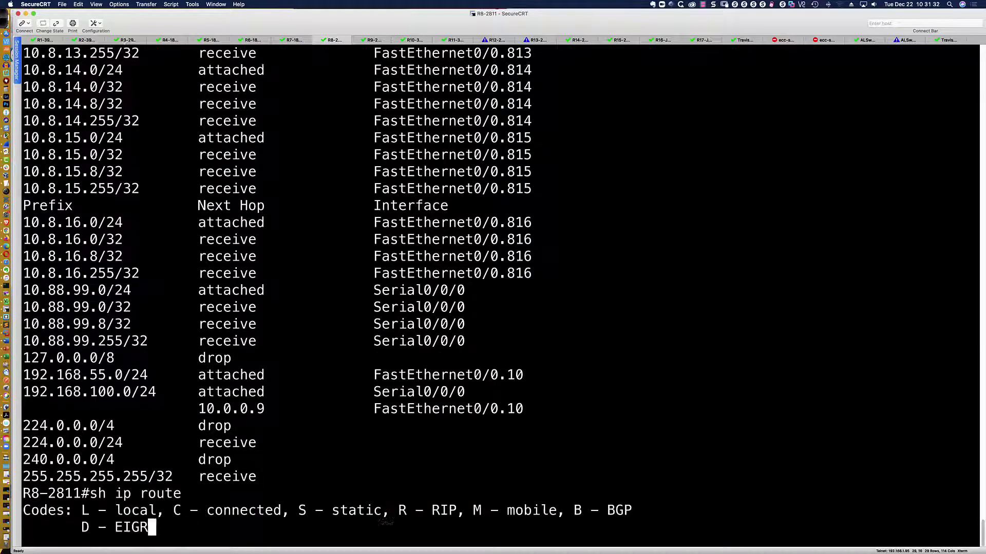
{"action": "key", "text": "space"}
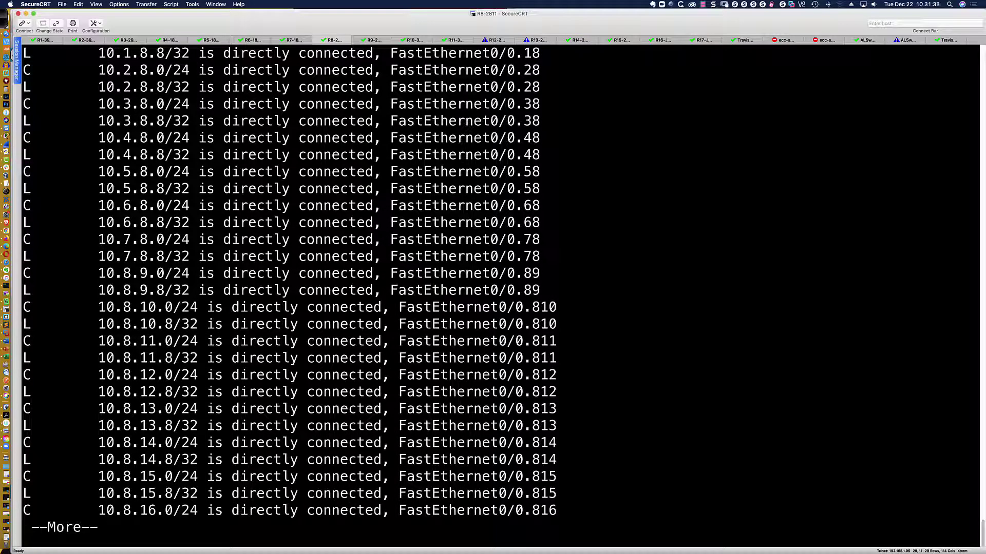
{"action": "key", "text": "space"}
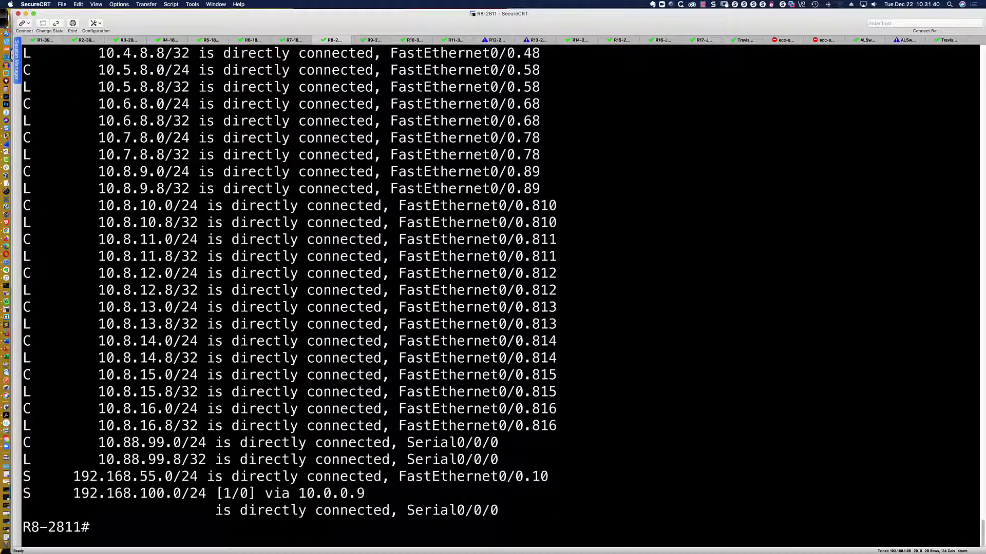
Step: Display the CEF table on R8-2811 again to compare its entries with the static routes, returning to the prompt
{"action": "key", "text": "Return"}
{"action": "key", "text": "Return"}
{"action": "key", "text": "Return"}
{"action": "type", "text": "sh ip cef"}
{"action": "key", "text": "Return"}
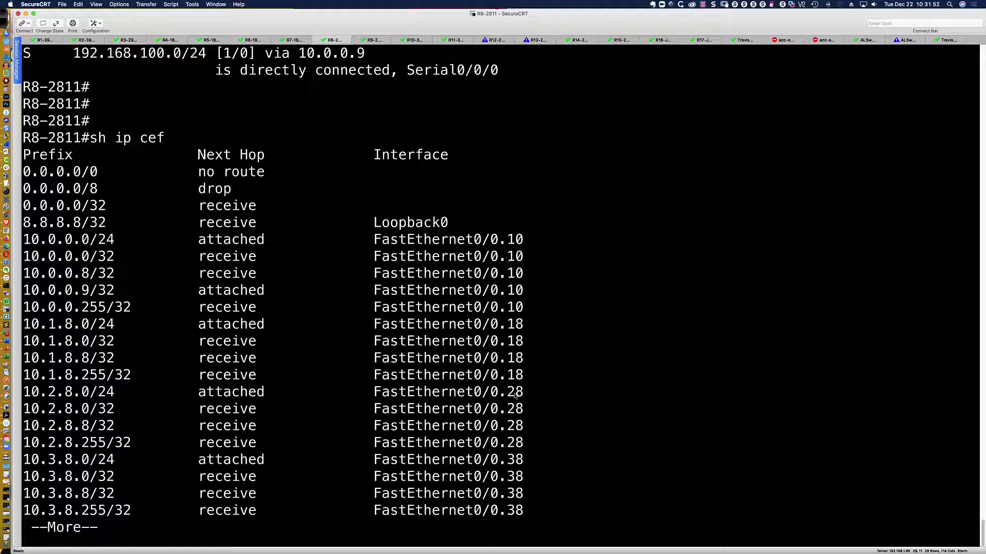
{"action": "key", "text": "space"}
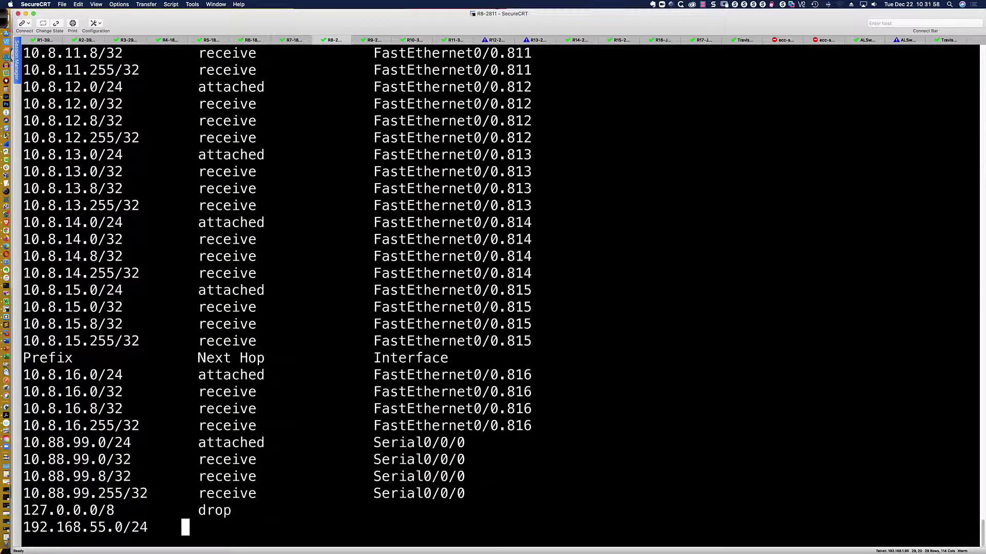
{"action": "key", "text": "Return"}
{"action": "key", "text": "Return"}
{"action": "key", "text": "Return"}
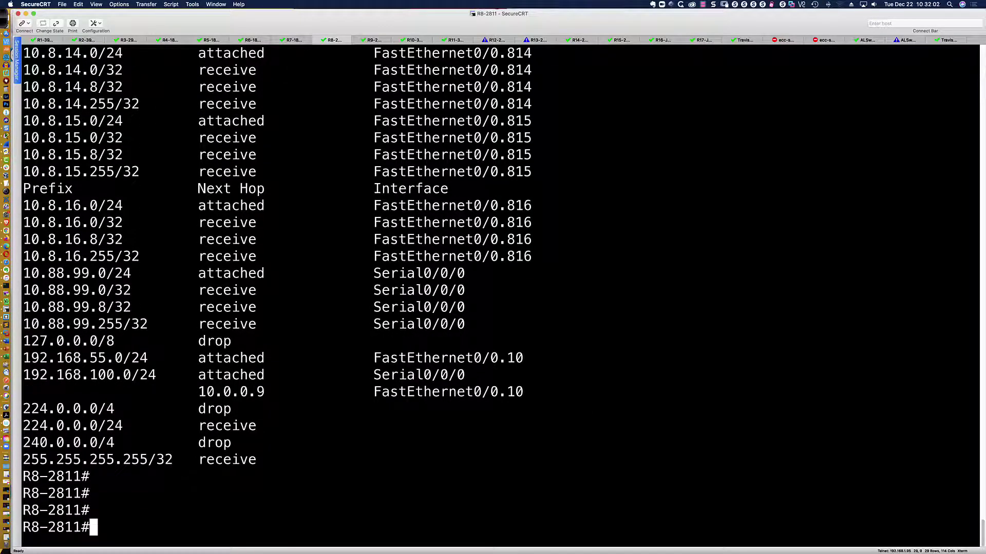
Step: Display R8-2811's adjacency table with "sh adj" and highlight the Serial0/0/0 entry, then the FastEthernet0/0.10 interface and its address
{"action": "type", "text": "sh adj"}
{"action": "key", "text": "Return"}
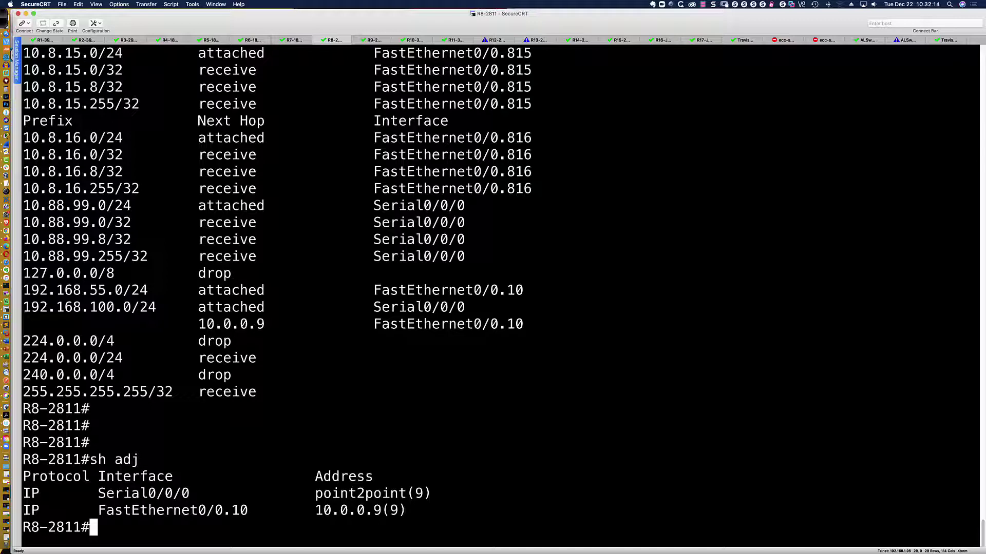
{"action": "double_click", "coordinate": [35, 494]}
{"action": "left_click_drag", "start_coordinate": [35, 494], "coordinate": [431, 498]}
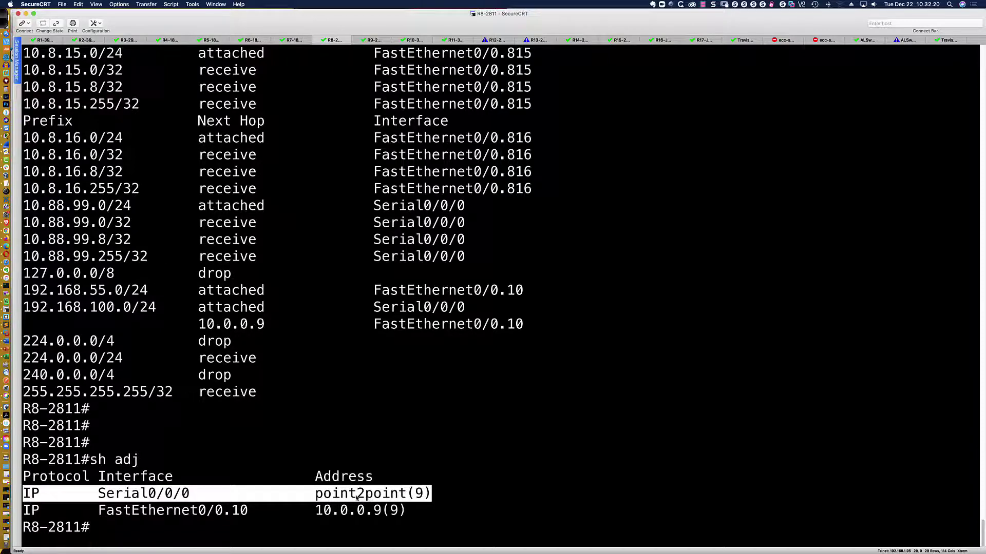
{"action": "left_click", "coordinate": [126, 512]}
{"action": "left_click_drag", "start_coordinate": [98, 510], "coordinate": [249, 514]}
{"action": "left_click_drag", "start_coordinate": [251, 515], "coordinate": [252, 514]}
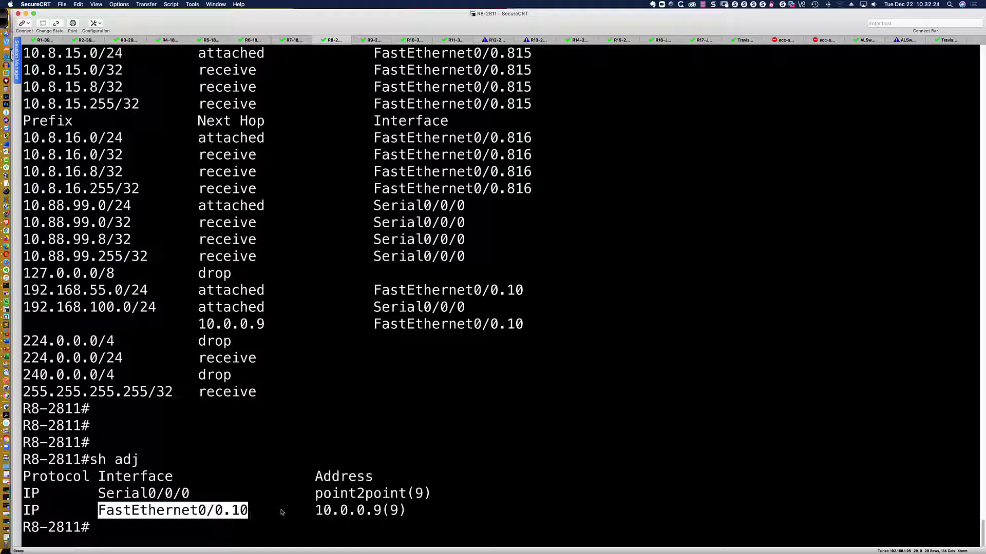
{"action": "left_click_drag", "start_coordinate": [315, 510], "coordinate": [401, 513]}
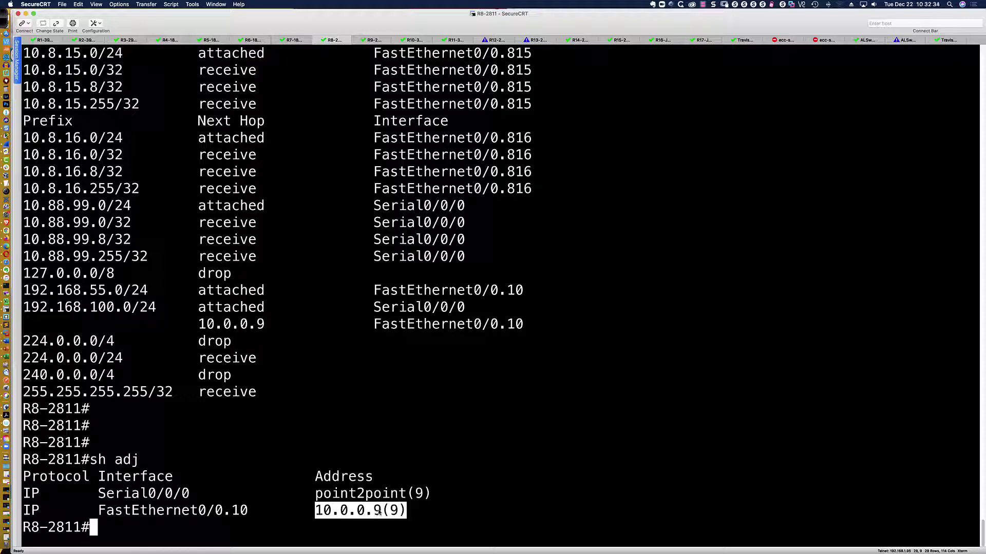
{"action": "left_click_drag", "start_coordinate": [250, 512], "coordinate": [102, 511]}
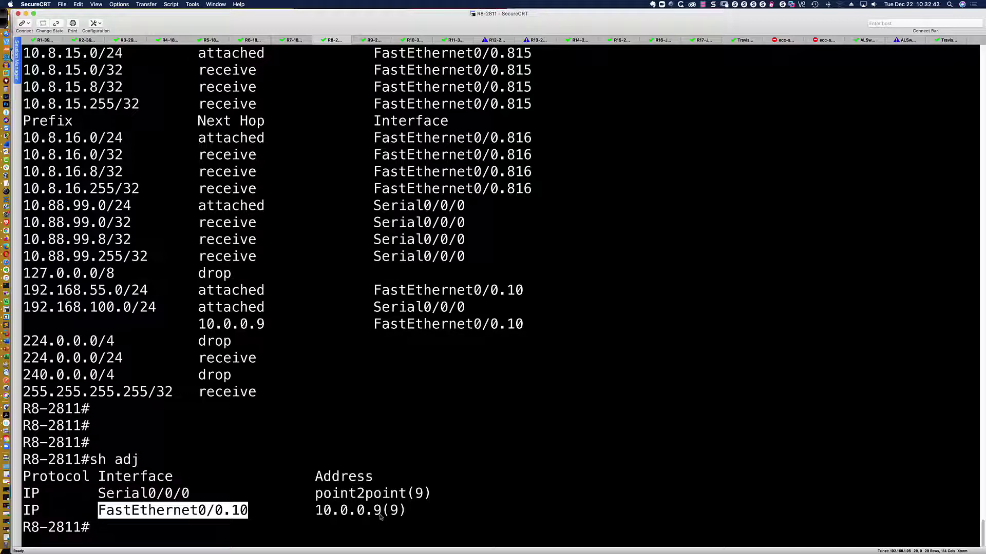
Step: List the available options for the "sh adjacency" command on R8-2811
{"action": "left_click", "coordinate": [431, 520]}
{"action": "type", "text": "sh adj"}
{"action": "key", "text": "Tab"}
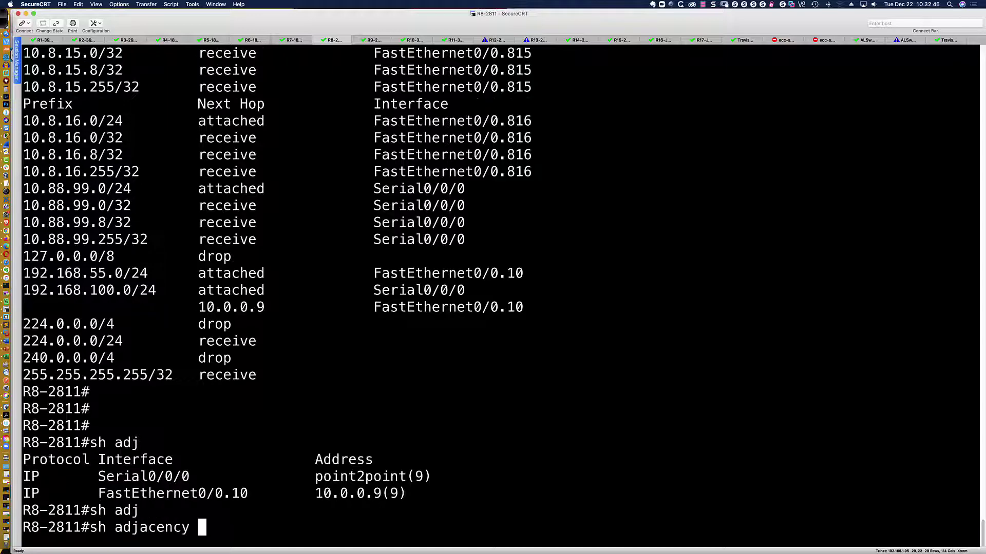
{"action": "type", "text": "?"}
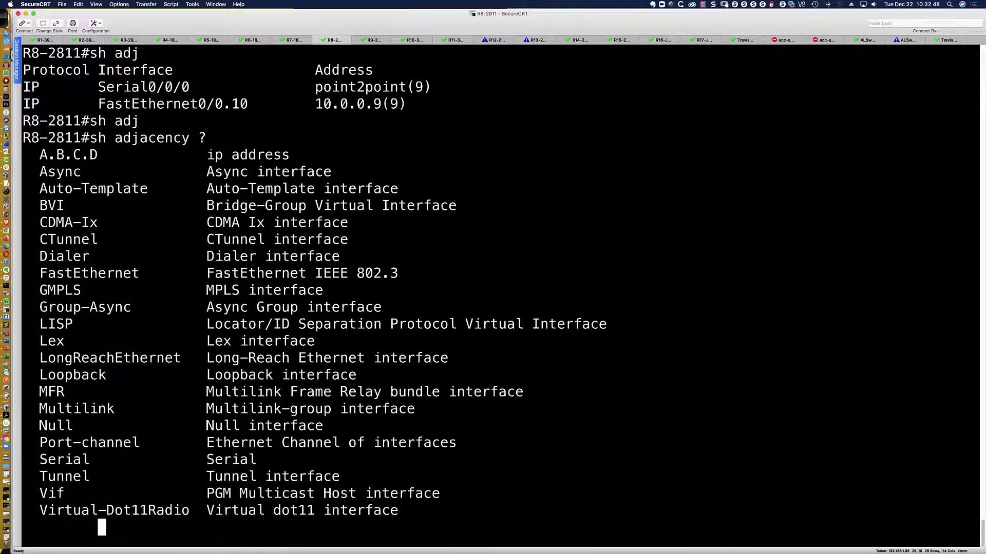
Step: Display the detailed adjacency table on R8-2811 with "sh adjacency detail"
{"action": "key", "text": "space"}
{"action": "type", "text": "det"}
{"action": "key", "text": "Tab"}
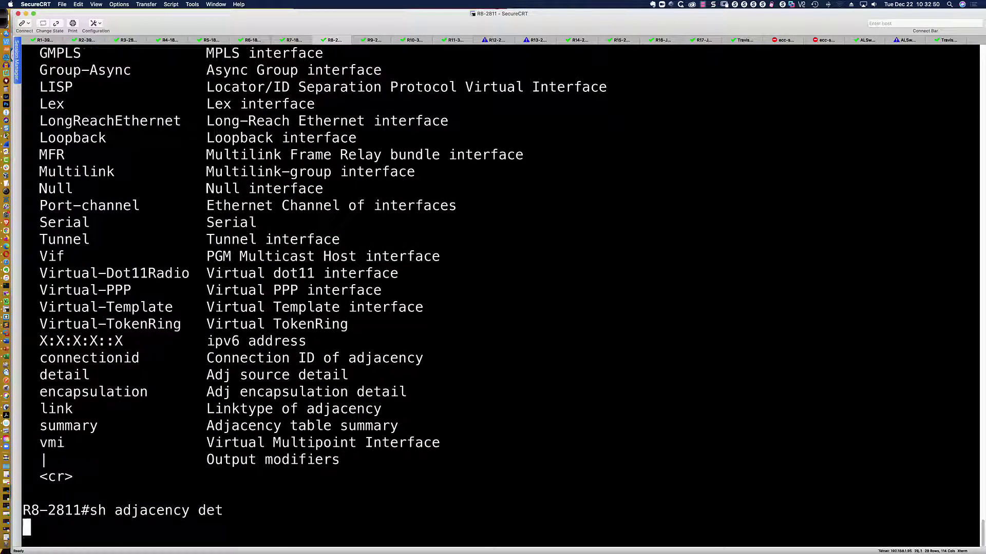
{"action": "key", "text": "Return"}
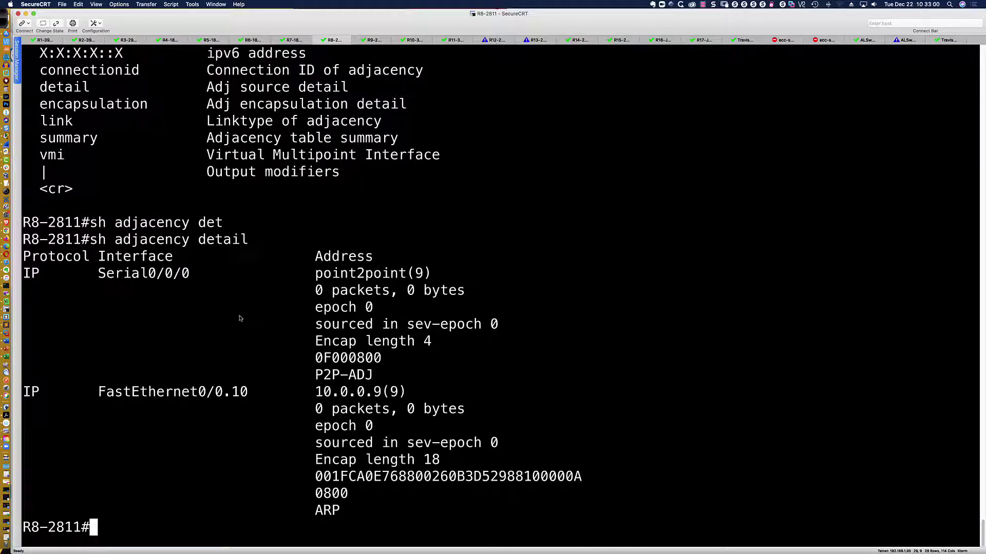
Step: Highlight the Serial0/0/0 adjacency details, then the FastEthernet0/0.10 details and its ARP source, clearing the selection at the end
{"action": "left_click_drag", "start_coordinate": [26, 272], "coordinate": [421, 374]}
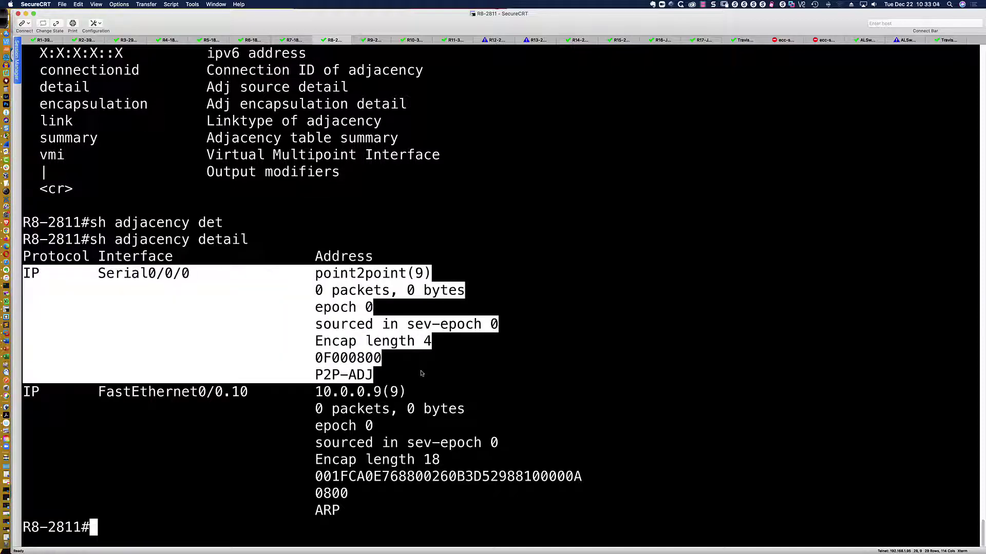
{"action": "left_click", "coordinate": [345, 493]}
{"action": "left_click_drag", "start_coordinate": [165, 392], "coordinate": [401, 501]}
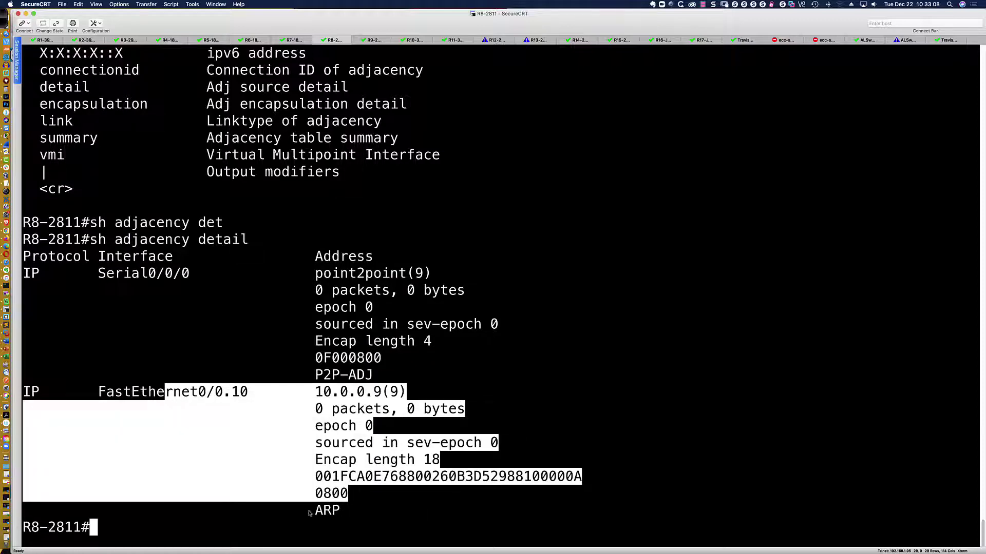
{"action": "left_click_drag", "start_coordinate": [309, 514], "coordinate": [343, 513]}
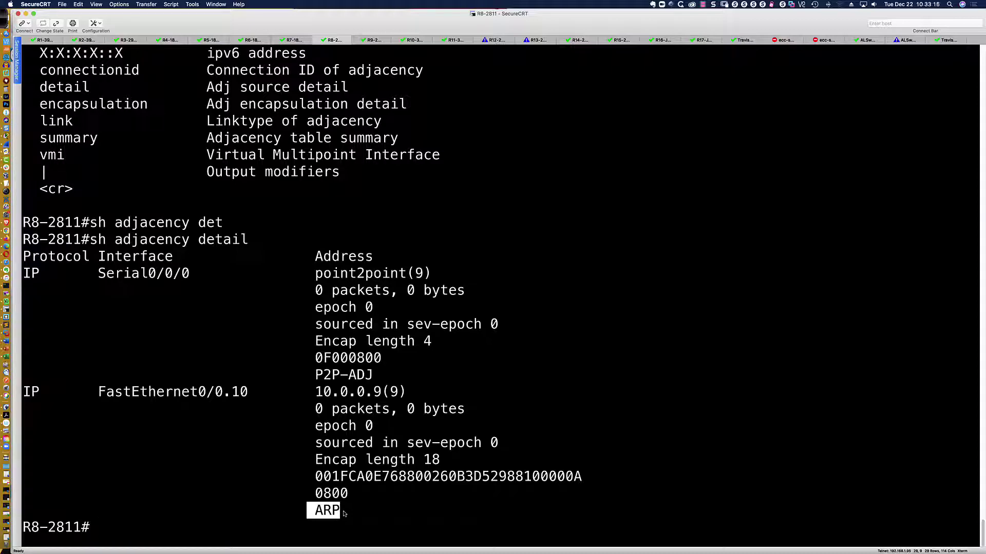
{"action": "left_click", "coordinate": [411, 513]}
Step: Enter global configuration mode on R8-2811 and add a static route to 172.16.10.0 255.255.255.0 out of fa0/0.10
{"action": "type", "text": "con ft"}
{"action": "key", "text": "Return"}
{"action": "type", "text": "conf t"}
{"action": "key", "text": "Return"}
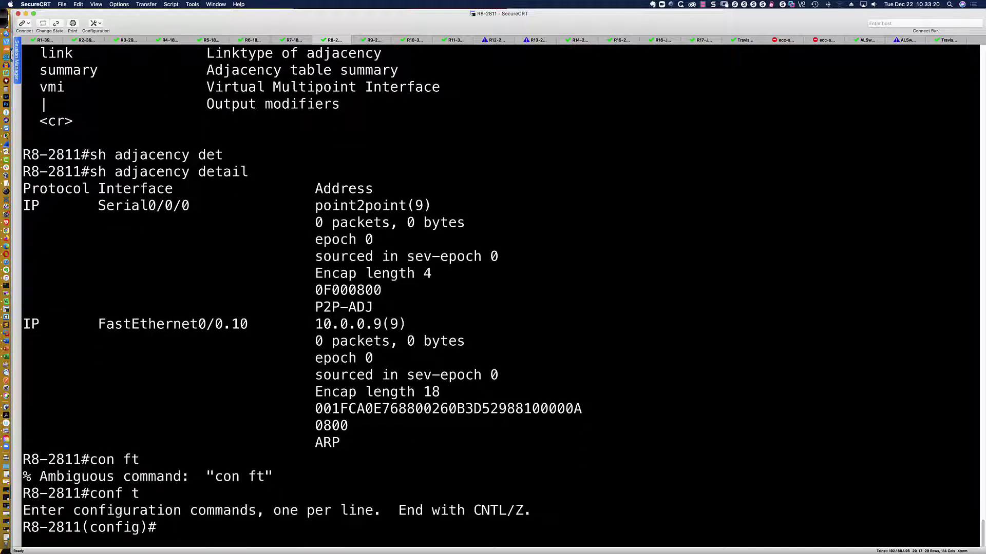
{"action": "type", "text": "ip route "}
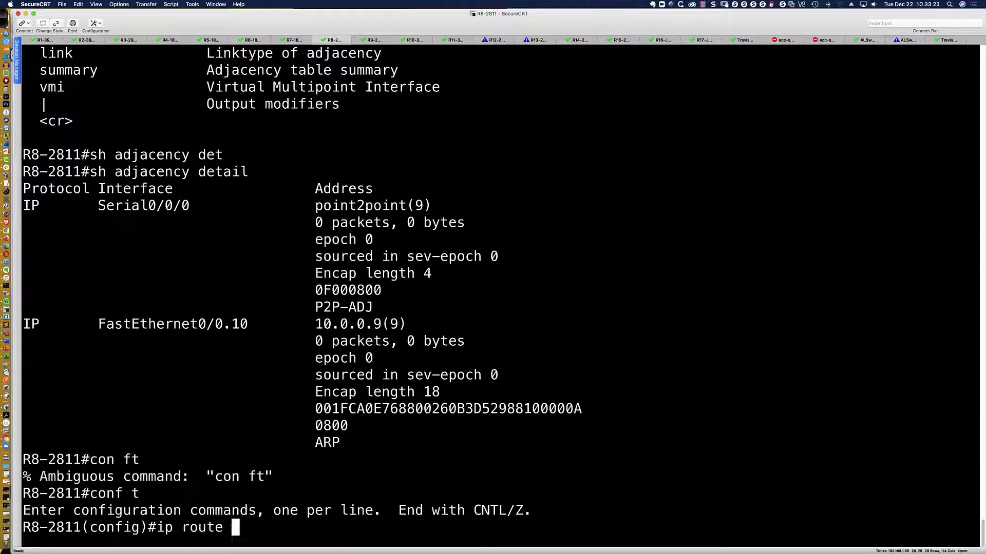
{"action": "type", "text": "172.16.10.0 255.255.255."}
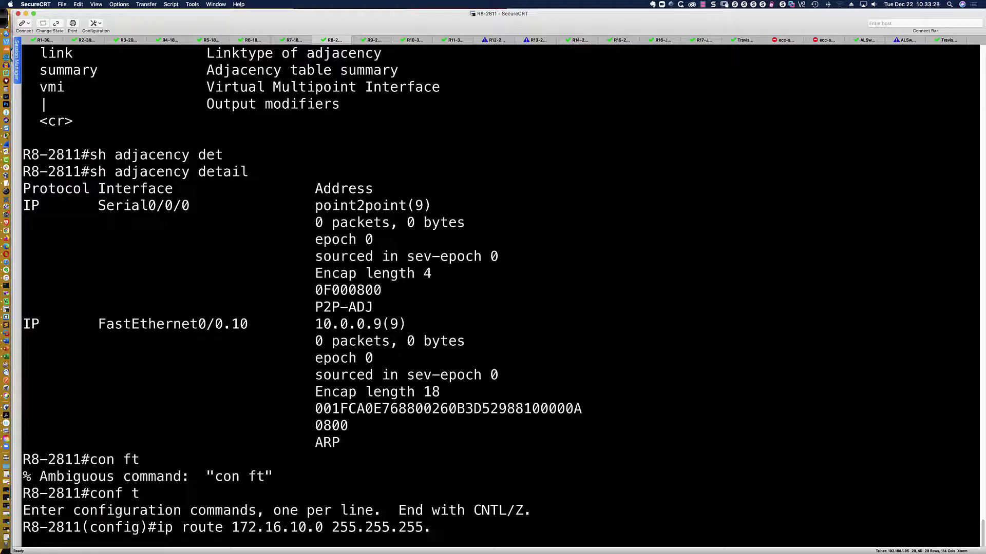
{"action": "type", "text": "0 fa0/0.10"}
{"action": "key", "text": "Return"}
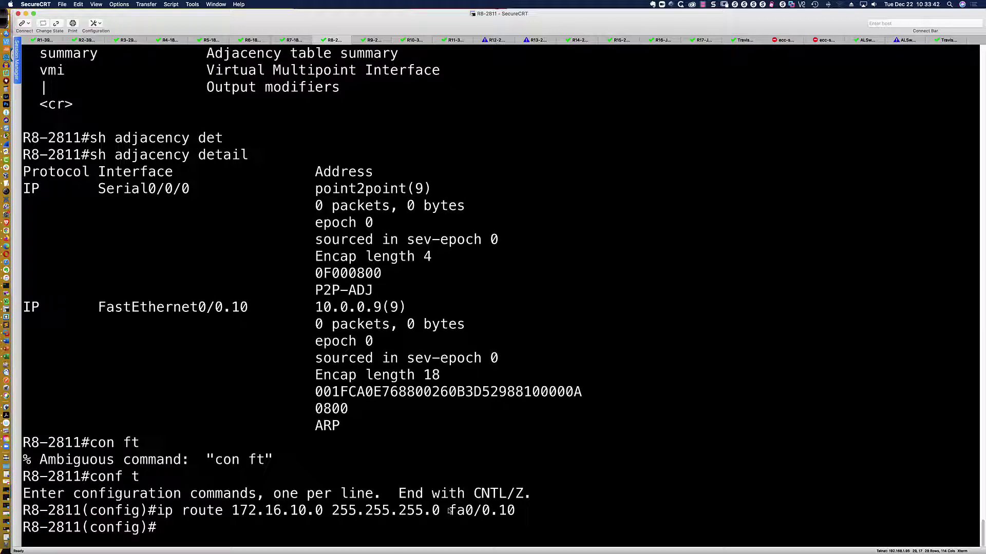
Step: Highlight ARP in the FastEthernet0/0.10 adjacency, then the whole Serial0/0/0 adjacency entry, to compare them
{"action": "left_click_drag", "start_coordinate": [315, 427], "coordinate": [339, 429]}
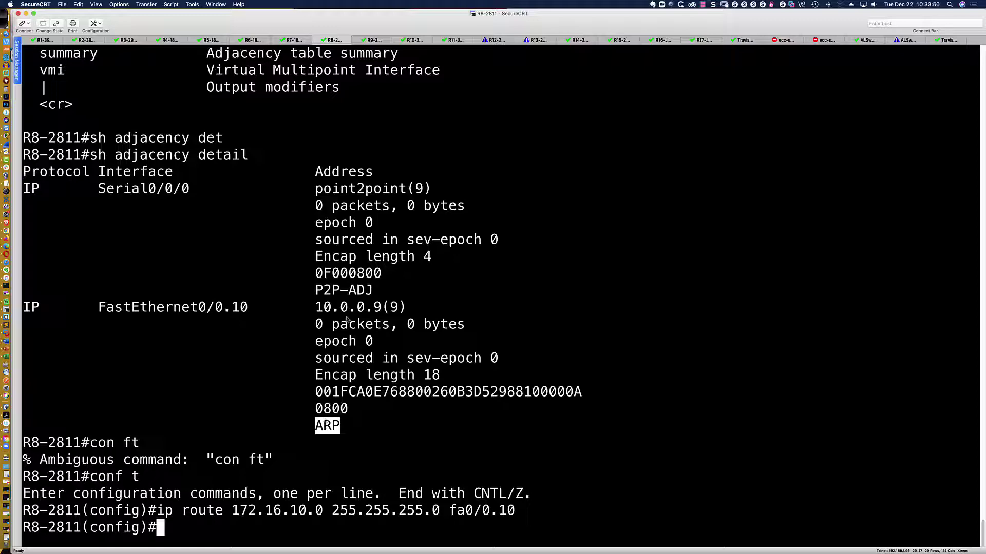
{"action": "left_click_drag", "start_coordinate": [32, 191], "coordinate": [404, 290]}
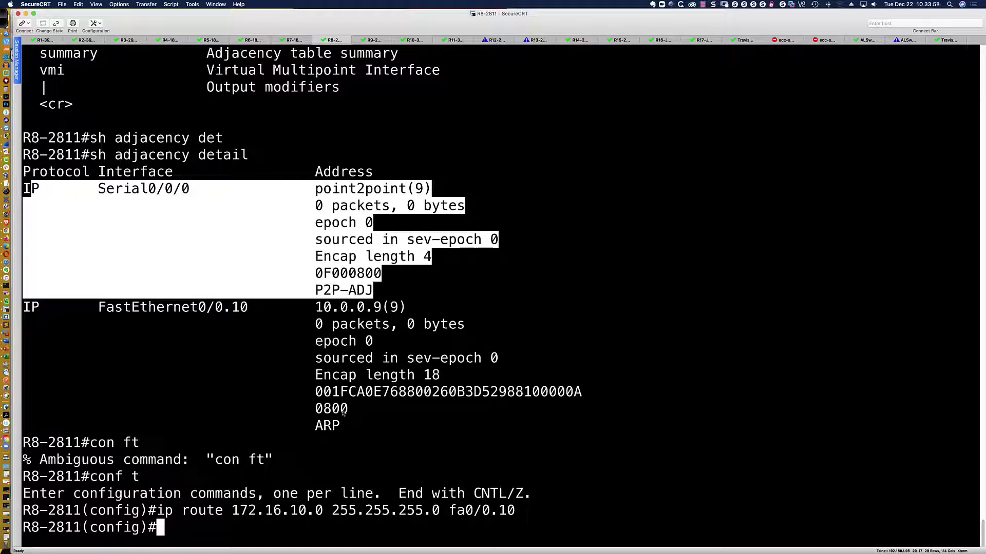
{"action": "left_click", "coordinate": [352, 257]}
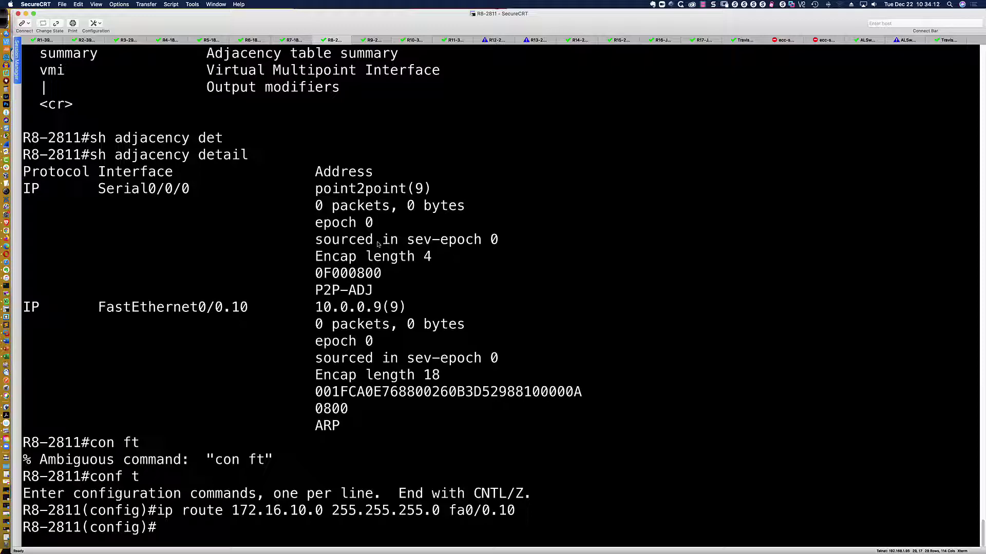
Step: Highlight the long encapsulation string of the FastEthernet0/0.10 adjacency, then only its source MAC portion 00260B3D5298
{"action": "left_click_drag", "start_coordinate": [316, 395], "coordinate": [584, 400]}
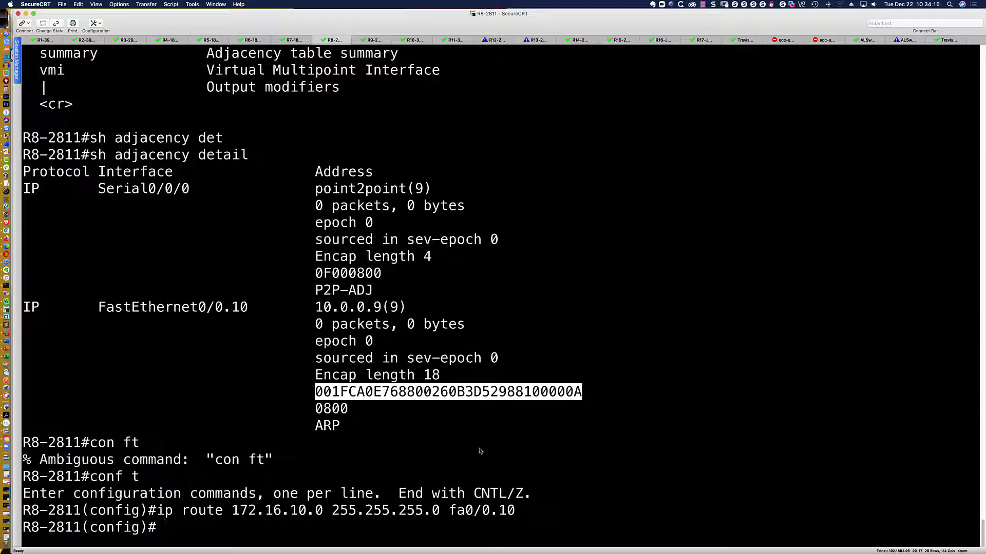
{"action": "scroll", "coordinate": [255, 318], "scroll_direction": "up", "scroll_amount": 1}
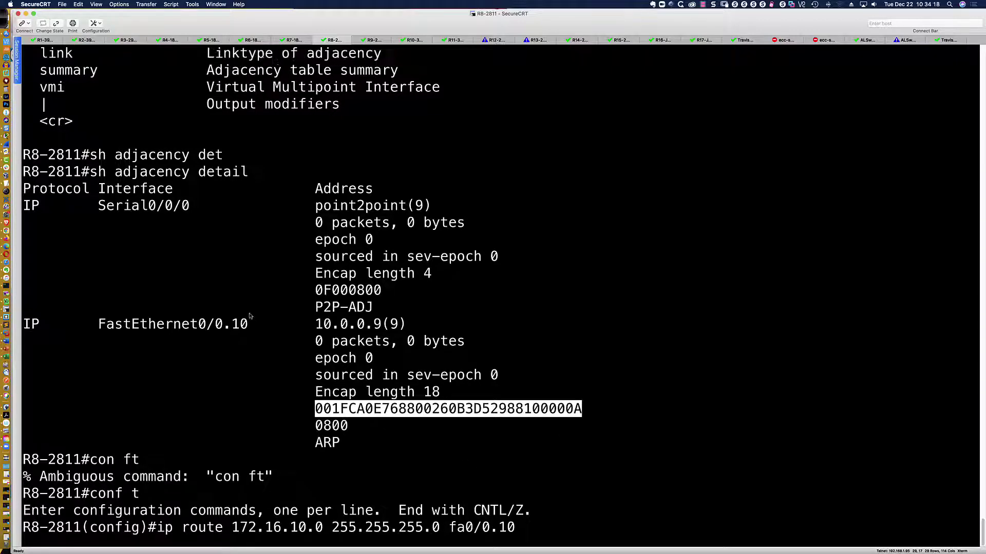
{"action": "scroll", "coordinate": [465, 343], "scroll_direction": "down", "scroll_amount": 1}
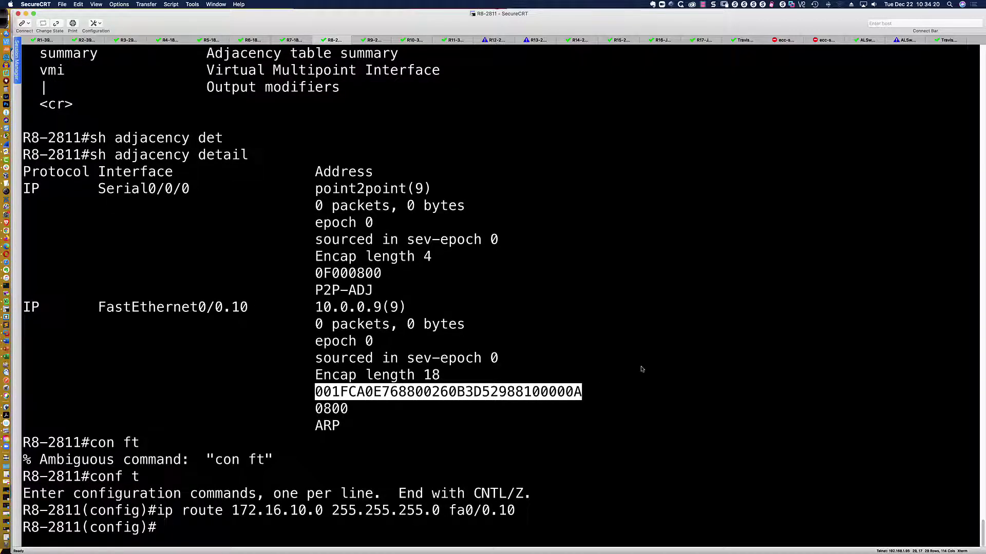
{"action": "left_click", "coordinate": [418, 396]}
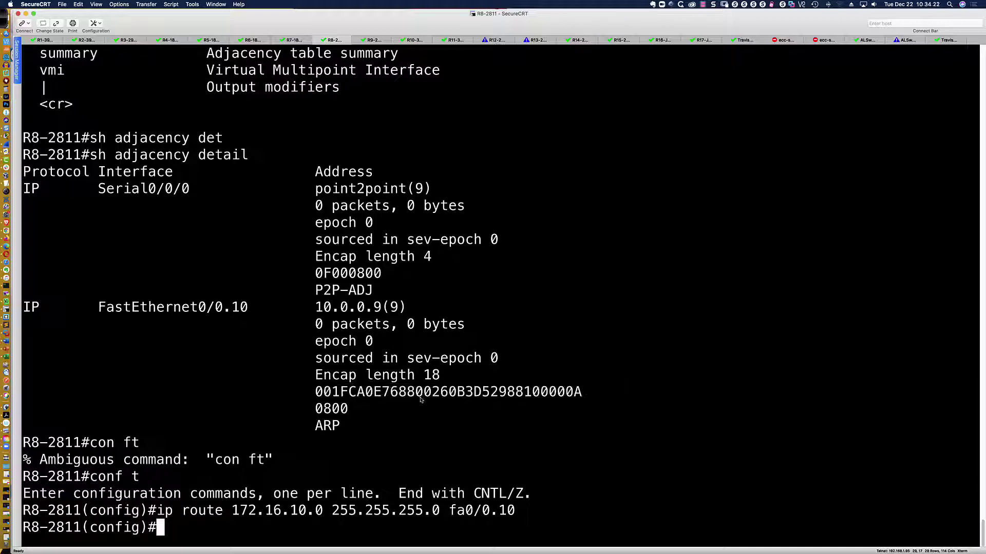
{"action": "left_click_drag", "start_coordinate": [416, 394], "coordinate": [515, 394]}
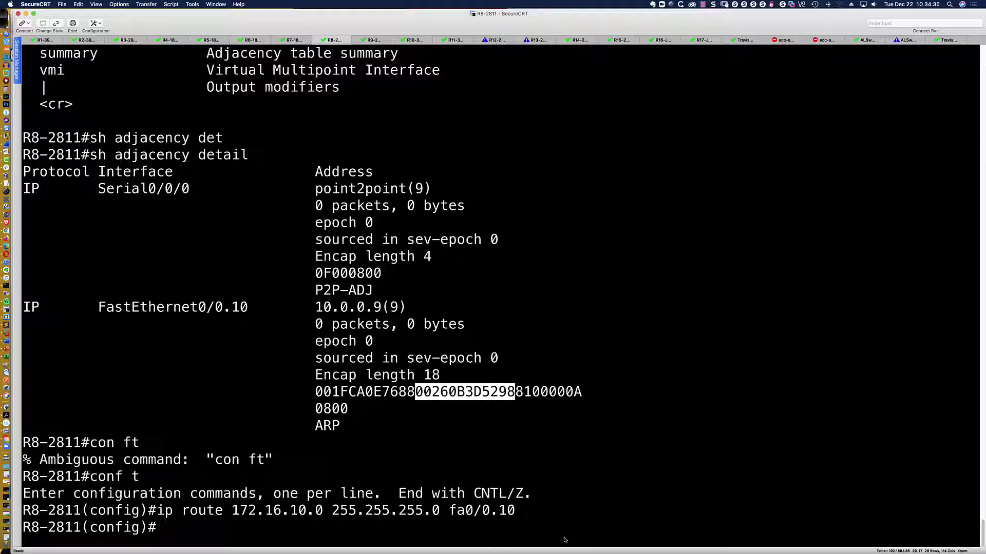
Step: Display the details of interface fa0/0.10 from configuration mode to check its hardware address against the adjacency entry
{"action": "type", "text": "do sh int fa"}
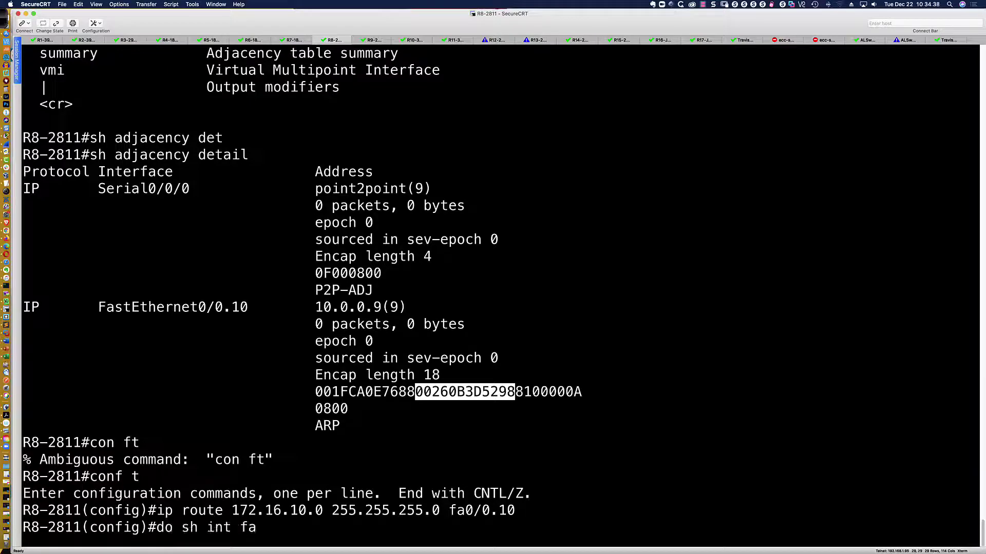
{"action": "type", "text": "0/0.10"}
{"action": "key", "text": "Return"}
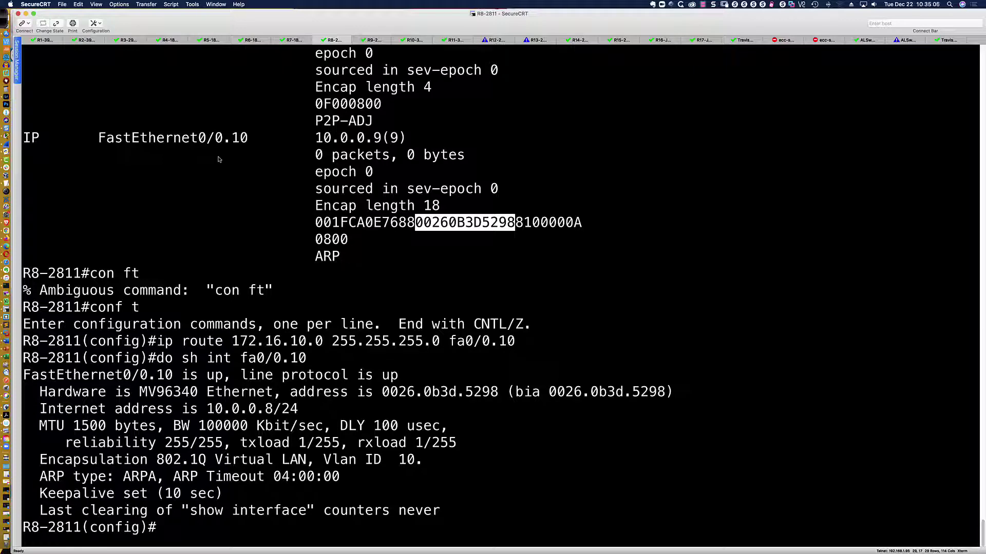
Step: Highlight the 0800 protocol type in the Serial0/0/0 adjacency, then the matching 0800 in the FastEthernet0/0.10 adjacency
{"action": "scroll", "coordinate": [234, 164], "scroll_direction": "up", "scroll_amount": 1}
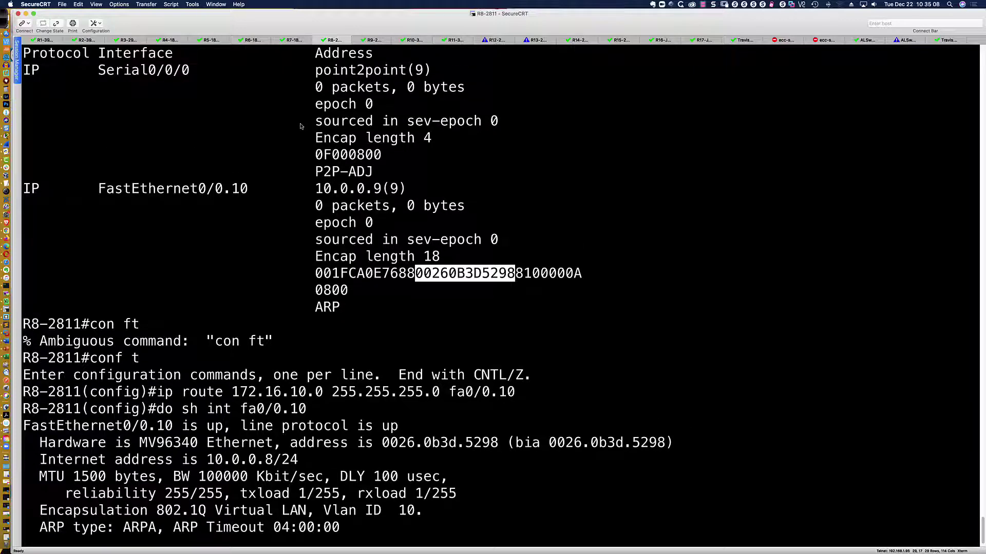
{"action": "left_click_drag", "start_coordinate": [314, 155], "coordinate": [380, 158]}
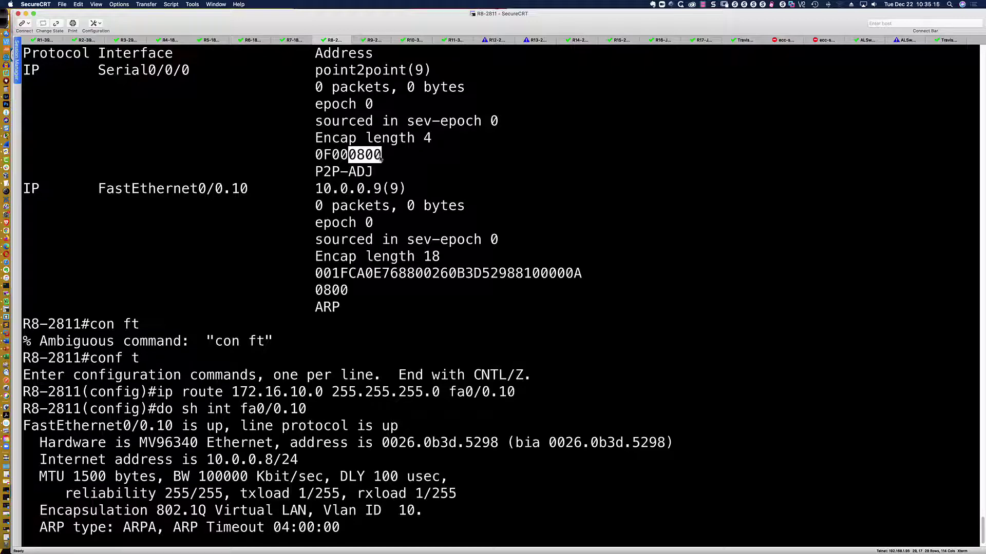
{"action": "left_click_drag", "start_coordinate": [347, 294], "coordinate": [314, 292]}
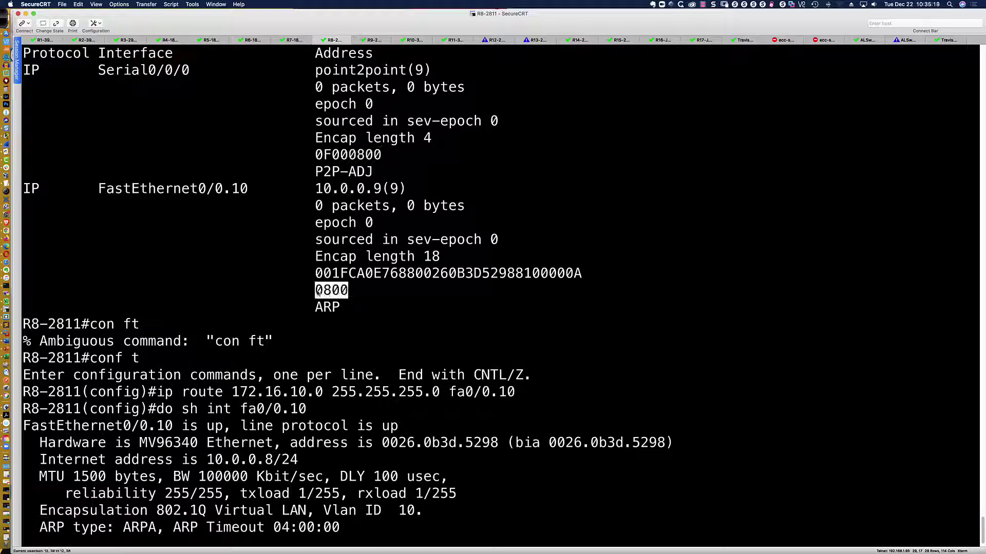
{"action": "left_click", "coordinate": [401, 172]}
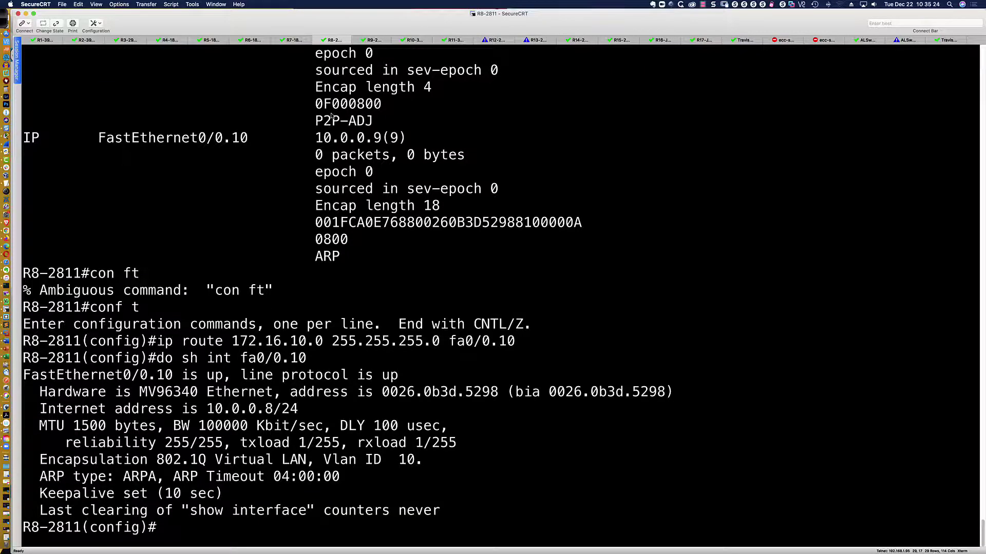
Step: Switch to Cisco Packet Tracer and highlight the instruction "Configure an IPv4 floating static default route" in Part 1, Step 2
{"action": "key", "text": "super+Tab"}
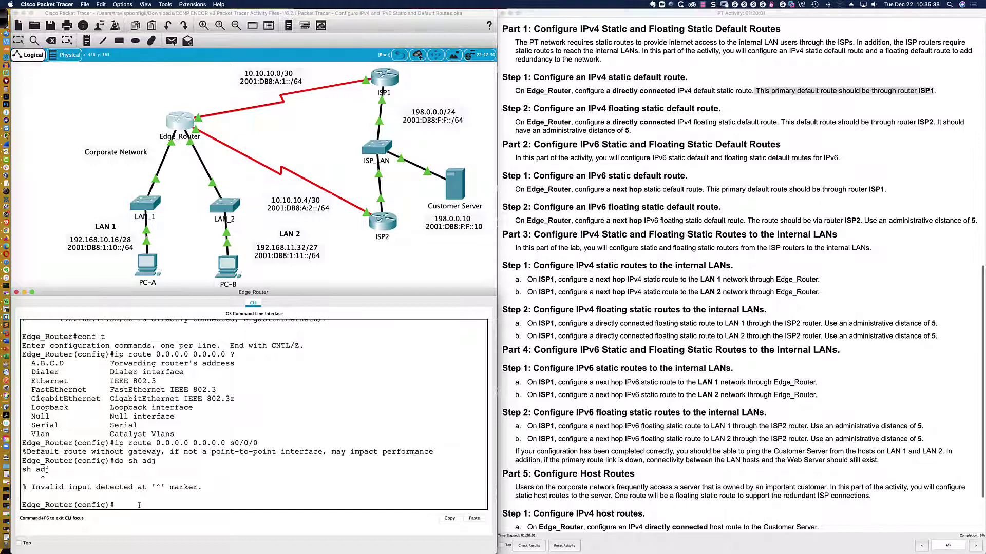
{"action": "scroll", "coordinate": [139, 506], "scroll_direction": "up", "scroll_amount": 1}
{"action": "scroll", "coordinate": [139, 505], "scroll_direction": "down", "scroll_amount": 1}
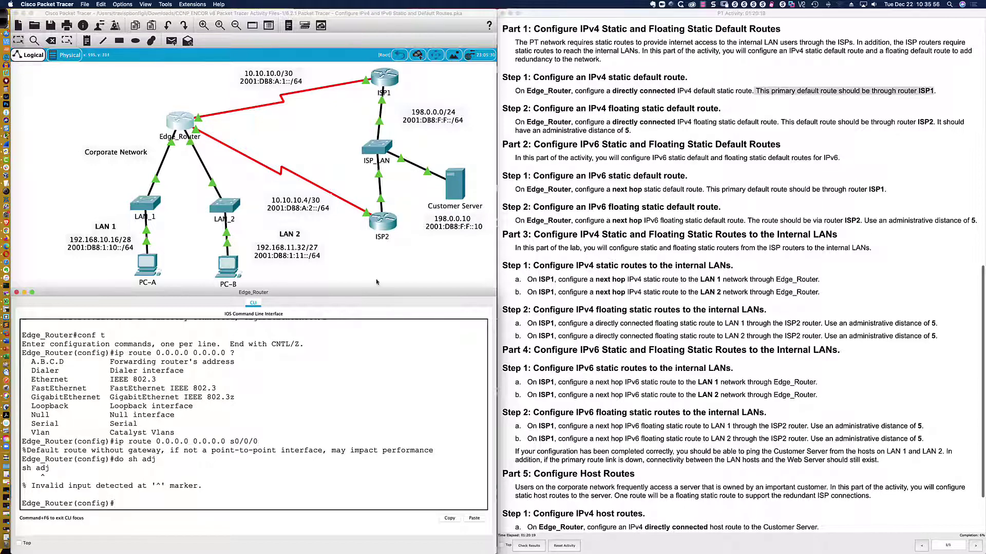
{"action": "left_click", "coordinate": [691, 119]}
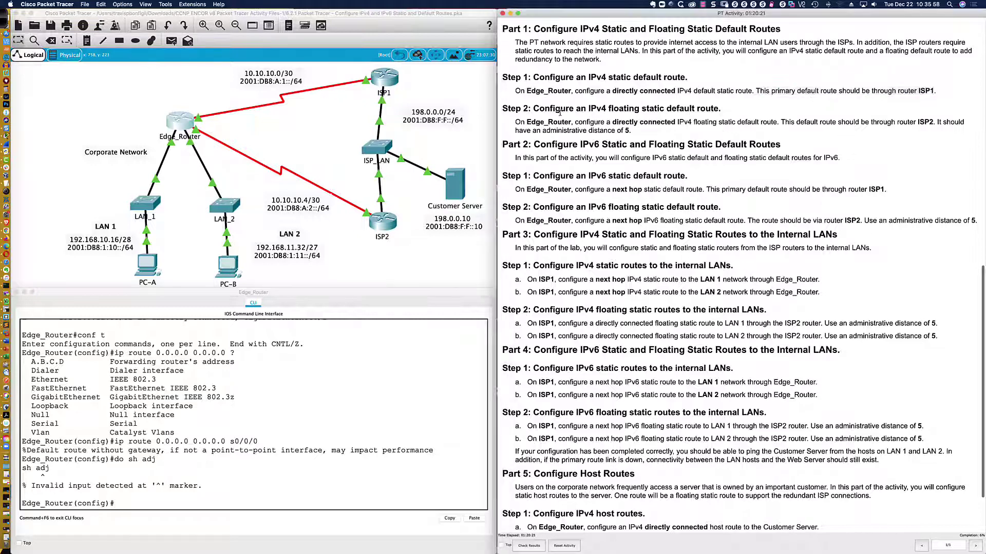
{"action": "left_click_drag", "start_coordinate": [532, 109], "coordinate": [719, 109]}
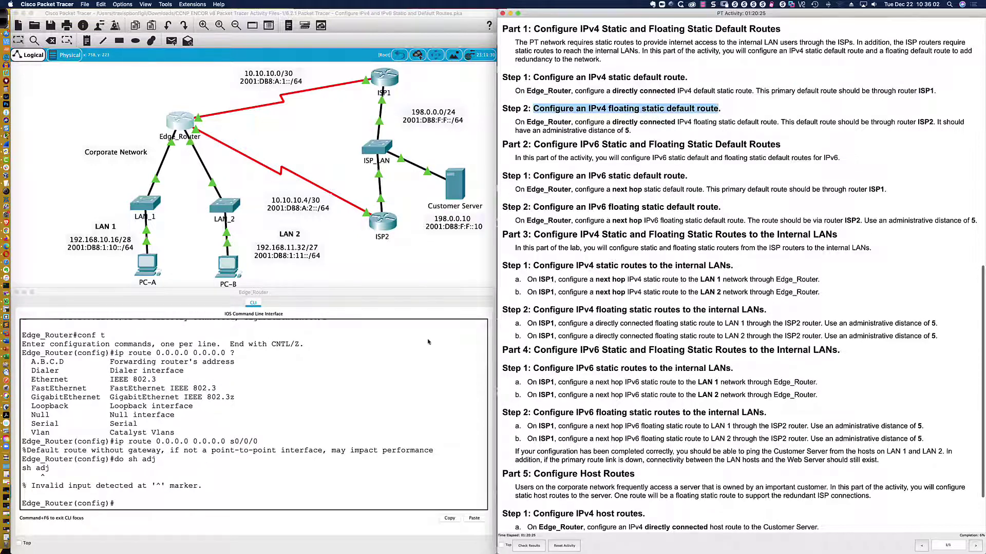
Step: Display Edge_Router's IPv4 routing table with "do sh ip route" and page through to its end
{"action": "left_click", "coordinate": [203, 502]}
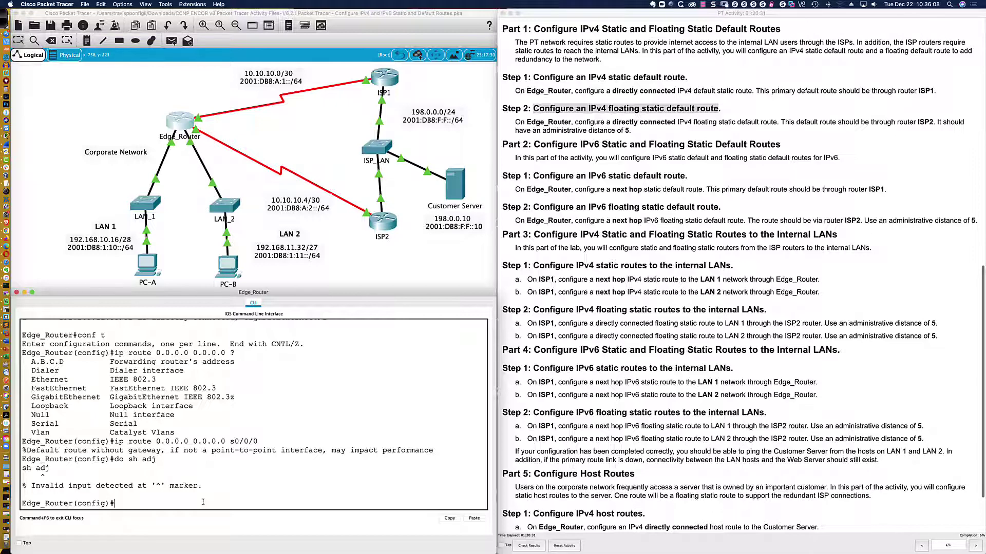
{"action": "type", "text": "do sh ip route"}
{"action": "key", "text": "Return"}
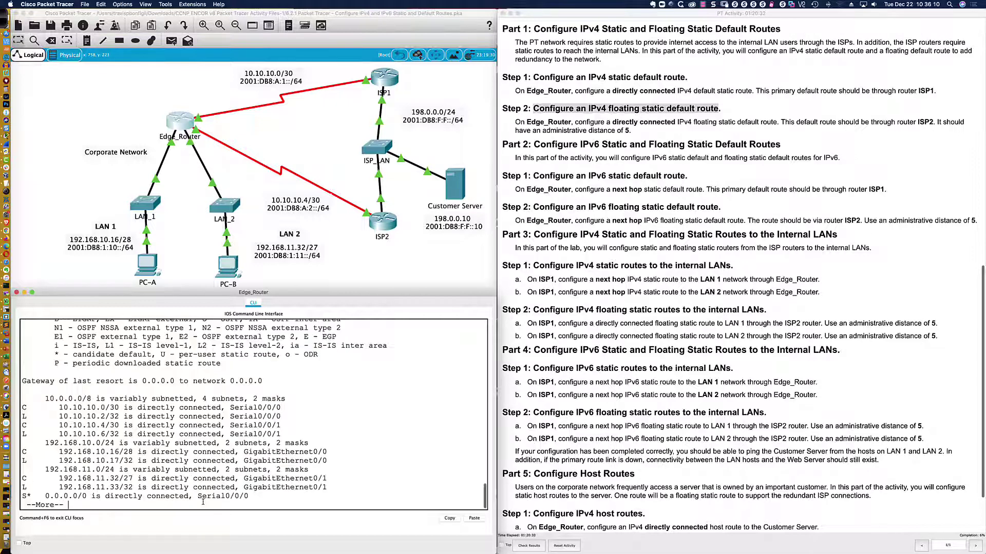
{"action": "key", "text": "space"}
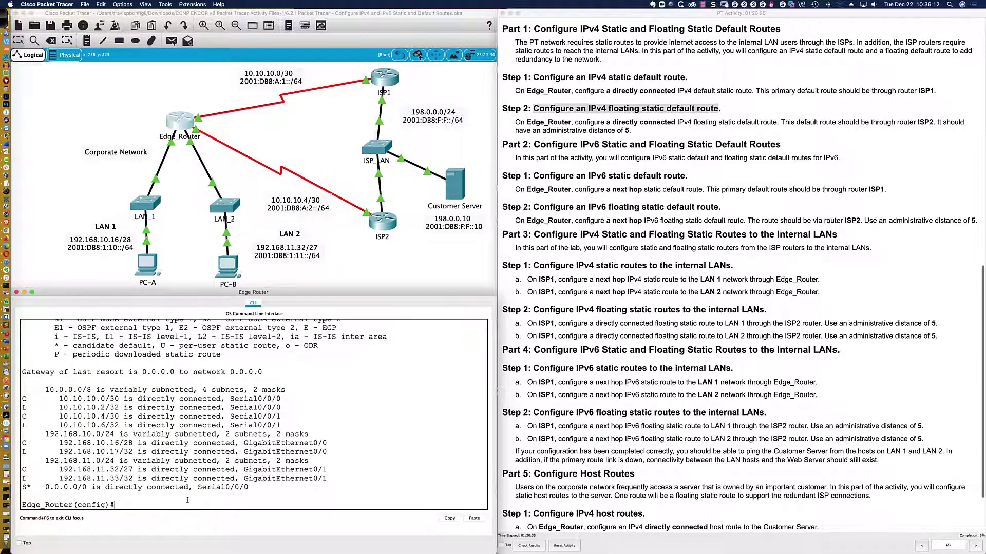
Step: Highlight the static default route entry via Serial0/0/0, then its "directly connected" wording, and clear the selection
{"action": "left_click_drag", "start_coordinate": [24, 487], "coordinate": [249, 489]}
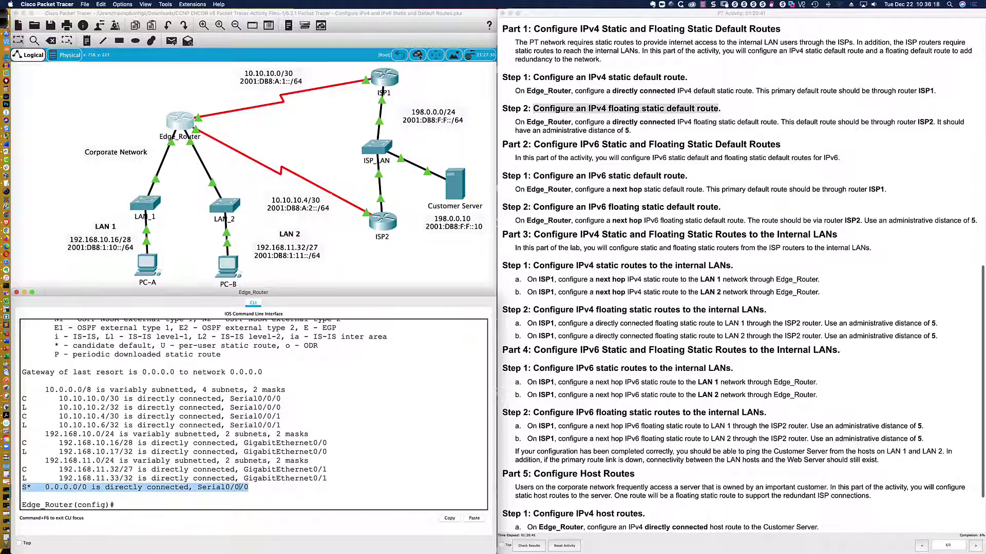
{"action": "left_click", "coordinate": [255, 489]}
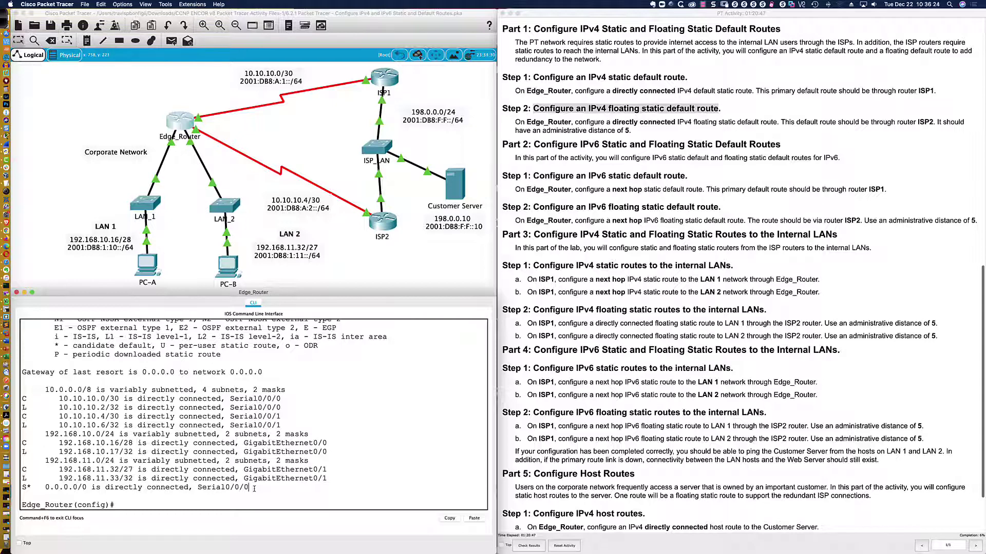
{"action": "scroll", "coordinate": [254, 489], "scroll_direction": "down", "scroll_amount": 1}
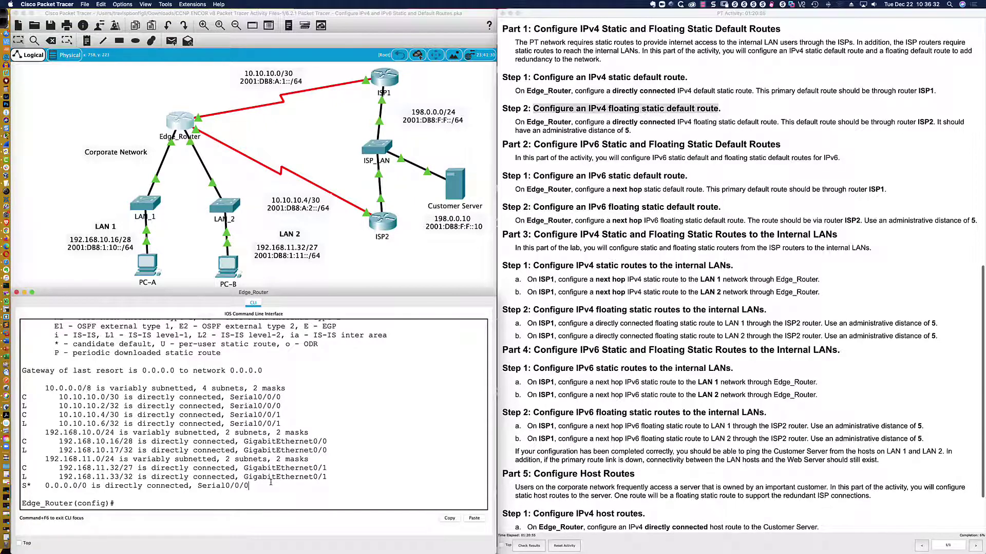
{"action": "left_click_drag", "start_coordinate": [105, 486], "coordinate": [189, 486]}
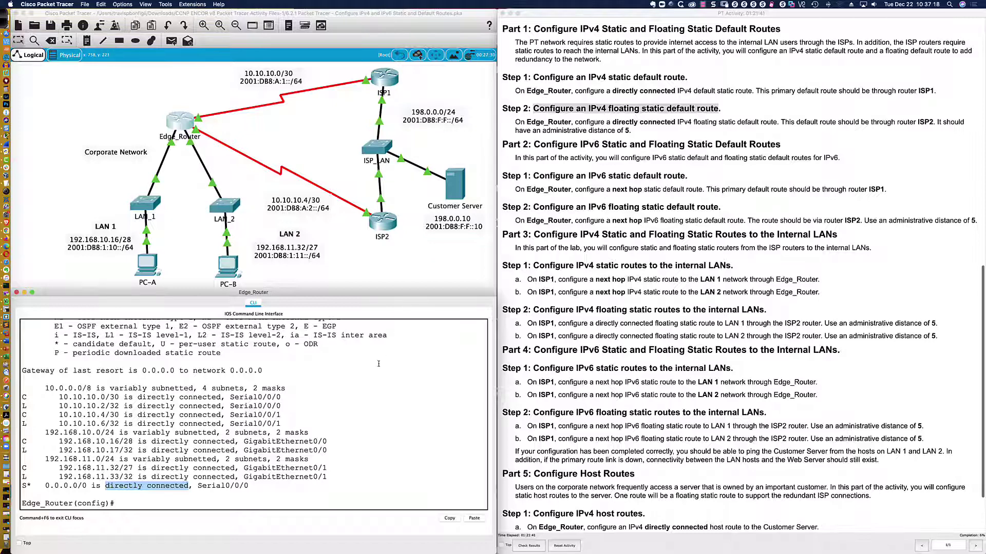
{"action": "left_click", "coordinate": [308, 388]}
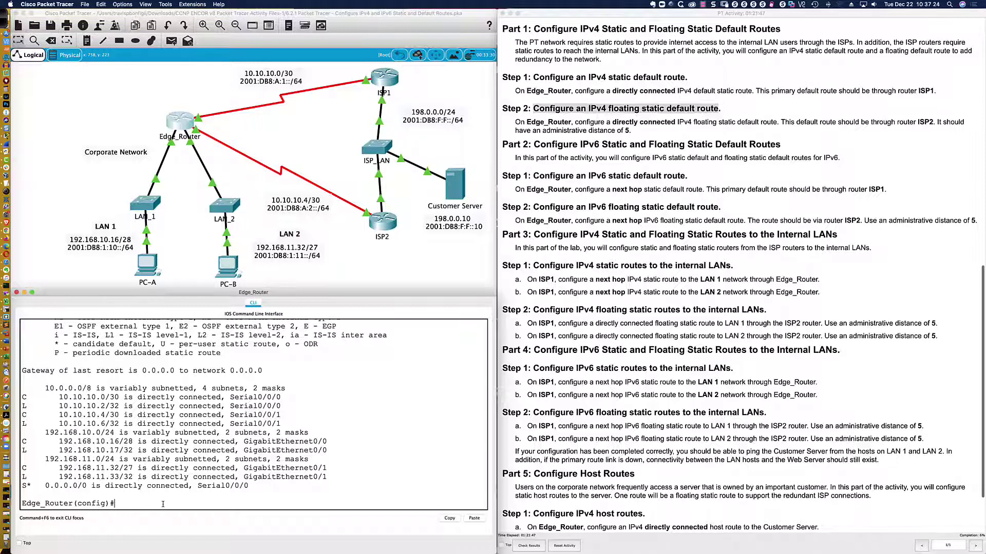
Step: Highlight "directly connected" in Part 1, Step 2, check the port labels on the Edge_Router–ISP2 link, and reopen Edge_Router's CLI
{"action": "key", "text": "Return"}
{"action": "key", "text": "Return"}
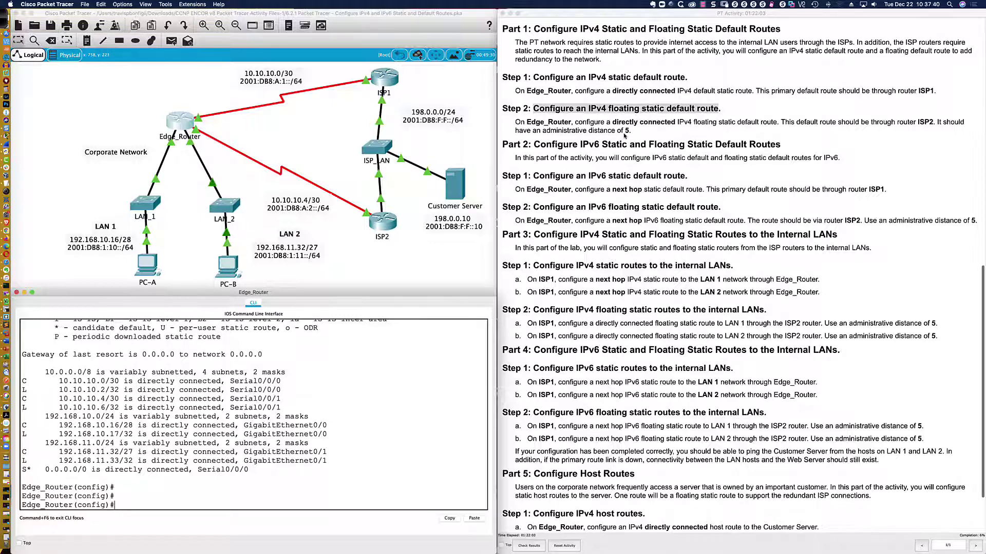
{"action": "left_click_drag", "start_coordinate": [613, 125], "coordinate": [675, 124]}
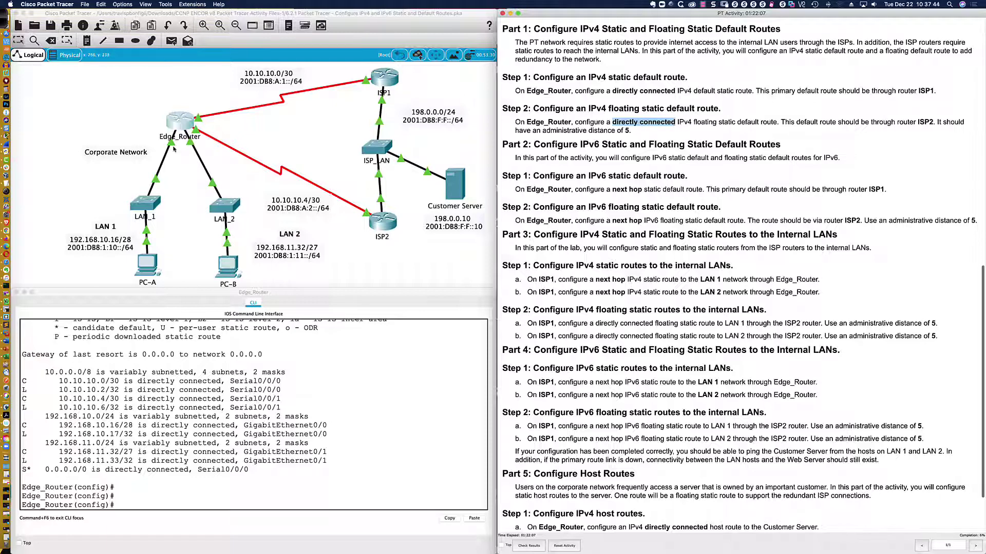
{"action": "left_click", "coordinate": [214, 140]}
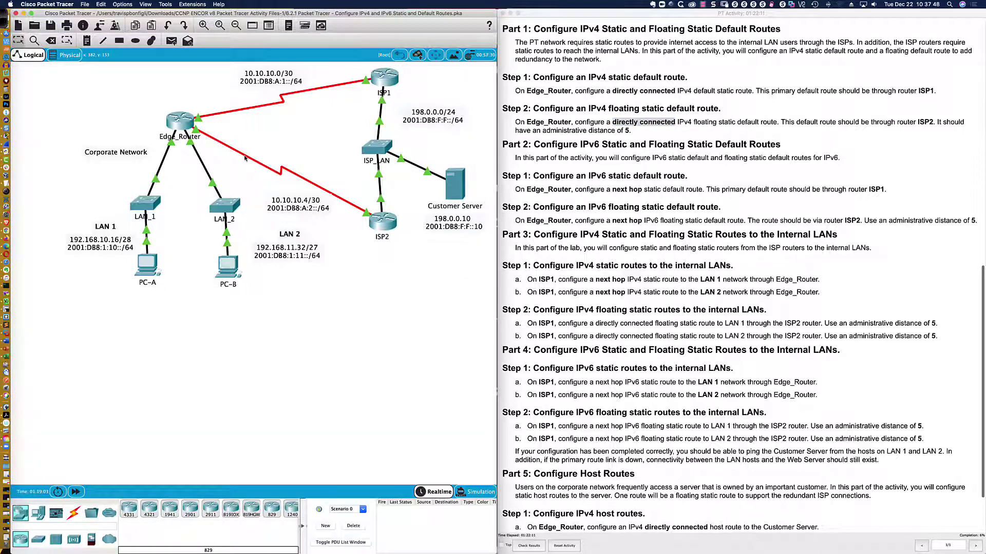
{"action": "mouse_move", "coordinate": [245, 158]}
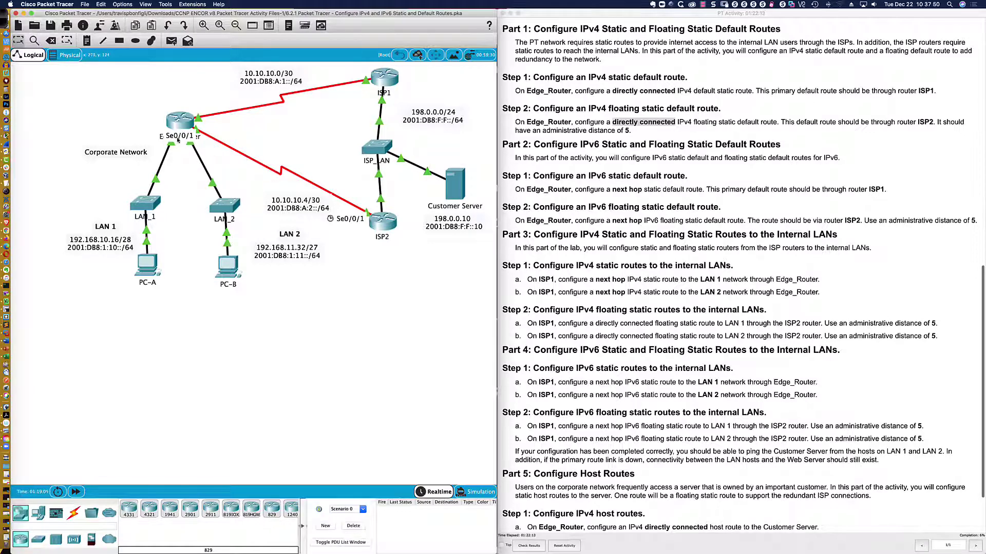
{"action": "left_click", "coordinate": [179, 122]}
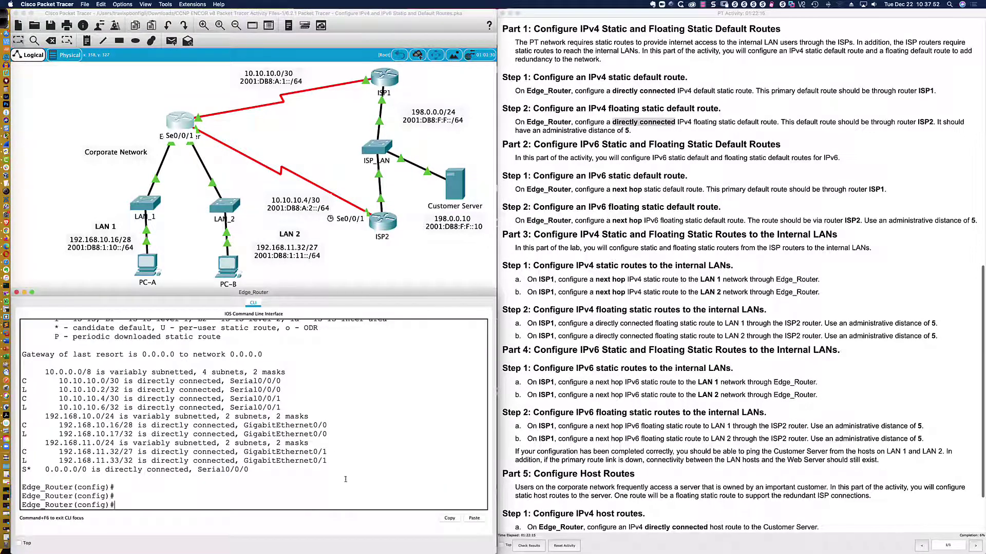
Step: Configure the IPv4 floating static default route on Edge_Router with "ip route 0.0.0.0 0.0.0.0 s0/0/1 5", checking the context help for its distance
{"action": "type", "text": "ip route 0.0.0.0 0.0.0.0 s0/0/1 ?"}
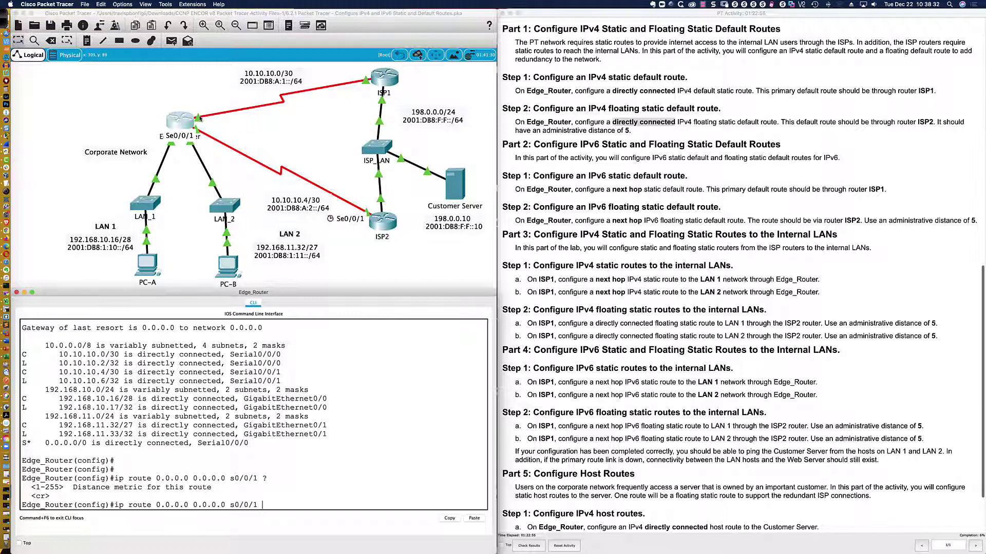
{"action": "type", "text": "5"}
{"action": "key", "text": "Return"}
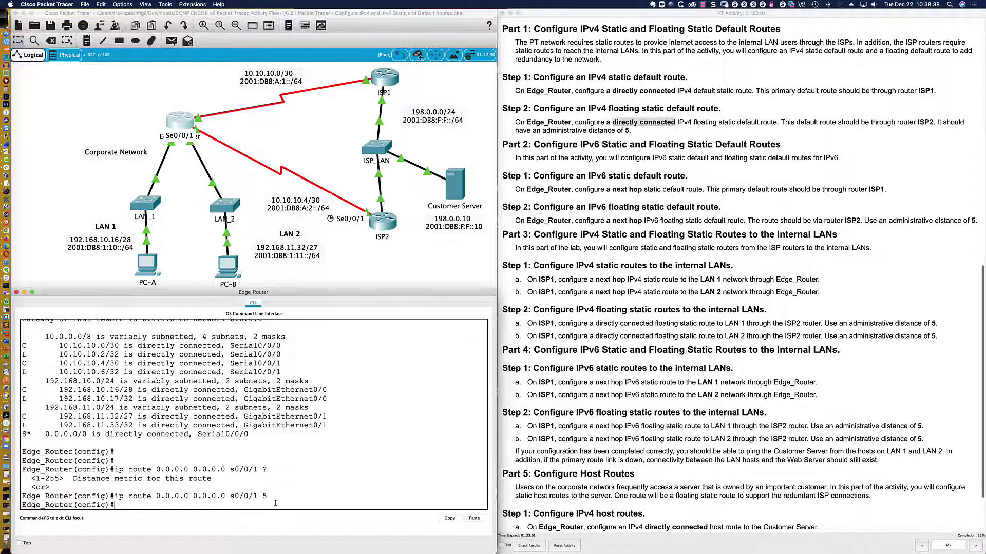
Step: Display Edge_Router's IPv4 routing table again with "do sh ip route" and page to its end
{"action": "key", "text": "Return"}
{"action": "type", "text": "do sh ip route"}
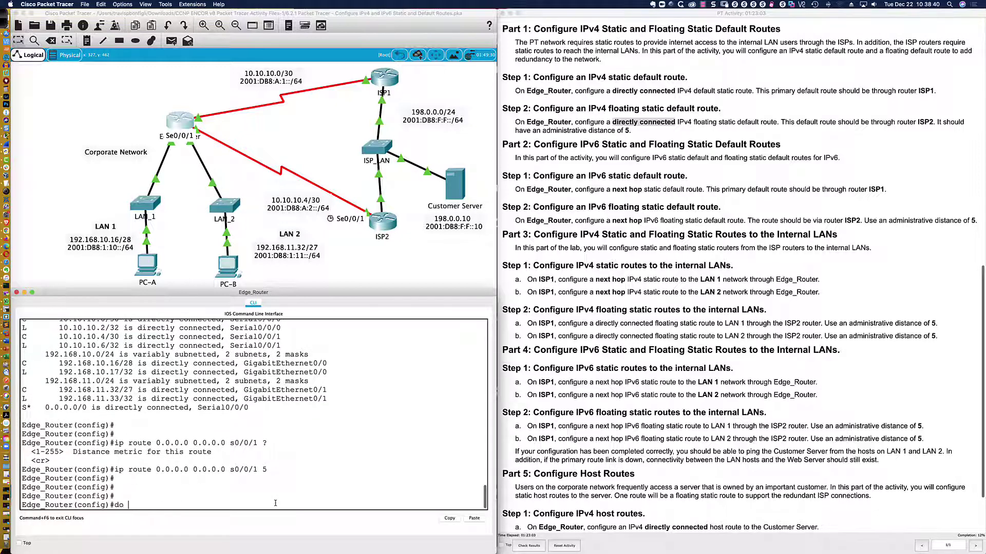
{"action": "key", "text": "Return"}
{"action": "key", "text": "space"}
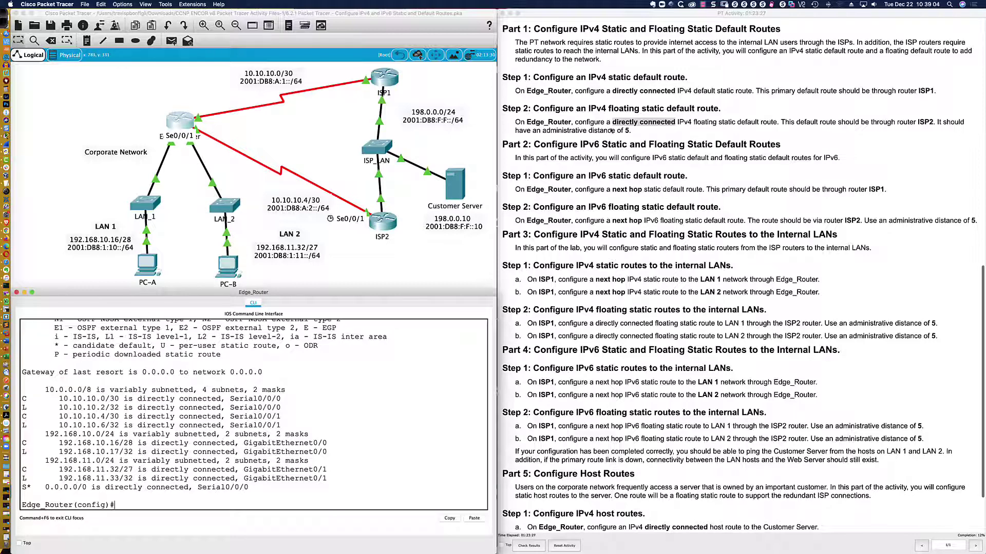
Step: Highlight "next hop" in the IPv6 static default route instruction of Part 2, Step 1
{"action": "left_click", "coordinate": [564, 157]}
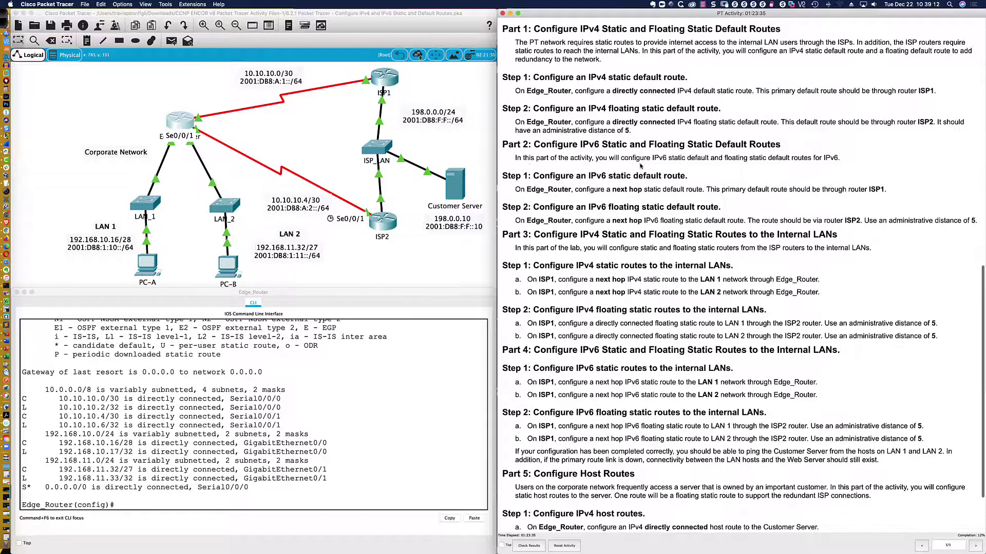
{"action": "scroll", "coordinate": [639, 164], "scroll_direction": "down", "scroll_amount": 2}
{"action": "scroll", "coordinate": [639, 165], "scroll_direction": "down", "scroll_amount": 5}
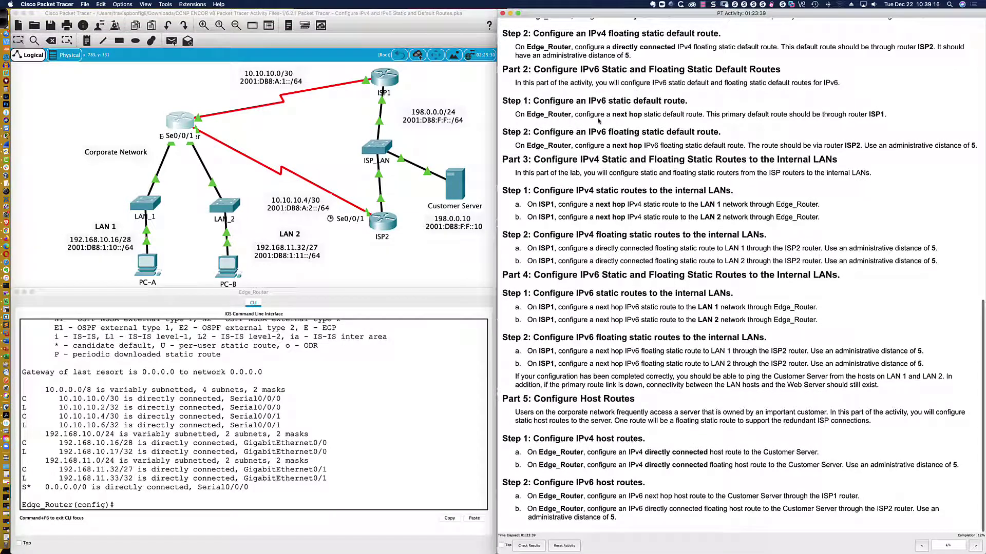
{"action": "left_click_drag", "start_coordinate": [612, 114], "coordinate": [641, 115]}
Step: Draw red arrows at Edge_Router and along its link to ISP1, underline "directly connected" in the instructions, and clear all annotations
{"action": "left_click", "coordinate": [5, 19]}
{"action": "left_click", "coordinate": [396, 17]}
{"action": "left_click_drag", "start_coordinate": [195, 100], "coordinate": [195, 111]}
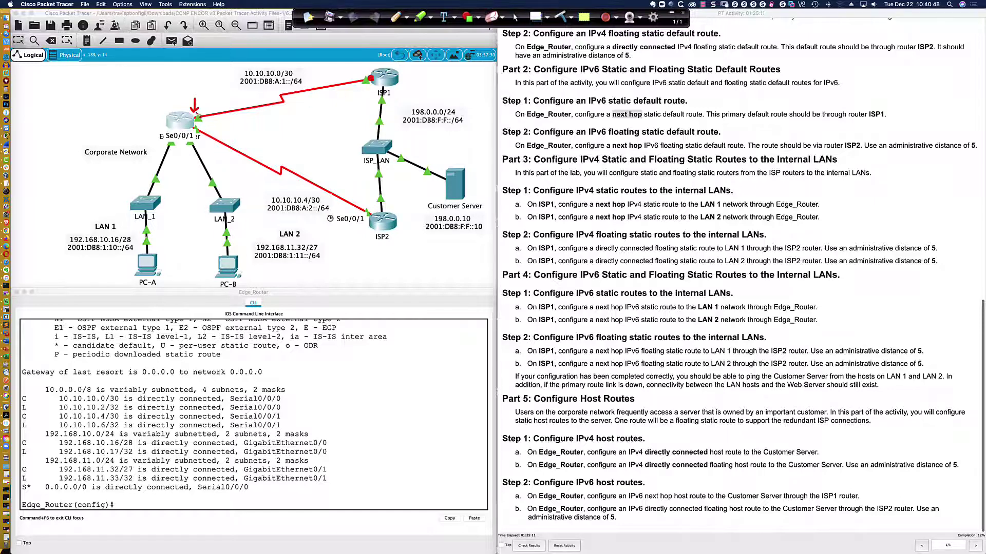
{"action": "left_click_drag", "start_coordinate": [181, 89], "coordinate": [180, 108]}
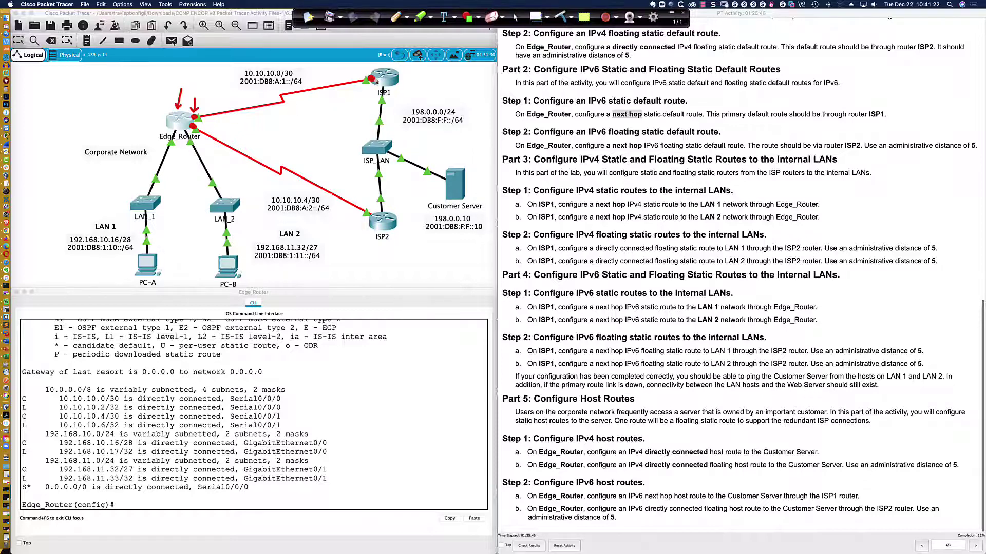
{"action": "mouse_move", "coordinate": [197, 117]}
{"action": "left_mouse_down"}
{"action": "mouse_move", "coordinate": [227, 98]}
{"action": "mouse_move", "coordinate": [329, 85]}
{"action": "left_mouse_up"}
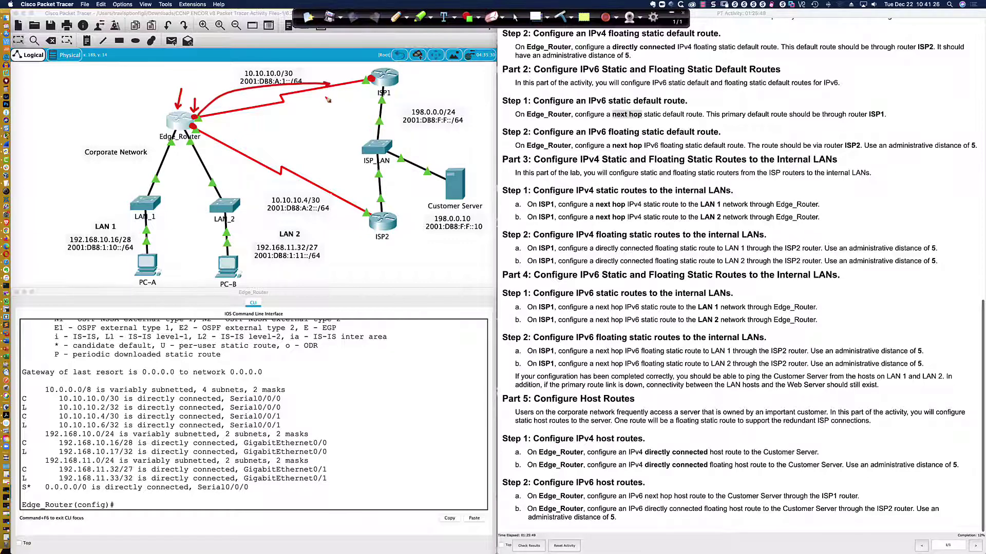
{"action": "left_click_drag", "start_coordinate": [612, 51], "coordinate": [676, 51]}
{"action": "left_click", "coordinate": [565, 15]}
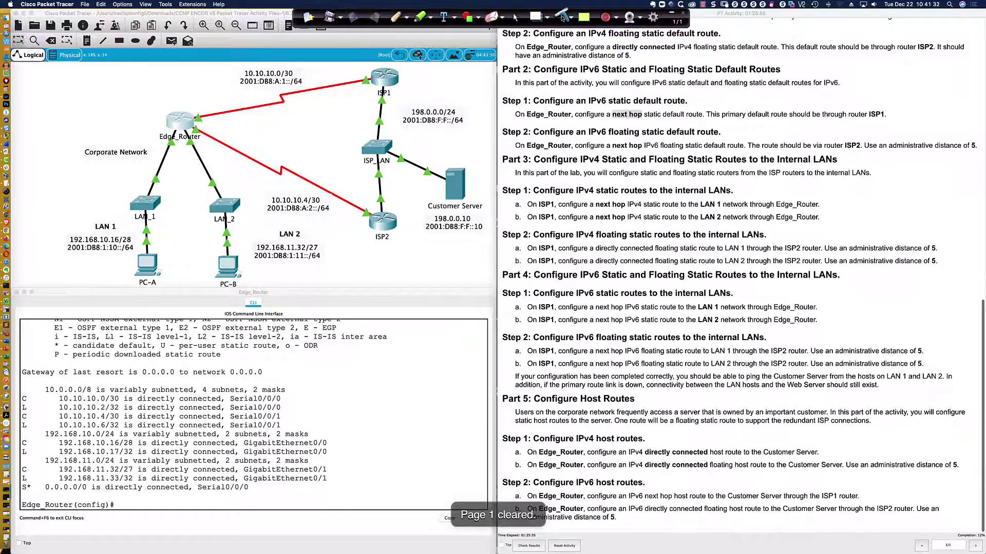
Step: Underline "next hop" in red in Part 2, Step 1, erase the mark, and leave the annotation mode
{"action": "left_click_drag", "start_coordinate": [612, 118], "coordinate": [647, 122]}
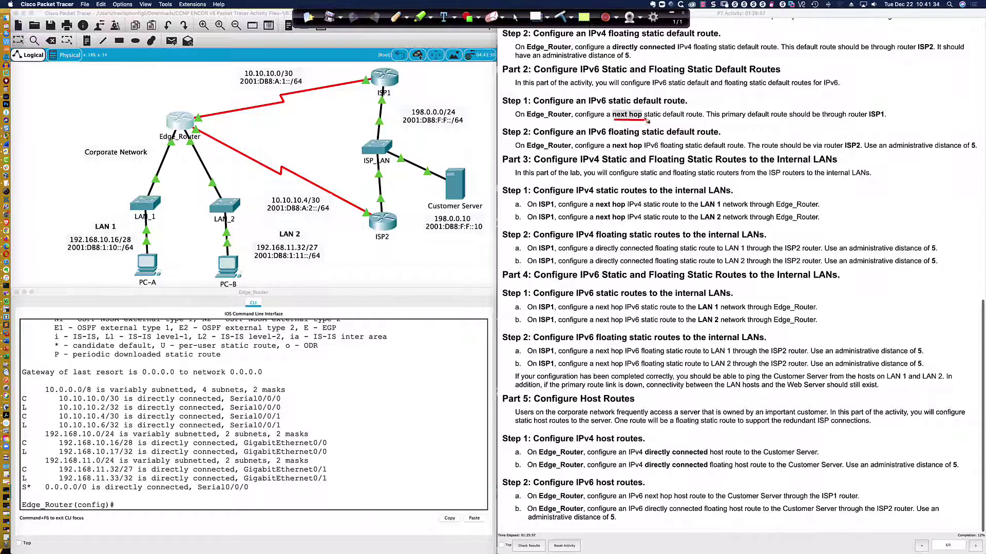
{"action": "left_click", "coordinate": [564, 16]}
{"action": "left_click", "coordinate": [516, 17]}
Step: Reopen Edge_Router's CLI at a fresh prompt and bring up the Addressing Table in the lab instructions
{"action": "left_click", "coordinate": [191, 122]}
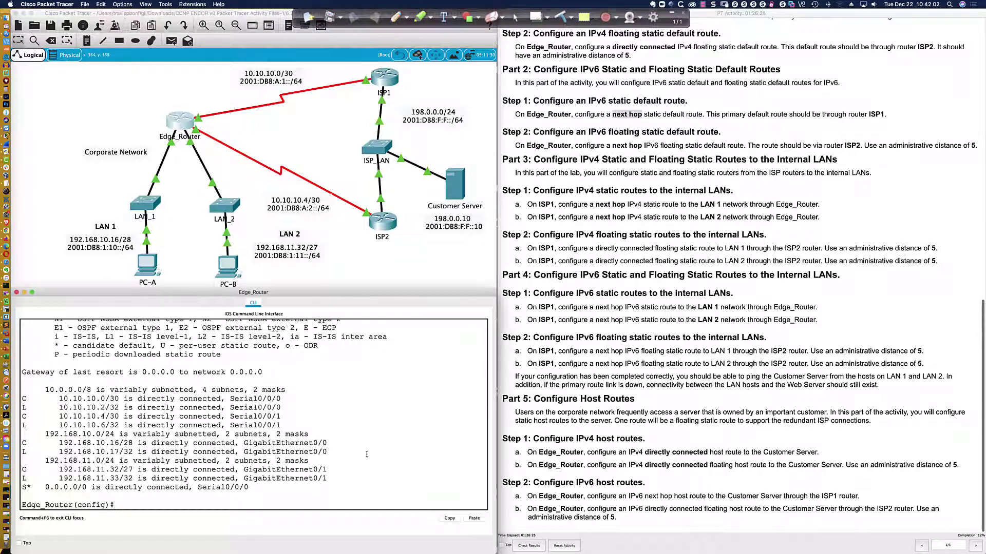
{"action": "key", "text": "Return"}
{"action": "key", "text": "Return"}
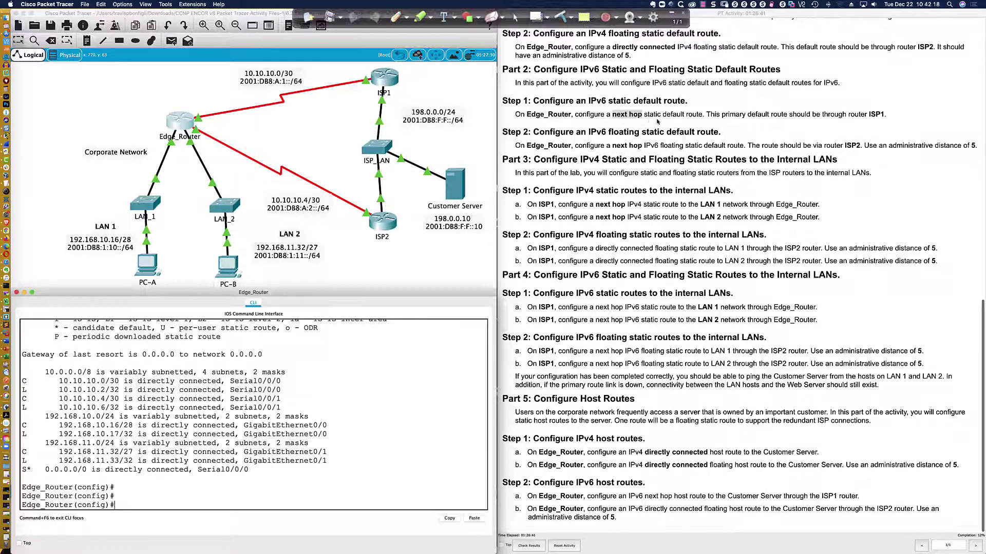
{"action": "scroll", "coordinate": [686, 124], "scroll_direction": "up", "scroll_amount": 15}
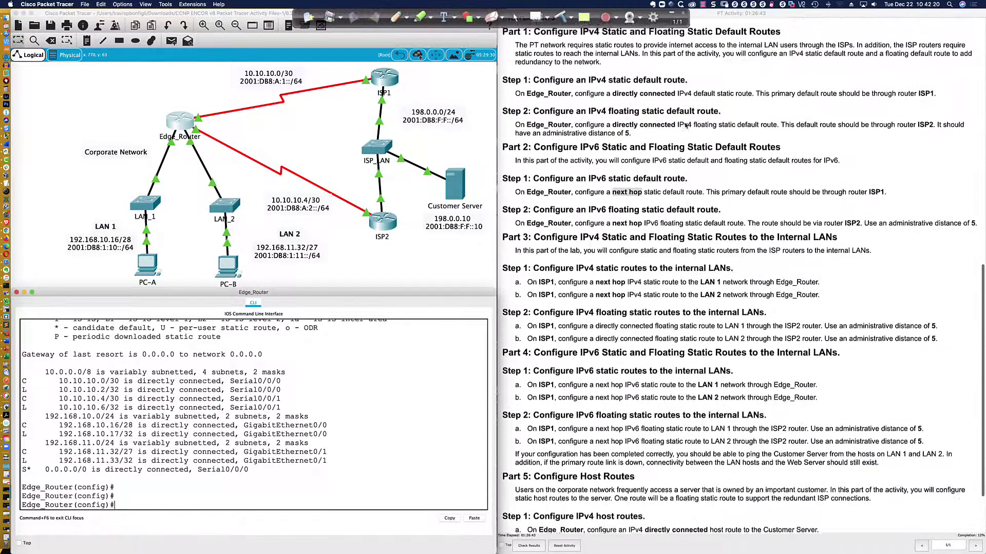
{"action": "scroll", "coordinate": [686, 125], "scroll_direction": "up", "scroll_amount": 7}
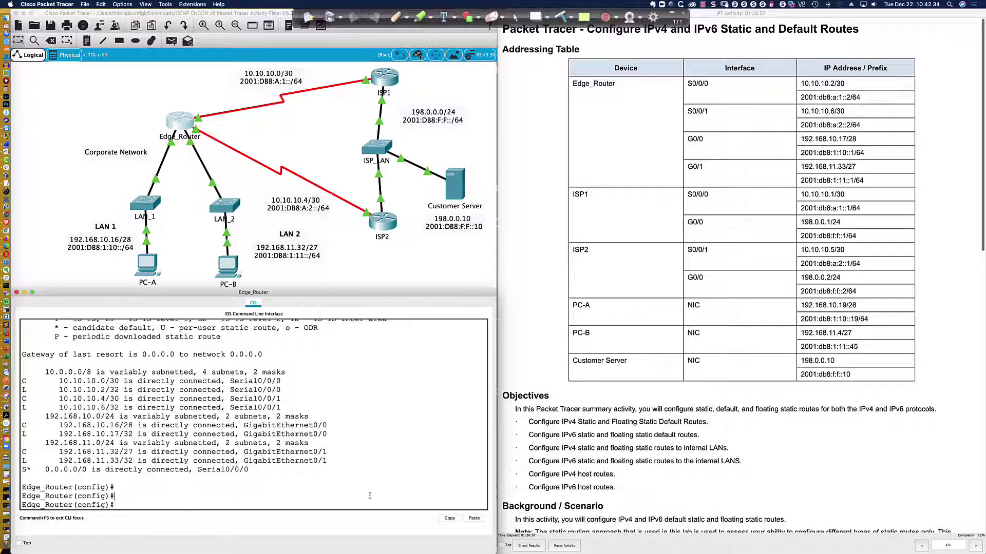
Step: Start an "ipv6" command on Edge_Router and list its available keywords with the context help
{"action": "key", "text": "Return"}
{"action": "key", "text": "Return"}
{"action": "key", "text": "Return"}
{"action": "type", "text": "ipv6"}
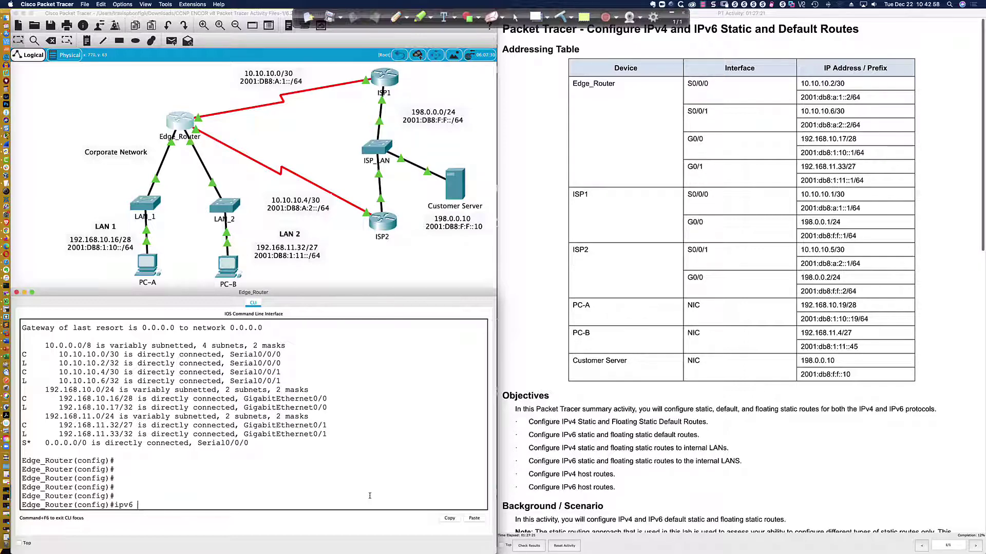
{"action": "type", "text": "0.0.00"}
{"action": "key", "text": "BackSpace"}
{"action": "key", "text": "BackSpace"}
{"action": "key", "text": "BackSpace"}
{"action": "key", "text": "BackSpace"}
{"action": "key", "text": "BackSpace"}
{"action": "key", "text": "BackSpace"}
{"action": "type", "text": "?"}
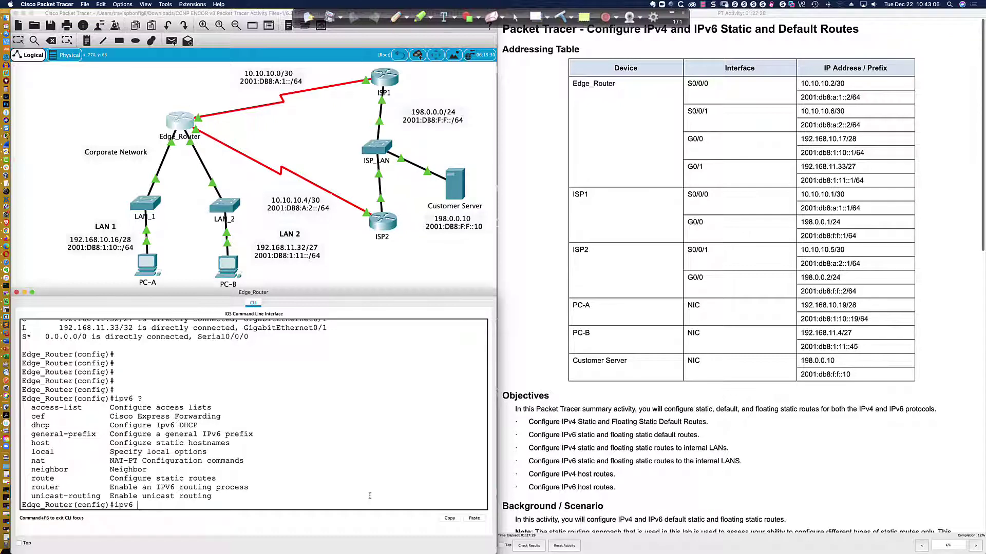
Step: Extend the command to "ipv6 route ::/0" with context help for each part, and highlight the "IPv6 address of next-hop" option
{"action": "type", "text": "route ?"}
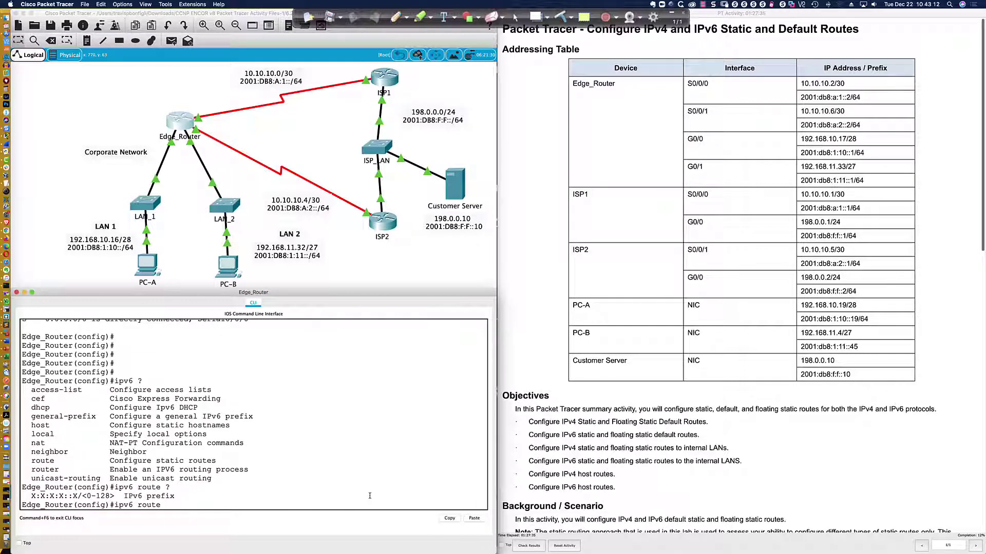
{"action": "type", "text": "::/0 ?"}
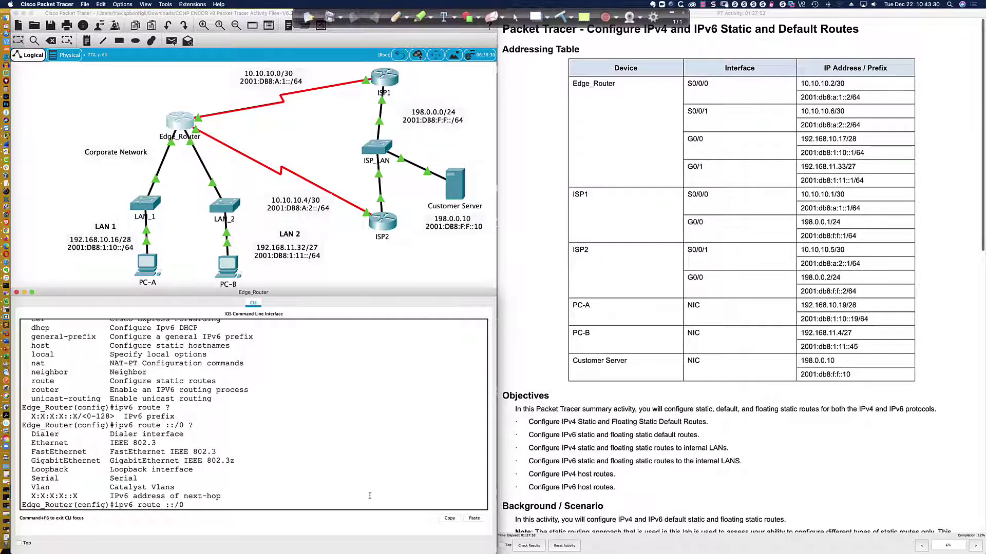
{"action": "left_click_drag", "start_coordinate": [27, 496], "coordinate": [221, 498]}
{"action": "left_click", "coordinate": [203, 506]}
Step: Complete and execute the IPv6 default route "ipv6 route ::/0 2001:db8:a:1::1", checking its remaining options and highlighting the next-hop help line
{"action": "type", "text": "2001:db8:a:1::1 ?"}
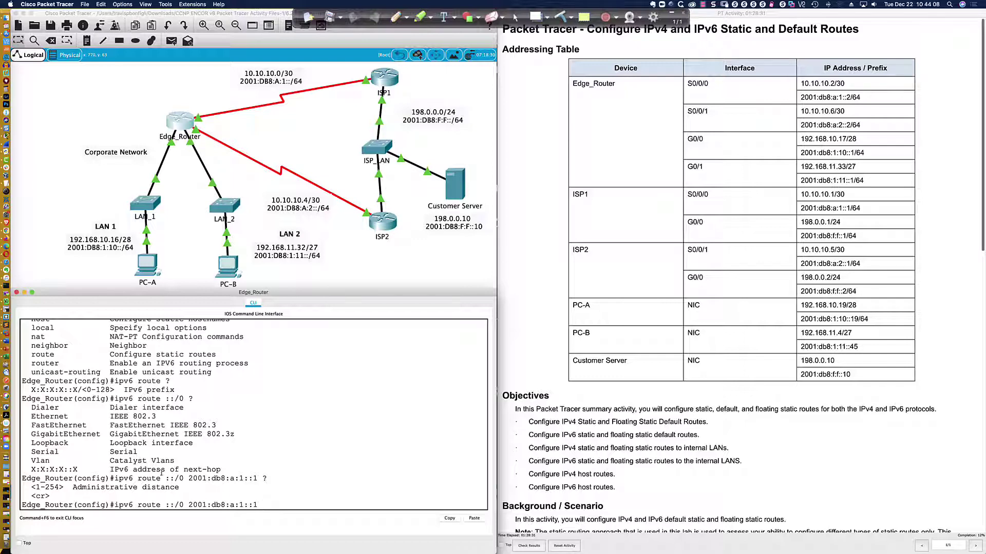
{"action": "left_click_drag", "start_coordinate": [30, 469], "coordinate": [222, 469]}
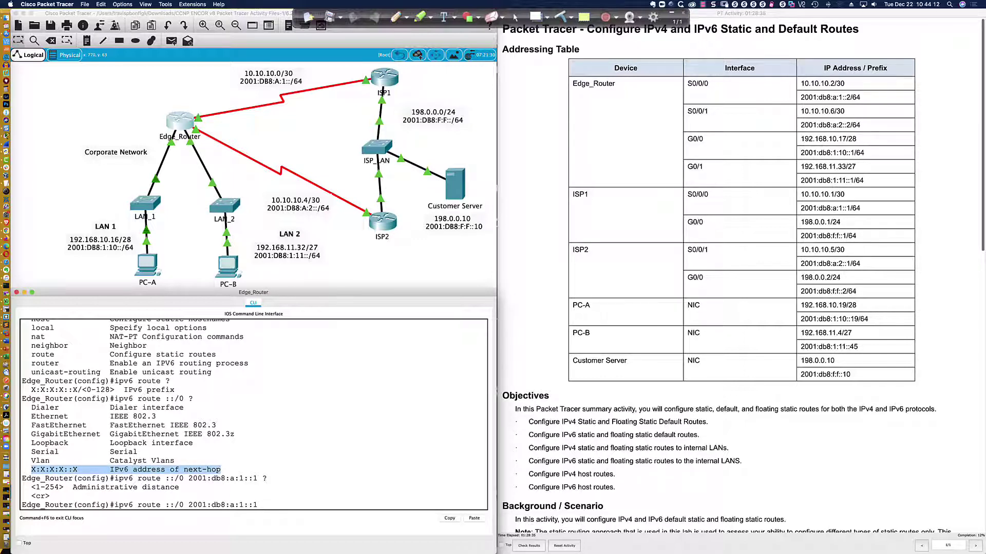
{"action": "left_click", "coordinate": [262, 506]}
{"action": "key", "text": "Return"}
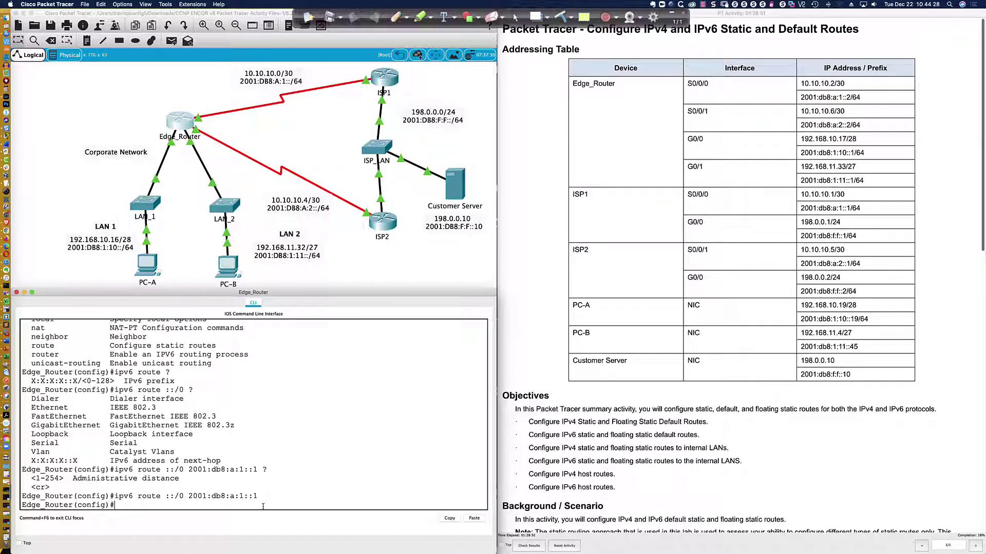
Step: Highlight the "::/0" prefix and the next-hop address 2001:db8:a:1::1 in the entered route command, then clear the selection
{"action": "left_click_drag", "start_coordinate": [165, 496], "coordinate": [183, 496]}
{"action": "left_click_drag", "start_coordinate": [188, 496], "coordinate": [256, 496]}
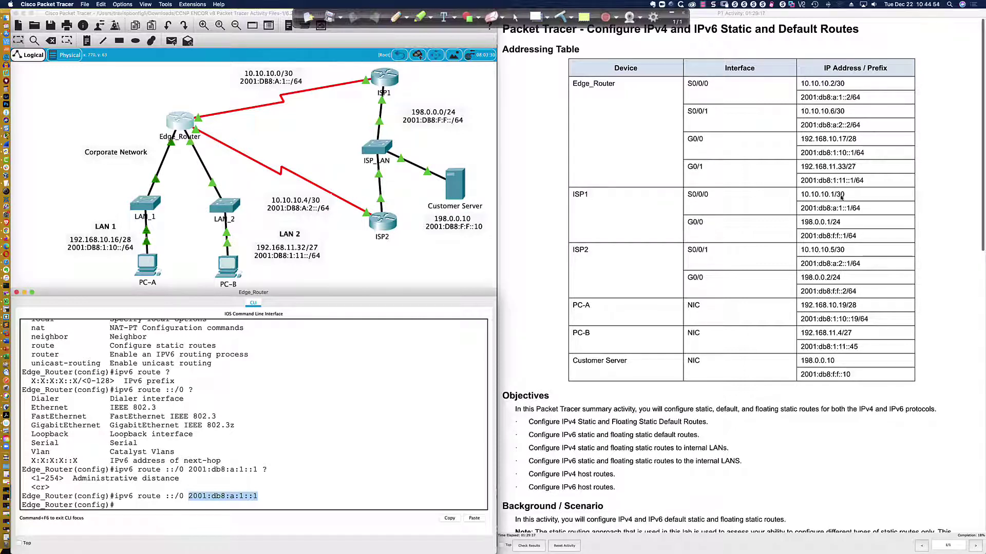
{"action": "left_click", "coordinate": [265, 502]}
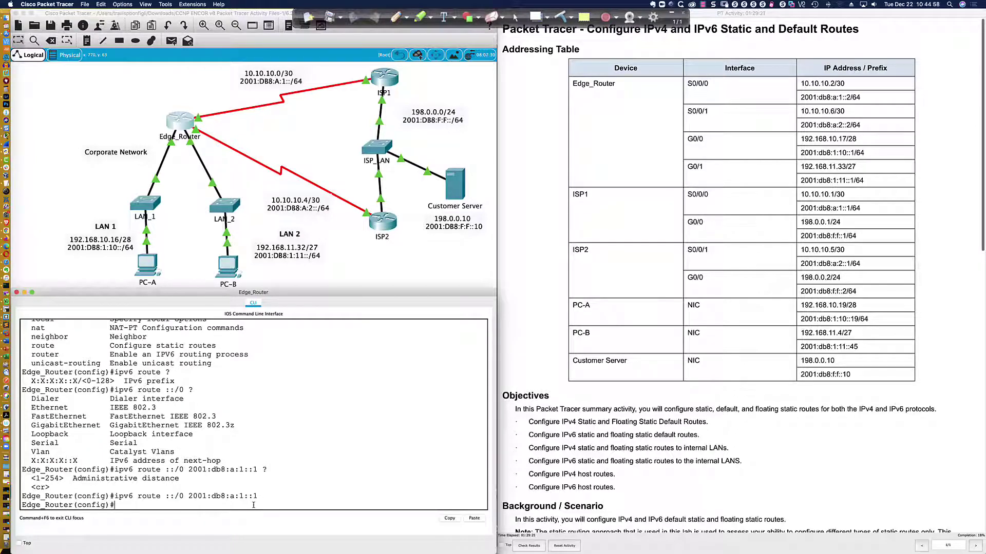
Step: Highlight "next hop" in the IPv6 floating static default route instruction of Part 2, Step 2, and return to the Addressing Table
{"action": "scroll", "coordinate": [565, 447], "scroll_direction": "down", "scroll_amount": 10}
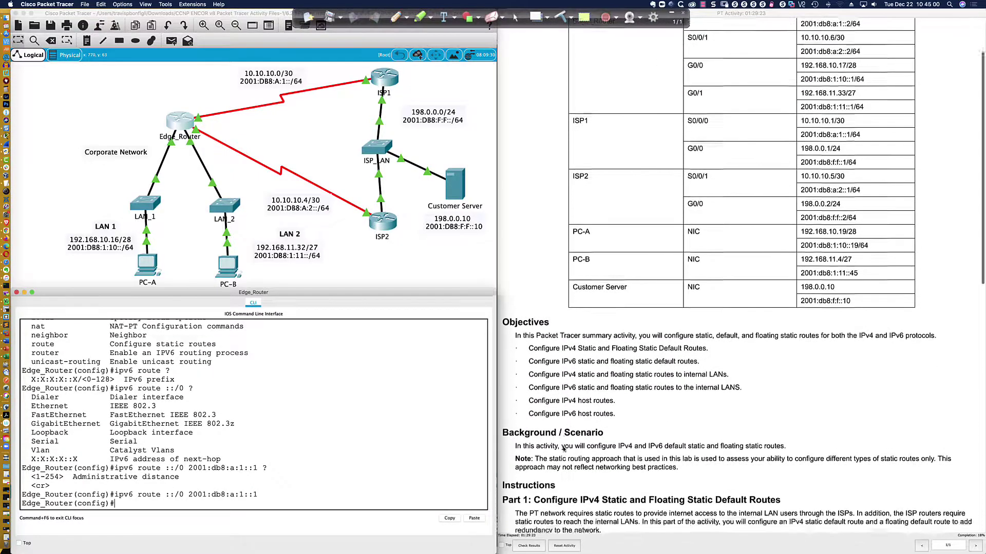
{"action": "scroll", "coordinate": [564, 447], "scroll_direction": "down", "scroll_amount": 3}
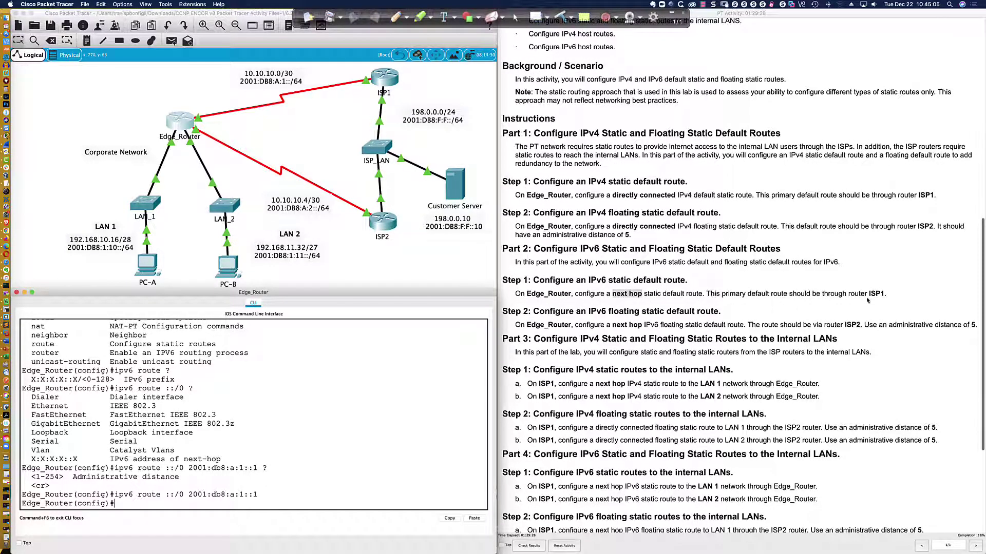
{"action": "left_click", "coordinate": [557, 319]}
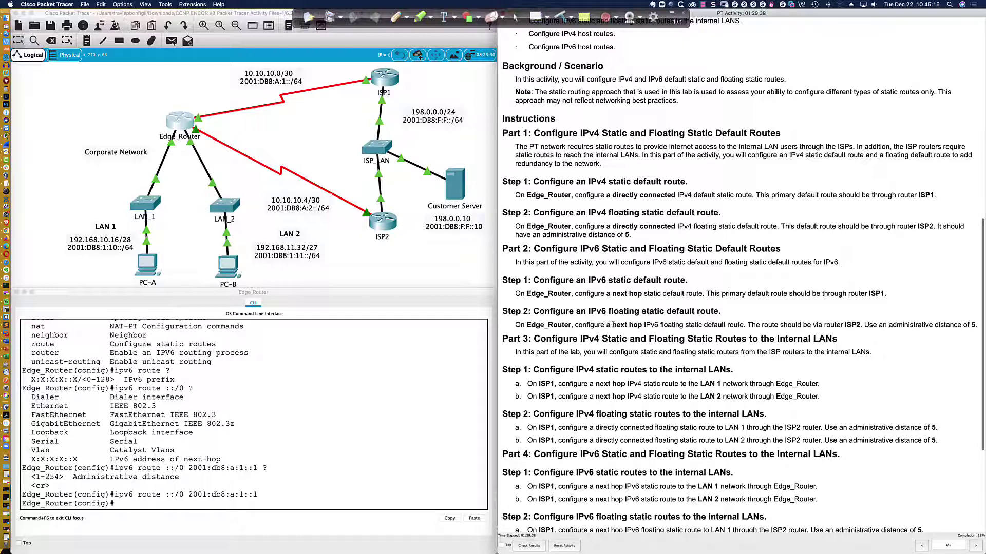
{"action": "left_click_drag", "start_coordinate": [613, 325], "coordinate": [641, 325]}
{"action": "scroll", "coordinate": [718, 319], "scroll_direction": "up", "scroll_amount": 5}
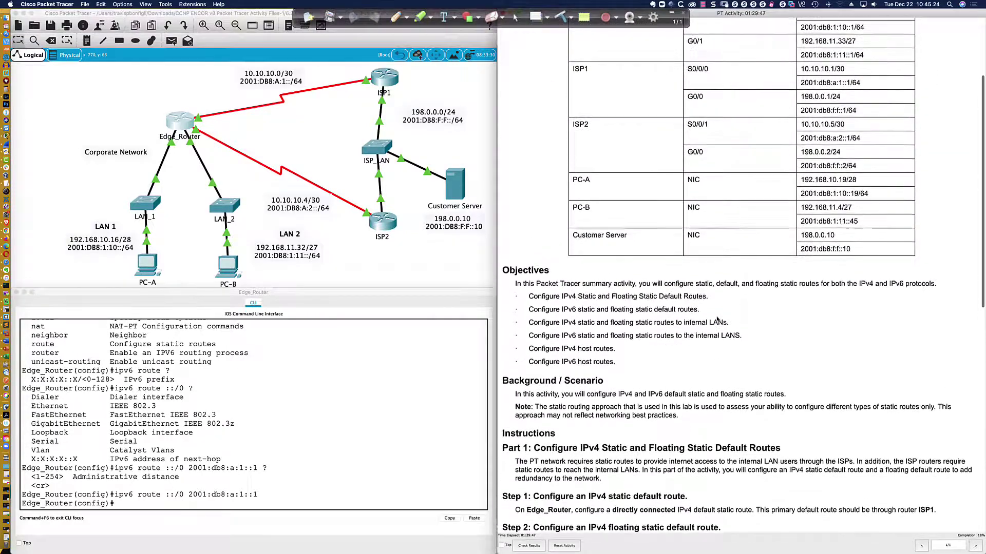
Step: Reuse the IPv6 default route command to configure the floating default route "ipv6 route ::/0 2001:db8:a:2::1 5", checking context help before the distance
{"action": "left_click", "coordinate": [286, 504]}
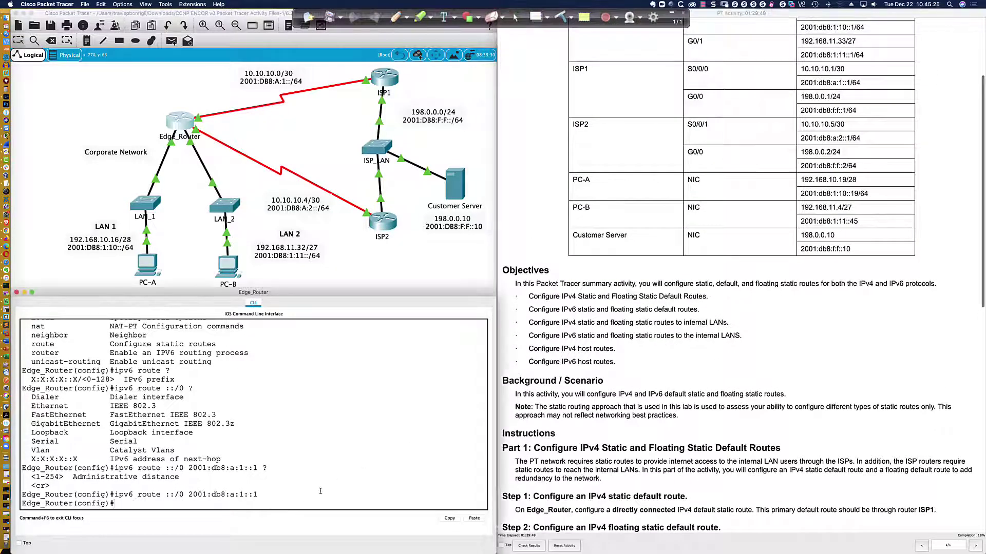
{"action": "key", "text": "Up"}
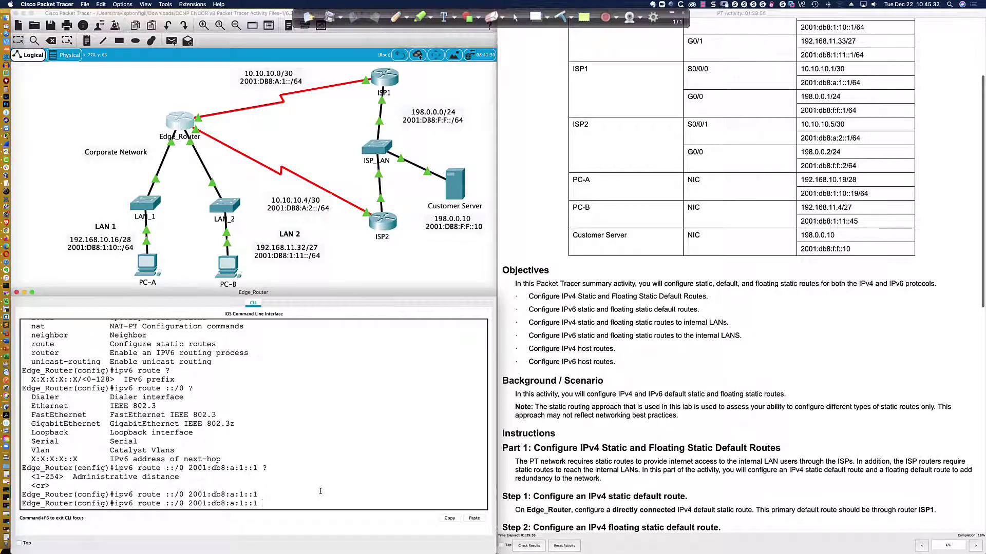
{"action": "key", "text": "BackSpace"}
{"action": "key", "text": "BackSpace"}
{"action": "type", "text": "2"}
{"action": "key", "text": "Right"}
{"action": "key", "text": "Right"}
{"action": "key", "text": "Right"}
{"action": "type", "text": "?"}
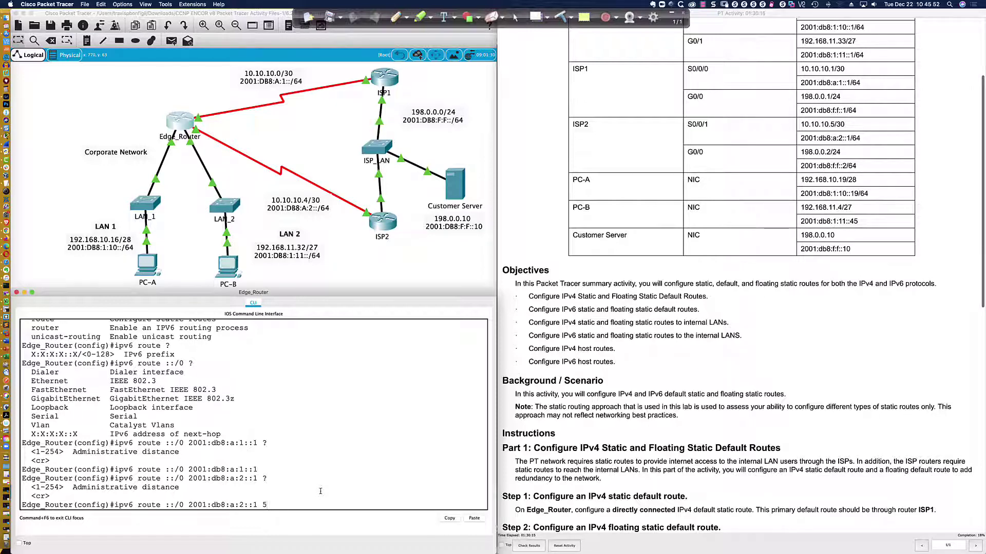
{"action": "key", "text": "Return"}
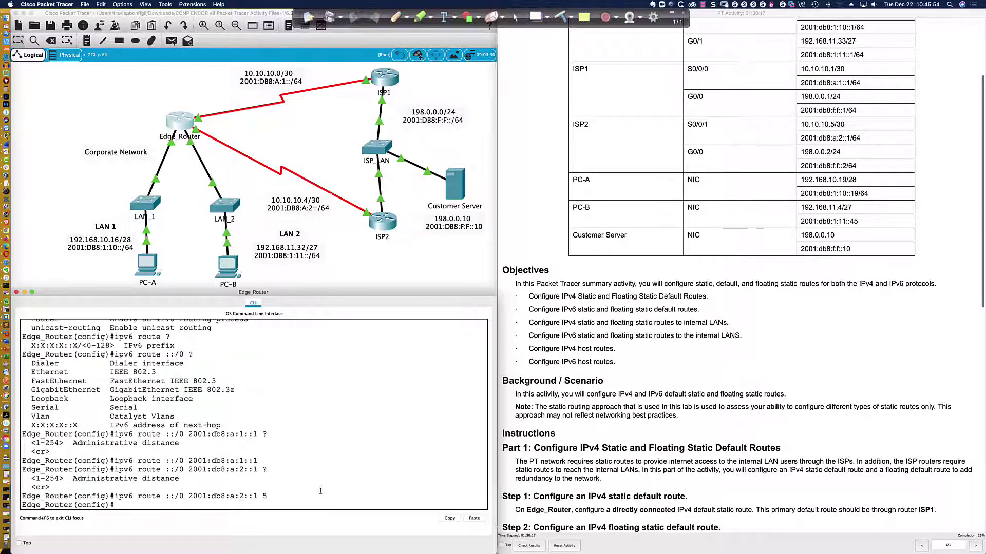
Step: Display Edge_Router's IPv6 routing table with "do sh ipv6 route" and highlight the static default route and its next-hop address
{"action": "type", "text": "do sh ipv6"}
{"action": "type", "text": " route"}
{"action": "key", "text": "Return"}
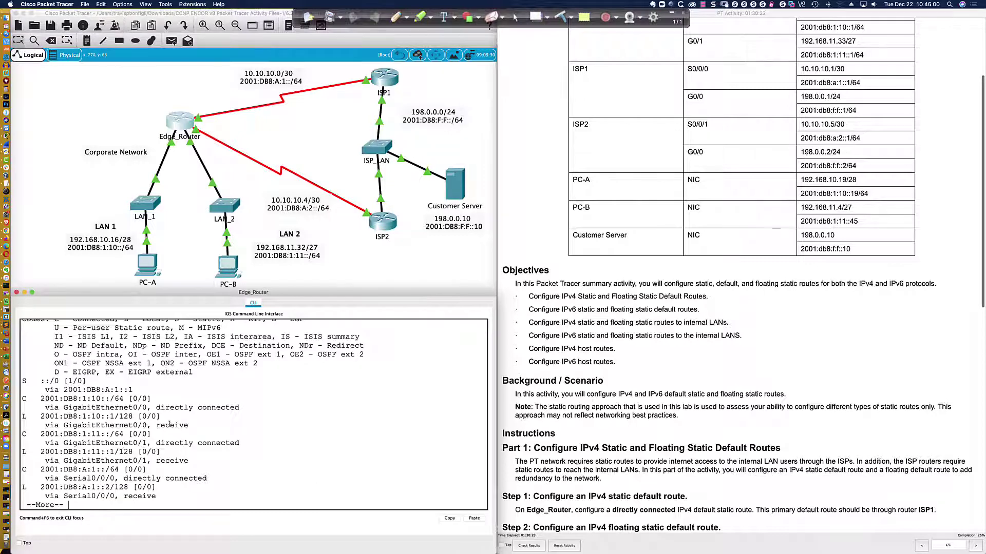
{"action": "left_click_drag", "start_coordinate": [22, 381], "coordinate": [137, 390]}
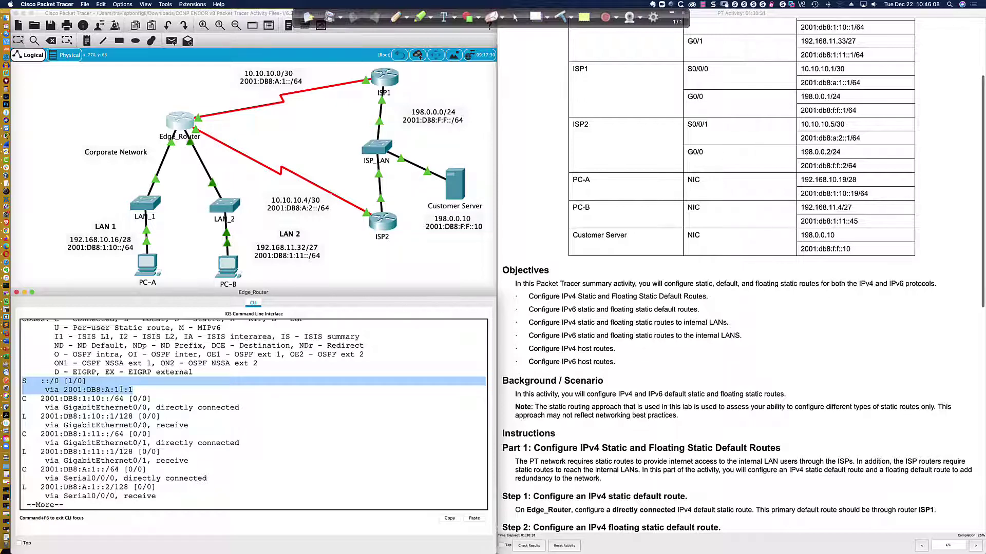
{"action": "left_click", "coordinate": [121, 390]}
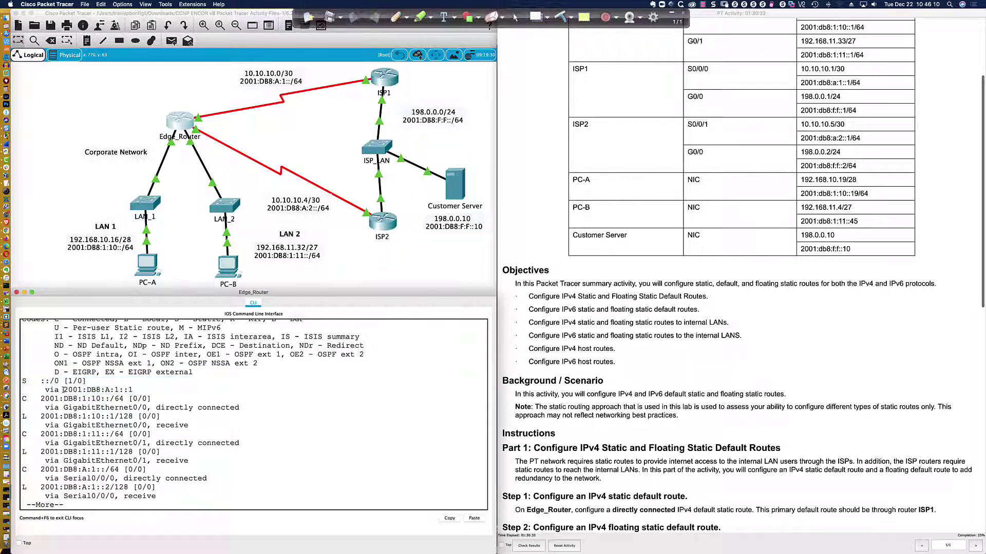
{"action": "left_click_drag", "start_coordinate": [67, 389], "coordinate": [131, 390]}
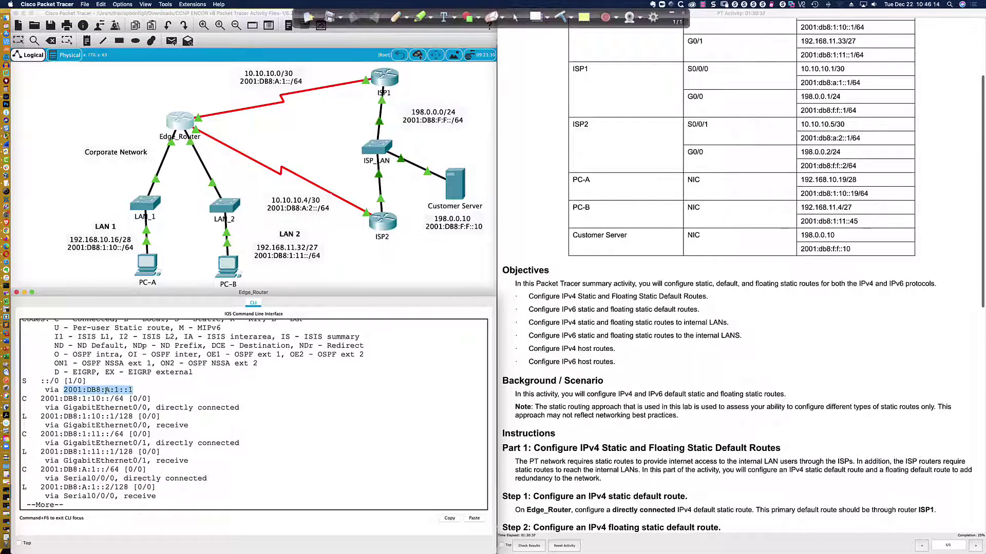
Step: Quit the paged IPv6 output and display Edge_Router's IPv4 routing table with "do sh ip route"
{"action": "type", "text": "qdo sh ip route"}
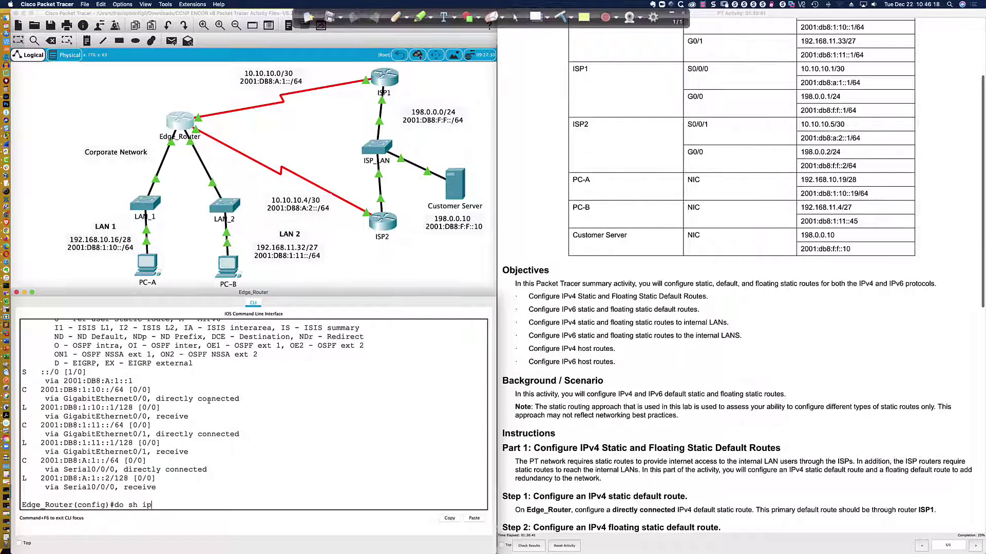
{"action": "key", "text": "Return"}
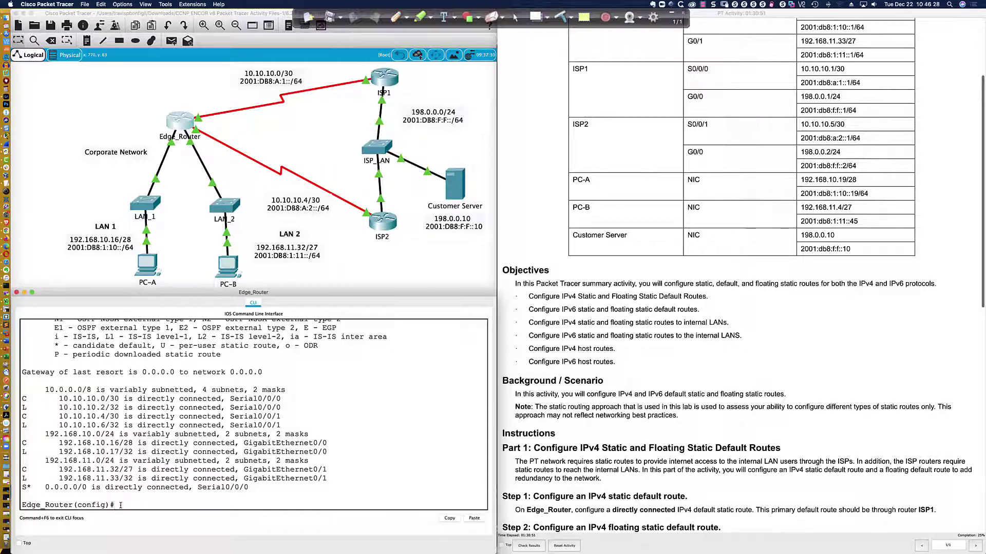
Step: Read the Part 3 instructions on IPv4 static and floating static routes from ISP1 to the internal LANs
{"action": "scroll", "coordinate": [533, 436], "scroll_direction": "down", "scroll_amount": 5}
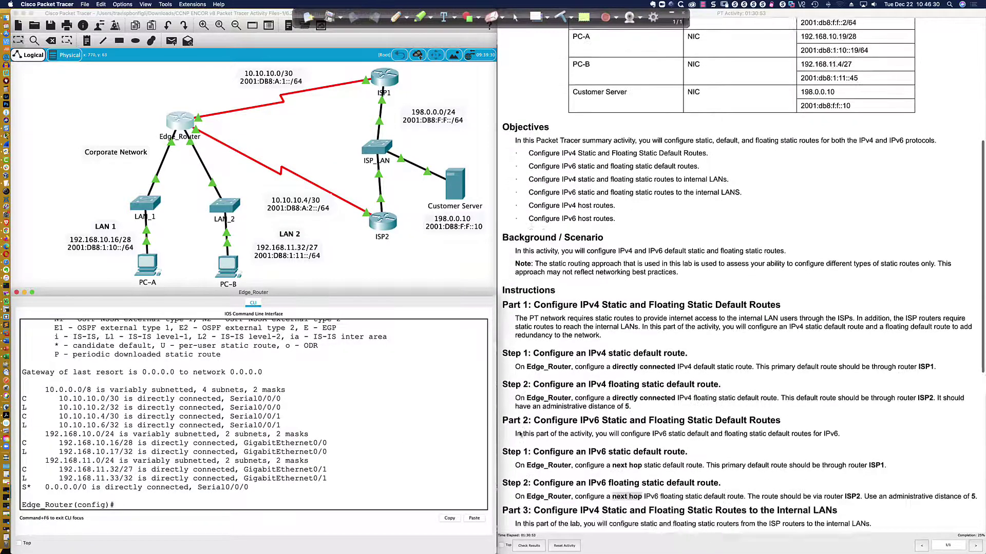
{"action": "scroll", "coordinate": [520, 434], "scroll_direction": "down", "scroll_amount": 3}
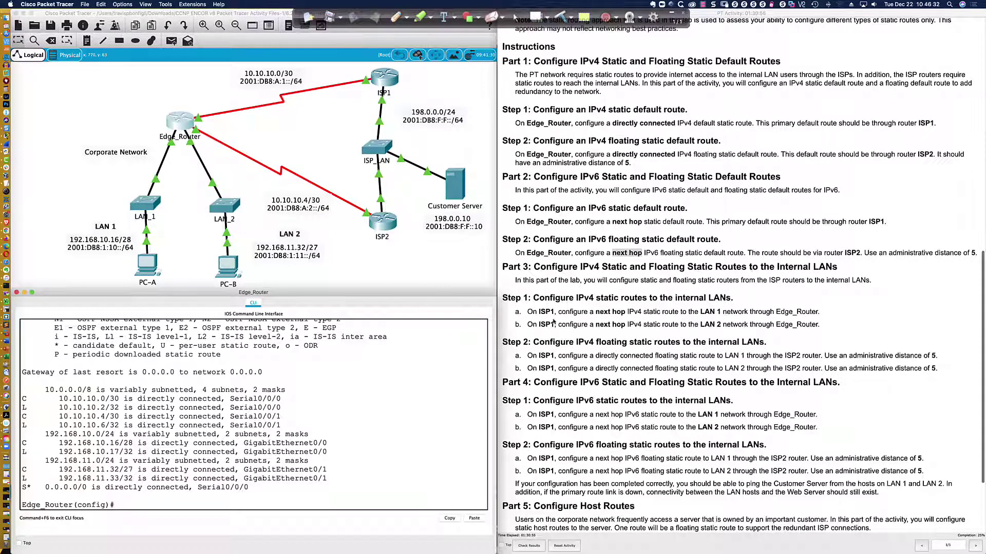
{"action": "left_click", "coordinate": [542, 268]}
{"action": "scroll", "coordinate": [541, 268], "scroll_direction": "up", "scroll_amount": 1}
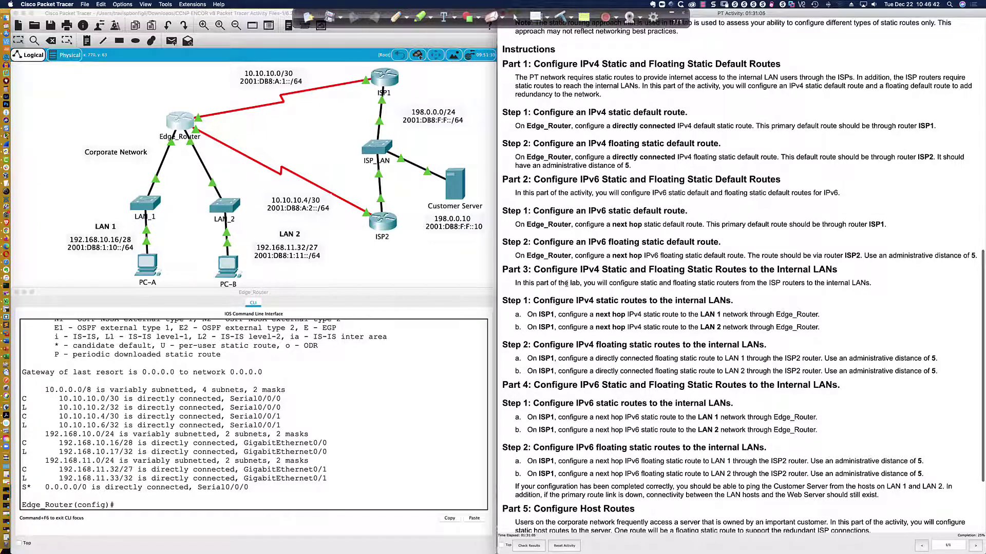
{"action": "scroll", "coordinate": [632, 286], "scroll_direction": "down", "scroll_amount": 3}
{"action": "scroll", "coordinate": [633, 287], "scroll_direction": "down", "scroll_amount": 1}
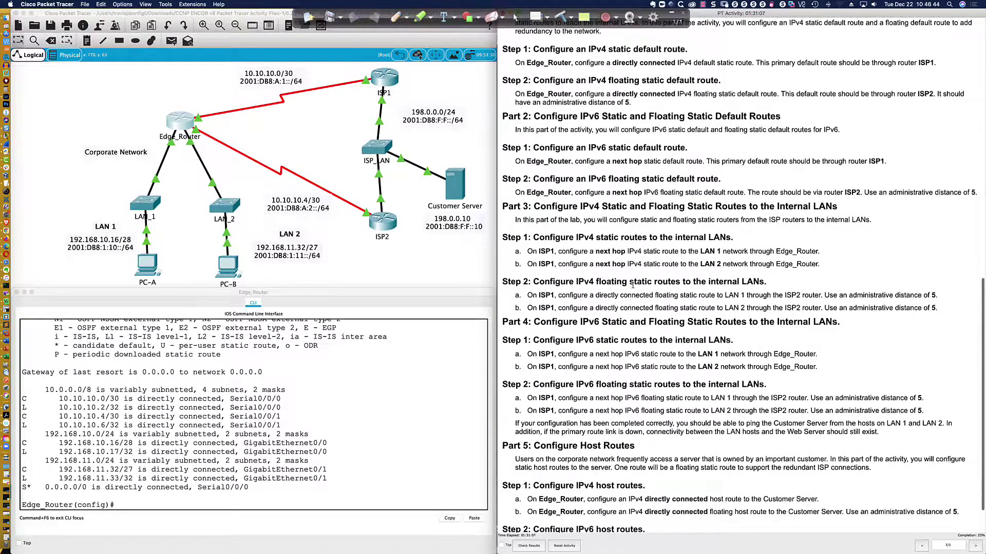
{"action": "scroll", "coordinate": [633, 286], "scroll_direction": "down", "scroll_amount": 1}
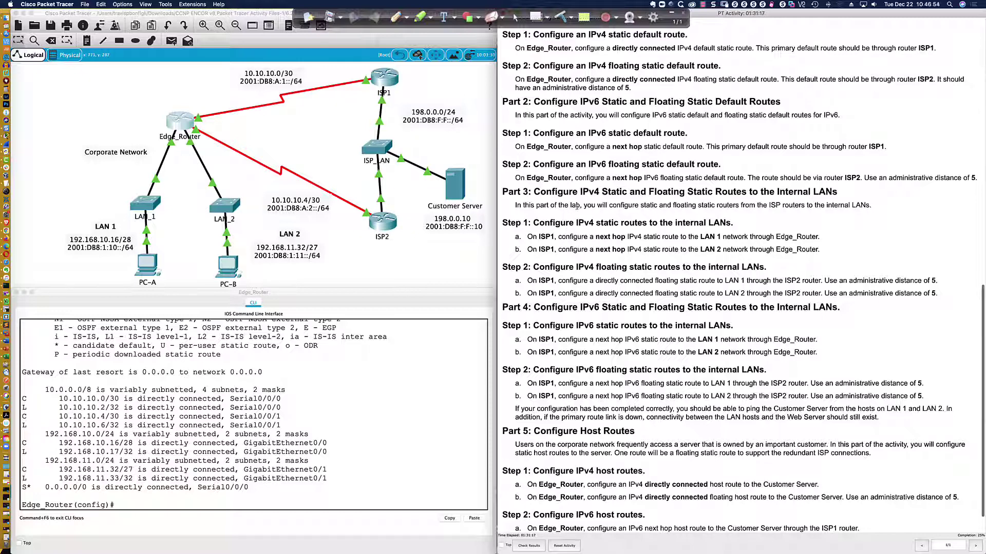
{"action": "scroll", "coordinate": [570, 207], "scroll_direction": "down", "scroll_amount": 1}
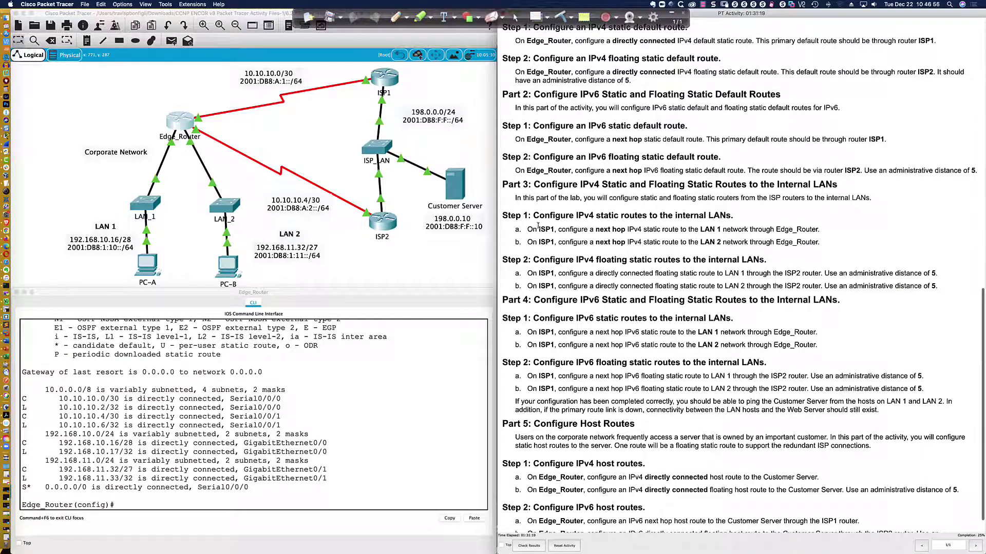
Step: Open the ISP1 router's CLI window, fit it into the space below the topology, and bring up its prompt
{"action": "left_click", "coordinate": [384, 77]}
{"action": "left_click_drag", "start_coordinate": [301, 235], "coordinate": [93, 324]}
{"action": "left_click_drag", "start_coordinate": [225, 320], "coordinate": [494, 287]}
{"action": "key", "text": "Return"}
{"action": "key", "text": "Return"}
{"action": "key", "text": "Return"}
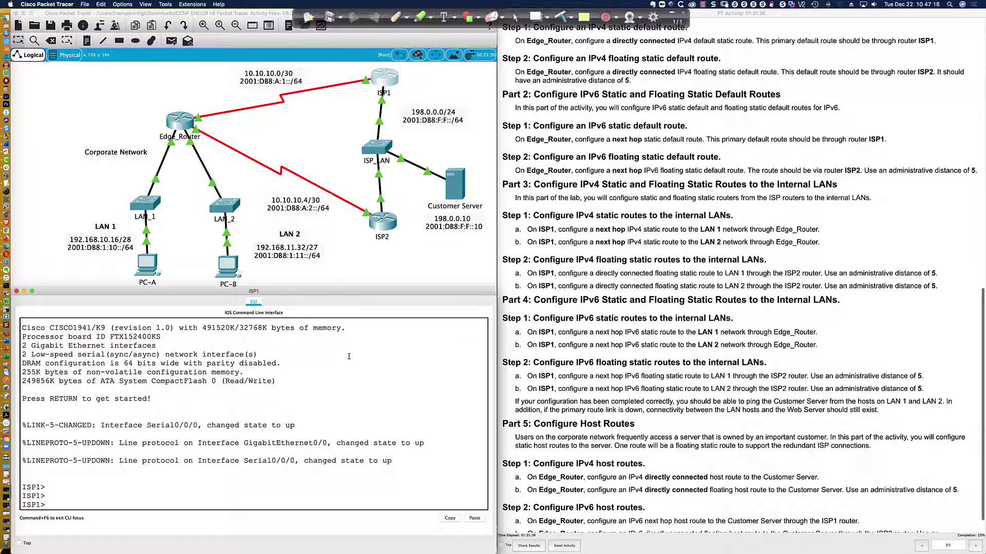
{"action": "key", "text": "Return"}
{"action": "key", "text": "Return"}
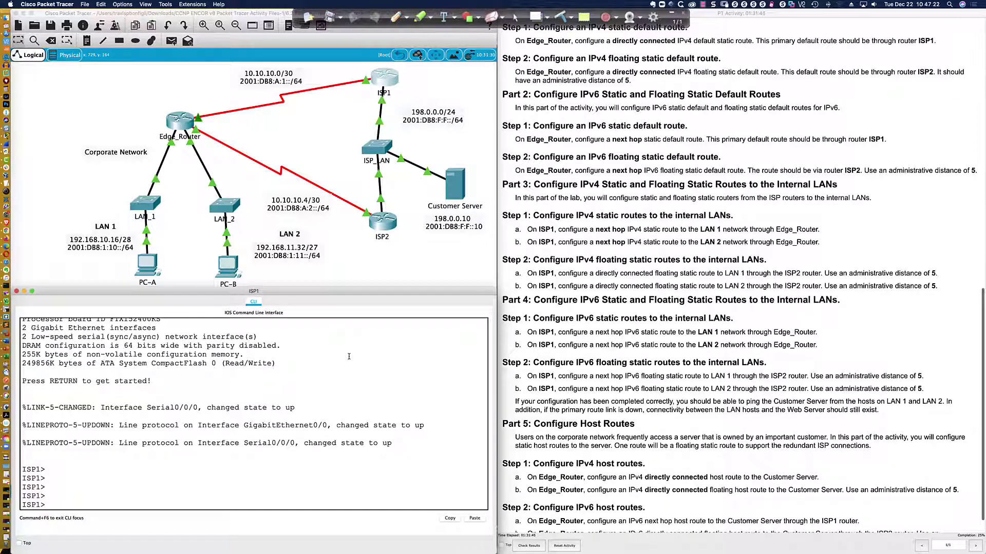
Step: Enter privileged EXEC mode on ISP1 with "enable" and global configuration mode with "conf t"
{"action": "type", "text": "en"}
{"action": "key", "text": "Tab"}
{"action": "key", "text": "Return"}
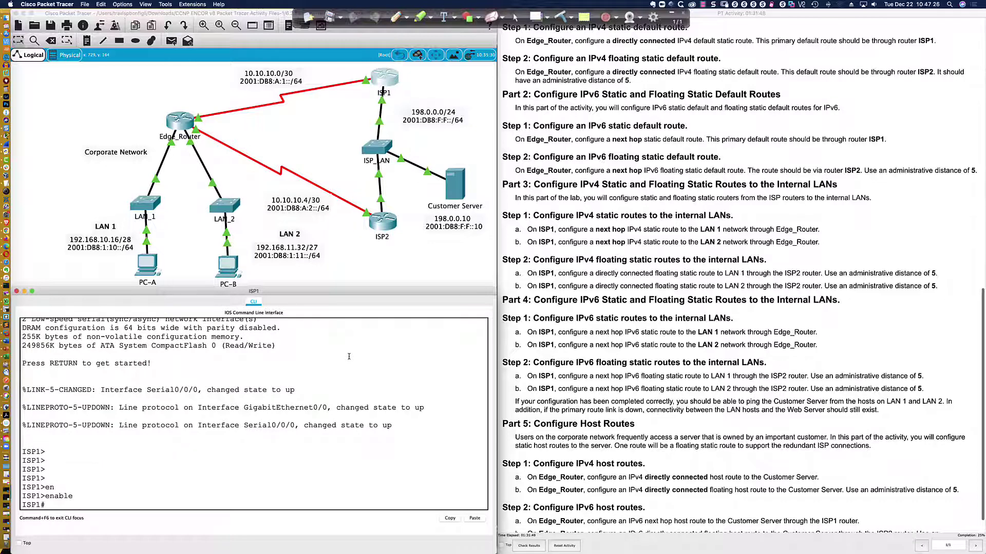
{"action": "key", "text": "Return"}
{"action": "key", "text": "Return"}
{"action": "type", "text": "conf t"}
{"action": "key", "text": "Return"}
{"action": "key", "text": "Return"}
{"action": "key", "text": "Return"}
{"action": "key", "text": "Return"}
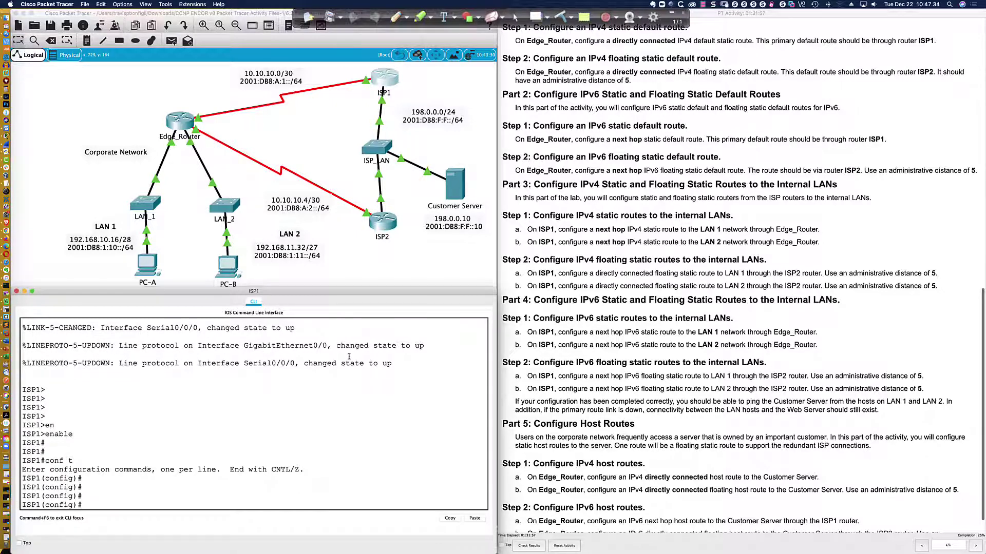
Step: Start the LAN 1 static route command "ip route 192.168.10.16 255.255.255.240" on ISP1, checking context help for the mask
{"action": "type", "text": "ip route"}
{"action": "type", "text": "192.168.10.16"}
{"action": "type", "text": "?"}
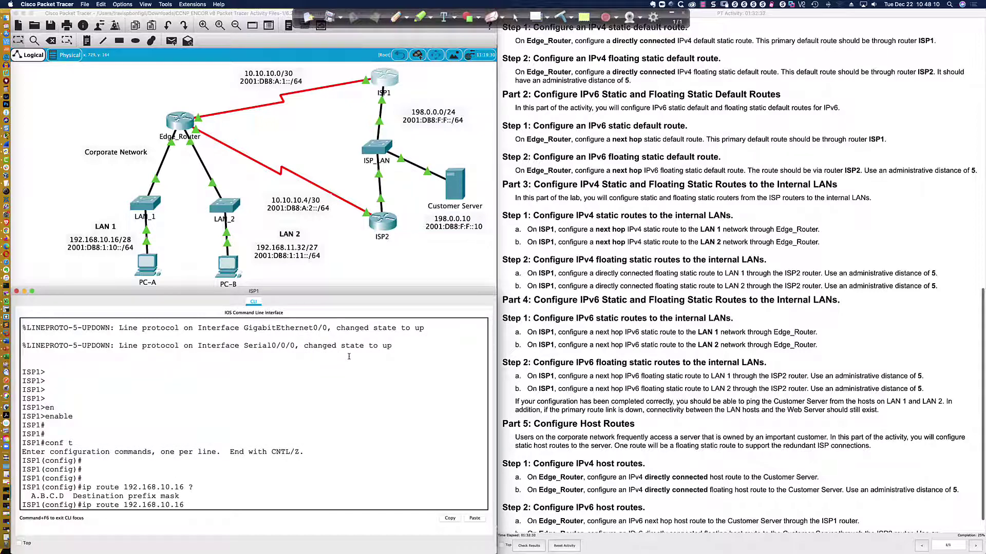
{"action": "type", "text": "255.255.255."}
{"action": "type", "text": "240"}
Step: Complete and execute the LAN 1 route with Edge_Router's next hop 10.10.10.2 from the Addressing Table, and highlight the entered command
{"action": "scroll", "coordinate": [611, 234], "scroll_direction": "up", "scroll_amount": 3}
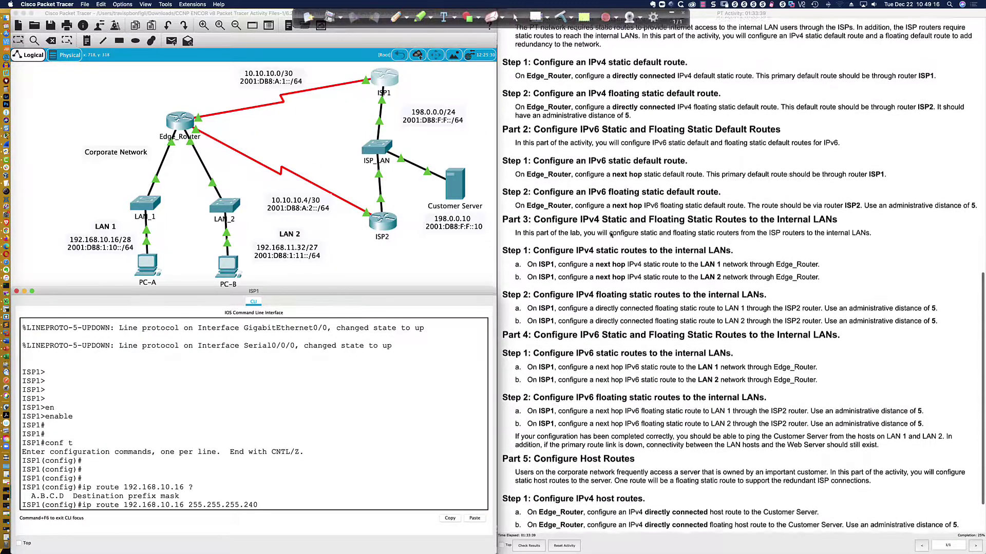
{"action": "scroll", "coordinate": [610, 235], "scroll_direction": "up", "scroll_amount": 10}
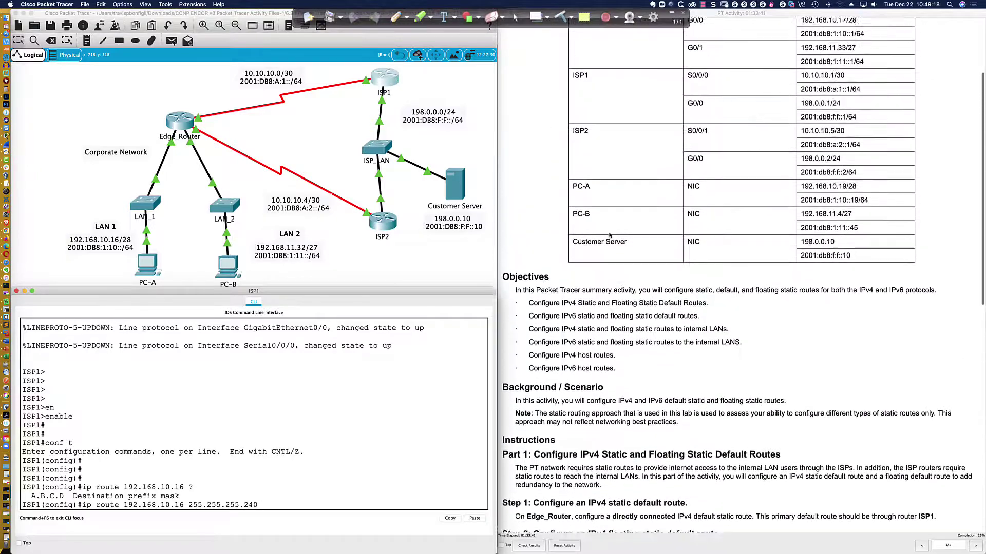
{"action": "scroll", "coordinate": [609, 235], "scroll_direction": "up", "scroll_amount": 3}
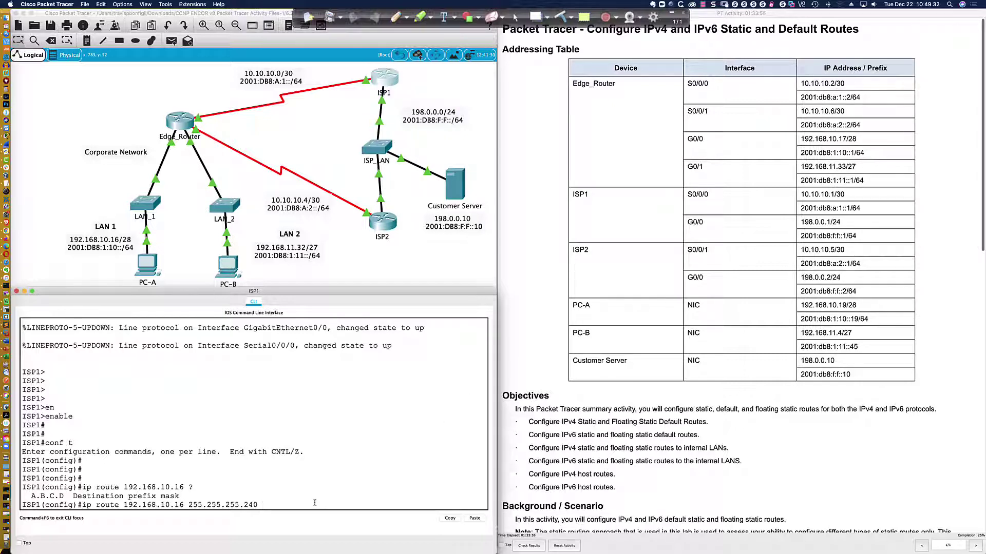
{"action": "type", "text": "10.10.10.2"}
{"action": "key", "text": "Return"}
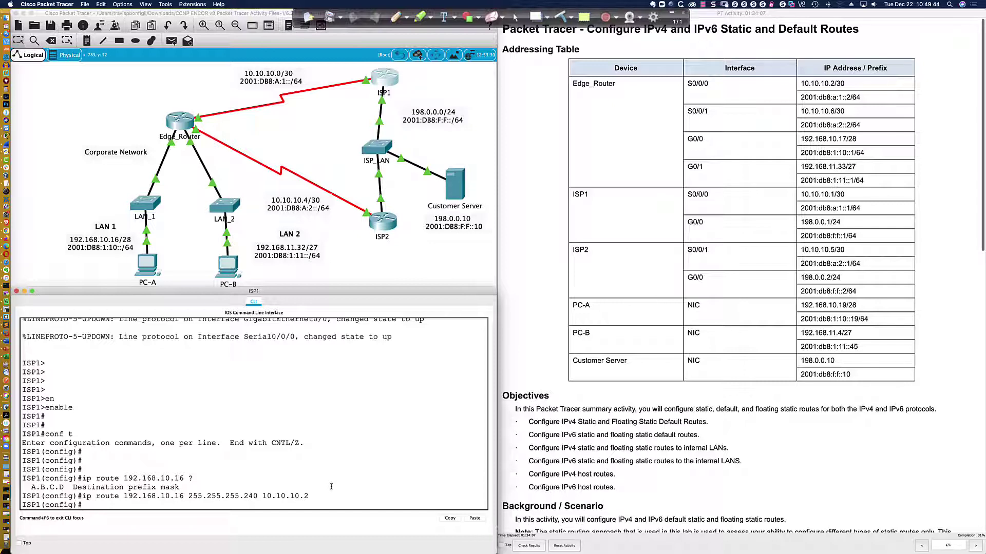
{"action": "left_click_drag", "start_coordinate": [82, 497], "coordinate": [308, 498]}
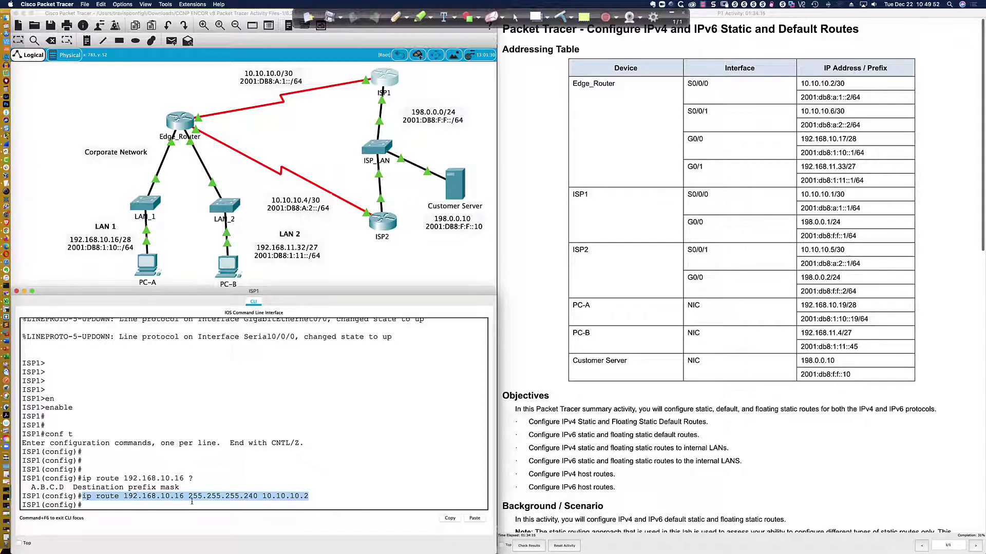
{"action": "left_click", "coordinate": [284, 504]}
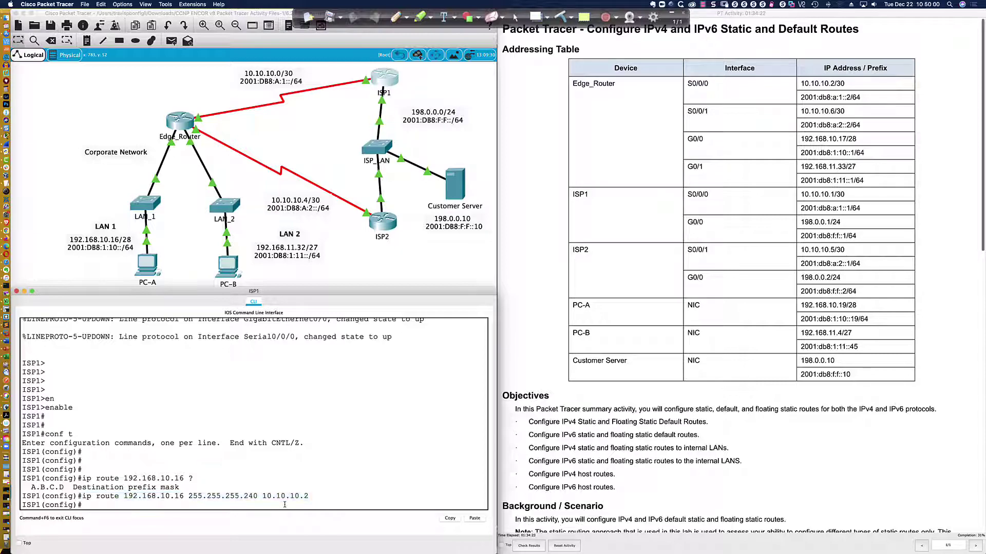
Step: Recall the LAN 1 route command for the Part 3 LAN 2 route and change its subnet mask to 255.255.255.224
{"action": "scroll", "coordinate": [606, 435], "scroll_direction": "down", "scroll_amount": 10}
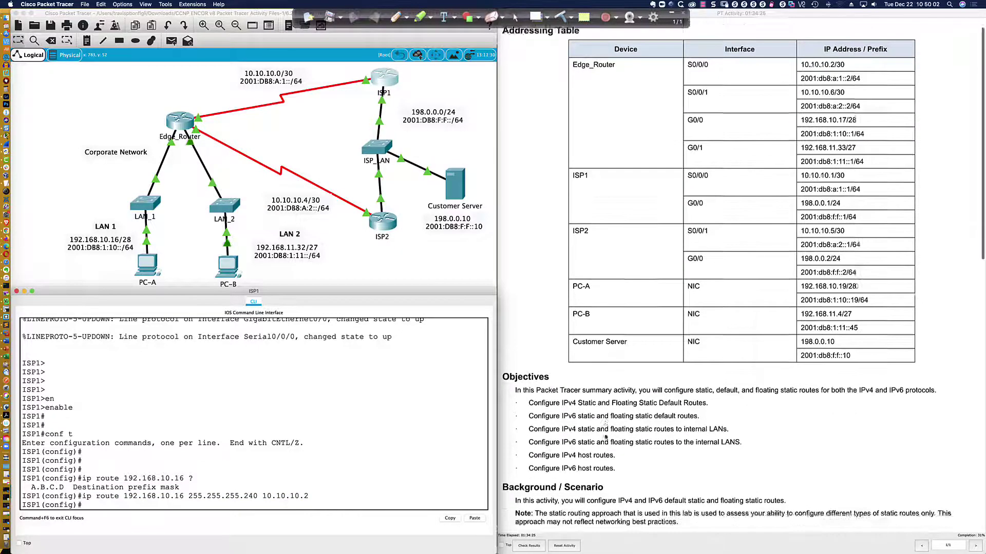
{"action": "scroll", "coordinate": [606, 435], "scroll_direction": "down", "scroll_amount": 7}
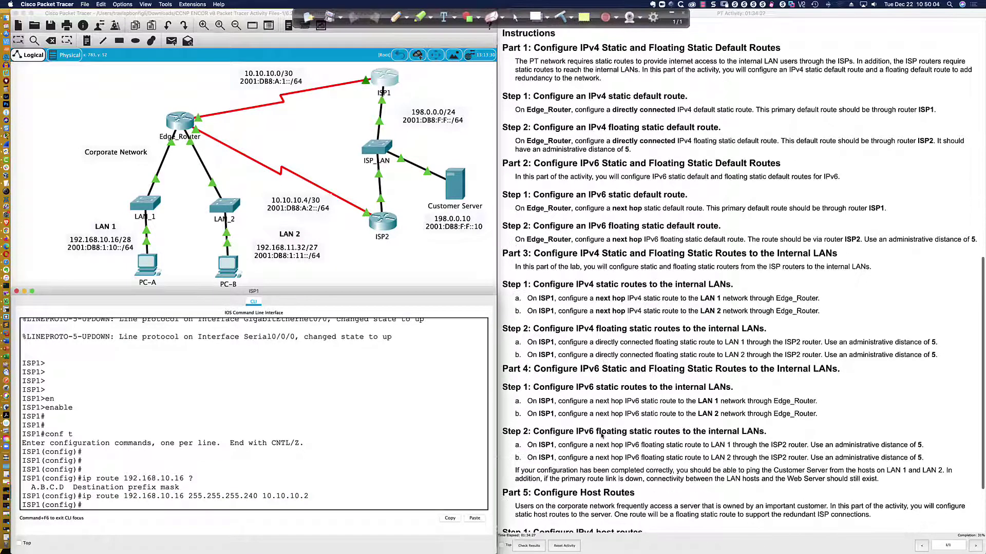
{"action": "scroll", "coordinate": [580, 289], "scroll_direction": "down", "scroll_amount": 1}
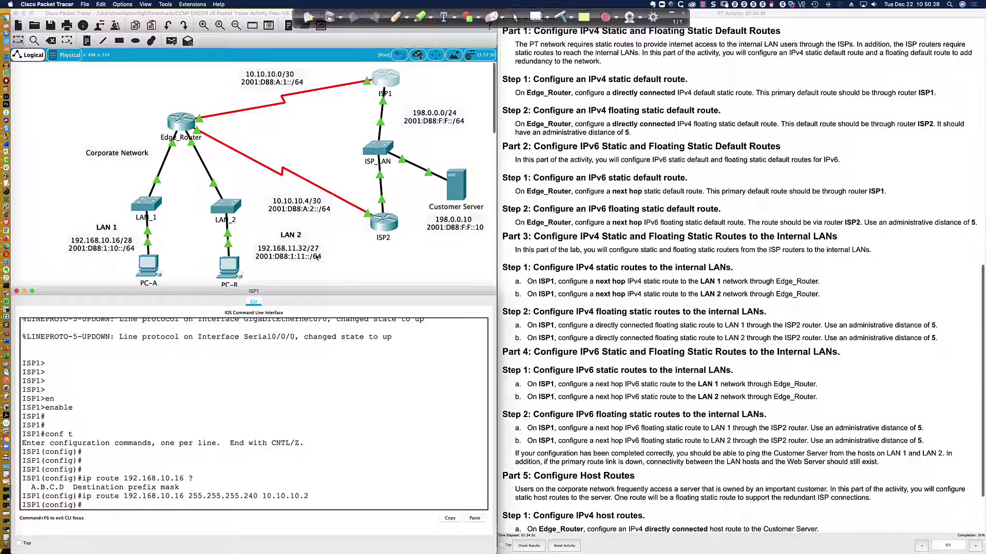
{"action": "scroll", "coordinate": [317, 257], "scroll_direction": "down", "scroll_amount": 1}
{"action": "scroll", "coordinate": [319, 258], "scroll_direction": "right", "scroll_amount": 2}
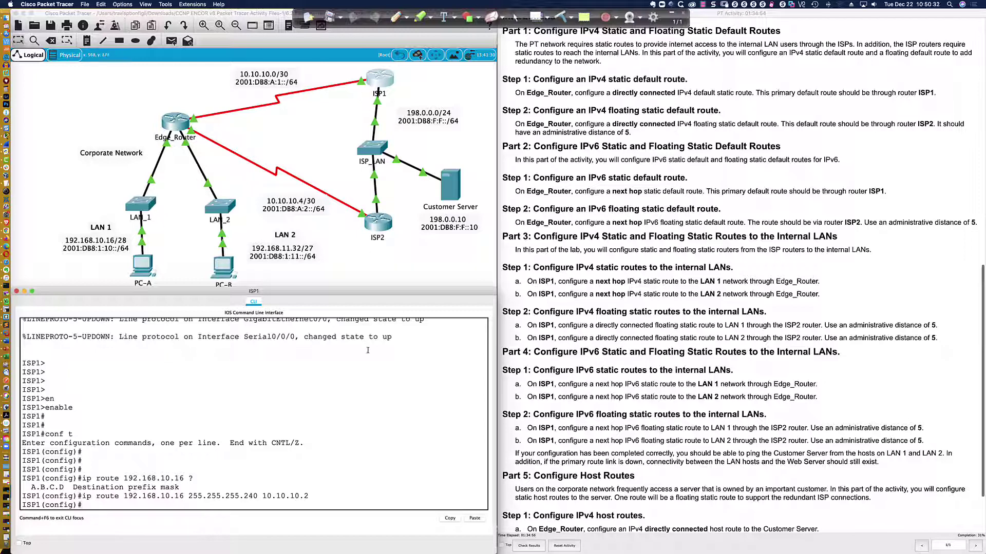
{"action": "key", "text": "Return"}
{"action": "key", "text": "Return"}
{"action": "key", "text": "Up"}
{"action": "key", "text": "Left"}
{"action": "key", "text": "Left"}
{"action": "key", "text": "Left"}
{"action": "key", "text": "Left"}
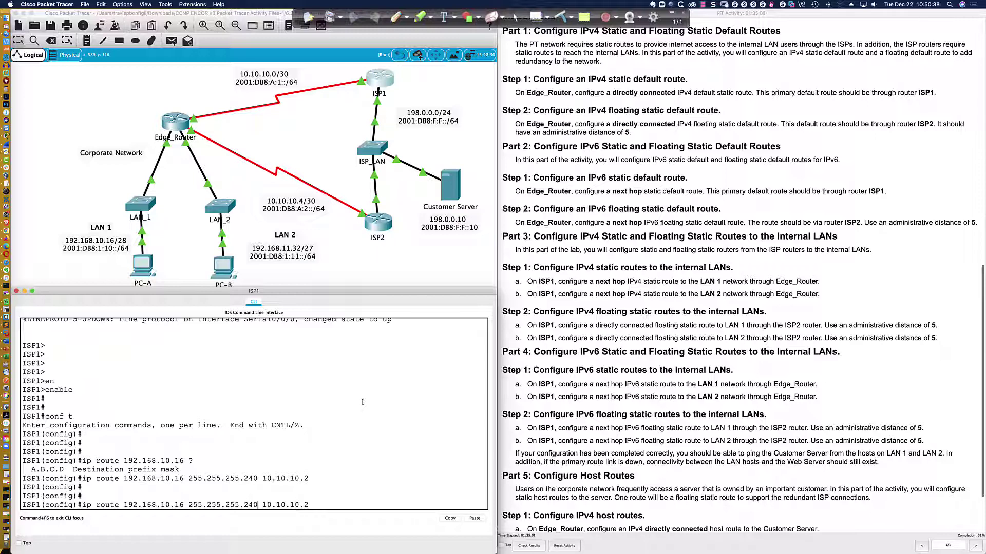
{"action": "key", "text": "BackSpace"}
{"action": "key", "text": "BackSpace"}
{"action": "type", "text": "24"}
Step: Change the recalled command's destination network to 192.168.11.32 and execute the LAN 2 static route via 10.10.10.2
{"action": "key", "text": "Left"}
{"action": "key", "text": "Left"}
{"action": "key", "text": "Left"}
{"action": "key", "text": "Left"}
{"action": "key", "text": "Left"}
{"action": "key", "text": "Left"}
{"action": "key", "text": "Left"}
{"action": "key", "text": "Left"}
{"action": "key", "text": "Left"}
{"action": "key", "text": "Left"}
{"action": "key", "text": "Left"}
{"action": "key", "text": "Left"}
{"action": "key", "text": "Left"}
{"action": "key", "text": "BackSpace"}
{"action": "key", "text": "BackSpace"}
{"action": "type", "text": "32"}
{"action": "key", "text": "BackSpace"}
{"action": "type", "text": "1"}
{"action": "key", "text": "Left"}
{"action": "key", "text": "Left"}
{"action": "key", "text": "Left"}
{"action": "key", "text": "Left"}
{"action": "key", "text": "Left"}
{"action": "key", "text": "Left"}
{"action": "key", "text": "Left"}
{"action": "key", "text": "Left"}
{"action": "key", "text": "Left"}
{"action": "key", "text": "Left"}
{"action": "key", "text": "Right"}
{"action": "key", "text": "Right"}
{"action": "key", "text": "Right"}
{"action": "key", "text": "Right"}
{"action": "key", "text": "Right"}
{"action": "key", "text": "Right"}
{"action": "key", "text": "Return"}
Step: Display ISP1's IPv4 routing table with "do sh ip route" and highlight the static routes to LAN 1 and LAN 2
{"action": "type", "text": "do"}
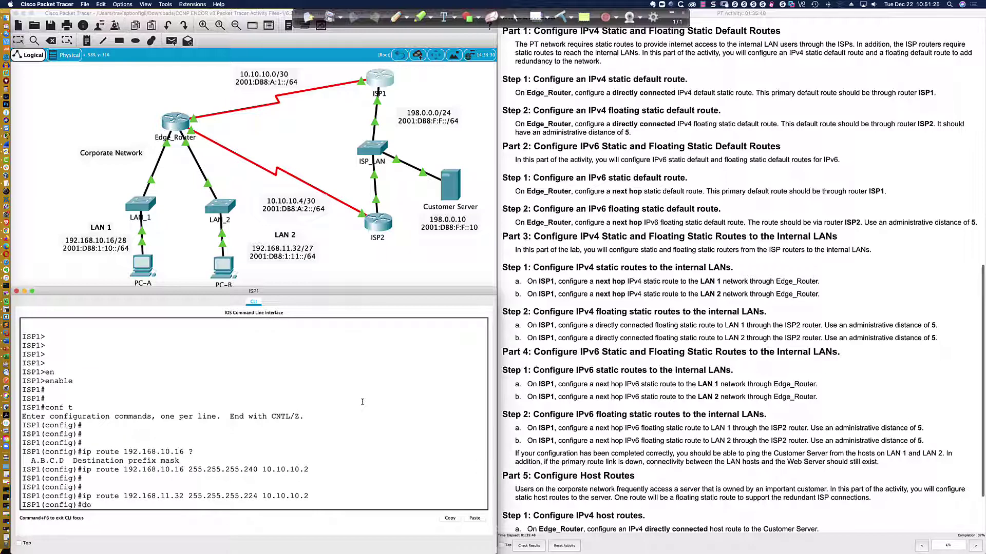
{"action": "type", "text": " sh ip route"}
{"action": "key", "text": "Return"}
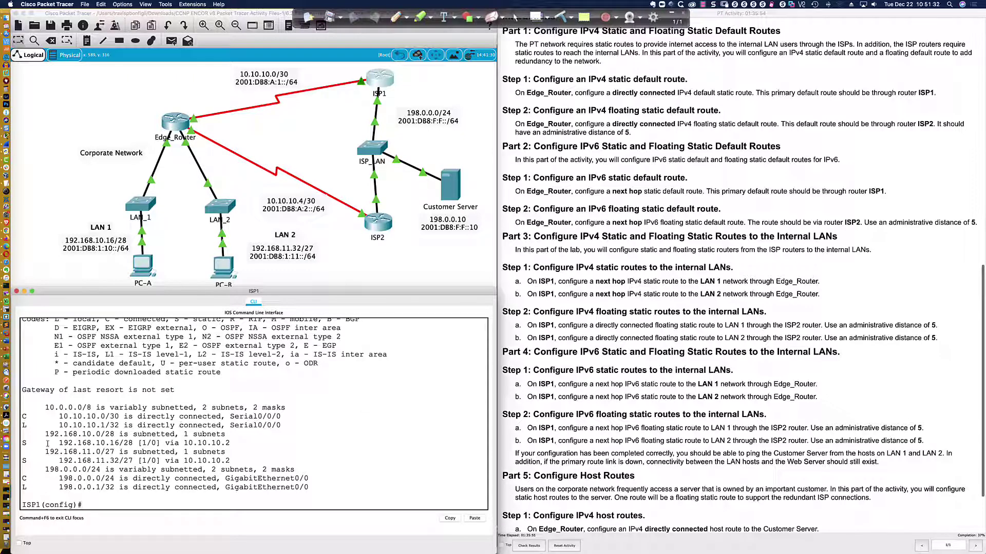
{"action": "left_click_drag", "start_coordinate": [23, 442], "coordinate": [234, 461]}
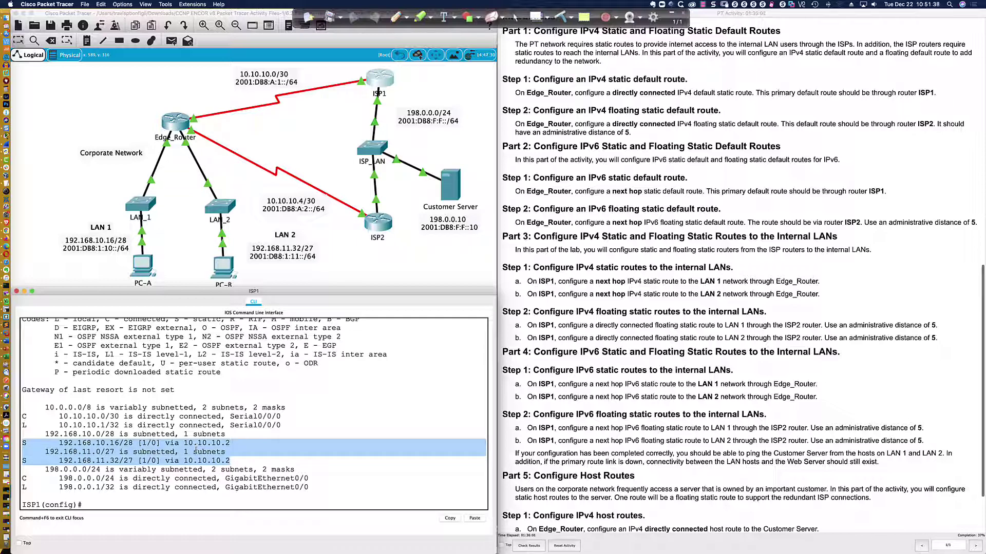
Step: Compare Edge_Router's directly connected default route with ISP1's next-hop route to LAN 1 by highlighting them, ending on the "via 10.10.10.2" part
{"action": "left_click", "coordinate": [177, 123]}
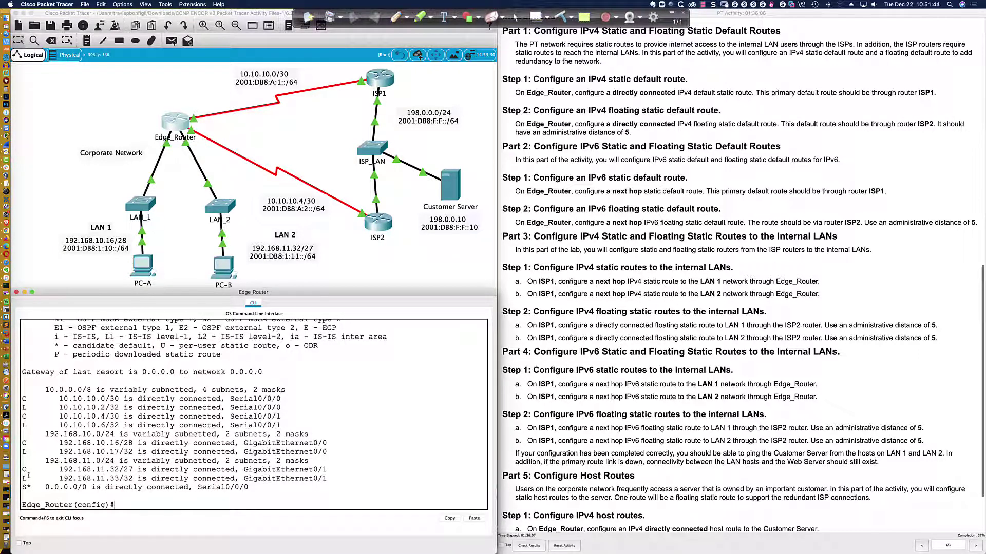
{"action": "left_click_drag", "start_coordinate": [23, 487], "coordinate": [249, 487]}
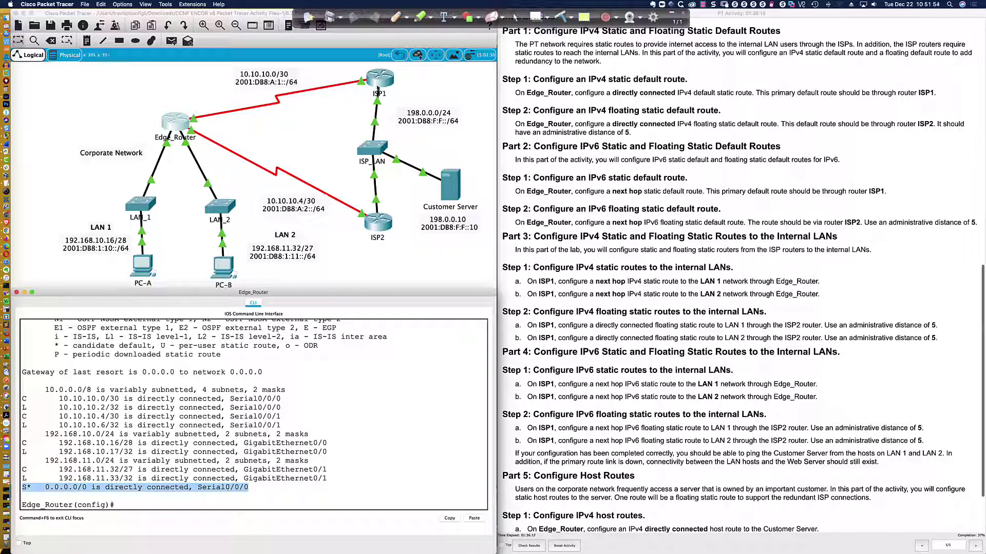
{"action": "left_click", "coordinate": [379, 80]}
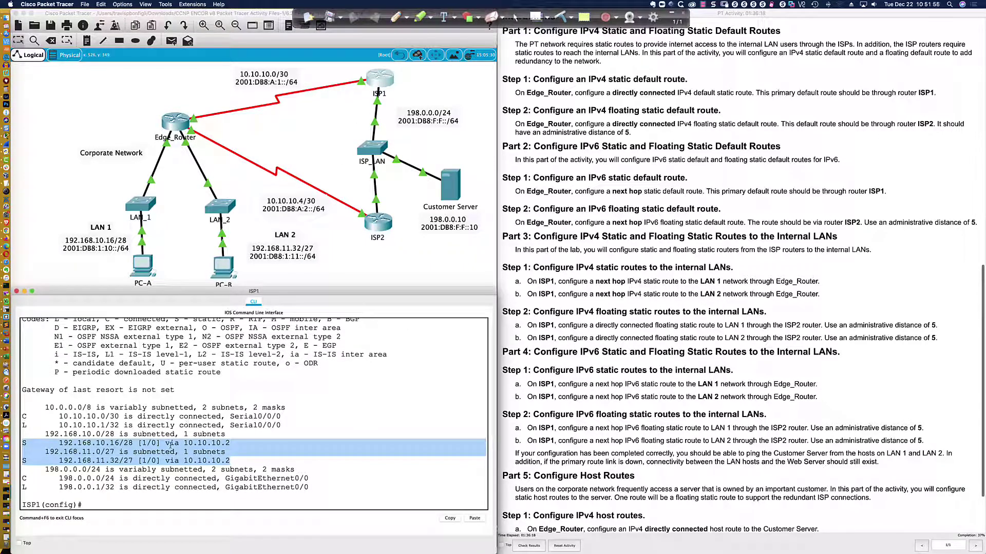
{"action": "left_click", "coordinate": [162, 445]}
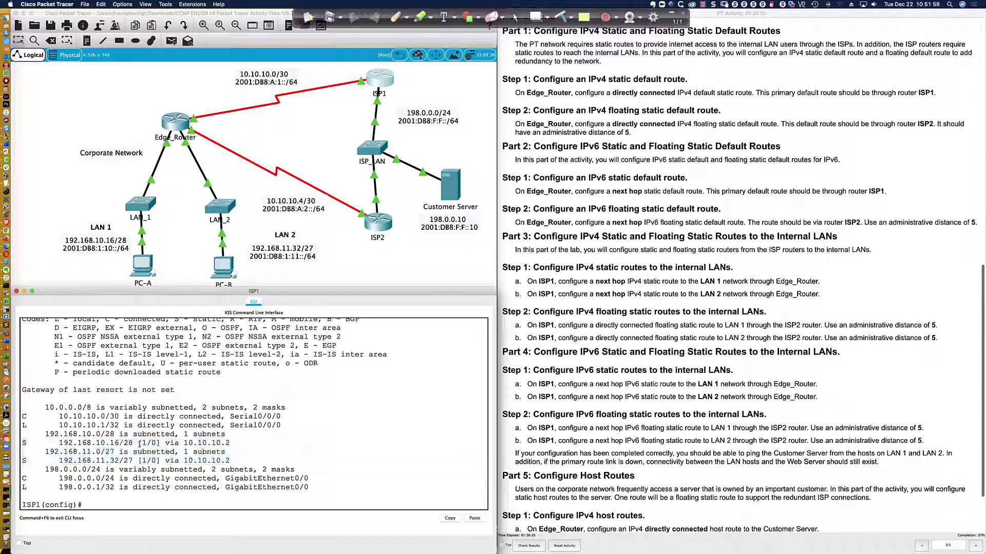
{"action": "left_click_drag", "start_coordinate": [27, 443], "coordinate": [230, 443]}
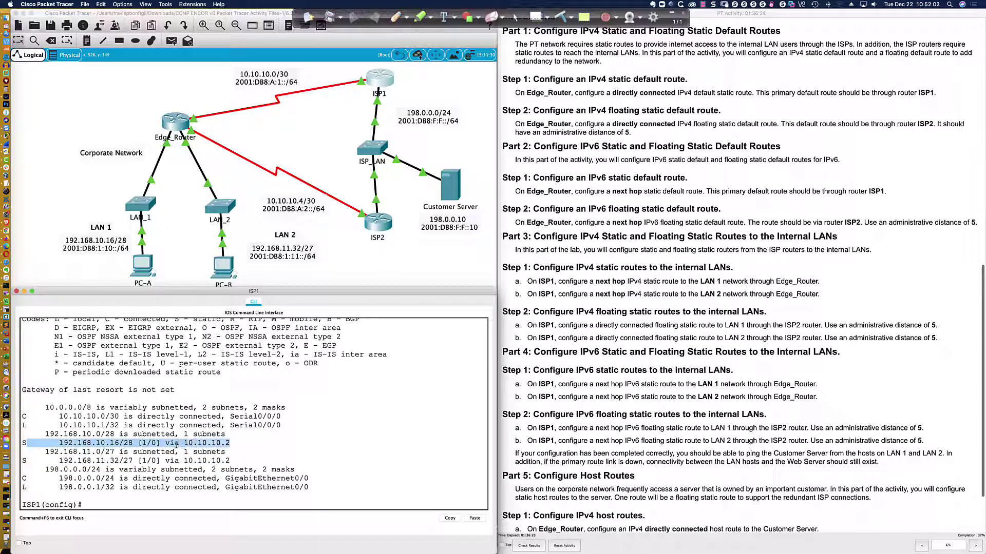
{"action": "left_click", "coordinate": [205, 443]}
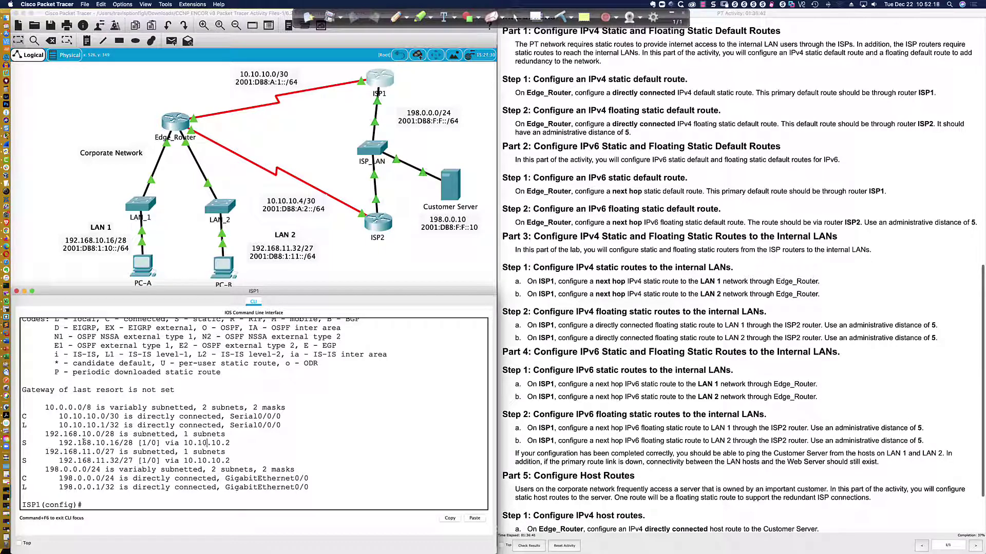
{"action": "left_click_drag", "start_coordinate": [60, 443], "coordinate": [229, 443]}
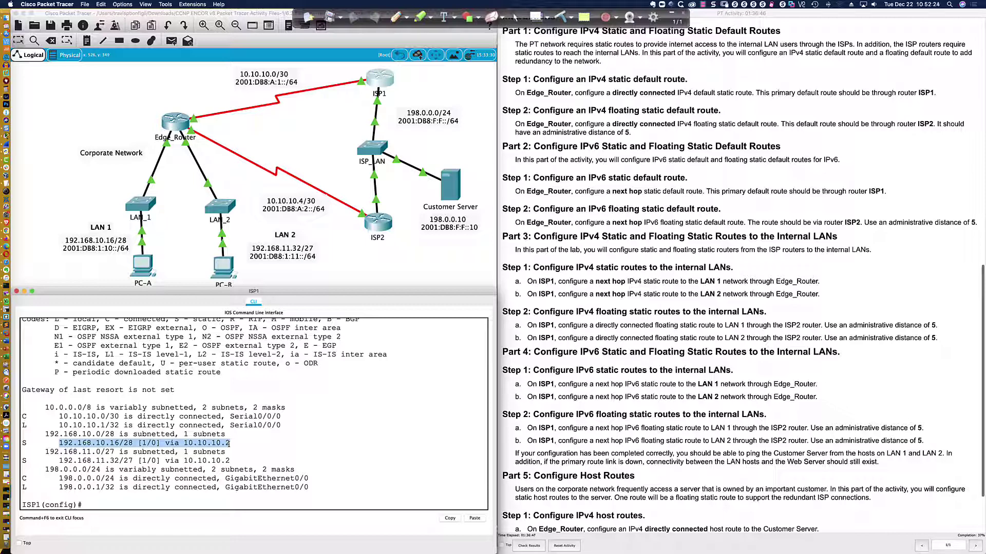
{"action": "left_click_drag", "start_coordinate": [165, 443], "coordinate": [233, 443]}
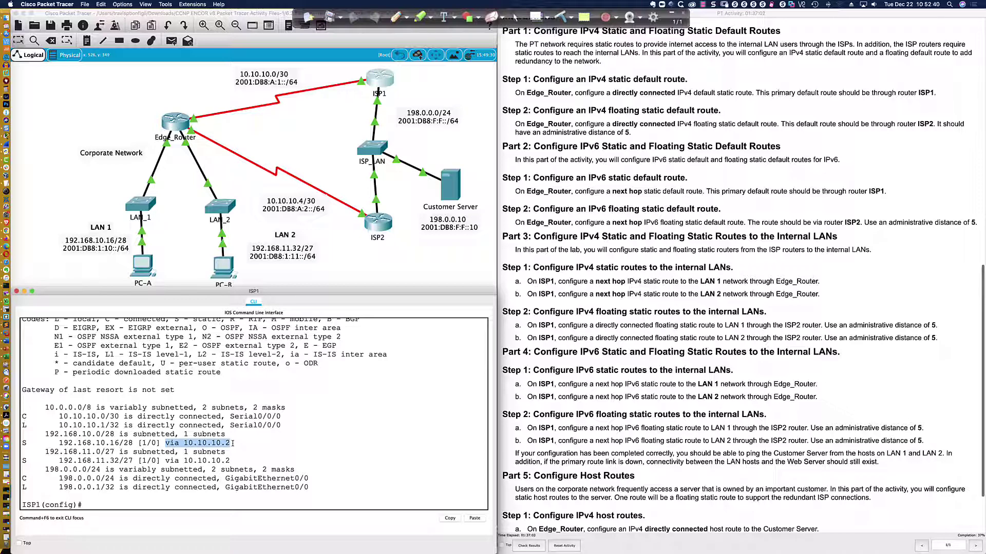
Step: Annotate ISP1's routing table with a red bracket and arrows linking "via 10.10.10.2" to the connected 10.10.10.0 entries, and underline Serial0/0/0
{"action": "left_click", "coordinate": [395, 17]}
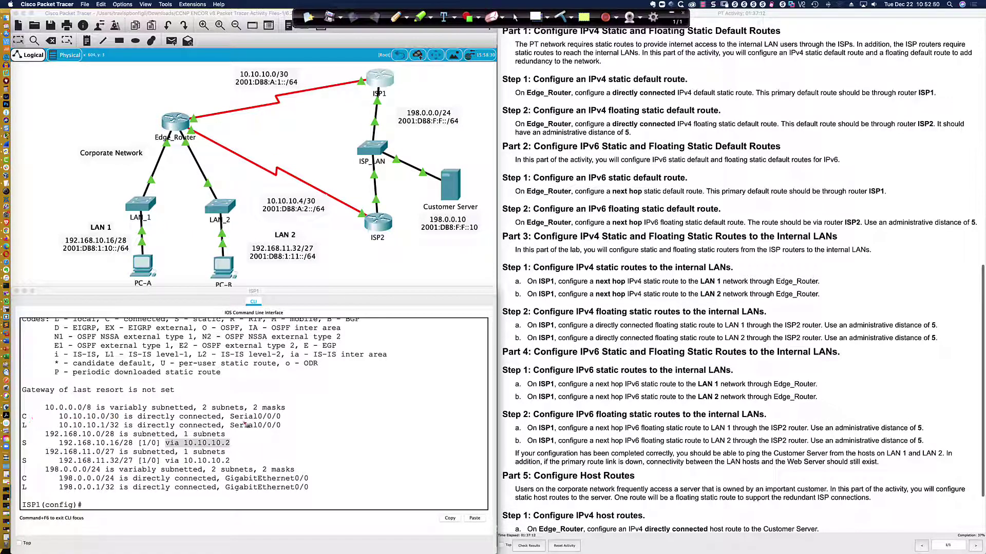
{"action": "mouse_move", "coordinate": [282, 411]}
{"action": "left_mouse_down"}
{"action": "mouse_move", "coordinate": [287, 433]}
{"action": "mouse_move", "coordinate": [279, 430]}
{"action": "left_mouse_up"}
{"action": "mouse_move", "coordinate": [286, 421]}
{"action": "left_mouse_down"}
{"action": "mouse_move", "coordinate": [306, 424]}
{"action": "mouse_move", "coordinate": [237, 444]}
{"action": "left_mouse_up"}
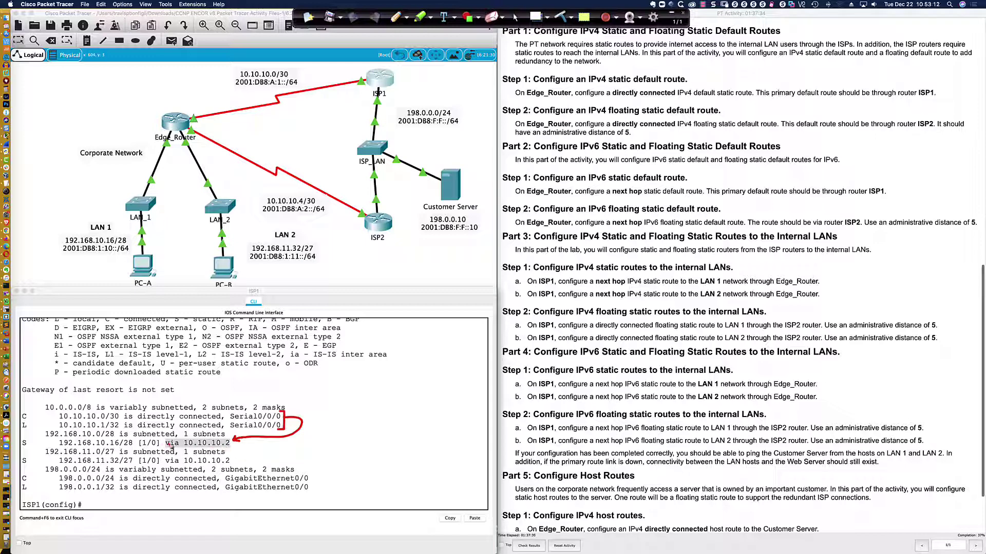
{"action": "left_click", "coordinate": [232, 445]}
{"action": "mouse_move", "coordinate": [233, 444]}
{"action": "left_mouse_down"}
{"action": "mouse_move", "coordinate": [301, 449]}
{"action": "mouse_move", "coordinate": [319, 431]}
{"action": "mouse_move", "coordinate": [306, 412]}
{"action": "mouse_move", "coordinate": [296, 417]}
{"action": "left_mouse_up"}
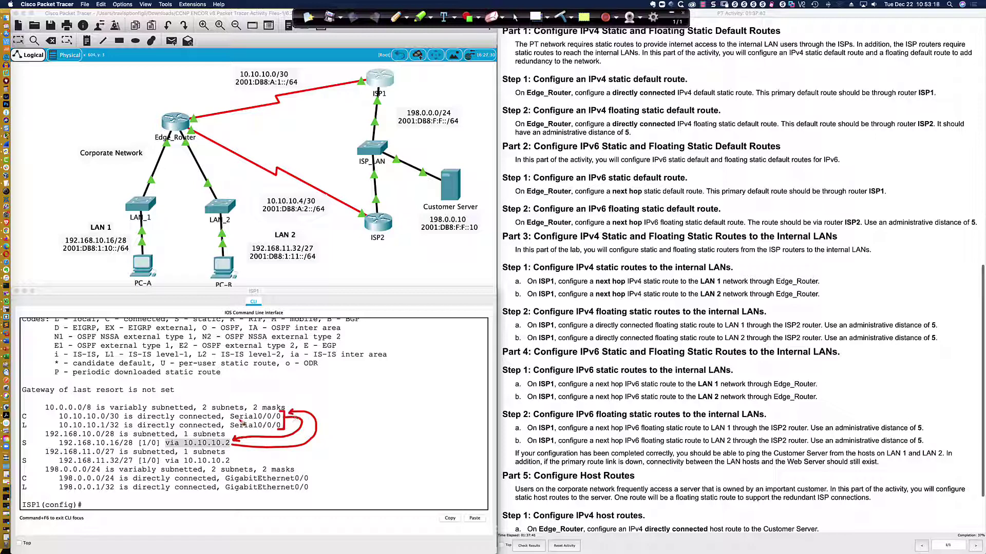
{"action": "left_click_drag", "start_coordinate": [230, 421], "coordinate": [282, 421]}
{"action": "left_click", "coordinate": [516, 17]}
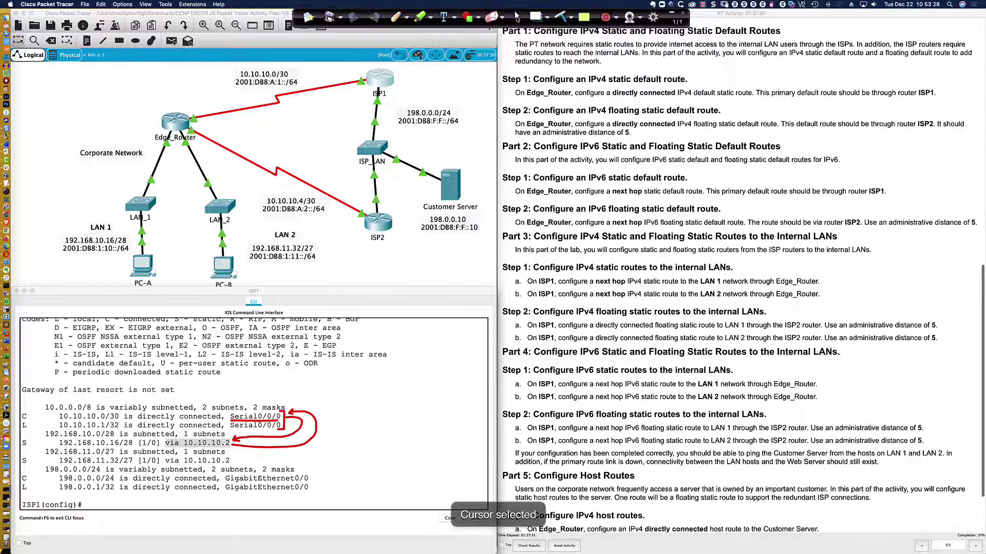
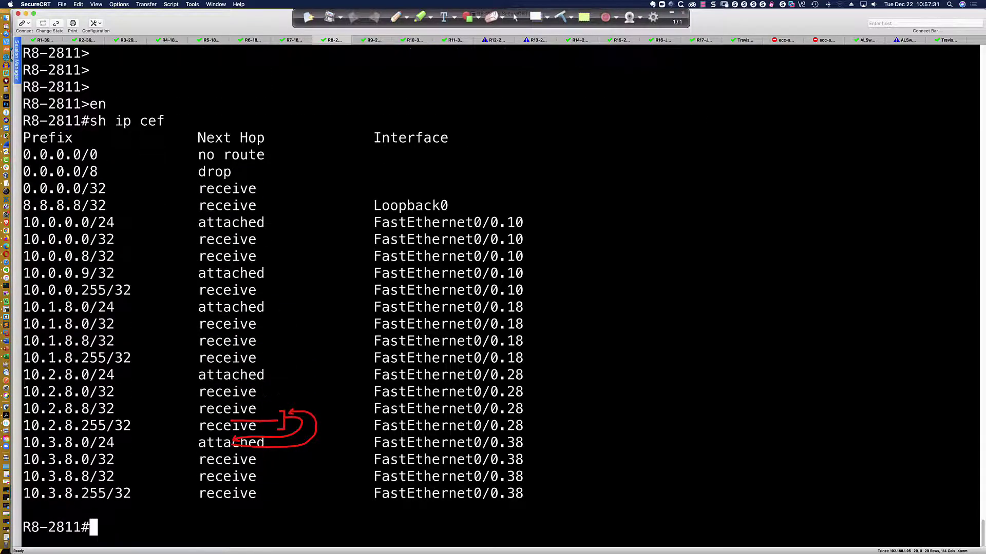
Step: List all options available for "sh ip cef" on R8-2811 in SecureCRT, and clear the leftover command
{"action": "type", "text": "sh ip cef ?"}
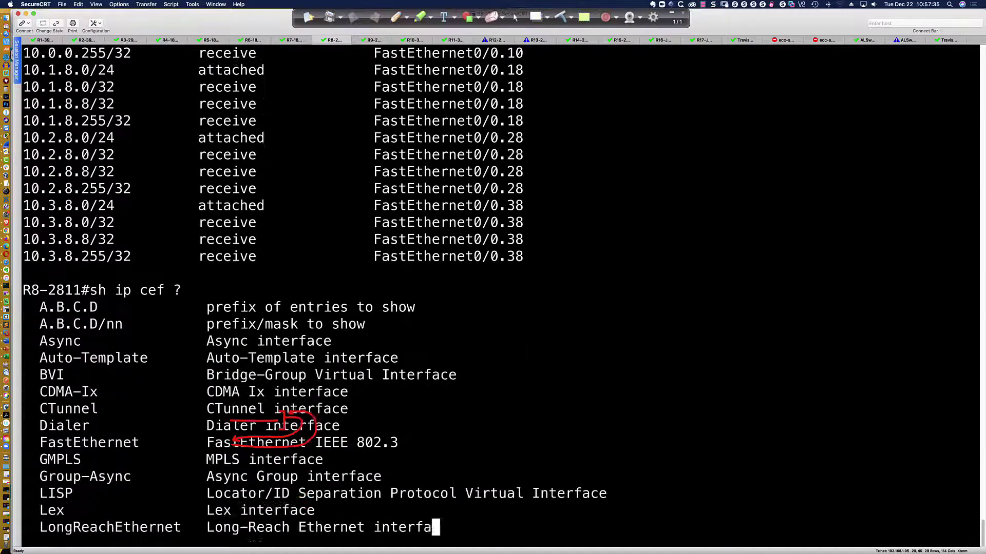
{"action": "key", "text": "space"}
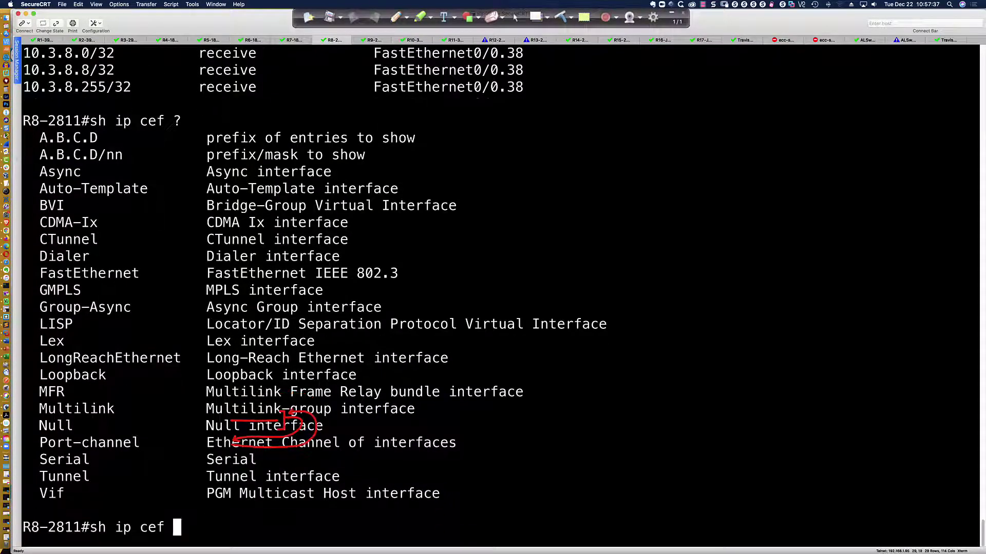
{"action": "key", "text": "BackSpace"}
{"action": "key", "text": "BackSpace"}
{"action": "key", "text": "BackSpace"}
{"action": "key", "text": "BackSpace"}
{"action": "key", "text": "BackSpace"}
{"action": "key", "text": "BackSpace"}
{"action": "key", "text": "BackSpace"}
{"action": "key", "text": "BackSpace"}
{"action": "key", "text": "BackSpace"}
Step: Try "do sh run | inc route" on R8-2811, and rerun it without "do" to list the configured static routes
{"action": "type", "text": "do sh run | inc route"}
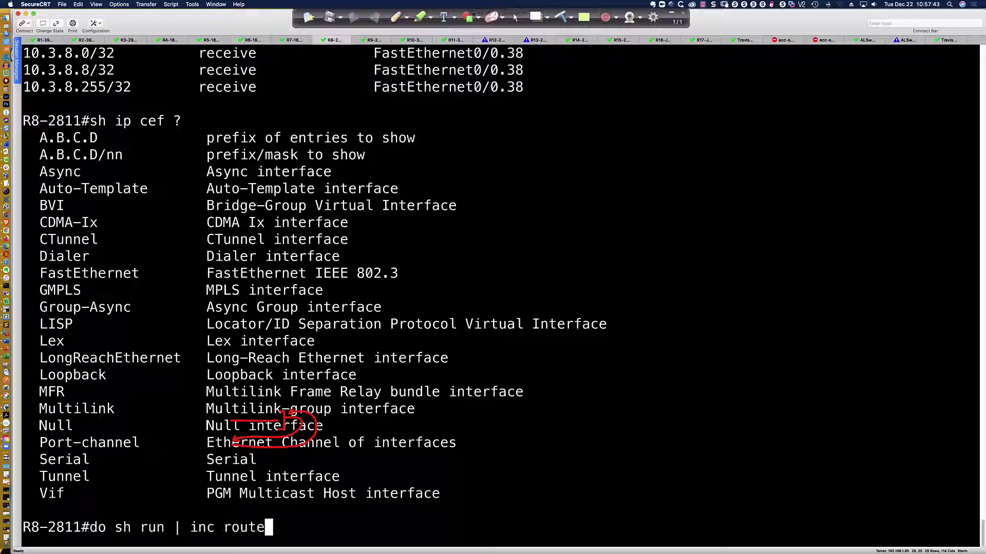
{"action": "key", "text": "Return"}
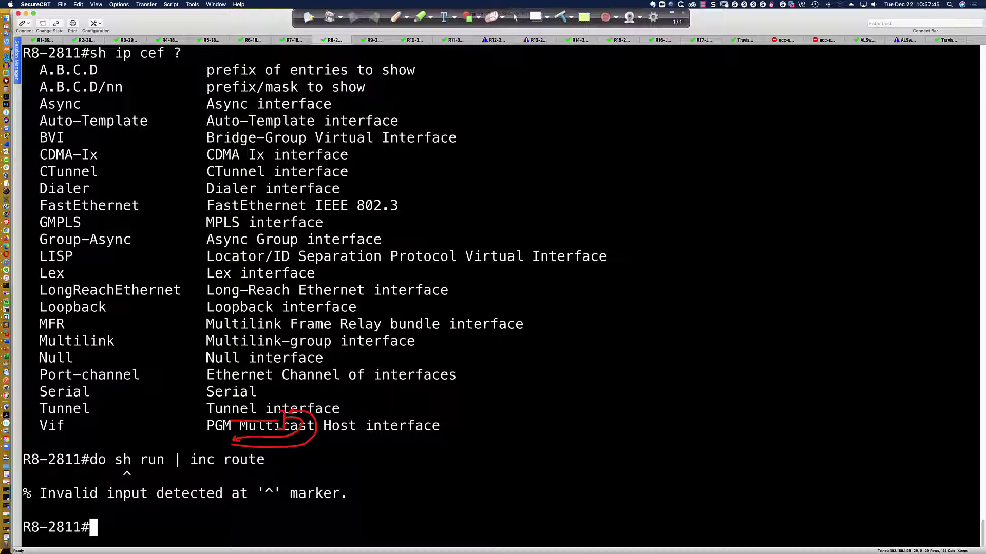
{"action": "key", "text": "Up"}
{"action": "key", "text": "Left"}
{"action": "key", "text": "Left"}
{"action": "key", "text": "Left"}
{"action": "key", "text": "Left"}
{"action": "key", "text": "Left"}
{"action": "key", "text": "Left"}
{"action": "key", "text": "Left"}
{"action": "key", "text": "Left"}
{"action": "key", "text": "Left"}
{"action": "key", "text": "Left"}
{"action": "key", "text": "Left"}
{"action": "key", "text": "Left"}
{"action": "key", "text": "Left"}
{"action": "key", "text": "Left"}
{"action": "key", "text": "Left"}
{"action": "key", "text": "Left"}
{"action": "key", "text": "Left"}
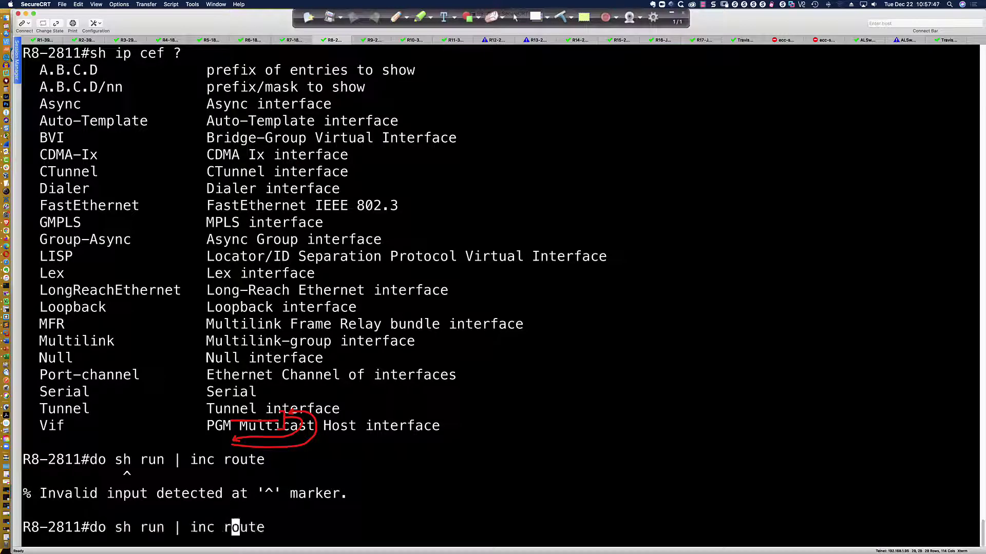
{"action": "key", "text": "BackSpace"}
{"action": "key", "text": "BackSpace"}
{"action": "key", "text": "BackSpace"}
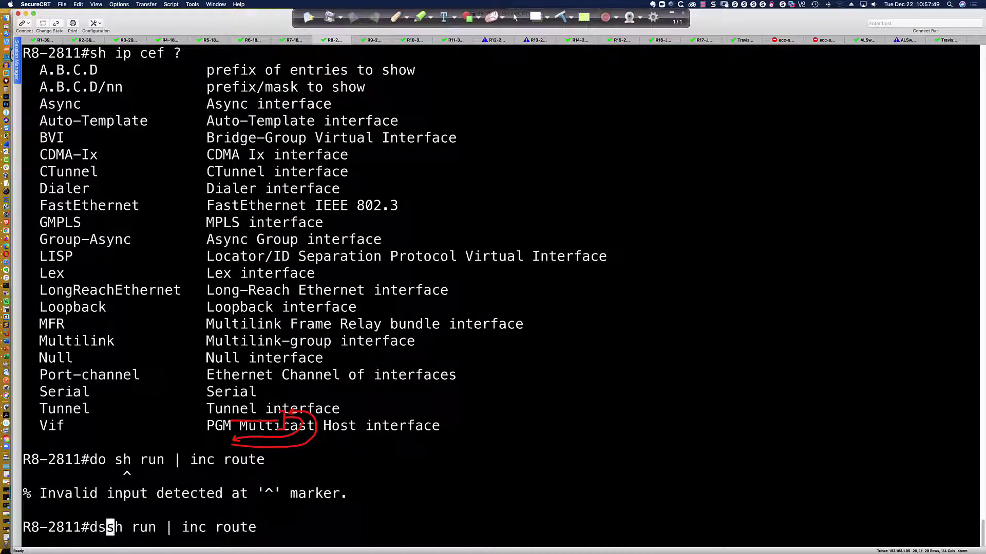
{"action": "key", "text": "Return"}
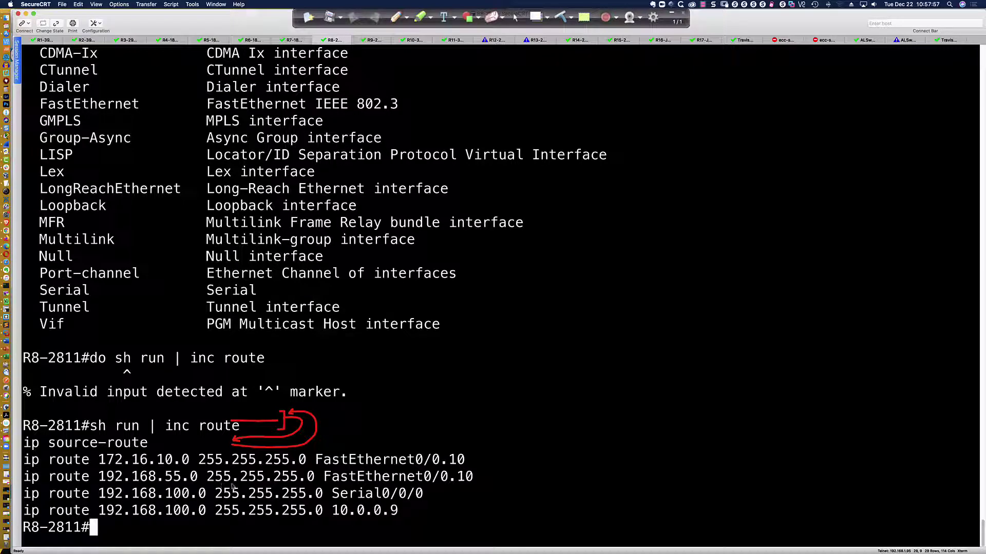
Step: Highlight the 192.168.100.0 static route that uses next hop 10.0.0.9 in the route listing
{"action": "left_click_drag", "start_coordinate": [333, 510], "coordinate": [399, 511]}
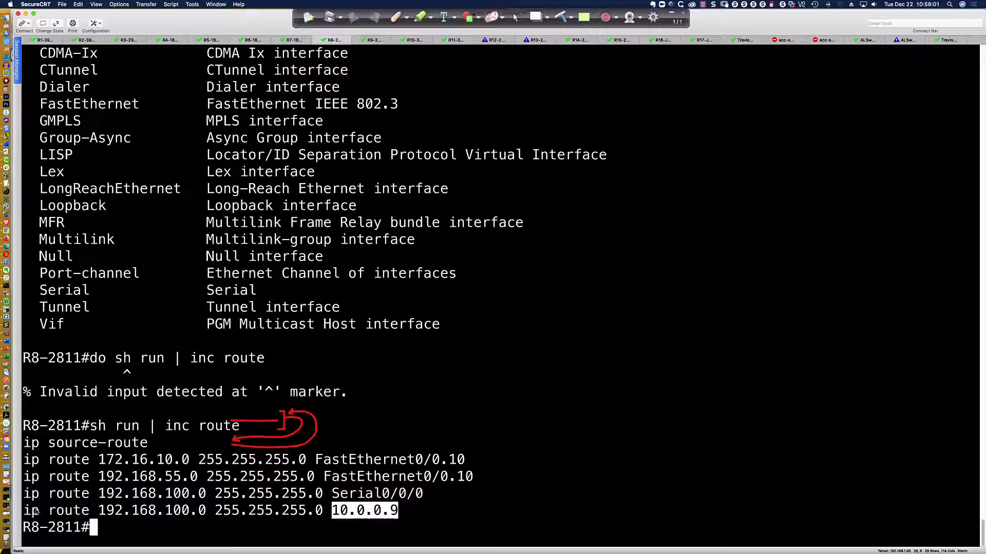
{"action": "left_click_drag", "start_coordinate": [24, 511], "coordinate": [396, 513]}
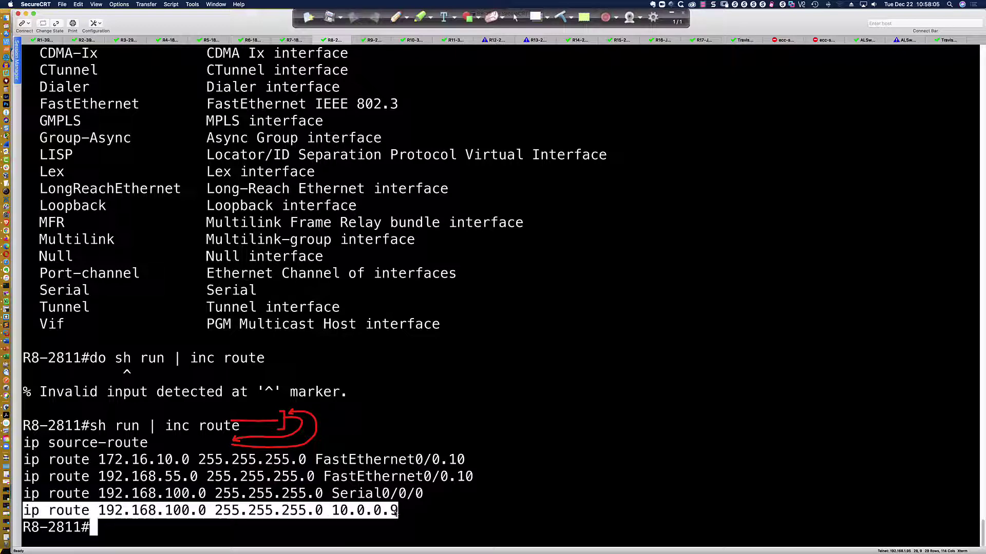
{"action": "left_click", "coordinate": [340, 518]}
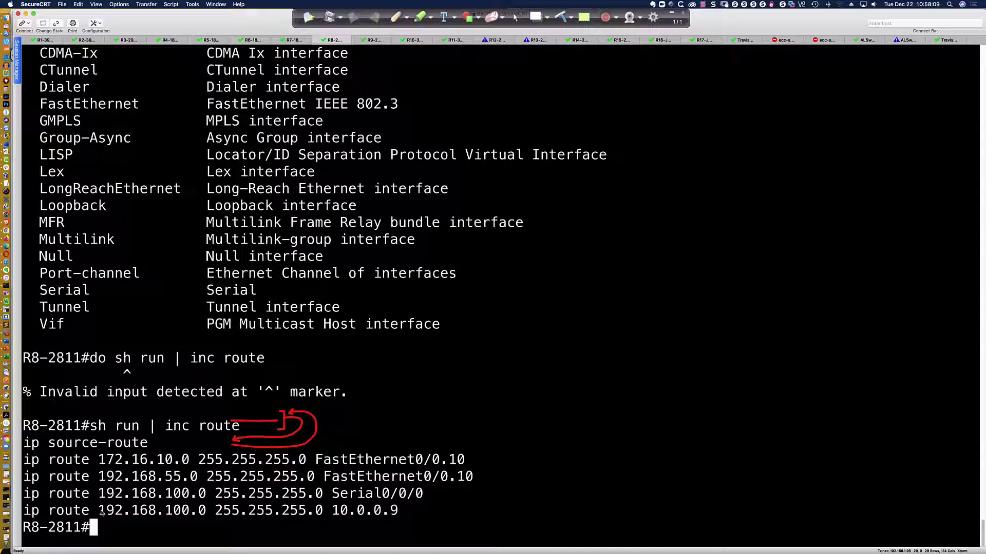
{"action": "left_click_drag", "start_coordinate": [99, 512], "coordinate": [403, 513]}
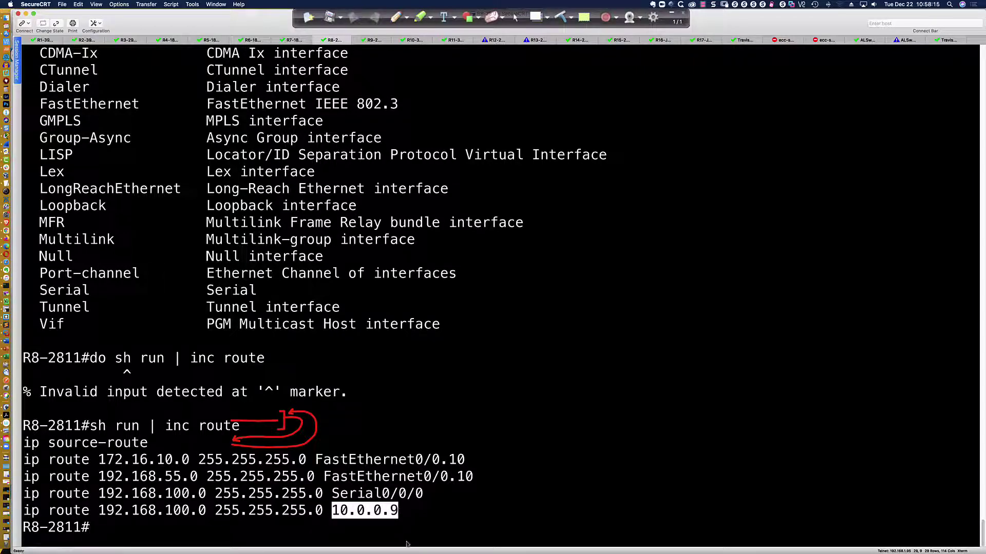
Step: Ping the next-hop address 10.0.0.9 from R8-2811
{"action": "left_click", "coordinate": [379, 518]}
{"action": "type", "text": "ping "}
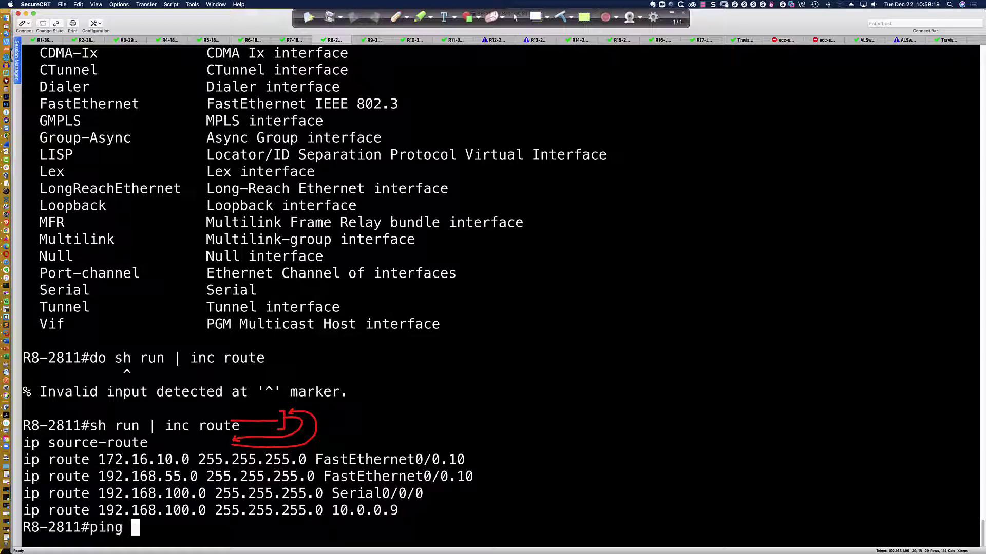
{"action": "type", "text": "10.0.0.9"}
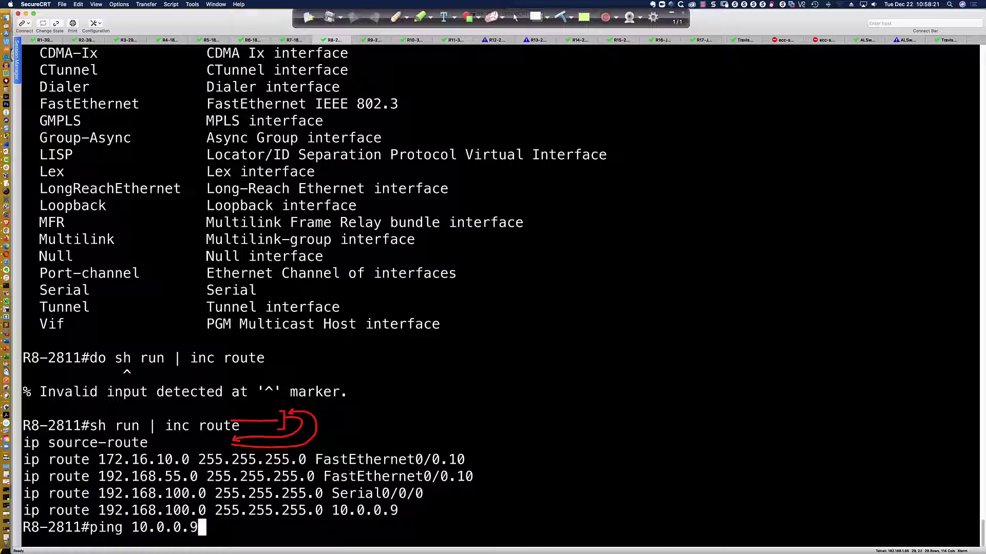
{"action": "key", "text": "Return"}
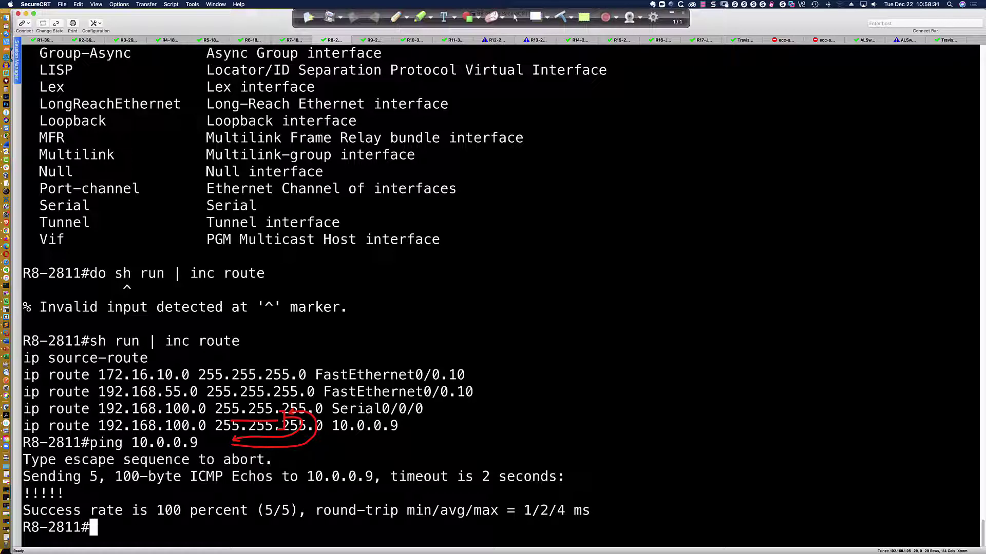
Step: Highlight the next hop 10.0.0.9 in the 192.168.100.0 route and clear the red pen annotations from the screen
{"action": "left_click_drag", "start_coordinate": [332, 427], "coordinate": [400, 430]}
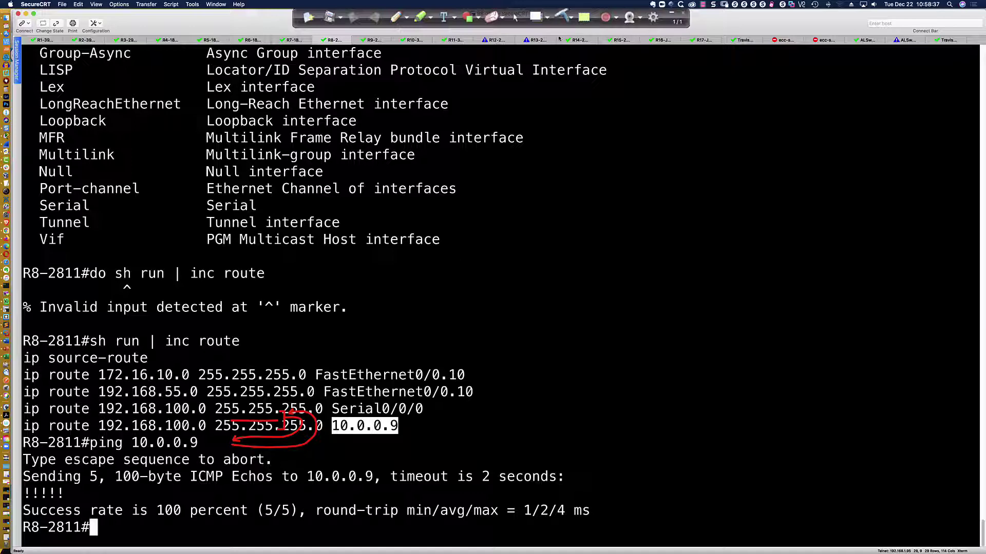
{"action": "left_click", "coordinate": [562, 13]}
{"action": "left_click", "coordinate": [562, 14]}
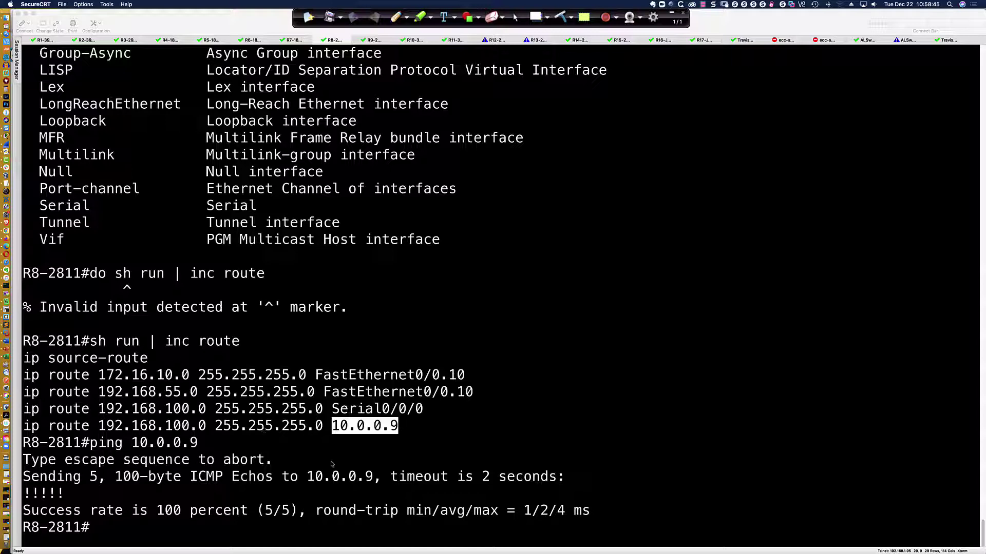
Step: Display the CEF entry with "sh ip cef 192.168.100.0/24" and highlight the command with its output
{"action": "left_click", "coordinate": [307, 535]}
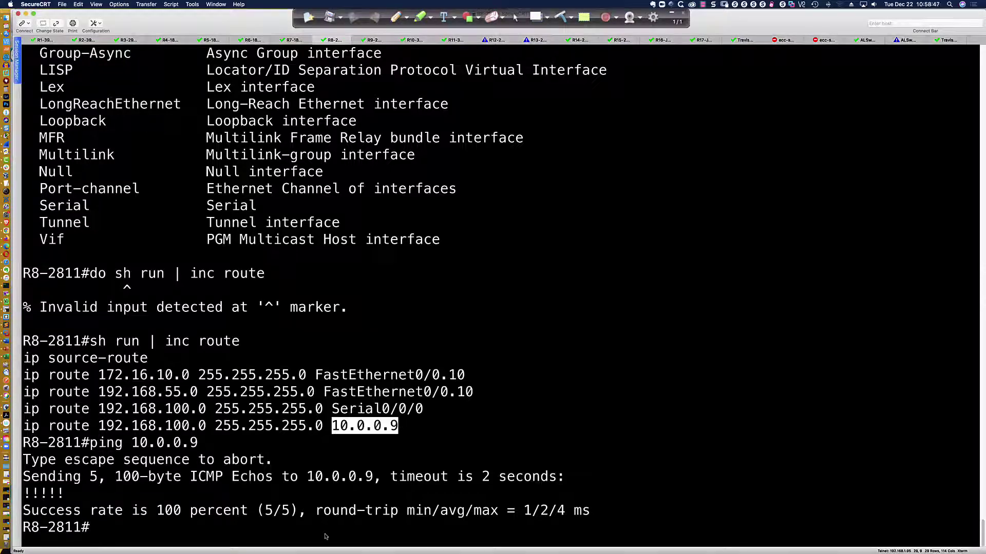
{"action": "type", "text": "sh ip cef"}
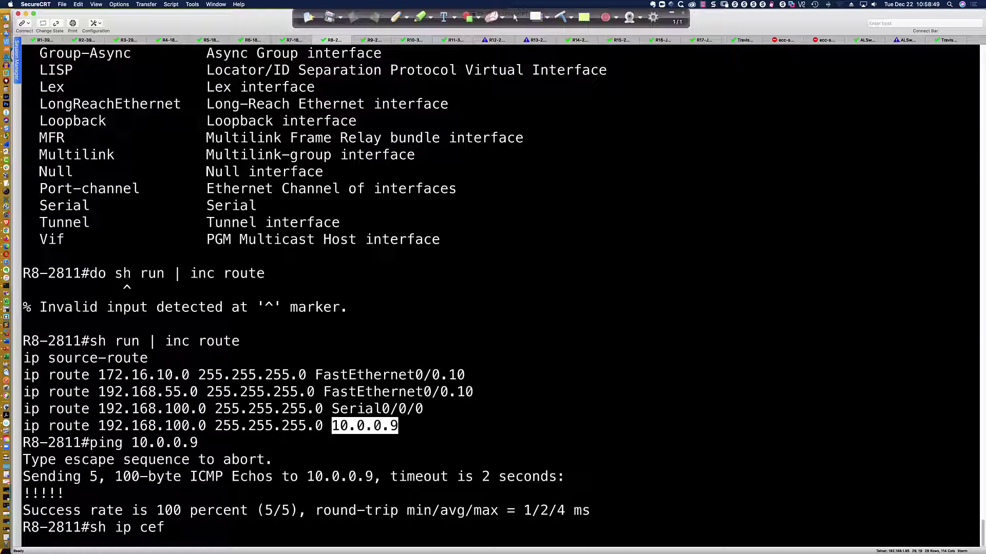
{"action": "type", "text": " 192.168.100.0"}
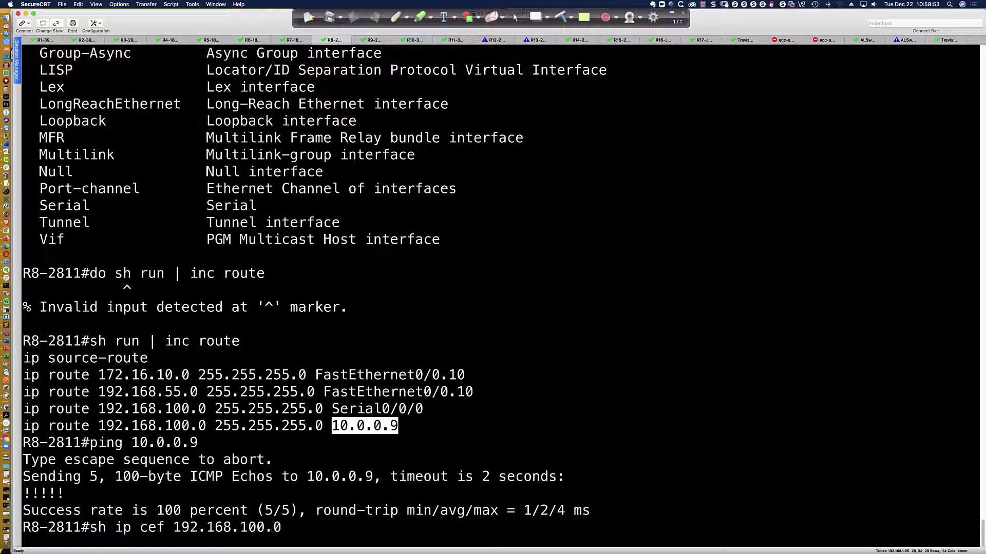
{"action": "type", "text": "/24"}
{"action": "key", "text": "Return"}
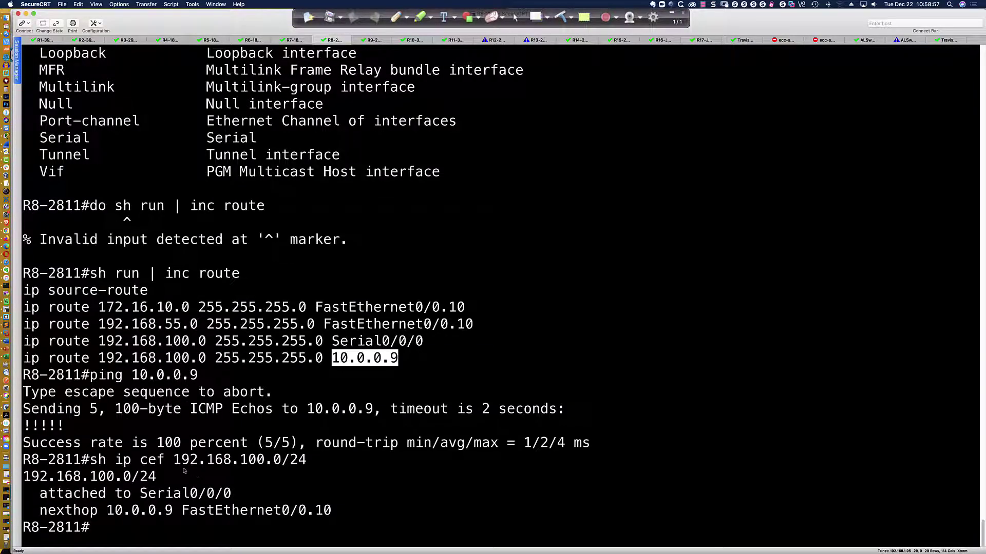
{"action": "left_click", "coordinate": [30, 463]}
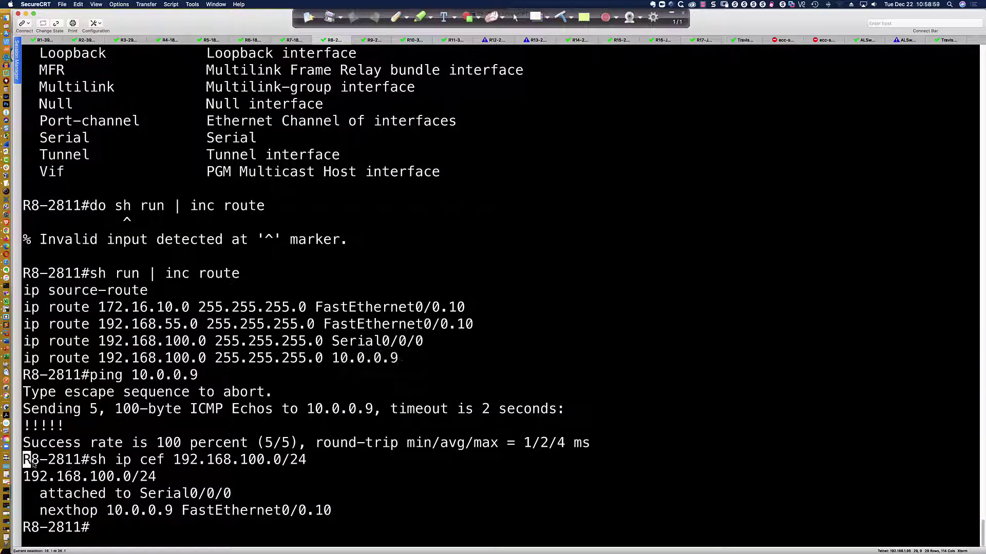
{"action": "left_click_drag", "start_coordinate": [32, 464], "coordinate": [240, 524]}
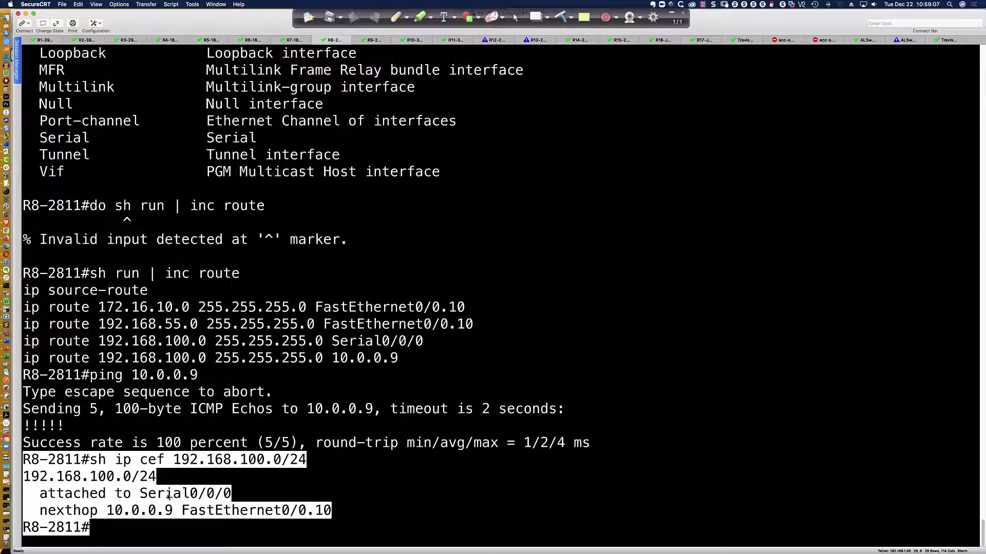
Step: Highlight the nexthop 10.0.0.9 FastEthernet0/0.10 line in the CEF output and switch back to the ISP1 command line in Packet Tracer
{"action": "left_click_drag", "start_coordinate": [40, 510], "coordinate": [329, 513]}
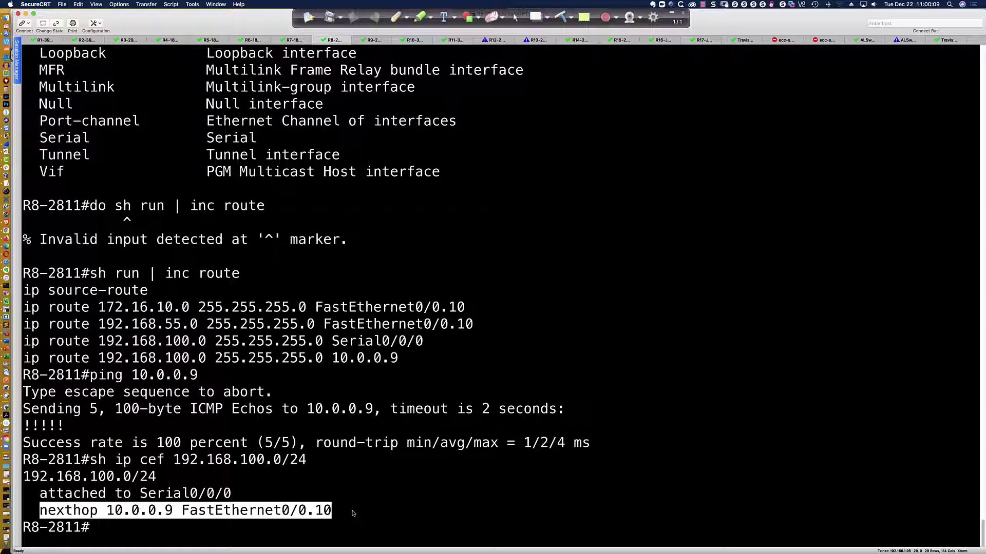
{"action": "key", "text": "super+Tab"}
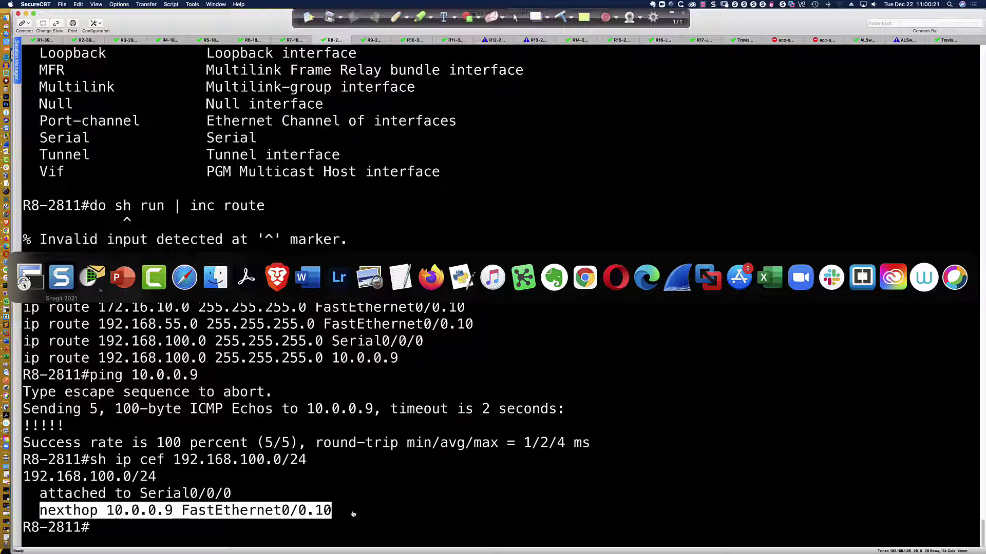
{"action": "key", "text": "super+Tab"}
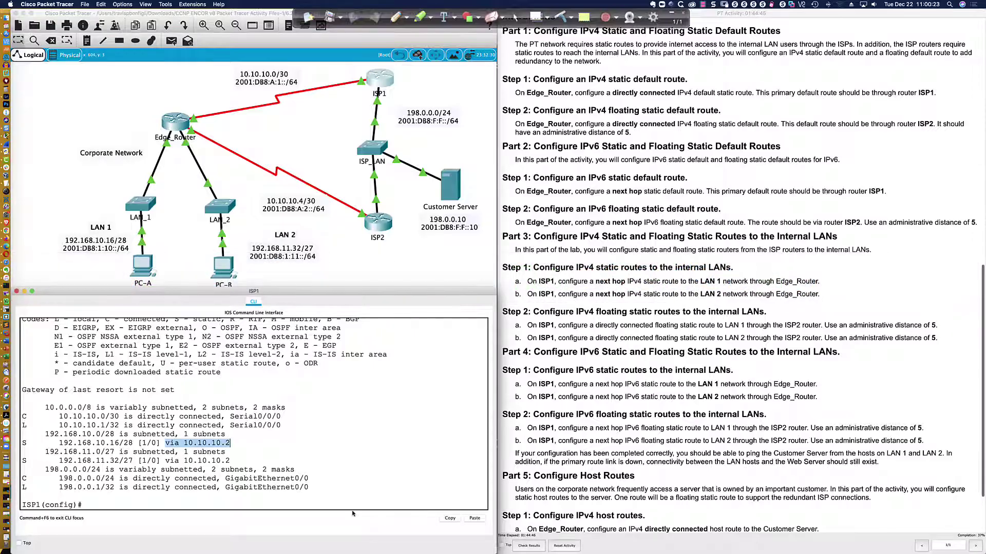
{"action": "scroll", "coordinate": [328, 506], "scroll_direction": "up", "scroll_amount": 2}
{"action": "scroll", "coordinate": [311, 501], "scroll_direction": "down", "scroll_amount": 2}
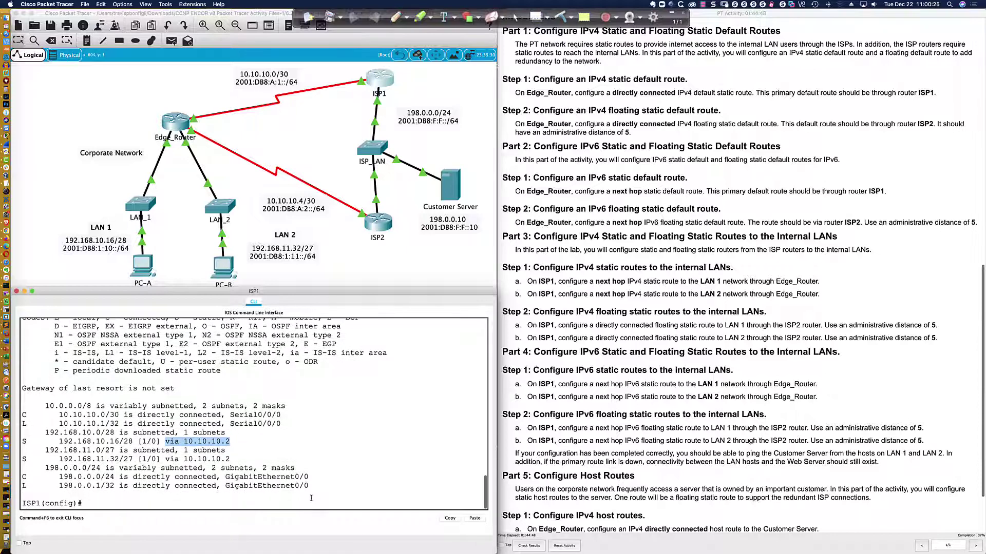
{"action": "left_click", "coordinate": [305, 502]}
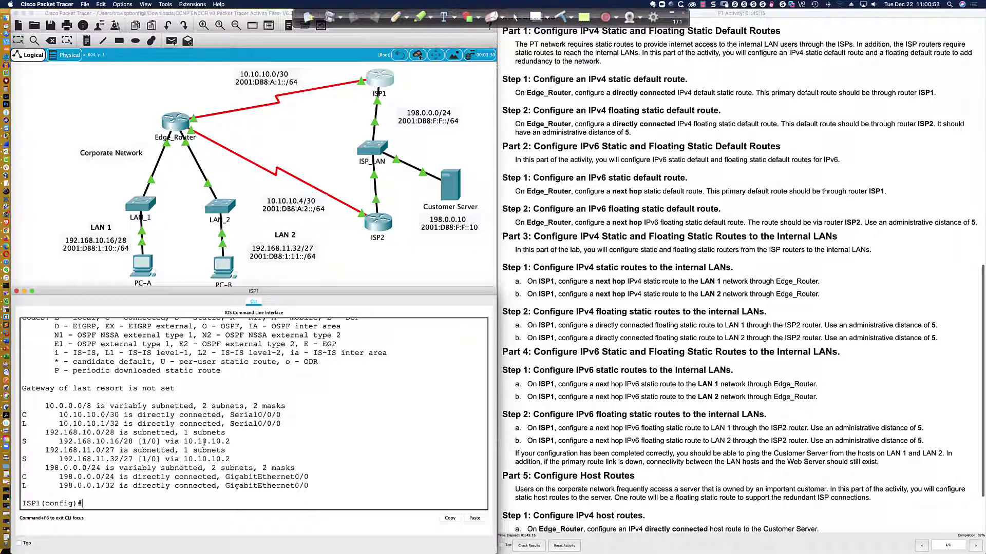
Step: Highlight the two static routes via 10.10.10.2 in ISP1's routing table and review the Part 3 floating route instructions
{"action": "left_click_drag", "start_coordinate": [25, 441], "coordinate": [235, 458]}
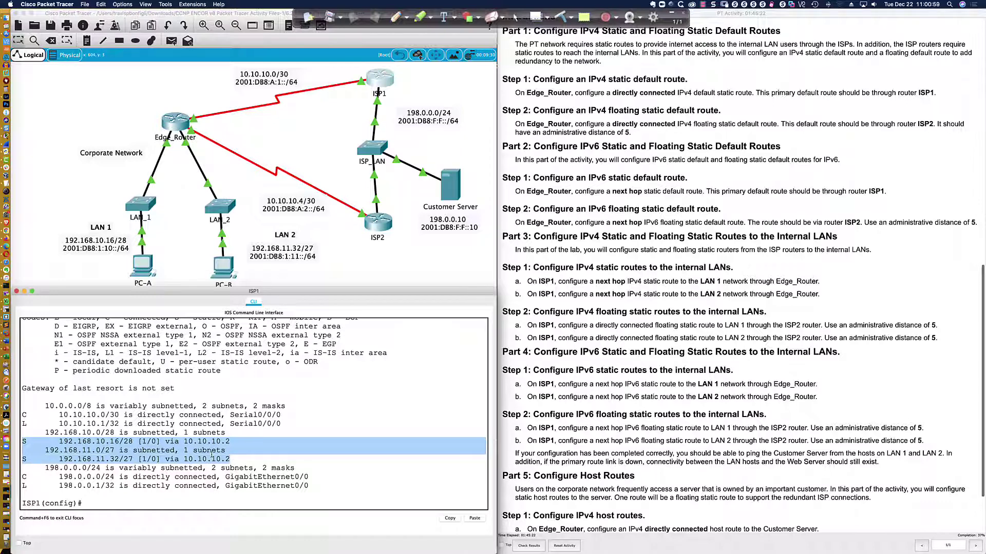
{"action": "left_click", "coordinate": [211, 454]}
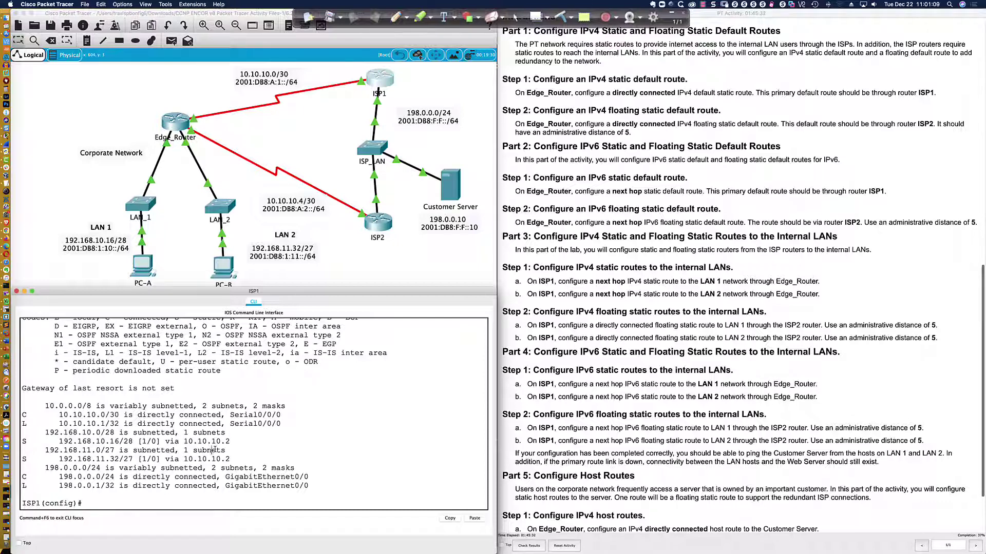
{"action": "scroll", "coordinate": [516, 247], "scroll_direction": "down", "scroll_amount": 2}
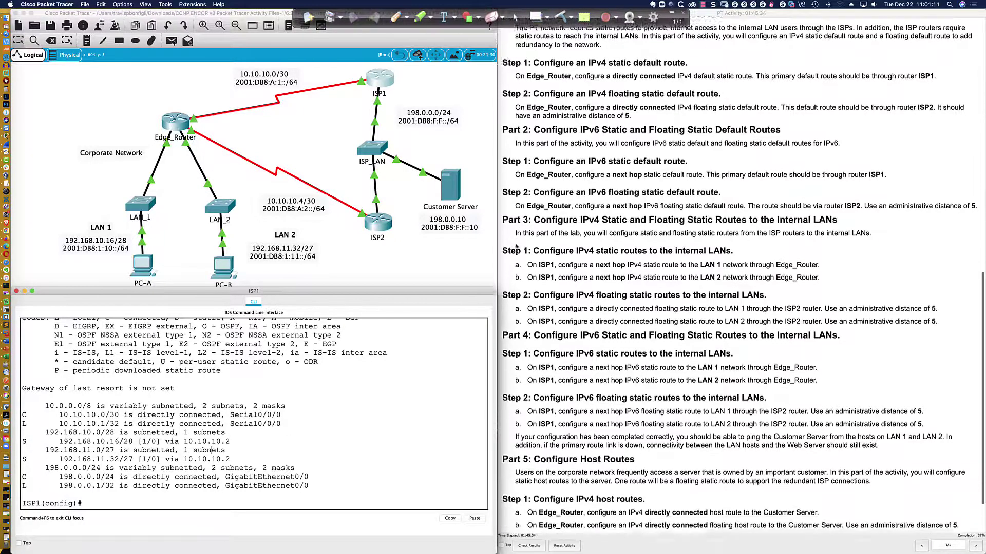
{"action": "scroll", "coordinate": [516, 247], "scroll_direction": "down", "scroll_amount": 6}
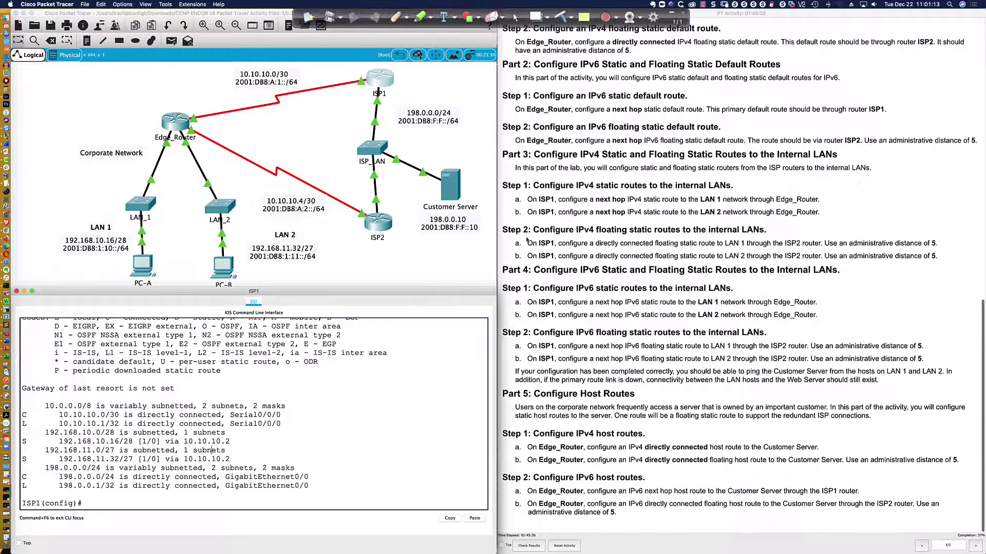
{"action": "scroll", "coordinate": [551, 213], "scroll_direction": "up", "scroll_amount": 1}
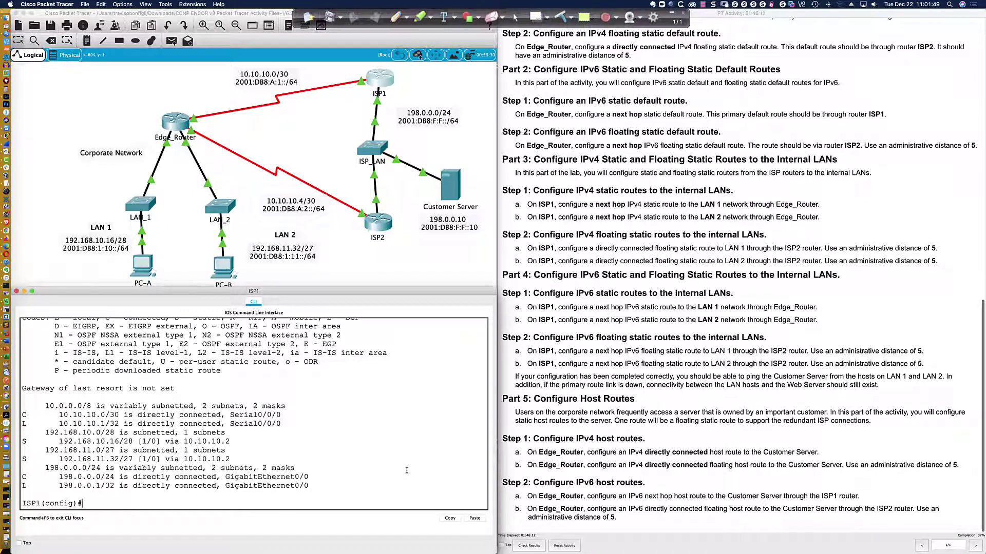
Step: Begin an IPv4 static route command on ISP1 for network 192.168.10.16 with mask 255.255.255.240
{"action": "type", "text": "ip route 192.168.10.16 255.255.2"}
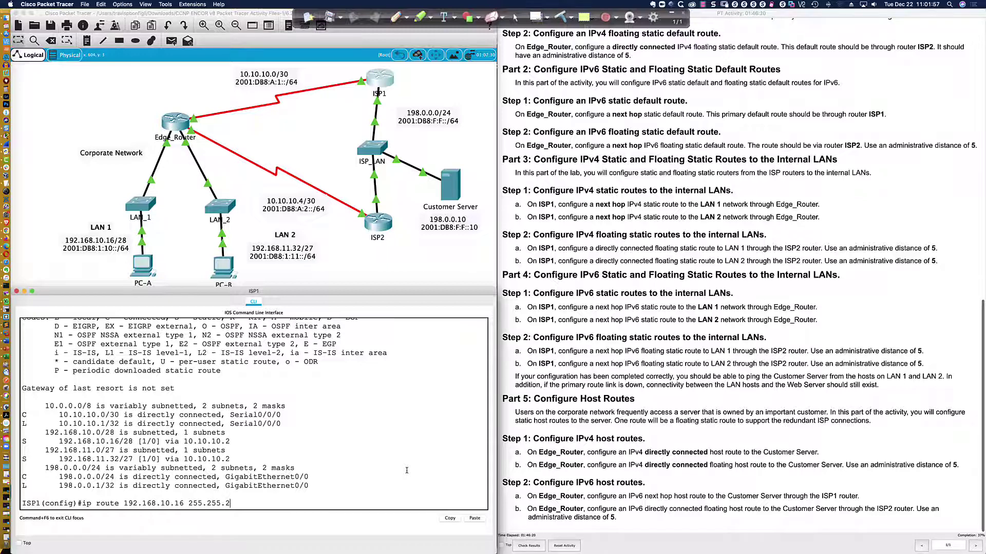
{"action": "type", "text": "55."}
{"action": "type", "text": "240"}
Step: Draw the backup path from ISP1 through ISP2 in red pen, circling both LANs and crossing out the Edge_Router to ISP1 link
{"action": "left_click", "coordinate": [398, 21]}
{"action": "mouse_move", "coordinate": [392, 94]}
{"action": "left_mouse_down"}
{"action": "mouse_move", "coordinate": [397, 222]}
{"action": "mouse_move", "coordinate": [339, 216]}
{"action": "left_mouse_up"}
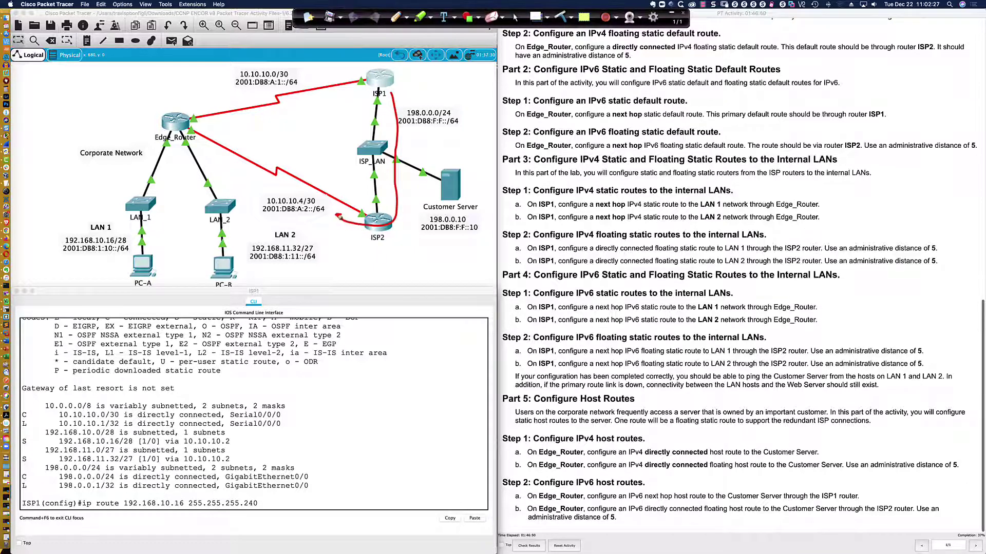
{"action": "mouse_move", "coordinate": [261, 235]}
{"action": "left_mouse_down"}
{"action": "mouse_move", "coordinate": [179, 221]}
{"action": "mouse_move", "coordinate": [118, 265]}
{"action": "left_mouse_up"}
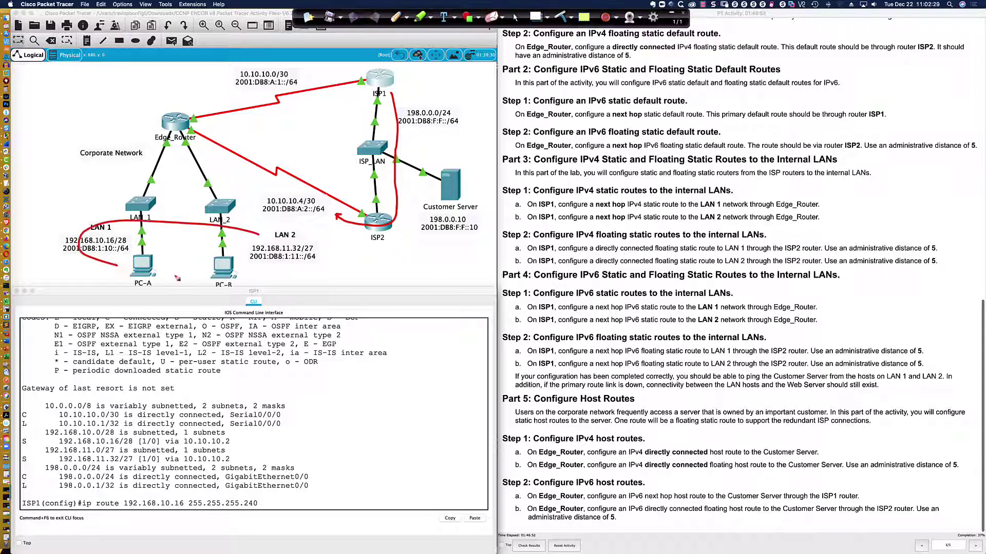
{"action": "left_click_drag", "start_coordinate": [177, 278], "coordinate": [260, 234]}
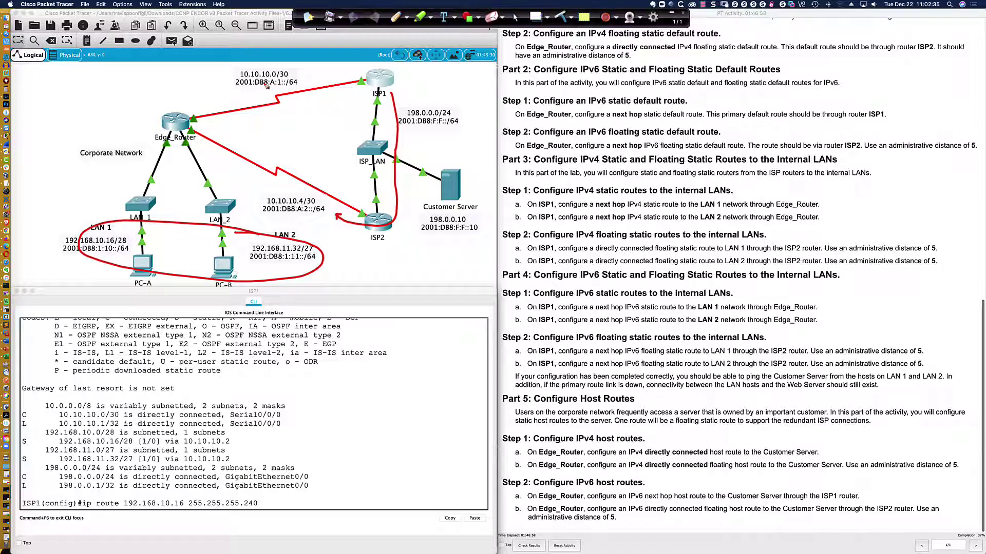
{"action": "left_click_drag", "start_coordinate": [265, 82], "coordinate": [298, 111]}
{"action": "mouse_move", "coordinate": [295, 78]}
{"action": "left_mouse_down"}
{"action": "mouse_move", "coordinate": [277, 116]}
{"action": "mouse_move", "coordinate": [257, 105]}
{"action": "mouse_move", "coordinate": [302, 82]}
{"action": "mouse_move", "coordinate": [285, 76]}
{"action": "left_mouse_up"}
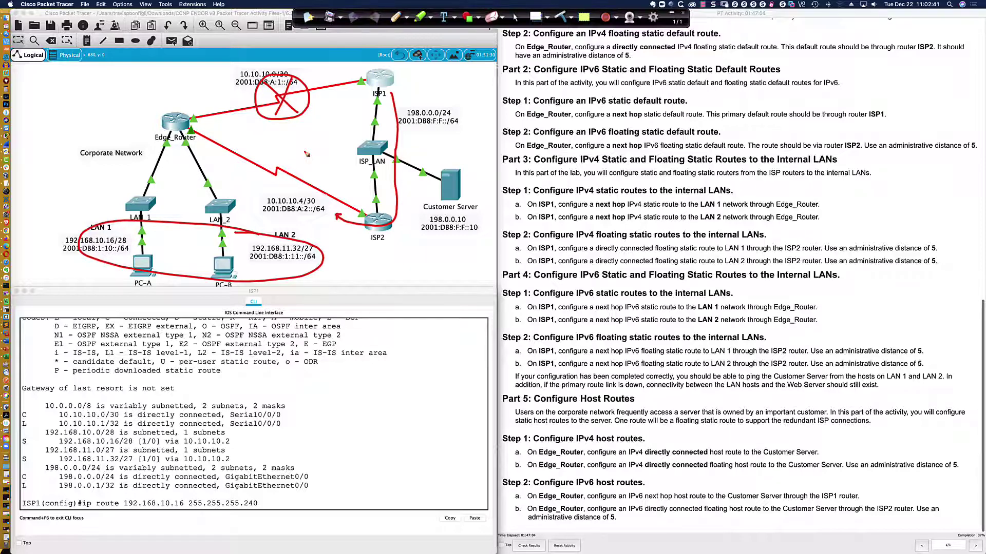
{"action": "mouse_move", "coordinate": [391, 90]}
{"action": "left_mouse_down"}
{"action": "mouse_move", "coordinate": [394, 215]}
{"action": "mouse_move", "coordinate": [354, 229]}
{"action": "mouse_move", "coordinate": [340, 218]}
{"action": "mouse_move", "coordinate": [353, 217]}
{"action": "left_mouse_up"}
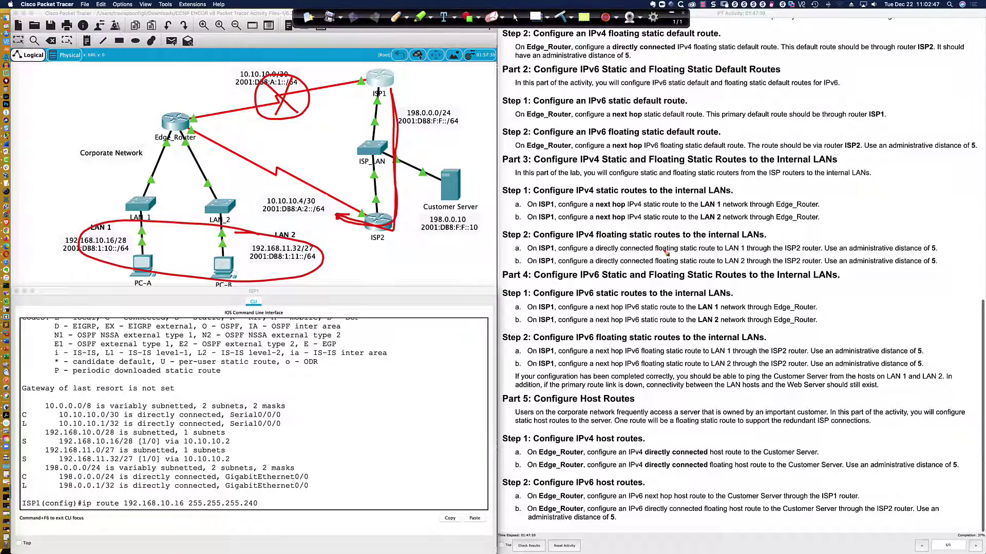
Step: Underline "floating static route" and bracket the two Part 3 Step 1 tasks in the instructions, and clear all pen annotations
{"action": "left_click_drag", "start_coordinate": [656, 253], "coordinate": [718, 257]}
{"action": "mouse_move", "coordinate": [503, 196]}
{"action": "left_mouse_down"}
{"action": "mouse_move", "coordinate": [519, 196]}
{"action": "mouse_move", "coordinate": [510, 221]}
{"action": "mouse_move", "coordinate": [528, 226]}
{"action": "left_mouse_up"}
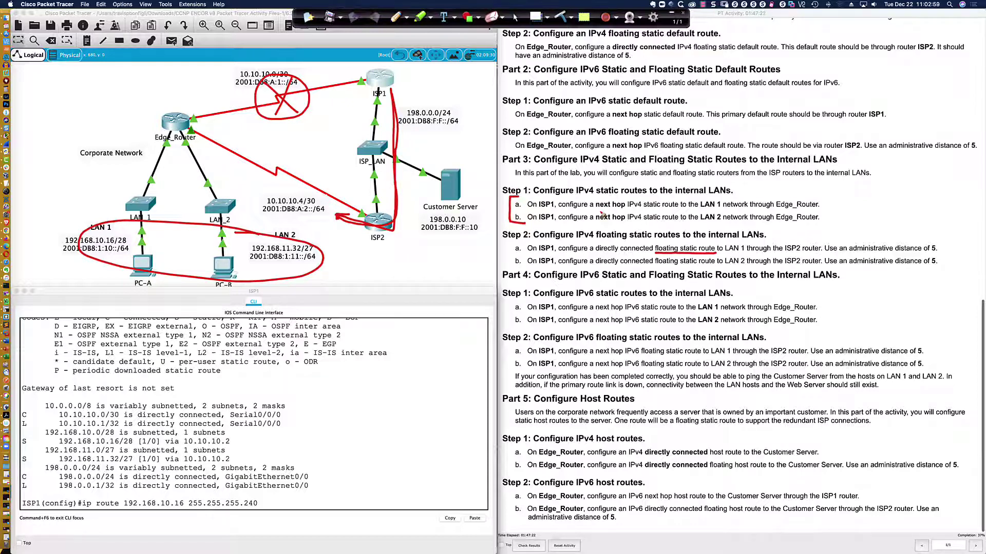
{"action": "left_click", "coordinate": [516, 18]}
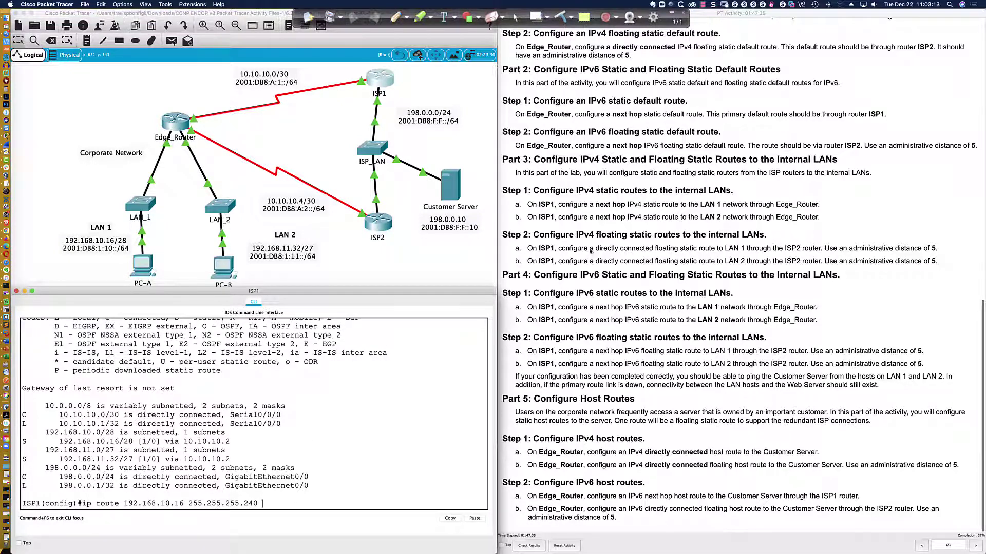
Step: Check ISP1's interface toward ISP_LAN in the topology and complete the LAN 1 route with exit interface gi0/0
{"action": "left_click", "coordinate": [399, 93]}
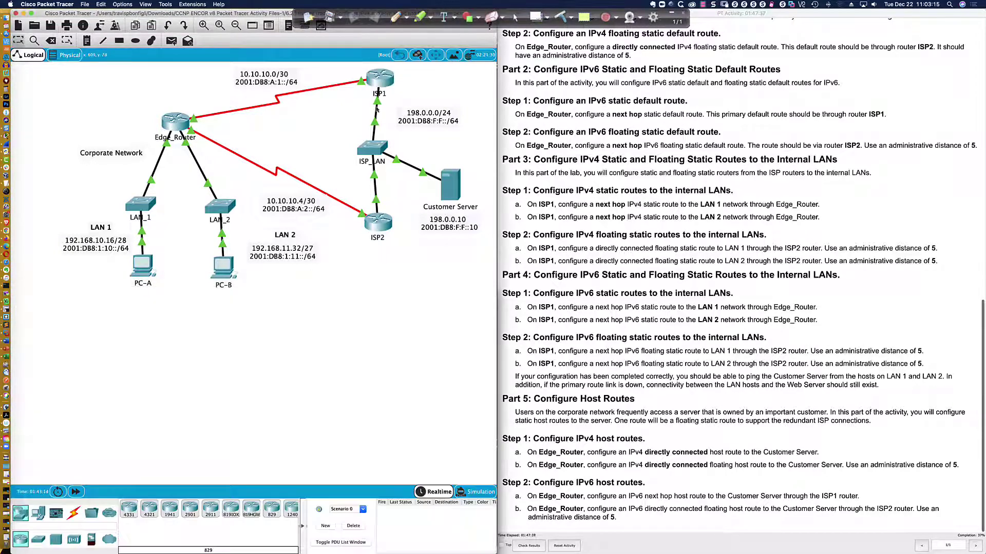
{"action": "mouse_move", "coordinate": [376, 110]}
{"action": "left_click", "coordinate": [380, 78]}
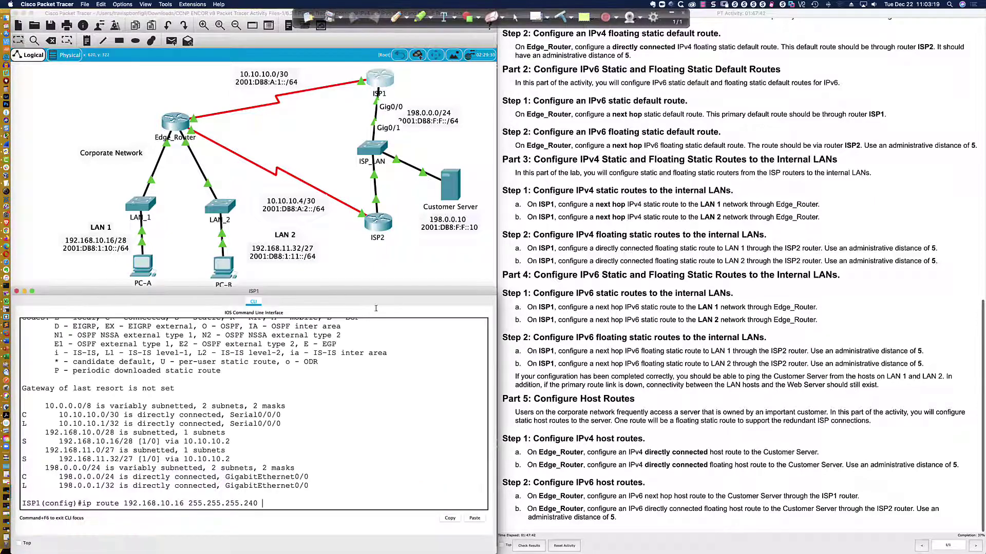
{"action": "type", "text": "gi0/0"}
{"action": "key", "text": "Return"}
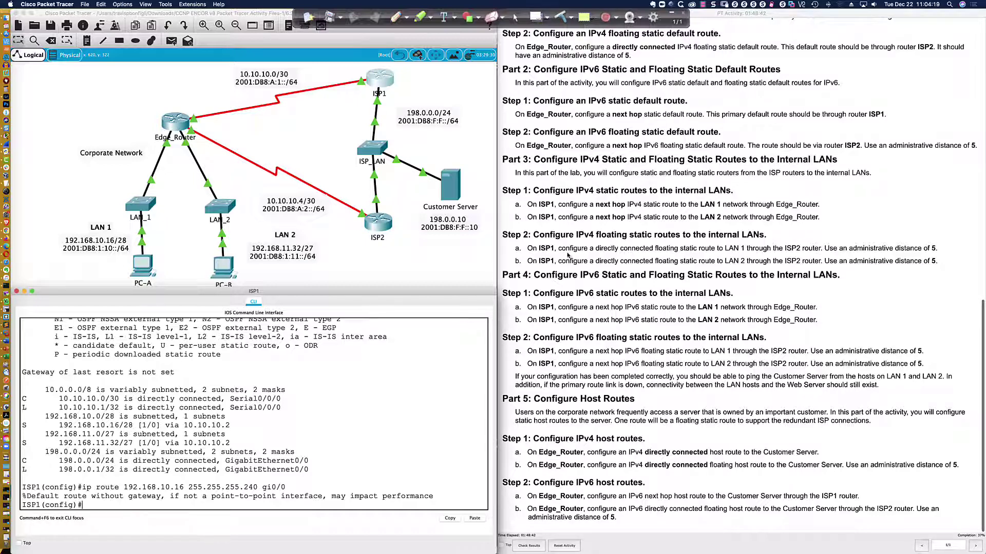
Step: Reissue the 192.168.10.16 255.255.255.240 gi0/0 route on ISP1 with an administrative distance of 5
{"action": "scroll", "coordinate": [564, 255], "scroll_direction": "down", "scroll_amount": 1}
{"action": "scroll", "coordinate": [564, 255], "scroll_direction": "up", "scroll_amount": 1}
{"action": "key", "text": "Up"}
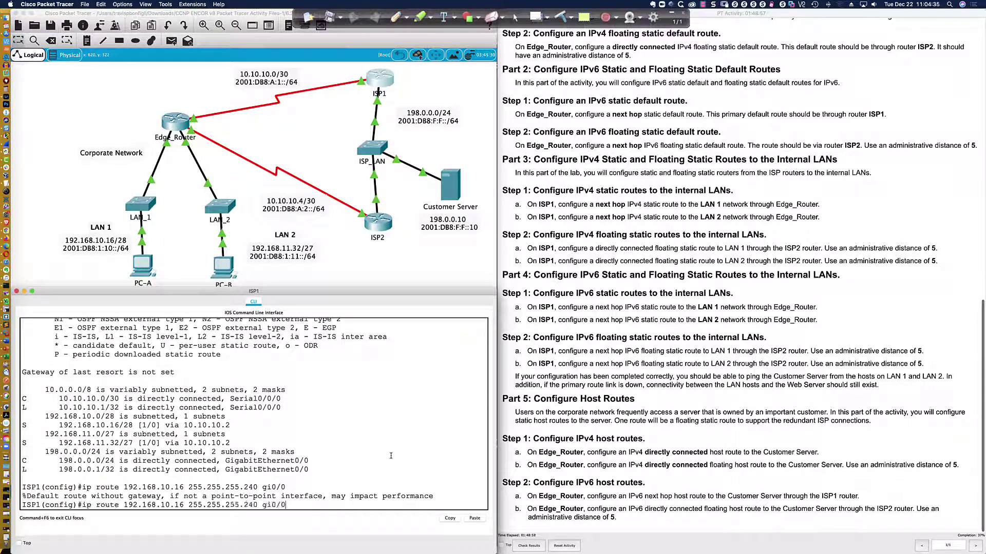
{"action": "type", "text": "5"}
{"action": "key", "text": "Return"}
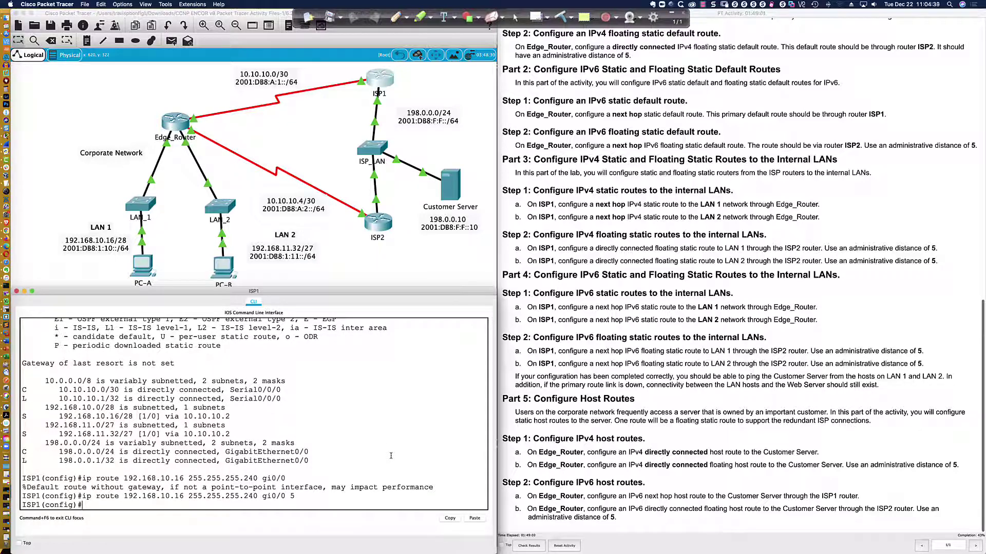
Step: Try to add a floating static route to 192.168.10.32 with mask 255.255.255.227 through gi0/0, administrative distance 5
{"action": "key", "text": "Up"}
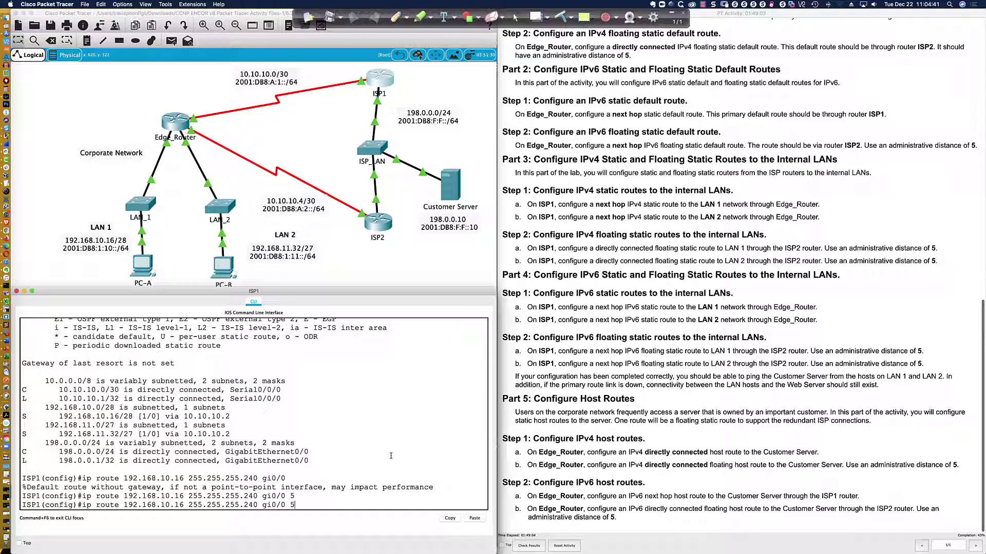
{"action": "key", "text": "Left"}
{"action": "key", "text": "Left"}
{"action": "key", "text": "Left"}
{"action": "key", "text": "Left"}
{"action": "key", "text": "Left"}
{"action": "key", "text": "Left"}
{"action": "key", "text": "Left"}
{"action": "key", "text": "BackSpace"}
{"action": "key", "text": "BackSpace"}
{"action": "type", "text": "27"}
{"action": "key", "text": "Left"}
{"action": "key", "text": "Left"}
{"action": "key", "text": "Left"}
{"action": "key", "text": "Left"}
{"action": "key", "text": "Left"}
{"action": "key", "text": "Left"}
{"action": "key", "text": "Left"}
{"action": "key", "text": "Left"}
{"action": "key", "text": "Left"}
{"action": "key", "text": "Left"}
{"action": "key", "text": "Left"}
{"action": "key", "text": "Left"}
{"action": "key", "text": "Left"}
{"action": "key", "text": "Left"}
{"action": "key", "text": "Left"}
{"action": "key", "text": "Left"}
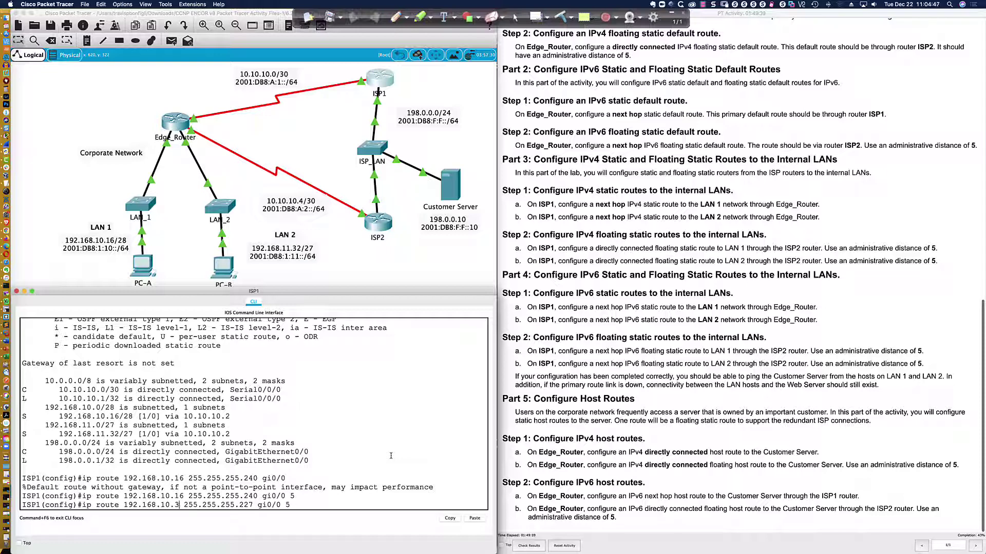
{"action": "key", "text": "BackSpace"}
{"action": "key", "text": "BackSpace"}
{"action": "type", "text": "32"}
{"action": "key", "text": "Return"}
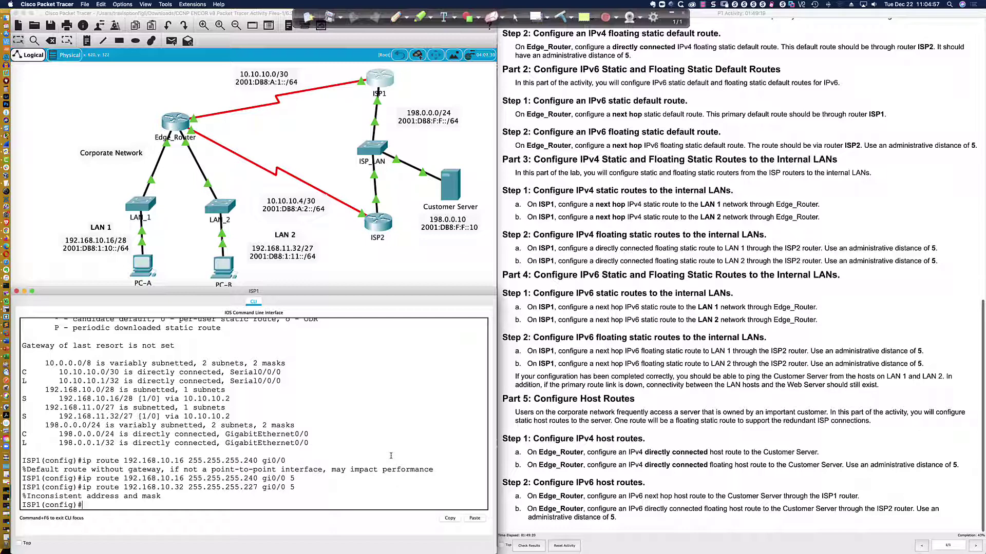
Step: Change the route's network to 192.168.11.32 and try it with mask 255.255.255.227 through gi0/0, administrative distance 5
{"action": "key", "text": "Up"}
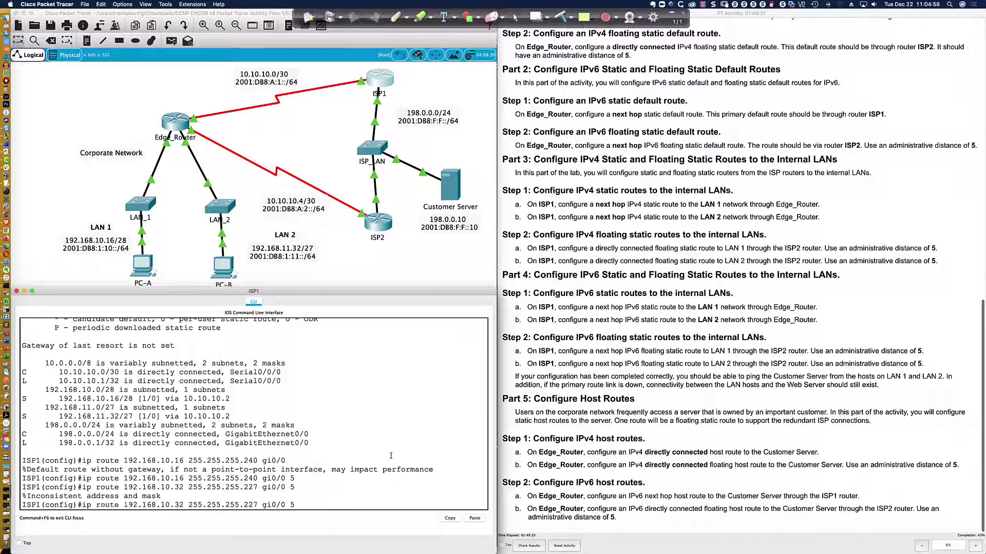
{"action": "key", "text": "Left"}
{"action": "key", "text": "Left"}
{"action": "key", "text": "Left"}
{"action": "key", "text": "Left"}
{"action": "key", "text": "Left"}
{"action": "key", "text": "Left"}
{"action": "key", "text": "Left"}
{"action": "key", "text": "Left"}
{"action": "key", "text": "Left"}
{"action": "key", "text": "Left"}
{"action": "key", "text": "Left"}
{"action": "key", "text": "Left"}
{"action": "key", "text": "Left"}
{"action": "key", "text": "Left"}
{"action": "key", "text": "Left"}
{"action": "key", "text": "BackSpace"}
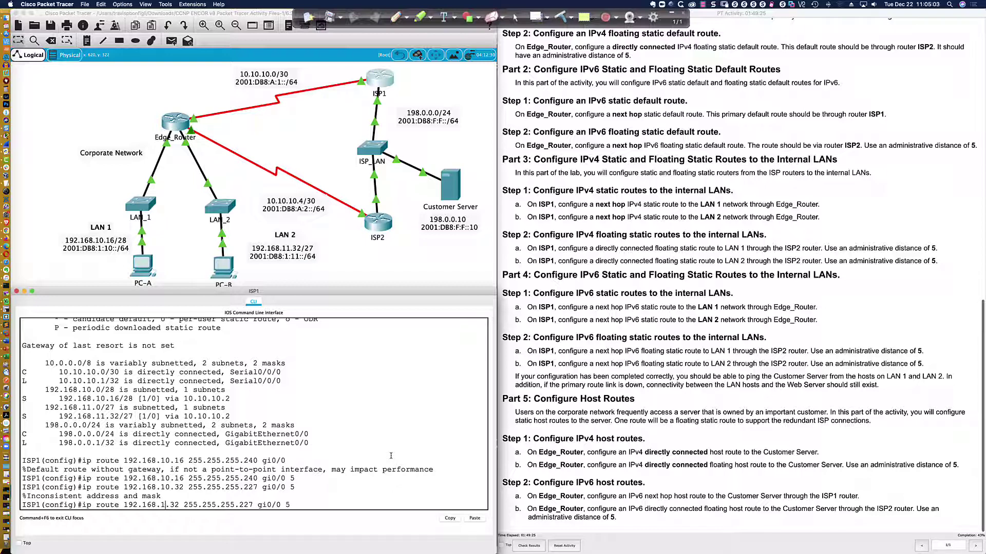
{"action": "type", "text": "1"}
{"action": "key", "text": "Return"}
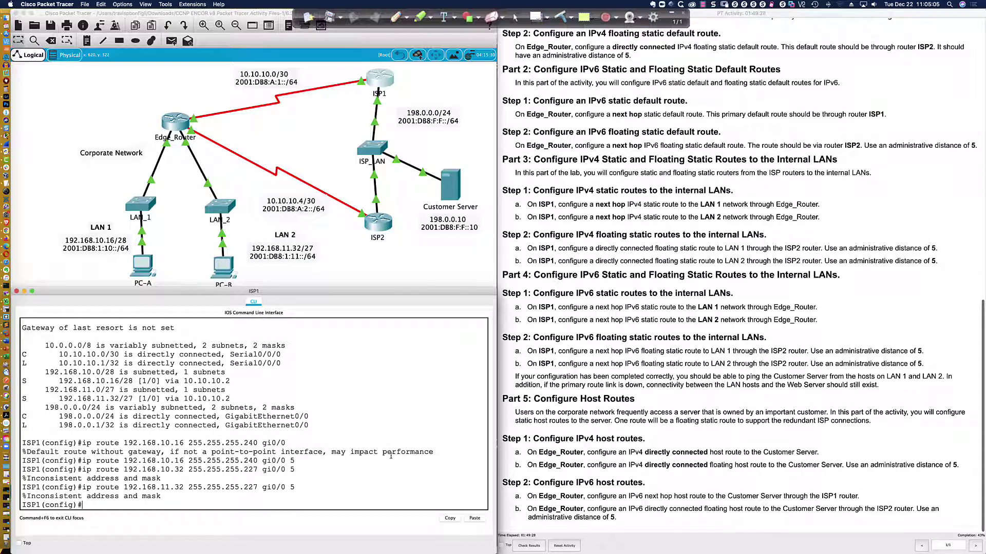
Step: Correct the mask to 255.255.255.224 and add the LAN 2 floating route to 192.168.11.32 through gi0/0 with distance 5
{"action": "key", "text": "Up"}
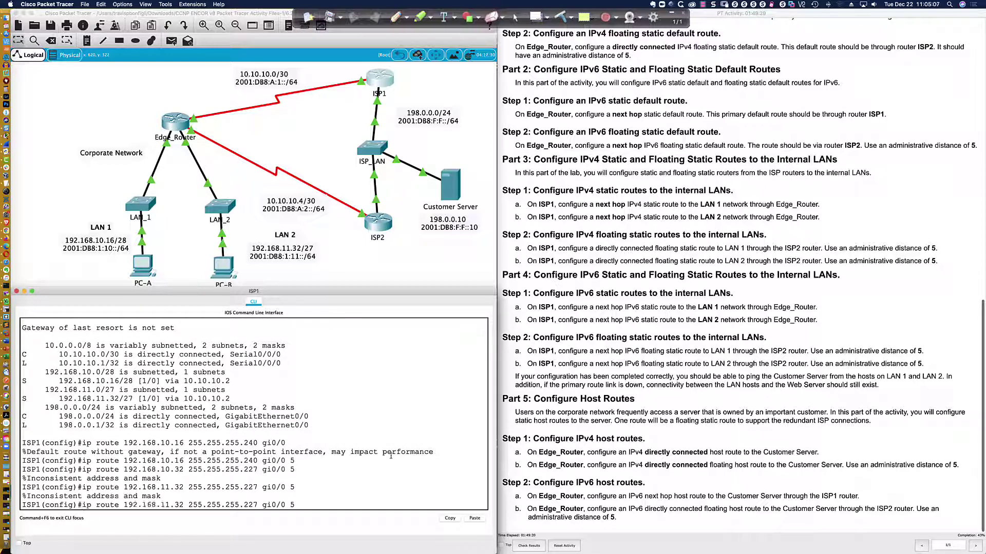
{"action": "key", "text": "Left"}
{"action": "key", "text": "Left"}
{"action": "key", "text": "Left"}
{"action": "key", "text": "Left"}
{"action": "key", "text": "Left"}
{"action": "key", "text": "Left"}
{"action": "key", "text": "BackSpace"}
{"action": "type", "text": "4"}
{"action": "key", "text": "Return"}
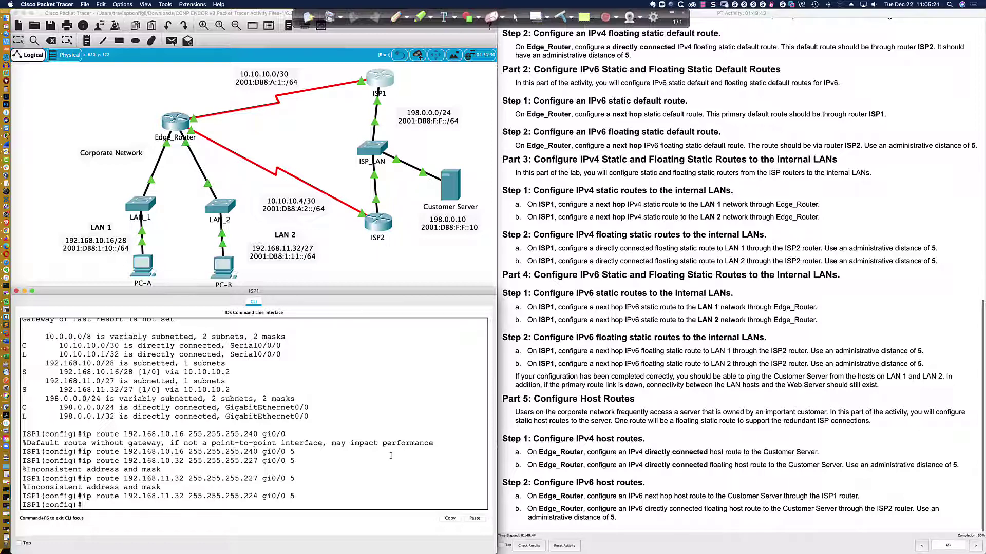
{"action": "key", "text": "Return"}
{"action": "key", "text": "Return"}
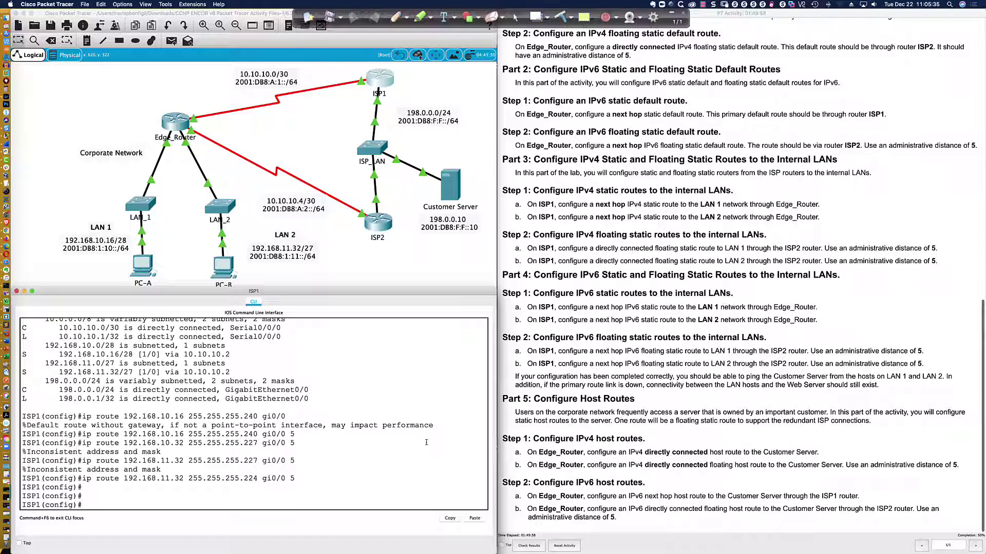
Step: Begin an IPv6 static route on ISP1 to 2001:db8:1:10::/64 and list the available interface and next-hop options
{"action": "left_click", "coordinate": [448, 393]}
{"action": "key", "text": "Return"}
{"action": "key", "text": "Return"}
{"action": "key", "text": "Return"}
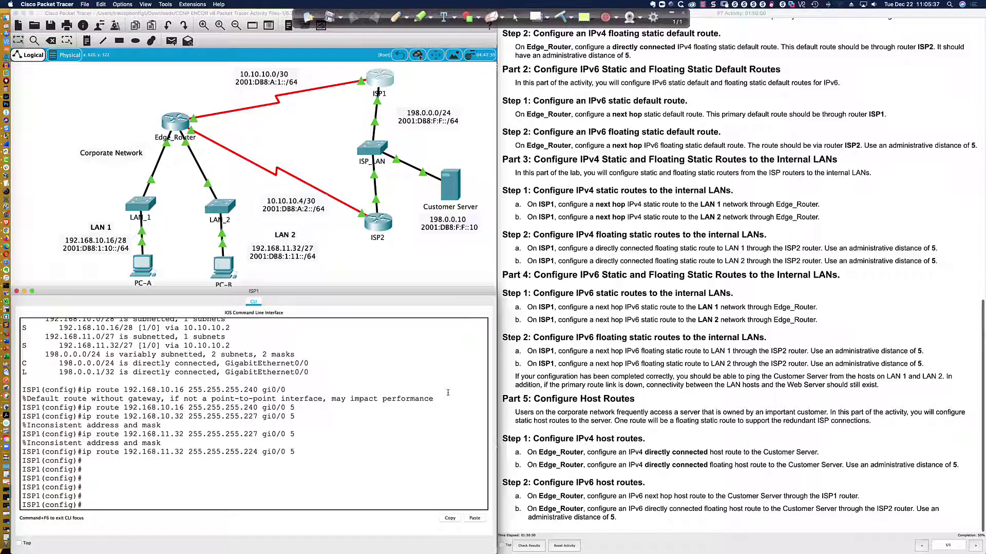
{"action": "type", "text": "ipv6 route 2001:db8:1:10::/64"}
{"action": "type", "text": "?"}
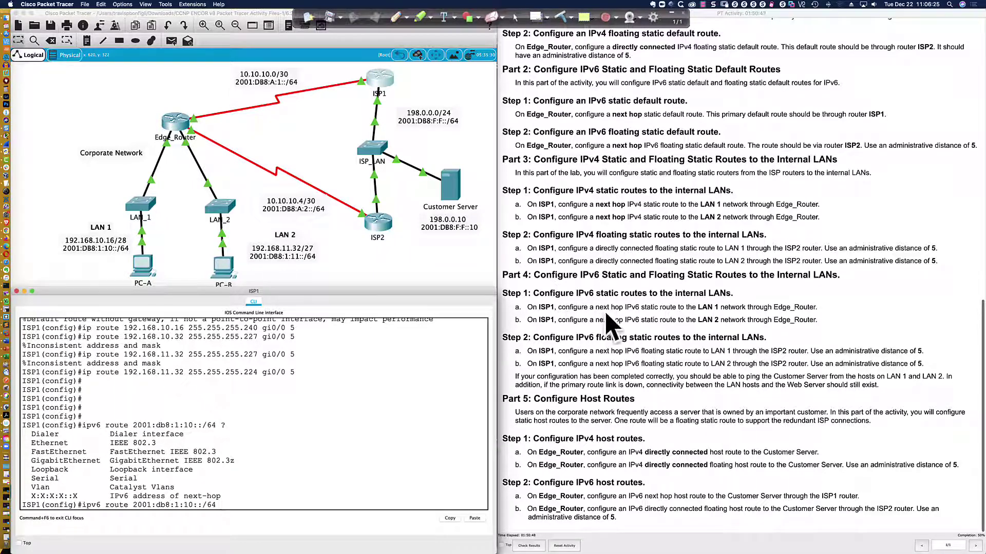
Step: Complete the LAN 1 IPv6 static route with Edge_Router's S0/0/0 address 2001:db8:a:1::2 as next hop
{"action": "left_click_drag", "start_coordinate": [595, 308], "coordinate": [721, 308]}
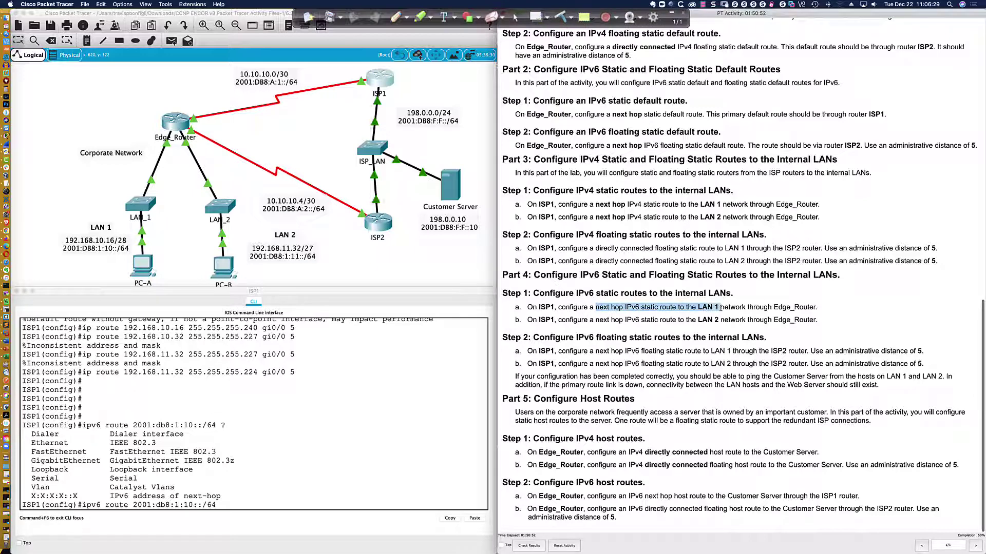
{"action": "left_click", "coordinate": [571, 309]}
{"action": "scroll", "coordinate": [513, 162], "scroll_direction": "up", "scroll_amount": 15}
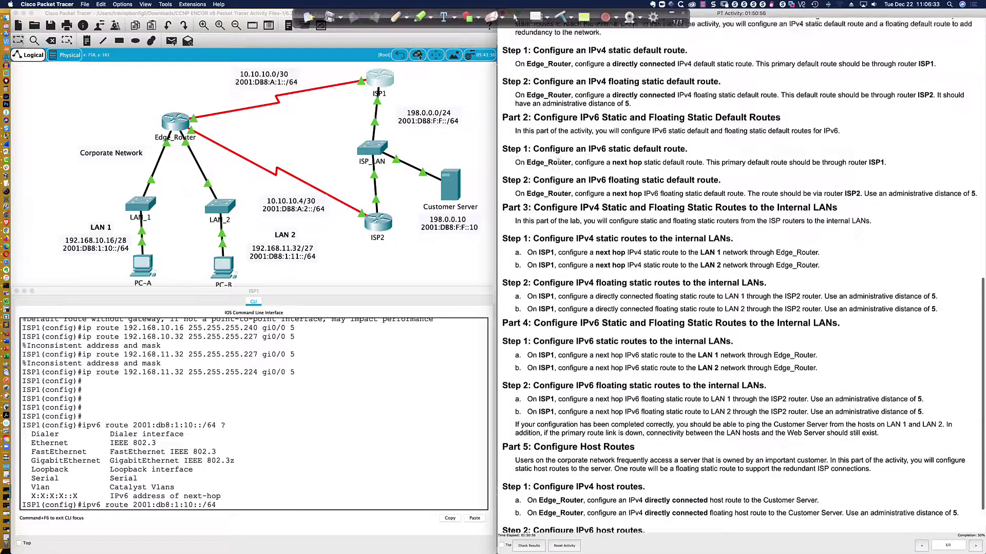
{"action": "scroll", "coordinate": [760, 132], "scroll_direction": "down", "scroll_amount": 1}
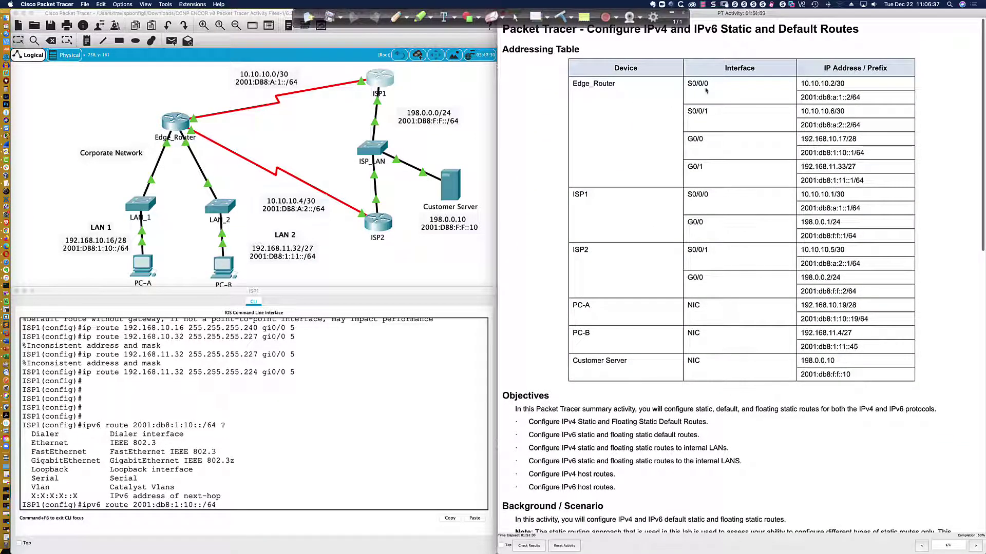
{"action": "left_click_drag", "start_coordinate": [801, 97], "coordinate": [849, 98]}
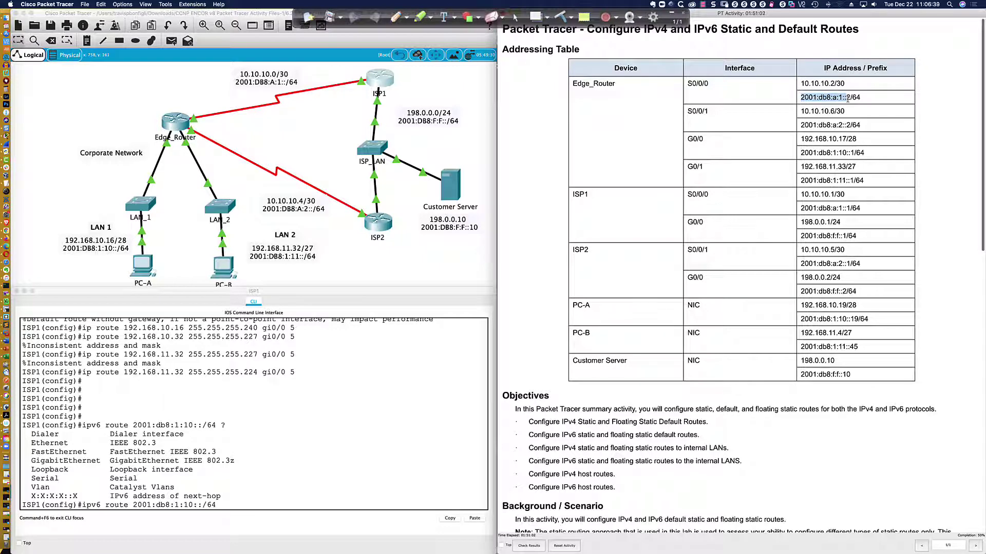
{"action": "left_click", "coordinate": [253, 505]}
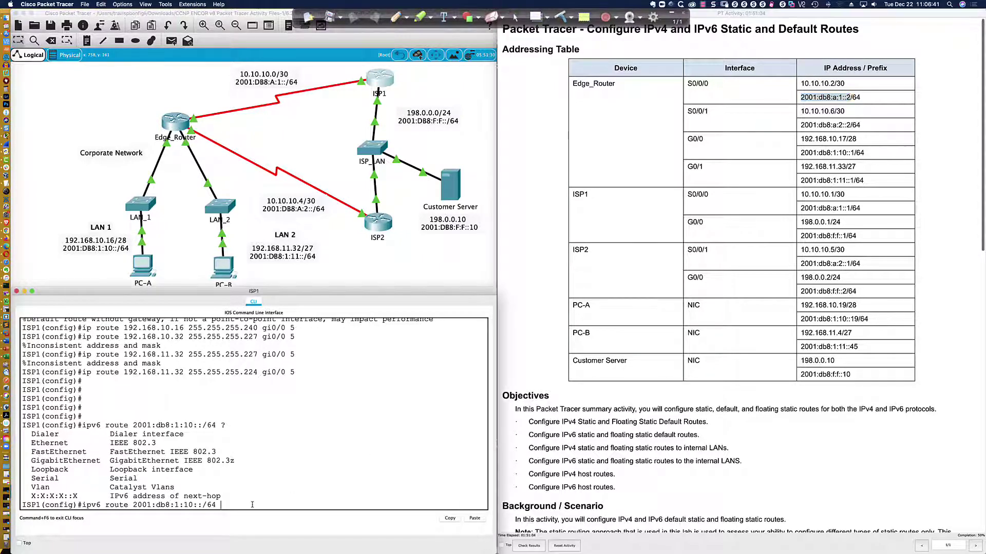
{"action": "type", "text": "2001:db8:a:1::2"}
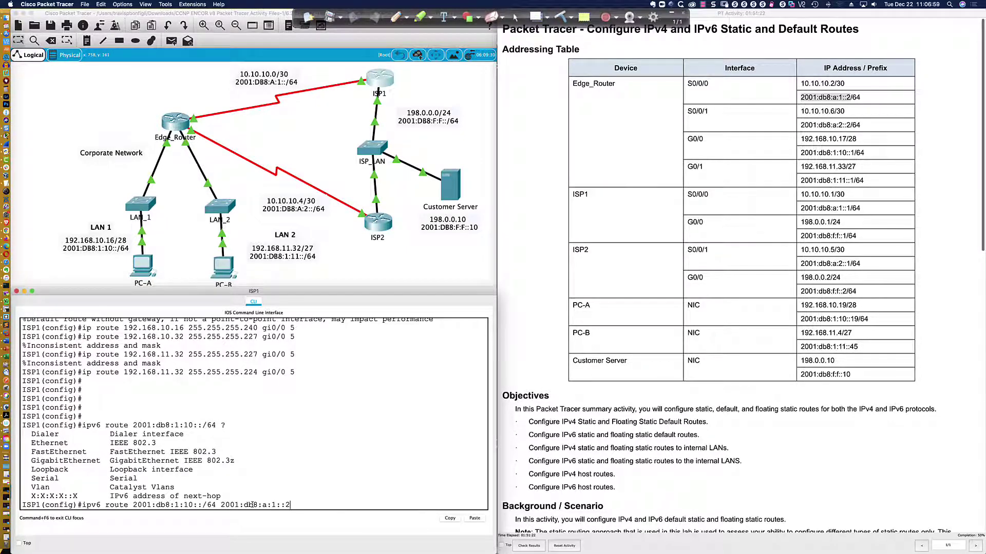
{"action": "key", "text": "Return"}
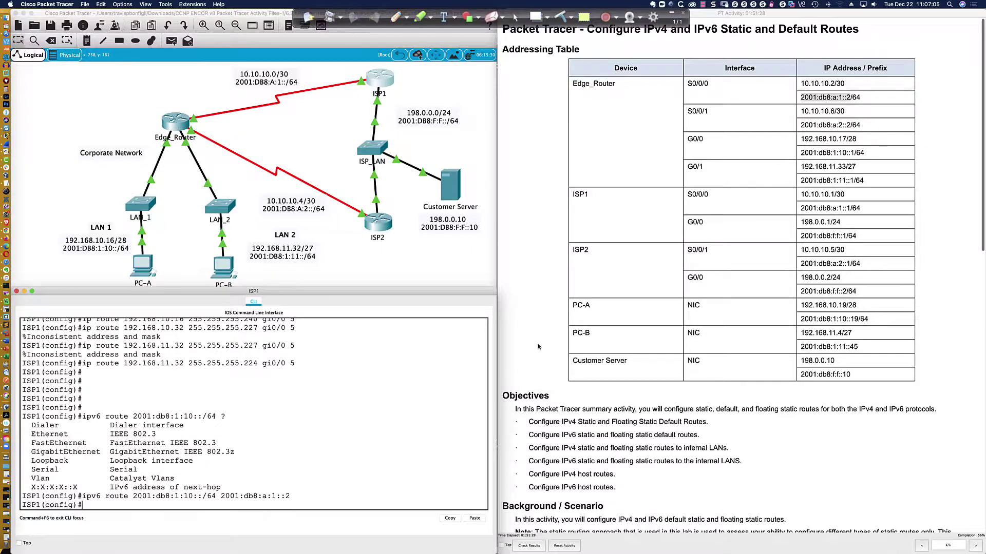
Step: Add the LAN 2 IPv6 static route on ISP1 to 2001:db8:1:11::/64 with next hop 2001:db8:a:1::2
{"action": "scroll", "coordinate": [534, 351], "scroll_direction": "down", "scroll_amount": 10}
{"action": "scroll", "coordinate": [541, 350], "scroll_direction": "up", "scroll_amount": 2}
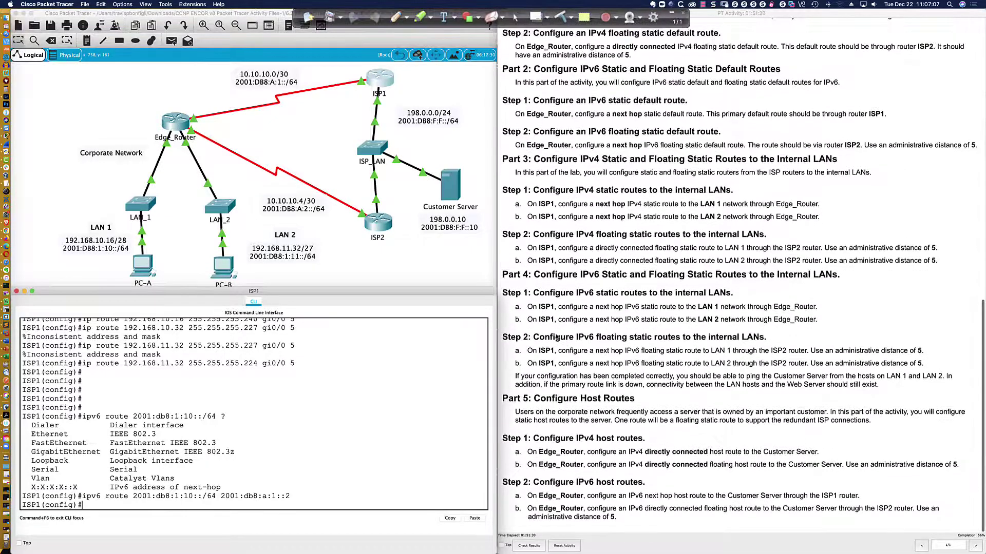
{"action": "left_click", "coordinate": [597, 321]}
{"action": "left_click_drag", "start_coordinate": [597, 321], "coordinate": [719, 320]}
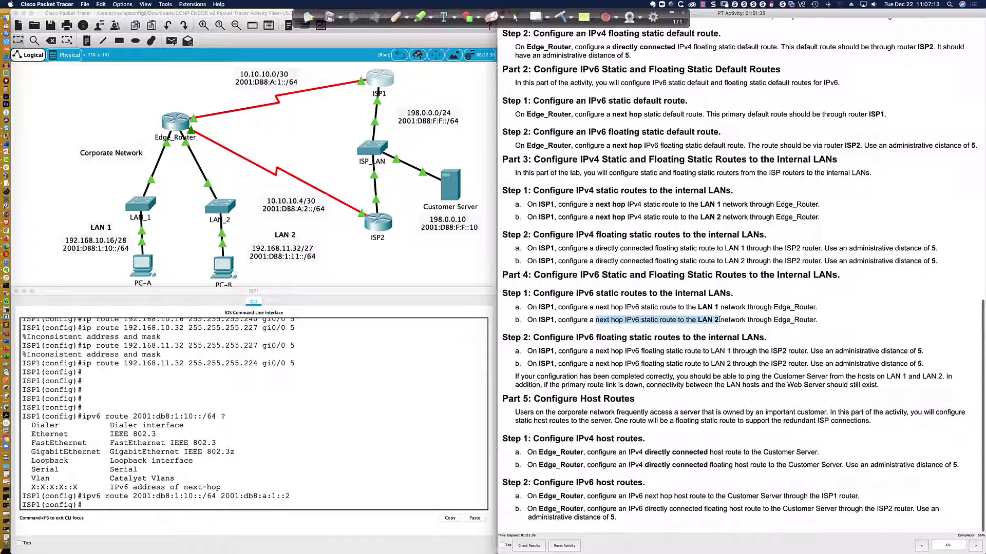
{"action": "left_click", "coordinate": [609, 357]}
{"action": "left_click", "coordinate": [358, 508]}
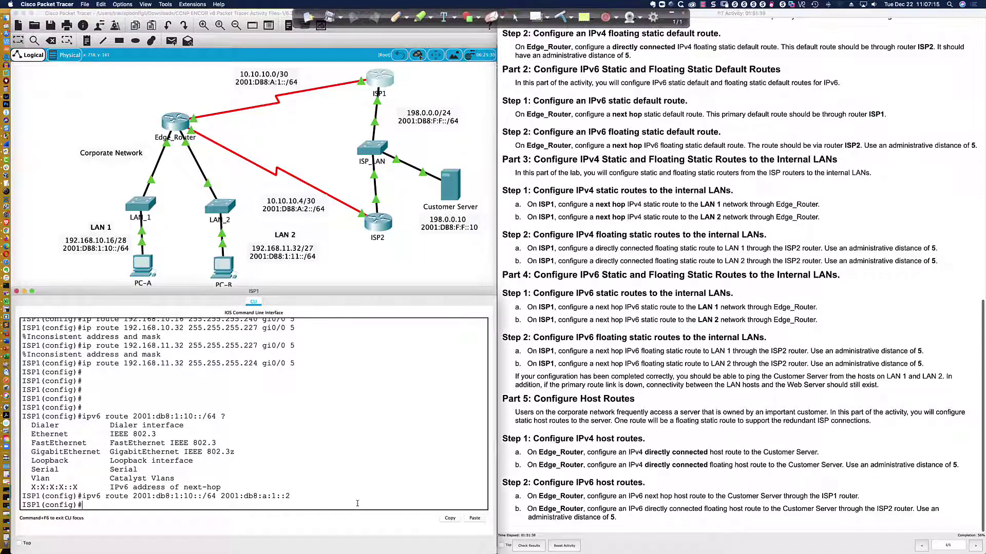
{"action": "key", "text": "Up"}
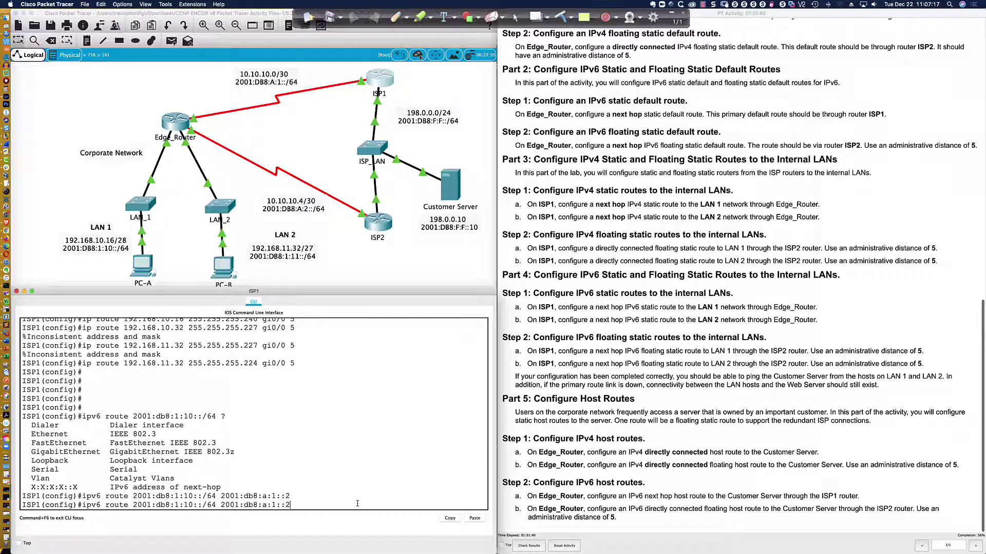
{"action": "key", "text": "Left"}
{"action": "key", "text": "Left"}
{"action": "key", "text": "Left"}
{"action": "key", "text": "Left"}
{"action": "key", "text": "Left"}
{"action": "key", "text": "Left"}
{"action": "key", "text": "Left"}
{"action": "key", "text": "Left"}
{"action": "key", "text": "Left"}
{"action": "key", "text": "Left"}
{"action": "key", "text": "Left"}
{"action": "key", "text": "Left"}
{"action": "key", "text": "Left"}
{"action": "key", "text": "Left"}
{"action": "key", "text": "Left"}
{"action": "key", "text": "BackSpace"}
{"action": "type", "text": "1"}
{"action": "key", "text": "Return"}
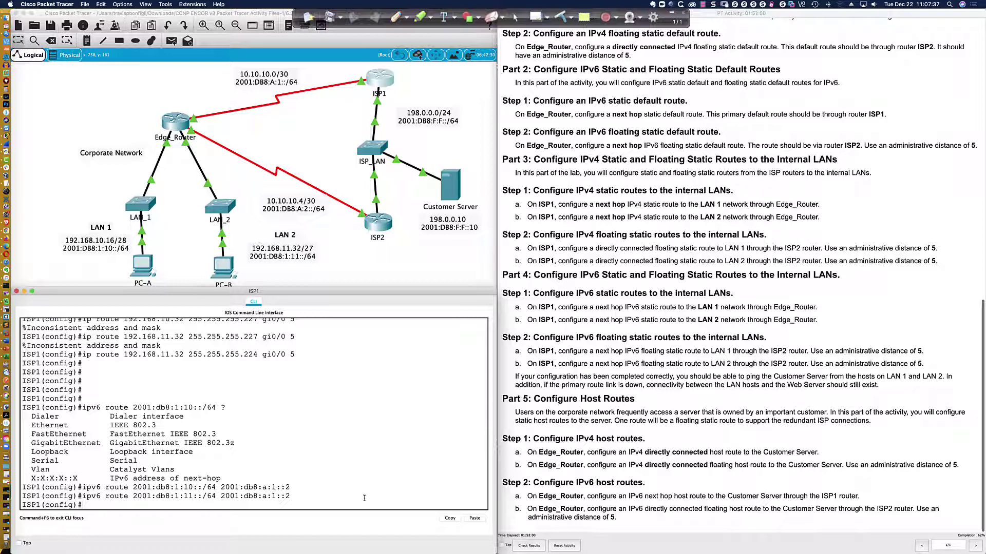
Step: Review the Part 4 IPv6 floating route instructions and look up ISP2's G0/0 IPv6 address in the addressing table
{"action": "scroll", "coordinate": [568, 318], "scroll_direction": "down", "scroll_amount": 1}
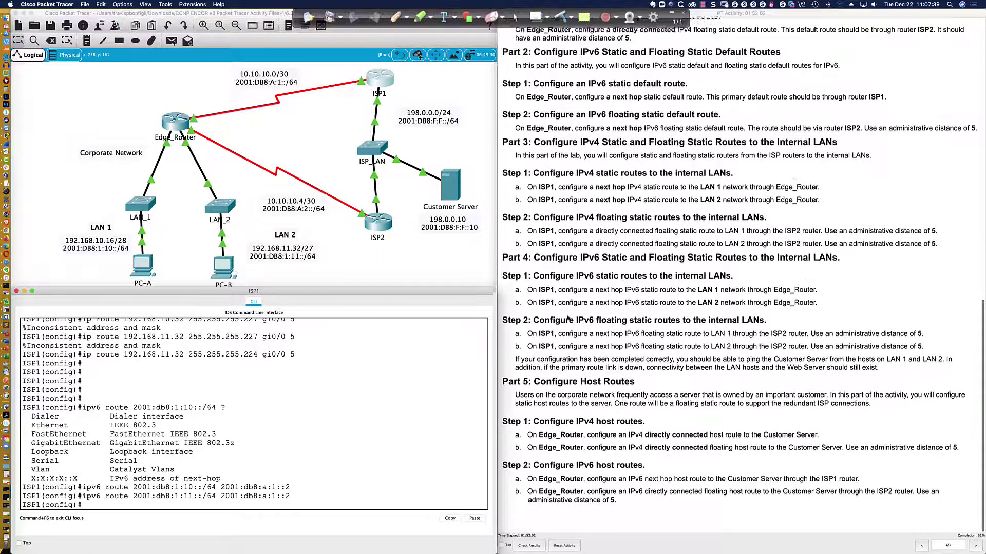
{"action": "scroll", "coordinate": [568, 318], "scroll_direction": "up", "scroll_amount": 1}
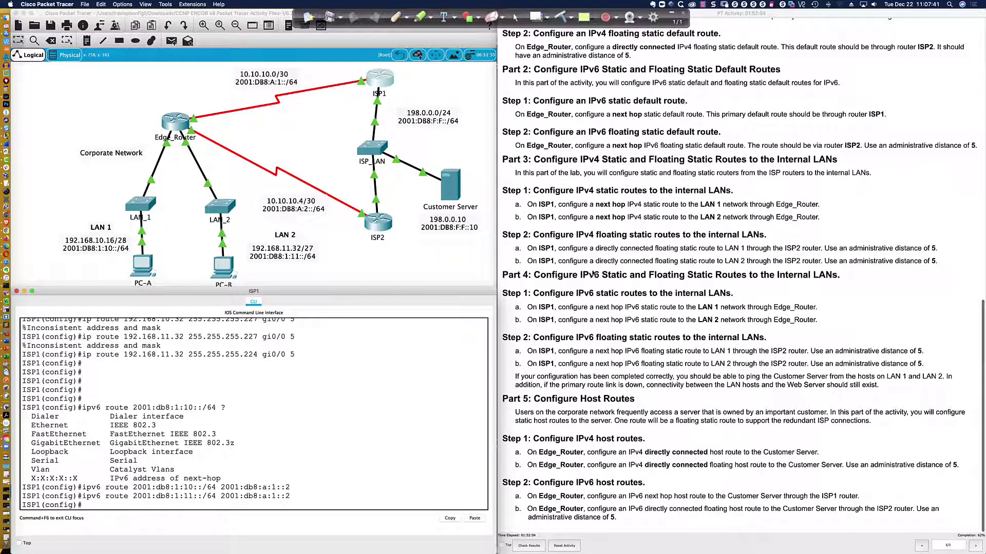
{"action": "left_click_drag", "start_coordinate": [526, 307], "coordinate": [621, 323]}
{"action": "left_click", "coordinate": [546, 341]}
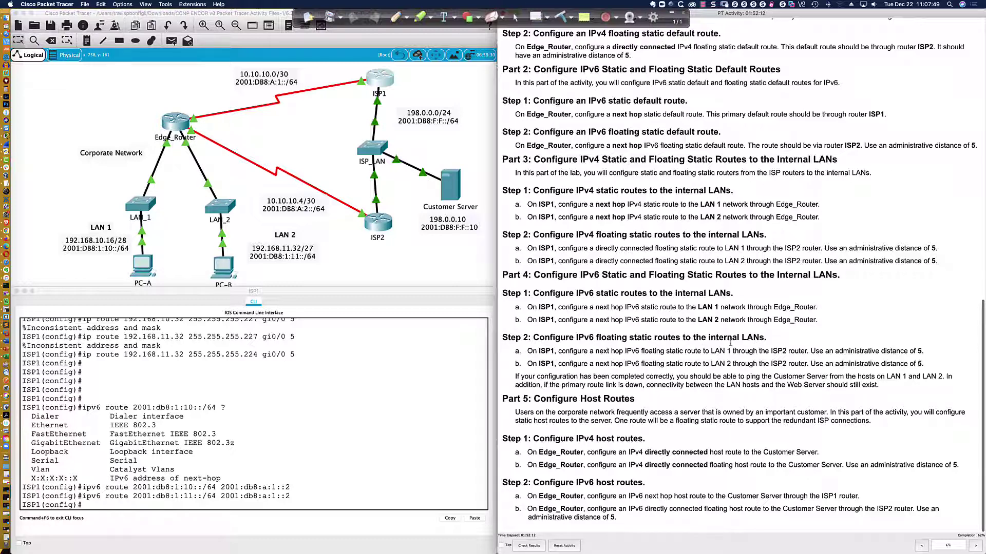
{"action": "left_click_drag", "start_coordinate": [595, 352], "coordinate": [684, 353]}
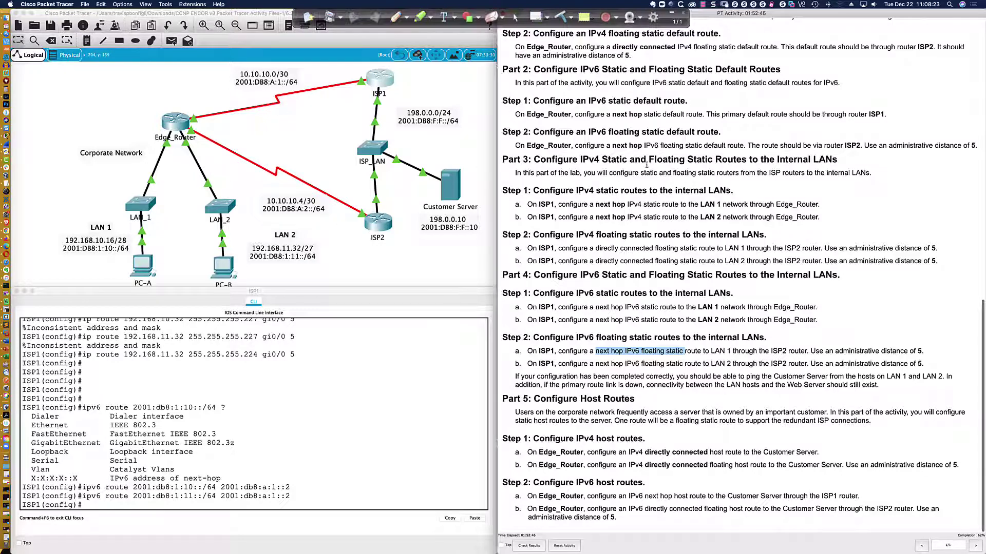
{"action": "scroll", "coordinate": [646, 165], "scroll_direction": "up", "scroll_amount": 10}
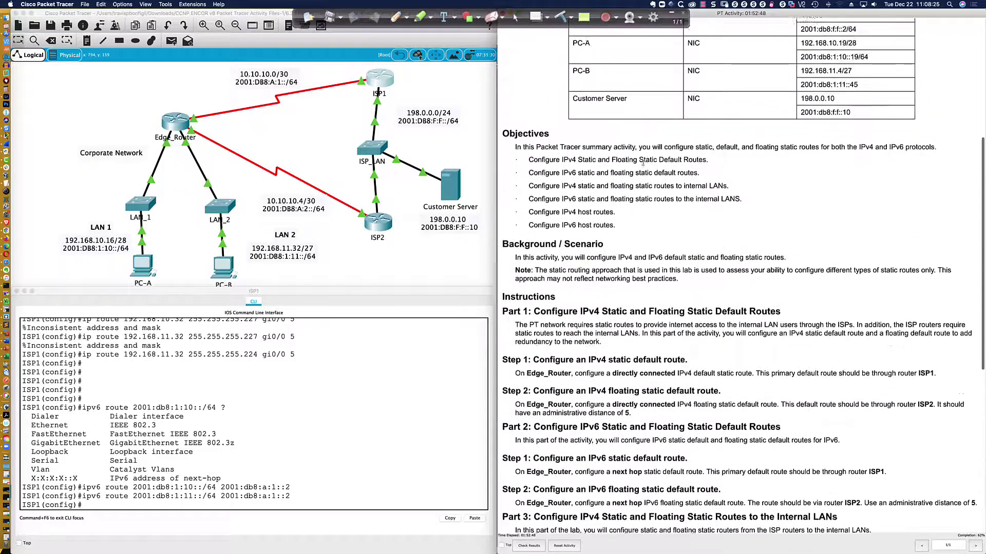
{"action": "scroll", "coordinate": [643, 163], "scroll_direction": "up", "scroll_amount": 5}
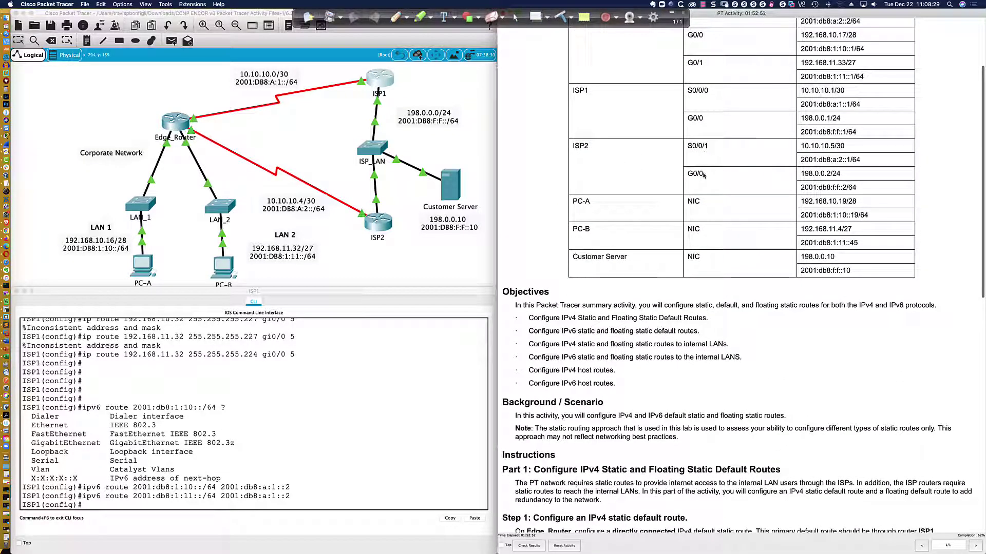
{"action": "left_click_drag", "start_coordinate": [799, 187], "coordinate": [856, 188]}
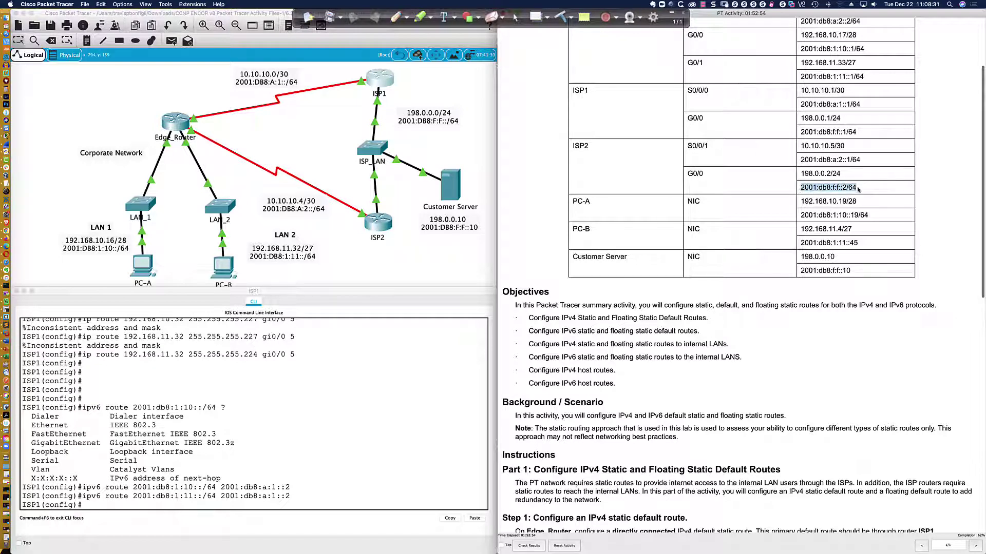
Step: Add an IPv6 route on ISP1 to LAN 1, 2001:db8:1:10::/64, with next hop 2001:db8:f:f::2
{"action": "left_click", "coordinate": [302, 506]}
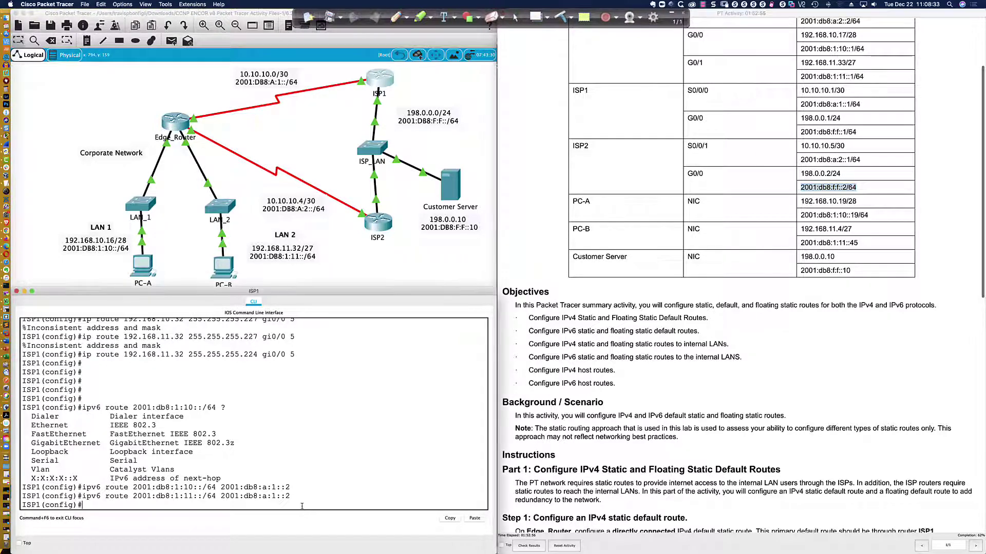
{"action": "key", "text": "Up"}
{"action": "key", "text": "Up"}
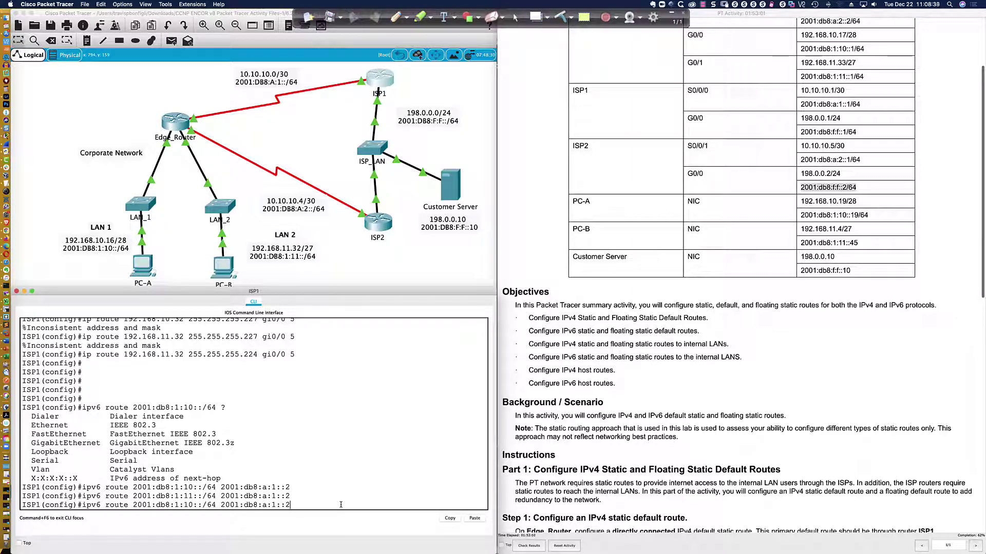
{"action": "key", "text": "BackSpace"}
{"action": "key", "text": "BackSpace"}
{"action": "key", "text": "BackSpace"}
{"action": "key", "text": "BackSpace"}
{"action": "key", "text": "BackSpace"}
{"action": "key", "text": "BackSpace"}
{"action": "key", "text": "BackSpace"}
{"action": "type", "text": ":f:f::2"}
{"action": "key", "text": "Return"}
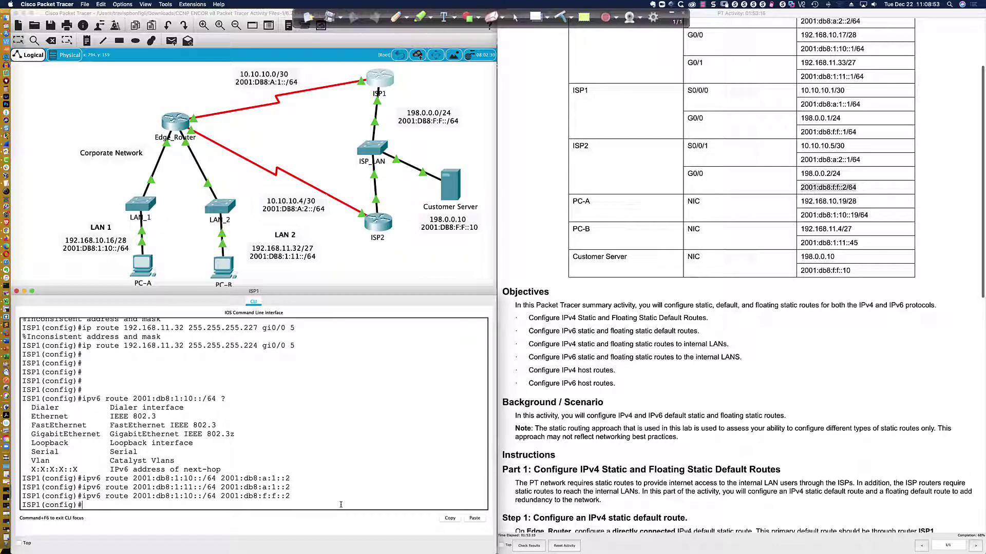
Step: Reissue the 2001:db8:1:11::/64 route through 2001:db8:a:1::2 with an administrative distance of 5
{"action": "key", "text": "Up"}
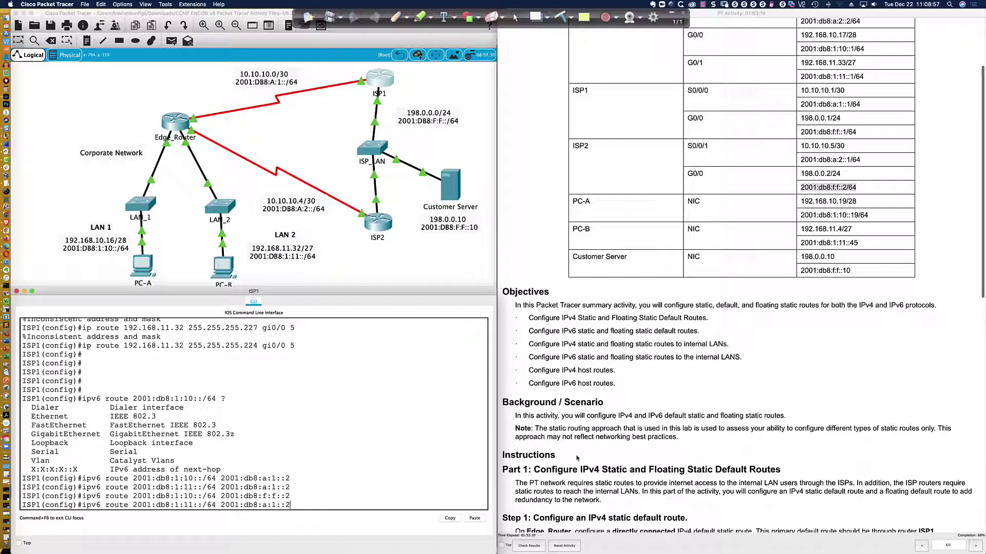
{"action": "type", "text": "5"}
{"action": "key", "text": "Return"}
Step: Display ISP1's running configuration and examine the configured IPv4 and IPv6 static routes
{"action": "type", "text": "do sh run"}
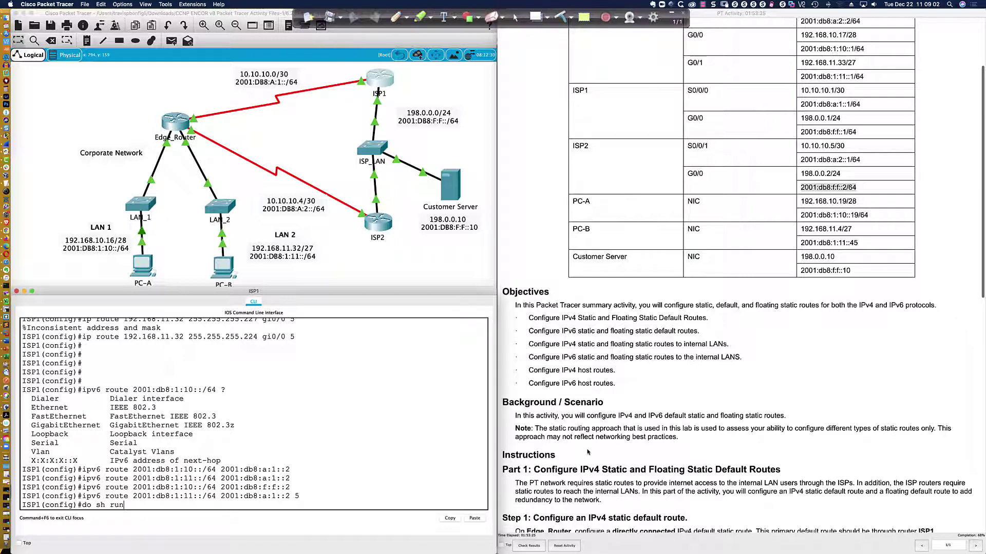
{"action": "key", "text": "Return"}
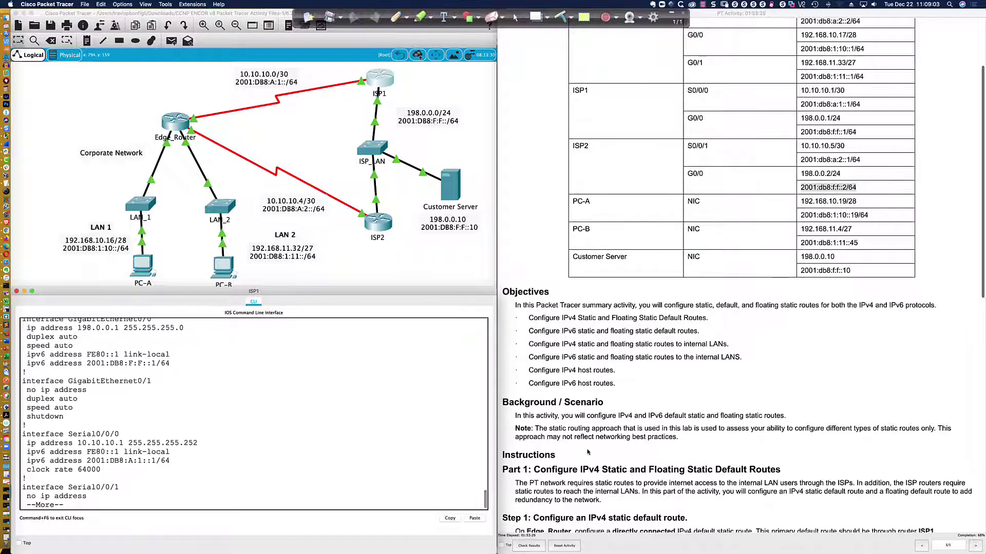
{"action": "key", "text": "space"}
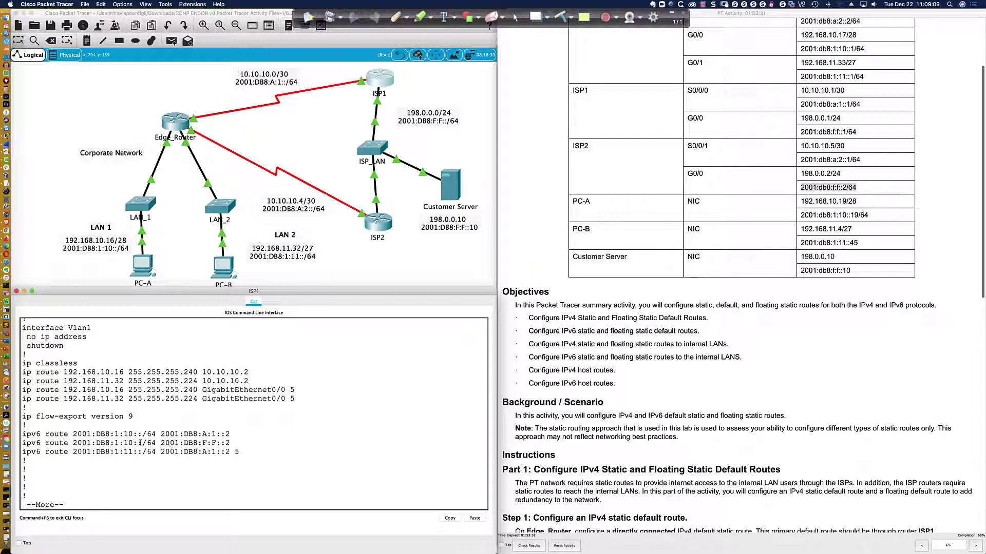
{"action": "key", "text": "q"}
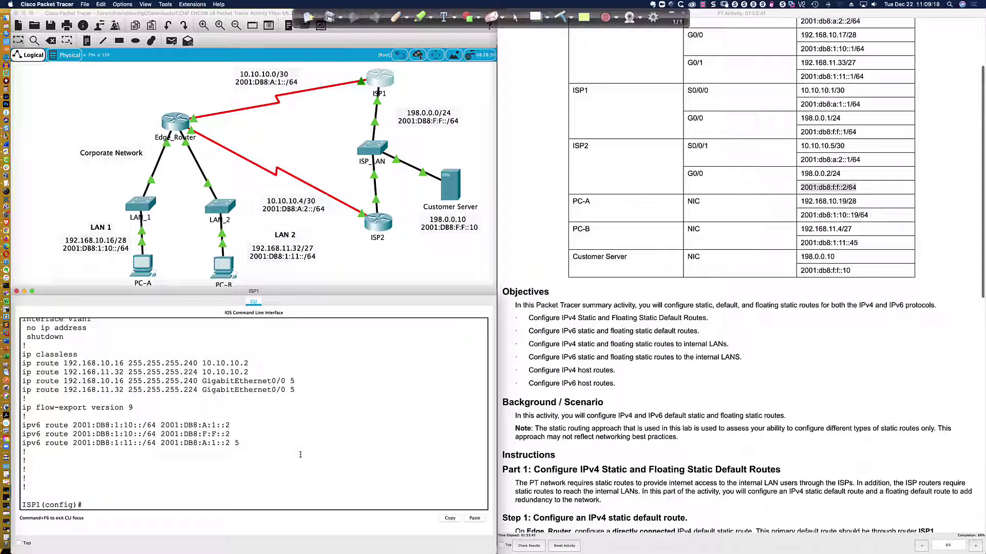
Step: Reissue the 2001:db8:1:11::/64 route through 2001:db8:a:1::2 without an administrative distance and recheck the running configuration
{"action": "type", "text": "ipv6 route 2001:db8:1:11::/64 2001:db8:a:1::2 5"}
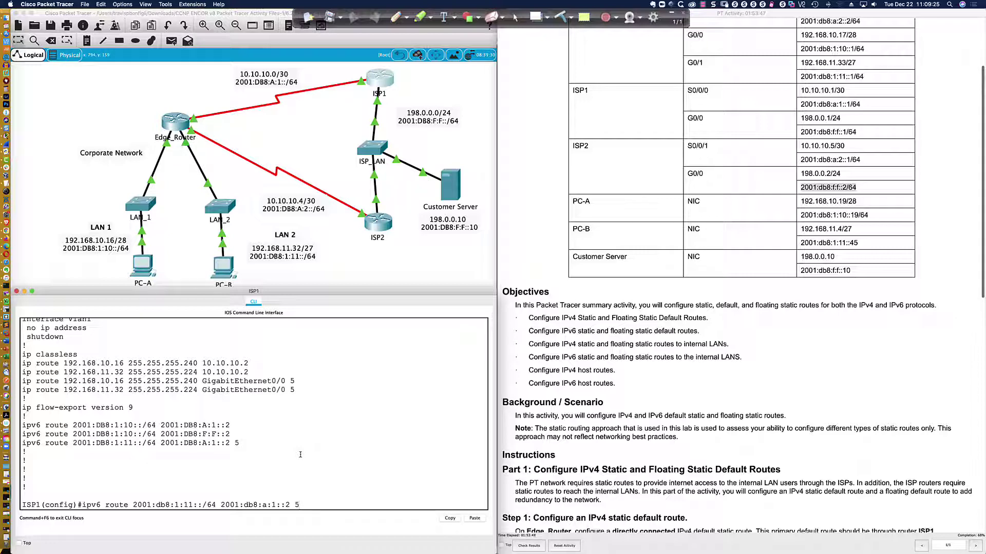
{"action": "key", "text": "Return"}
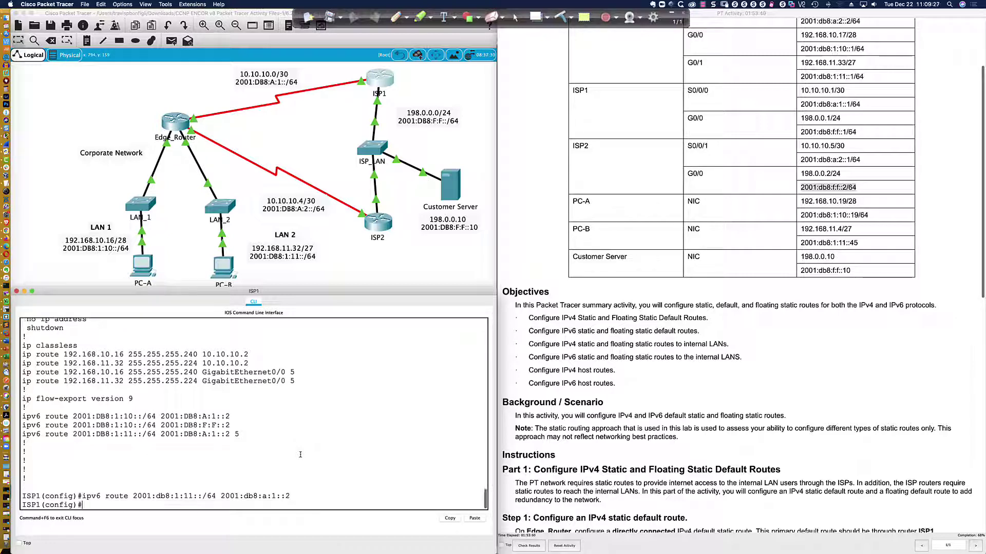
{"action": "key", "text": "Up"}
{"action": "key", "text": "Up"}
{"action": "key", "text": "Return"}
{"action": "key", "text": "space"}
{"action": "key", "text": "space"}
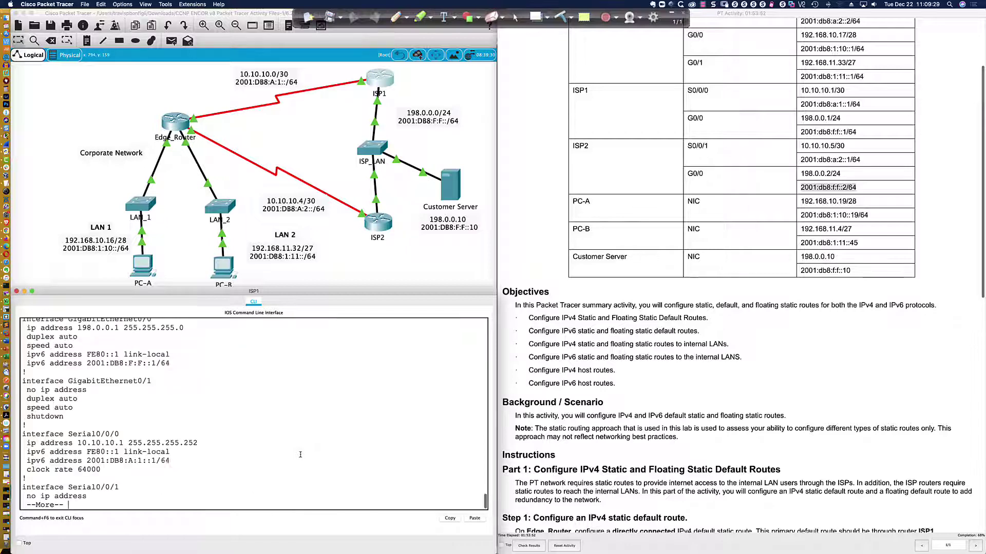
{"action": "key", "text": "q"}
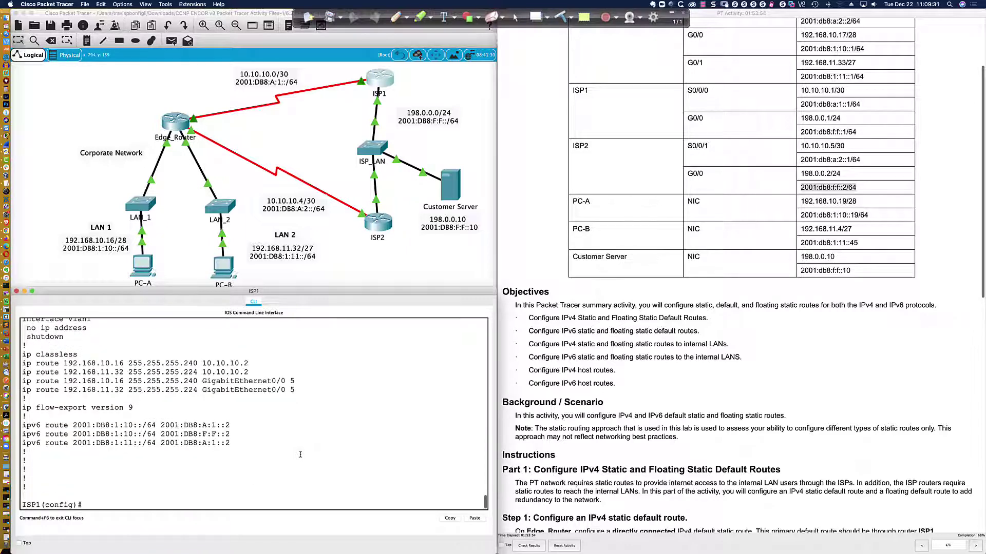
Step: Reissue ISP1's IPv6 floating route to LAN 1, 2001:db8:1:10::/64, through 2001:db8:f:f::2 with an administrative distance of 5
{"action": "key", "text": "Up"}
{"action": "key", "text": "Up"}
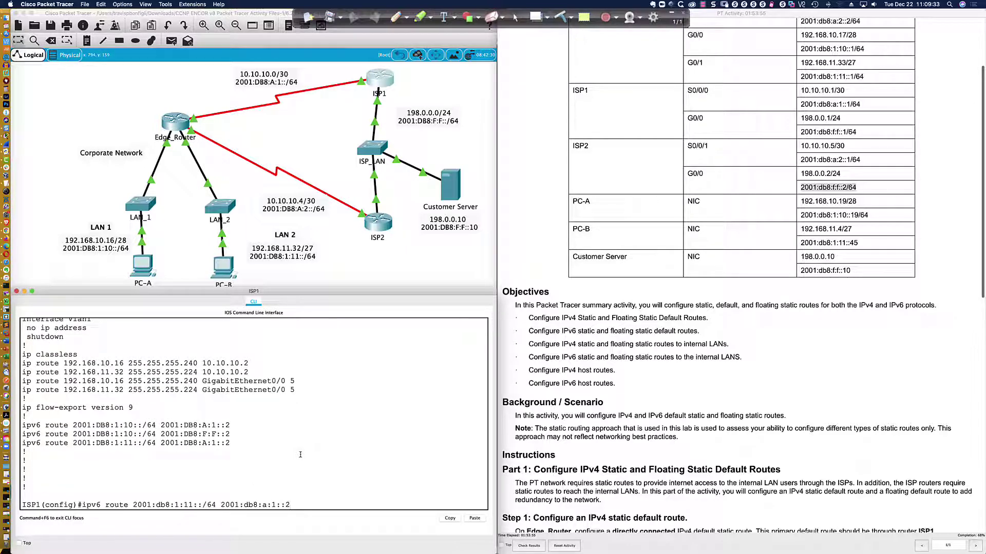
{"action": "key", "text": "Down"}
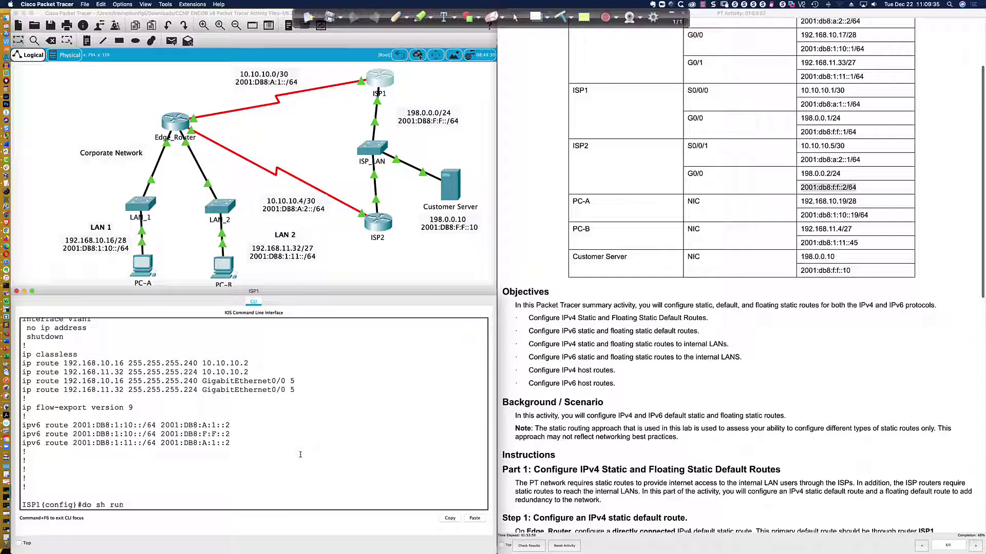
{"action": "key", "text": "Up"}
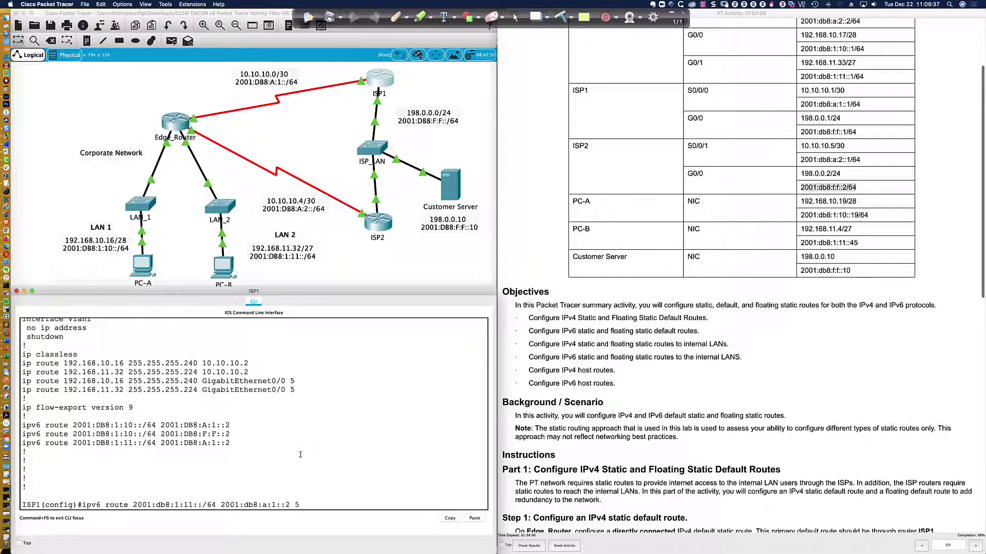
{"action": "type", "text": "5"}
{"action": "key", "text": "Up"}
{"action": "key", "text": "Return"}
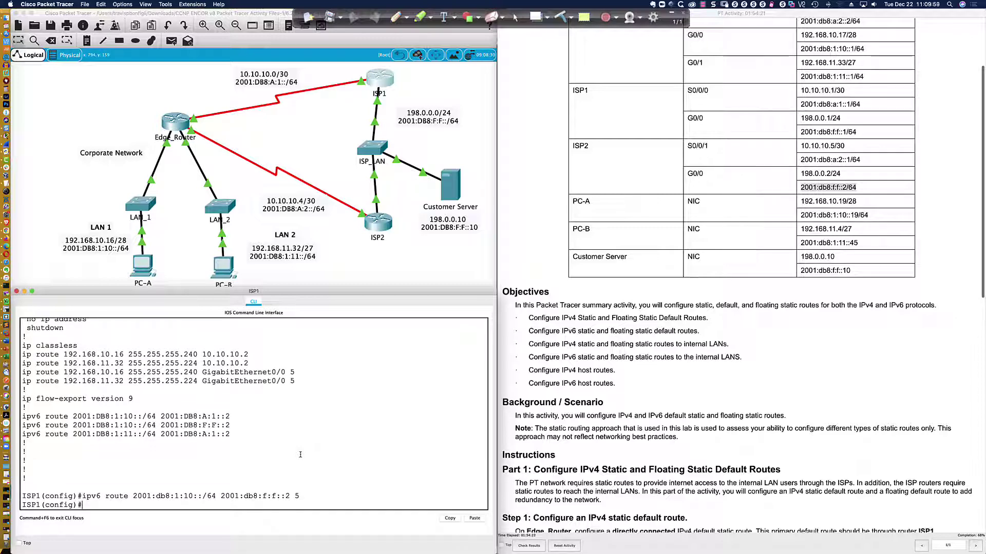
Step: Display ISP1's running configuration and check the IPv6 route entries for LAN 1 and LAN 2
{"action": "type", "text": "do sh run"}
{"action": "key", "text": "Return"}
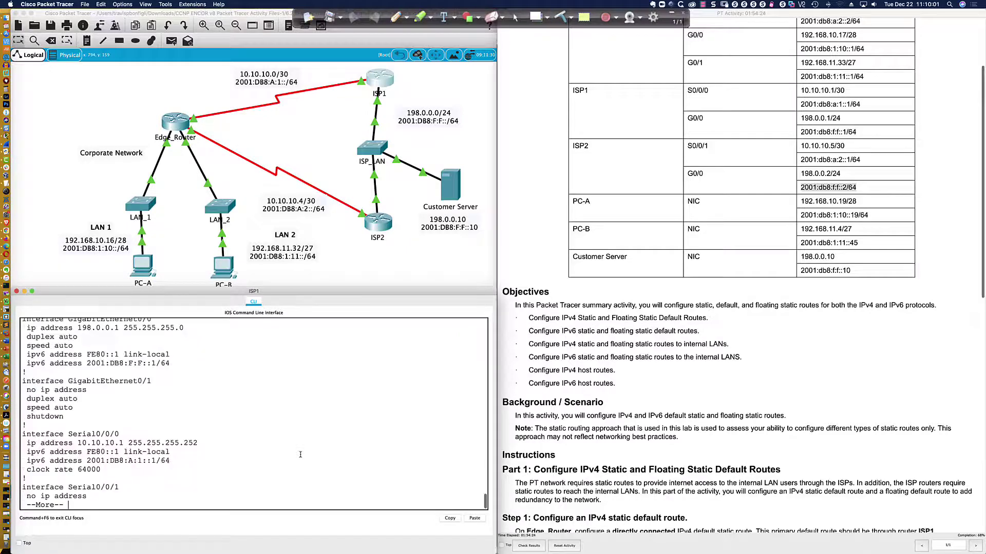
{"action": "key", "text": "space"}
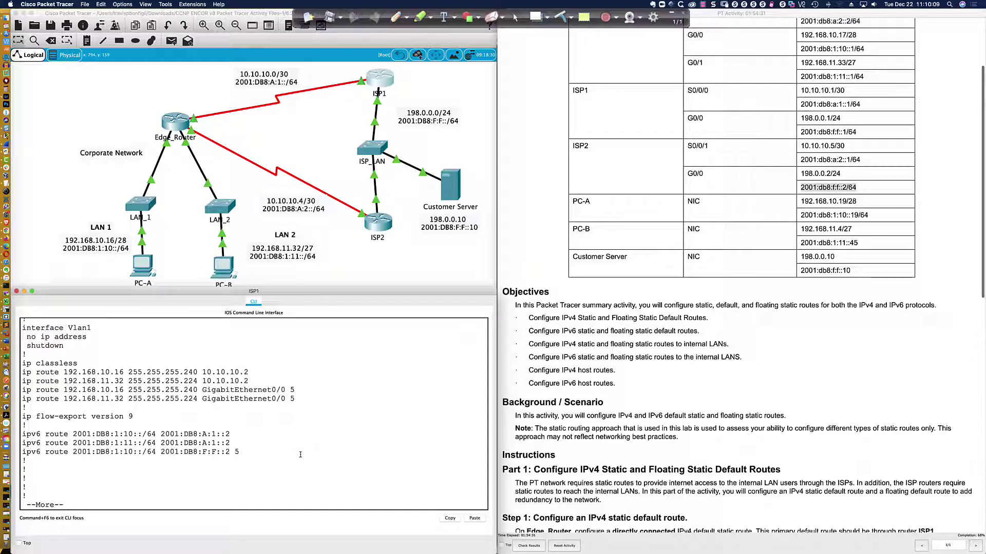
{"action": "key", "text": "ctrl+c"}
Step: Add an IPv6 floating route on ISP1 to LAN 2, 2001:db8:1:11::/64, through 2001:db8:f:f::2 with an administrative distance of 5
{"action": "key", "text": "Up"}
{"action": "key", "text": "Up"}
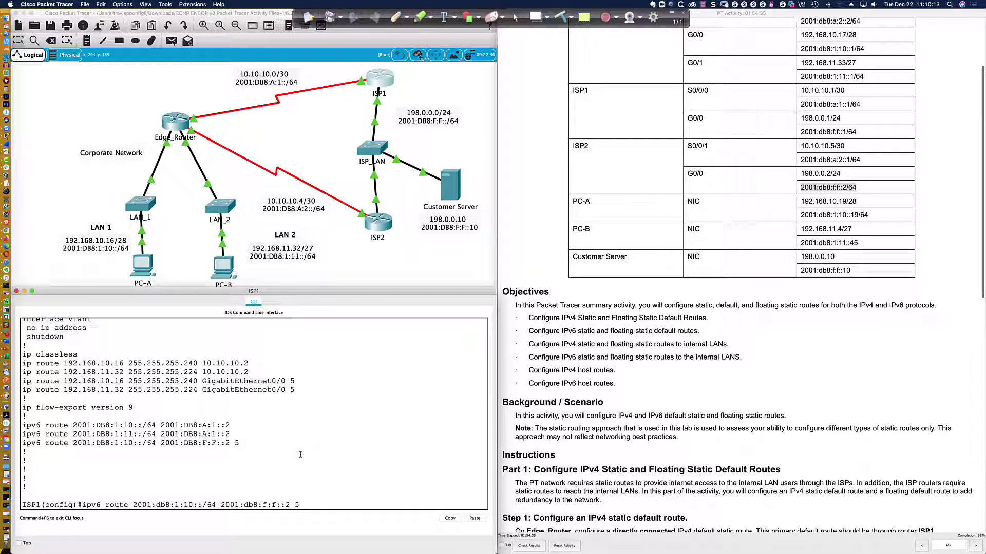
{"action": "key", "text": "Left"}
{"action": "key", "text": "Left"}
{"action": "key", "text": "Left"}
{"action": "key", "text": "Left"}
{"action": "key", "text": "Left"}
{"action": "key", "text": "Left"}
{"action": "key", "text": "Left"}
{"action": "key", "text": "Left"}
{"action": "key", "text": "BackSpace"}
{"action": "type", "text": "1"}
{"action": "key", "text": "Return"}
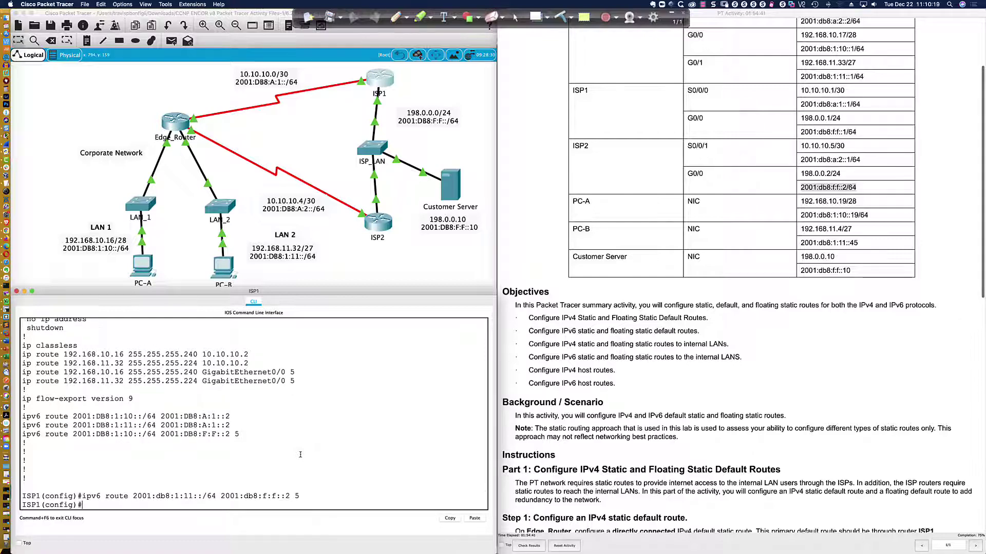
Step: Open a command prompt on PC-A and ping 198.0.0.0 and the Customer Server at 198.0.0.10
{"action": "scroll", "coordinate": [707, 432], "scroll_direction": "down", "scroll_amount": 15}
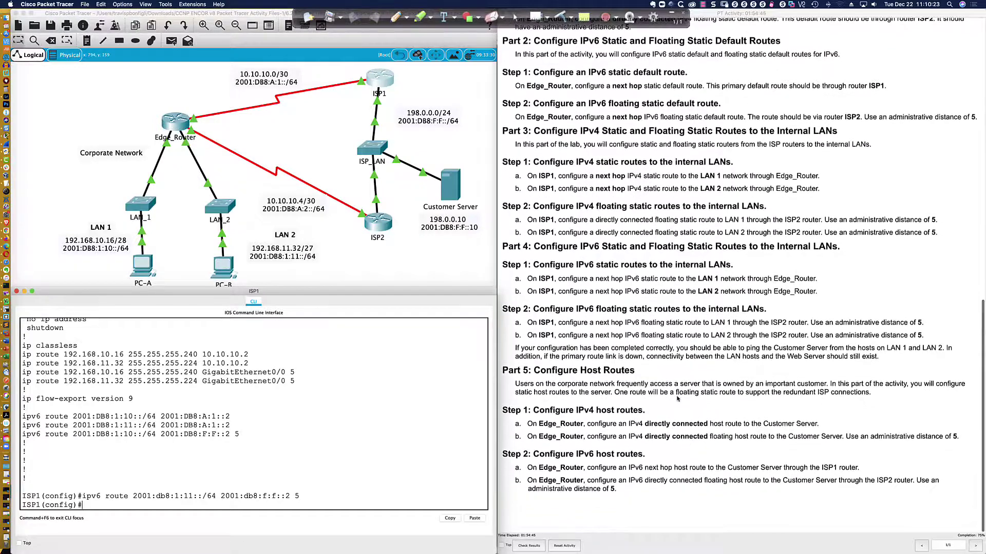
{"action": "scroll", "coordinate": [631, 355], "scroll_direction": "up", "scroll_amount": 3}
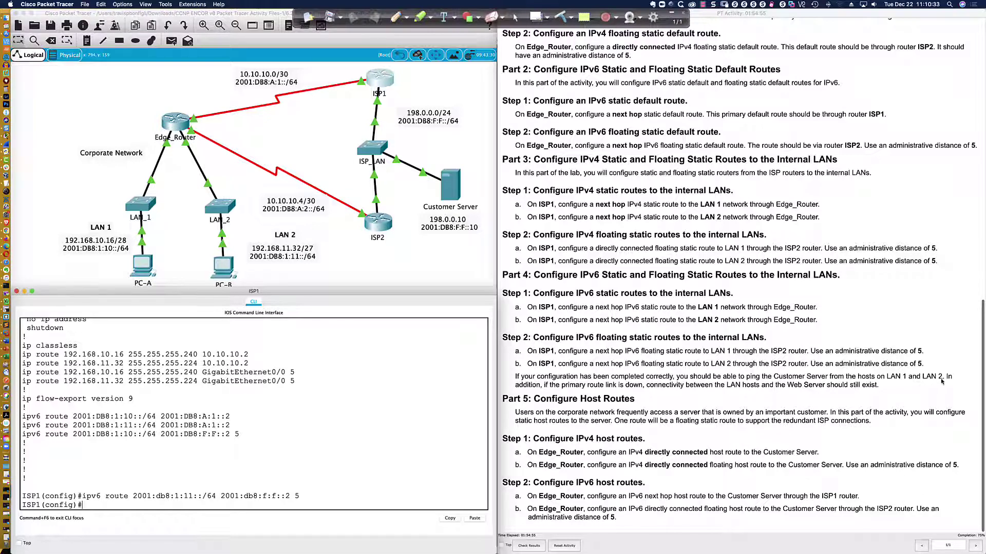
{"action": "left_click", "coordinate": [142, 264]}
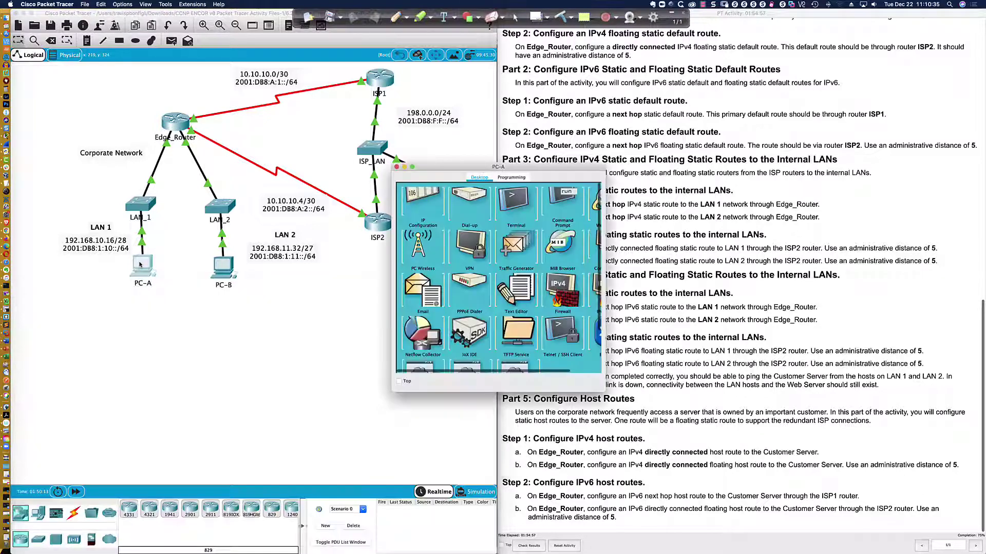
{"action": "left_click_drag", "start_coordinate": [589, 179], "coordinate": [491, 298]}
{"action": "left_click", "coordinate": [331, 340]}
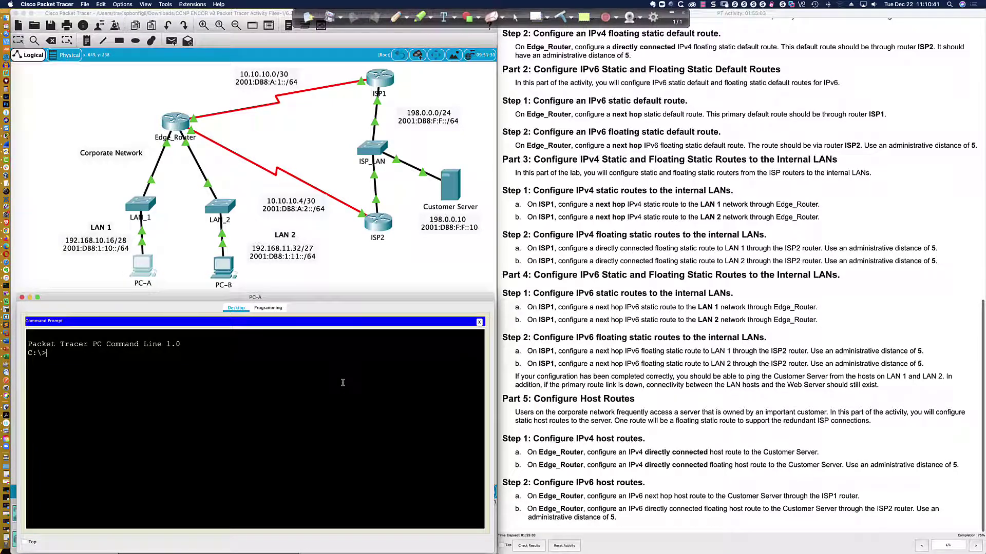
{"action": "type", "text": "ping 198.0.0.0"}
{"action": "key", "text": "Return"}
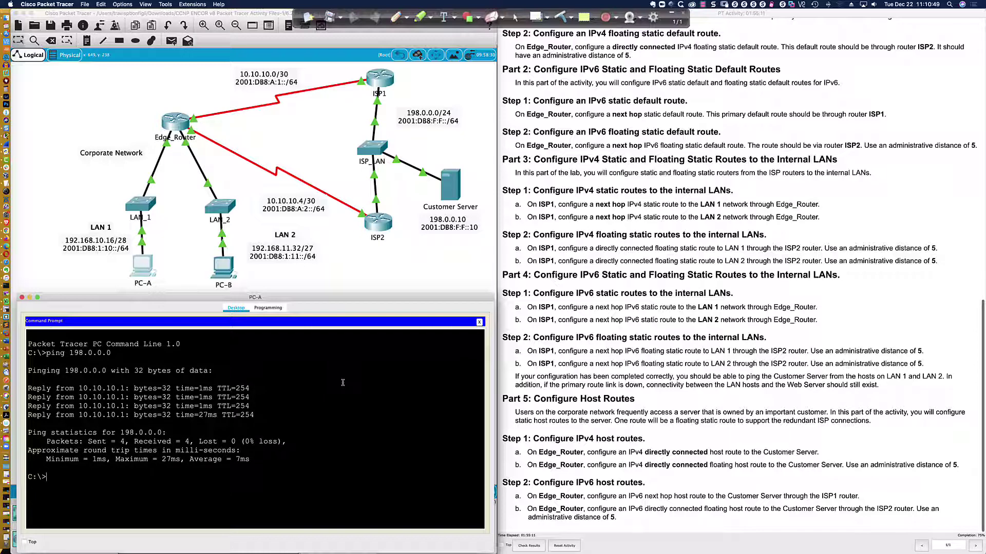
{"action": "type", "text": "ping 198.0.0.10"}
{"action": "key", "text": "Return"}
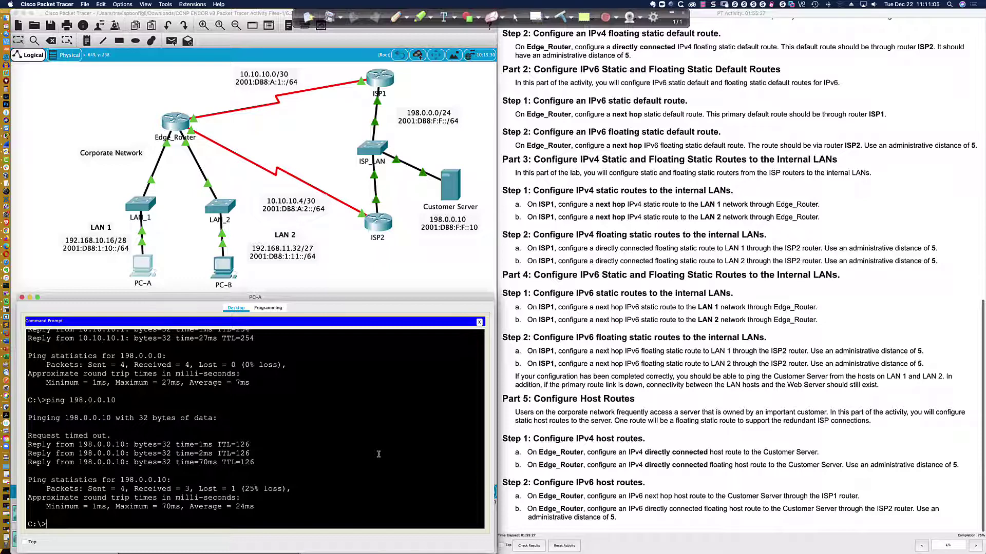
Step: Open a command prompt on PC-B and ping the Customer Server at 198.0.0.10
{"action": "left_click", "coordinate": [231, 277]}
{"action": "left_click", "coordinate": [231, 277]}
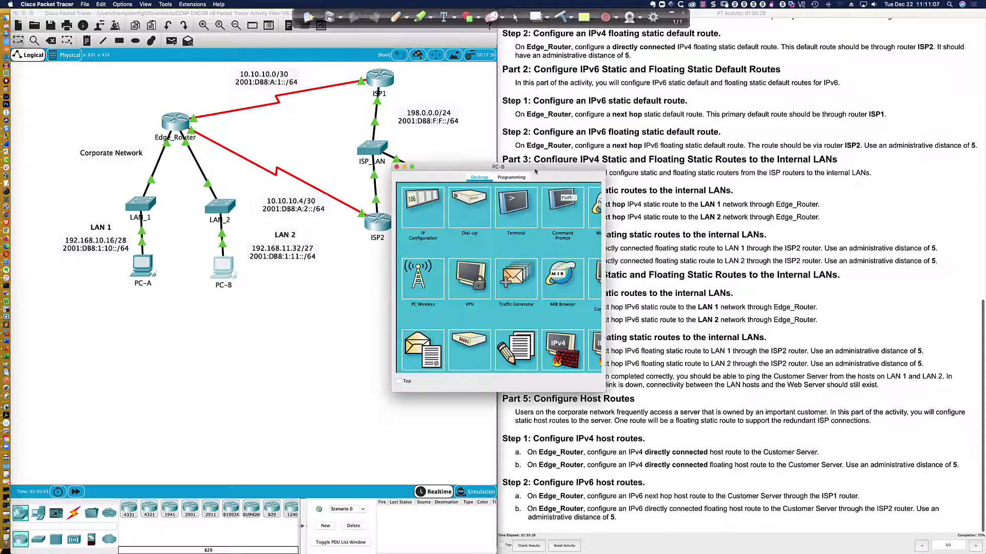
{"action": "left_click_drag", "start_coordinate": [545, 162], "coordinate": [177, 324]}
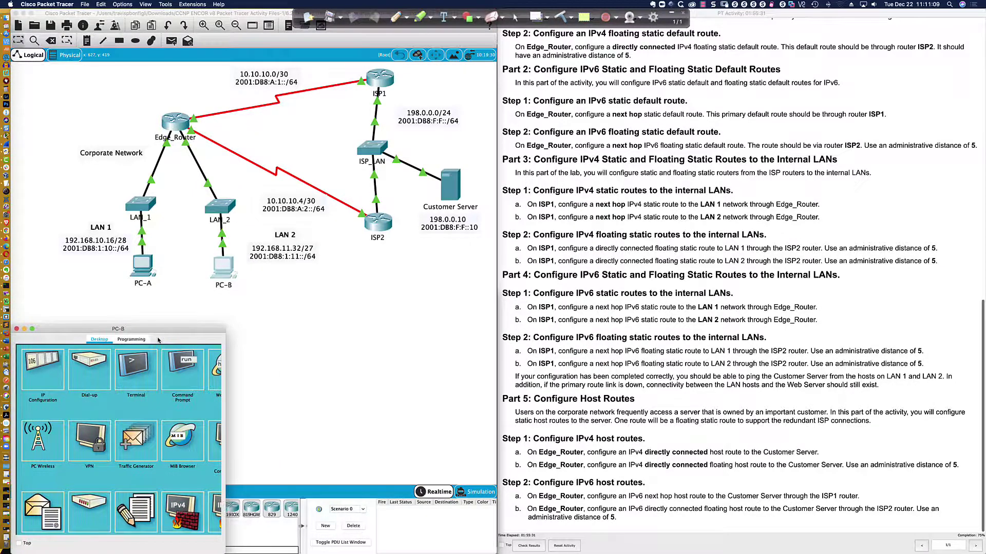
{"action": "left_click_drag", "start_coordinate": [268, 319], "coordinate": [494, 286]}
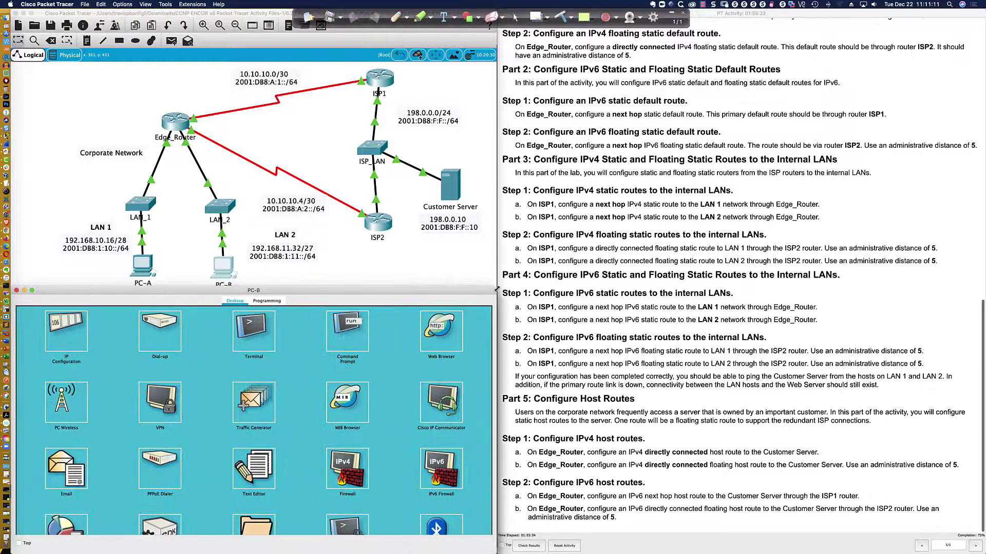
{"action": "left_click", "coordinate": [349, 341]}
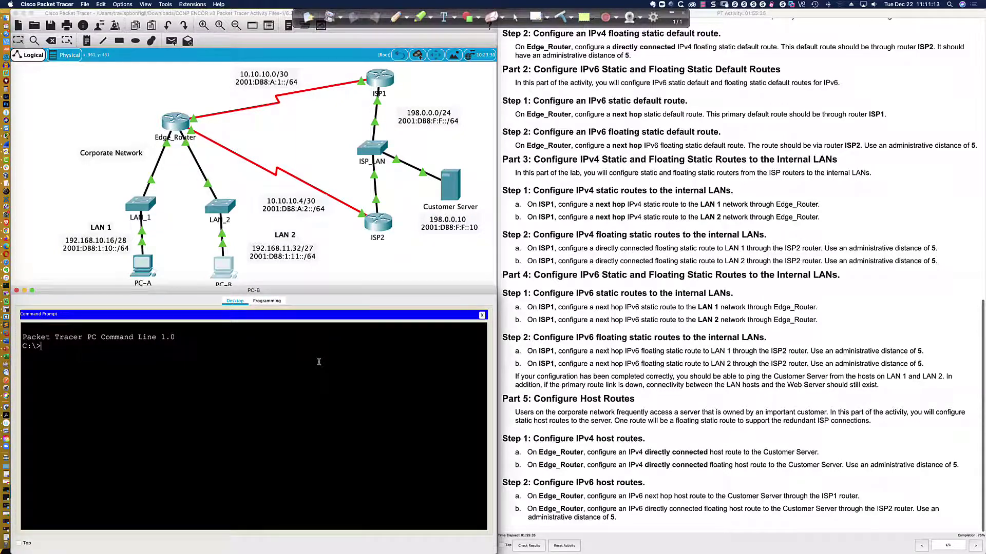
{"action": "type", "text": "ping 198.0.0.10"}
{"action": "key", "text": "Return"}
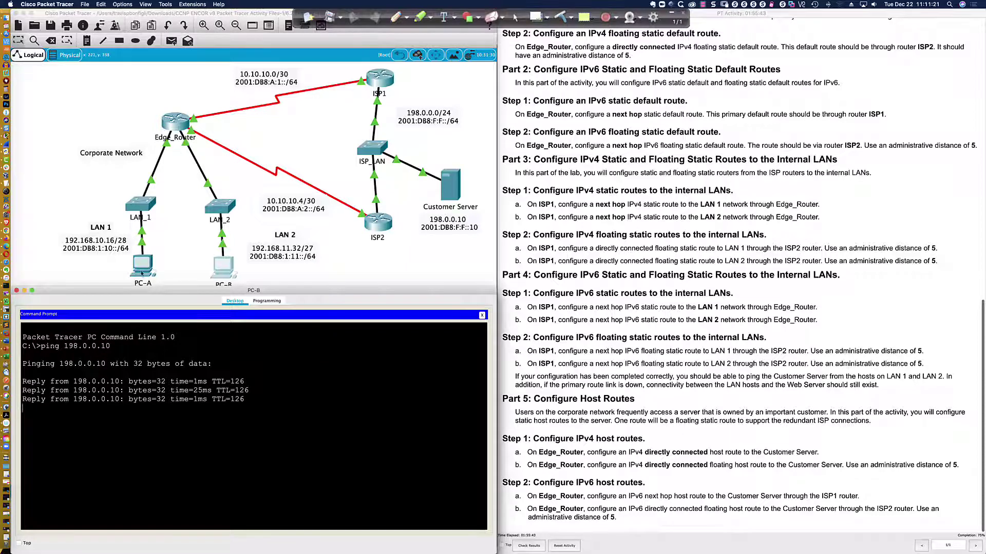
Step: Ping the Customer Server's IPv6 address 2001:db8:f:f::10 from PC-A
{"action": "left_click", "coordinate": [141, 272]}
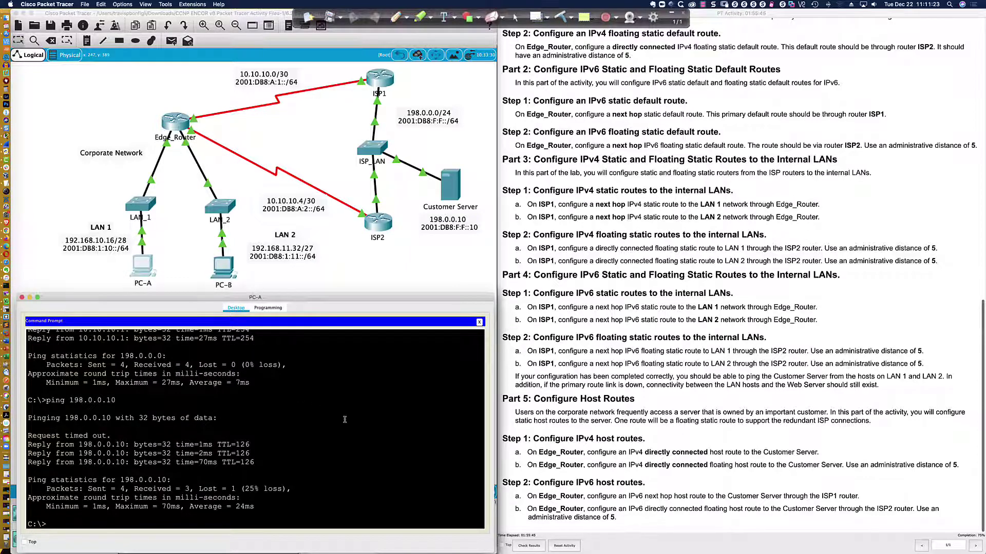
{"action": "type", "text": "ping 2001:db8:f:f::10"}
{"action": "key", "text": "Return"}
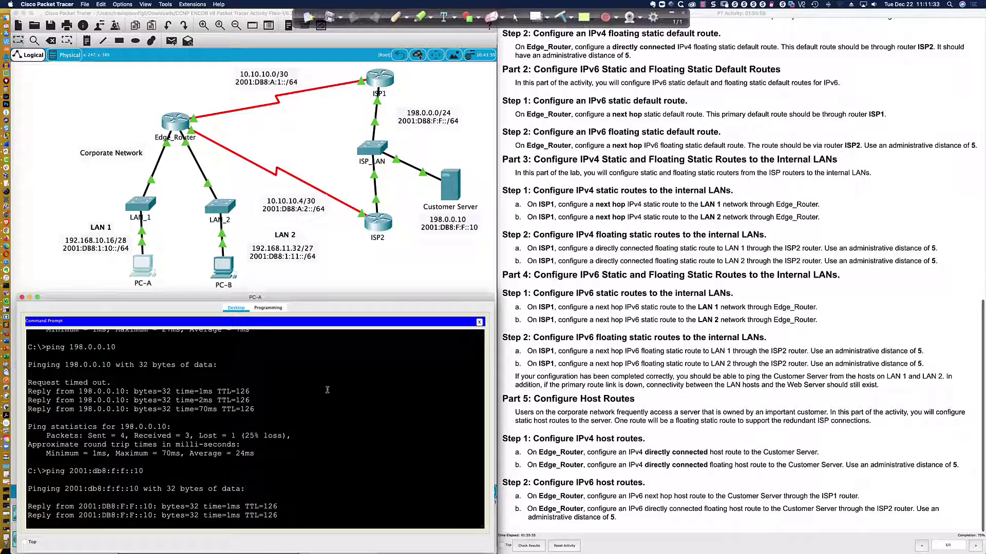
Step: Ping the Customer Server's IPv6 address 2001:db8:f:f::10 from PC-B
{"action": "left_click", "coordinate": [222, 267]}
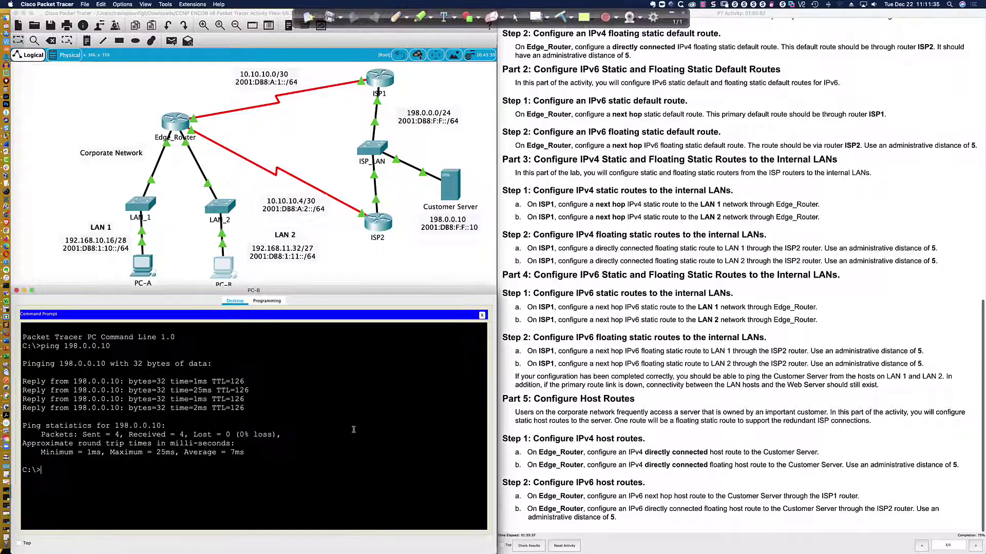
{"action": "type", "text": "ping 2001:db8:f:f"}
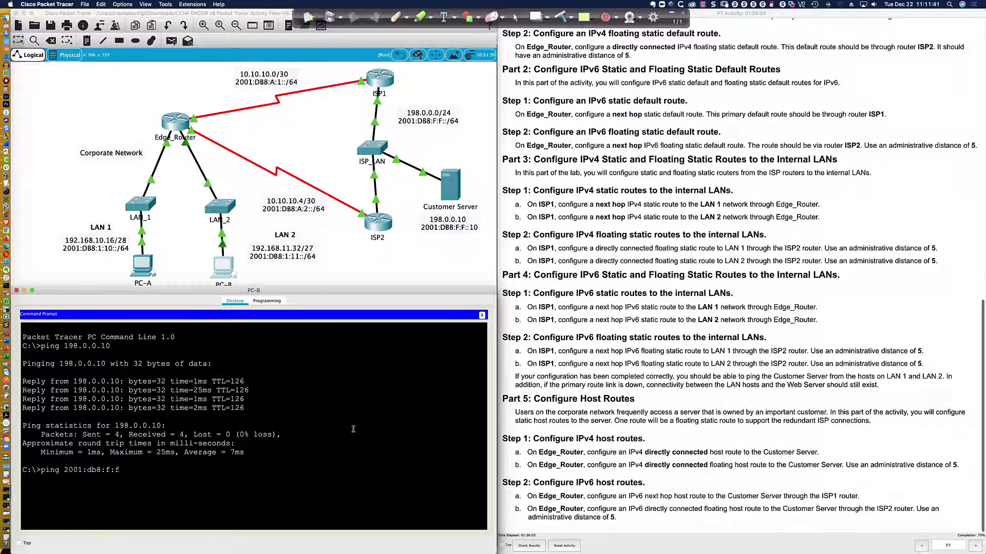
{"action": "type", "text": "::10"}
{"action": "key", "text": "Return"}
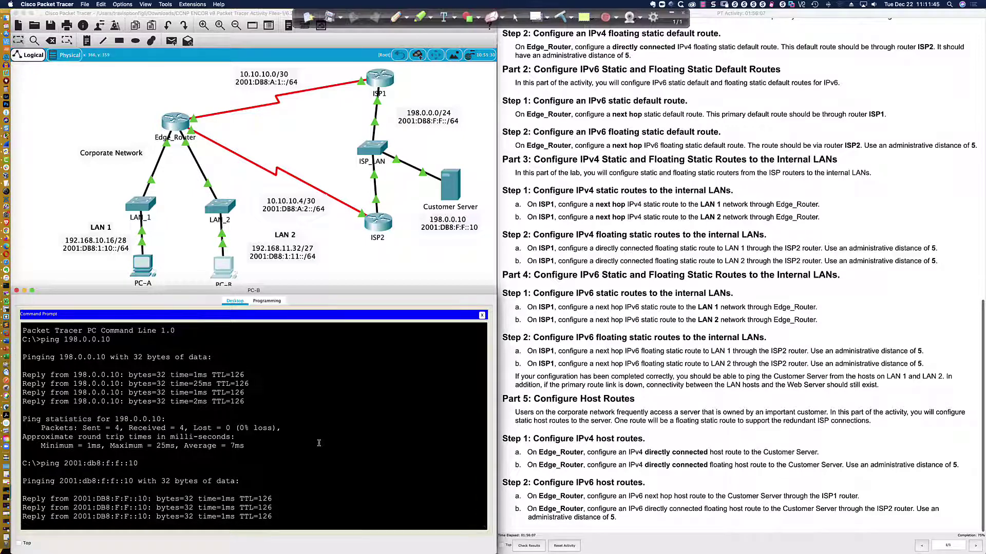
Step: Review the Part 5 host route instructions and enter privileged EXEC mode in Edge_Router's CLI
{"action": "scroll", "coordinate": [541, 381], "scroll_direction": "down", "scroll_amount": 1}
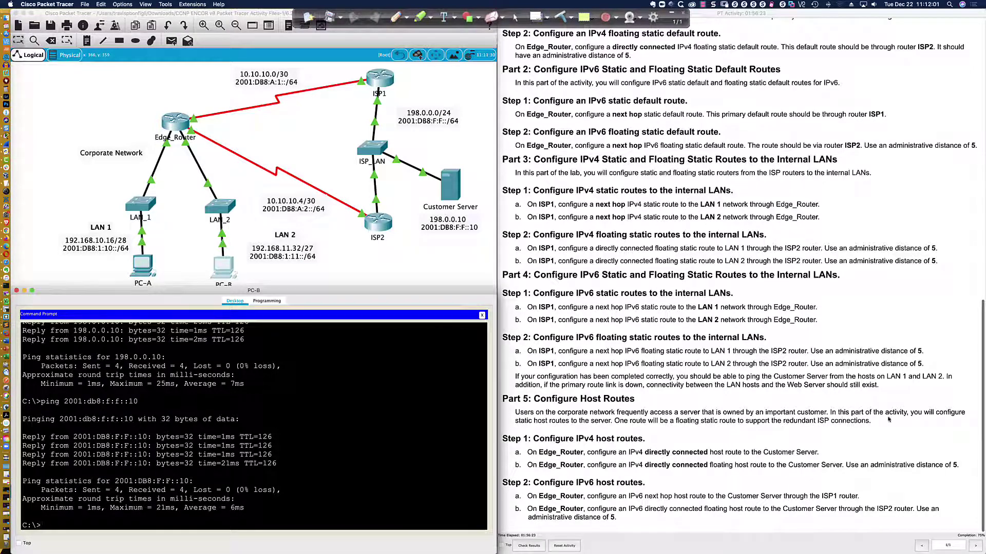
{"action": "double_click", "coordinate": [520, 421]}
{"action": "left_click_drag", "start_coordinate": [525, 422], "coordinate": [607, 423]}
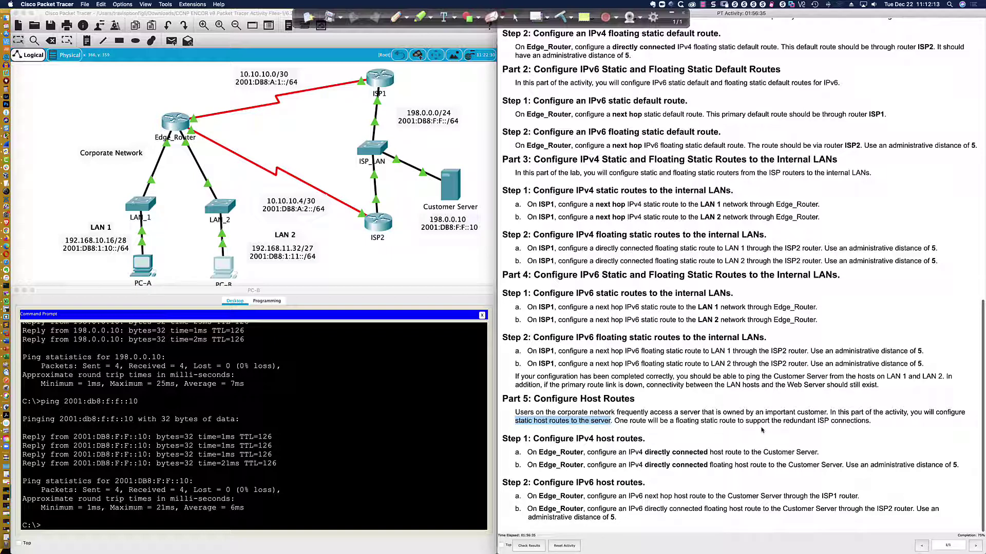
{"action": "left_click", "coordinate": [611, 447]}
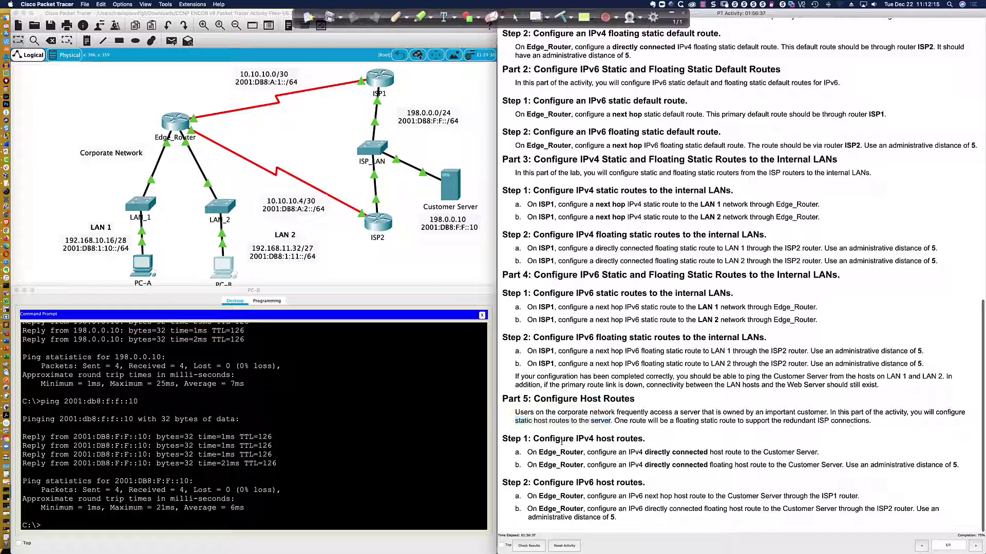
{"action": "left_click", "coordinate": [179, 128]}
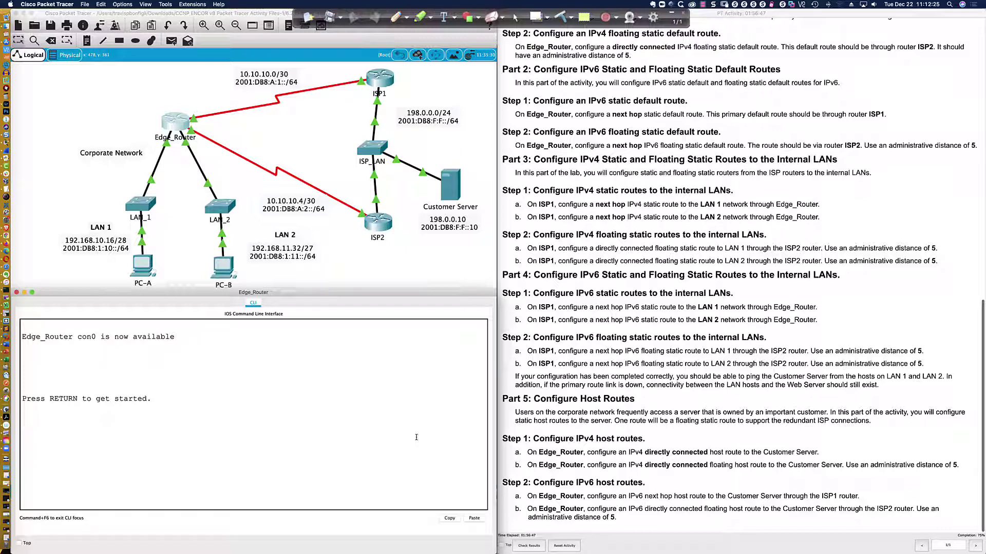
{"action": "key", "text": "Return"}
{"action": "key", "text": "Return"}
{"action": "key", "text": "Return"}
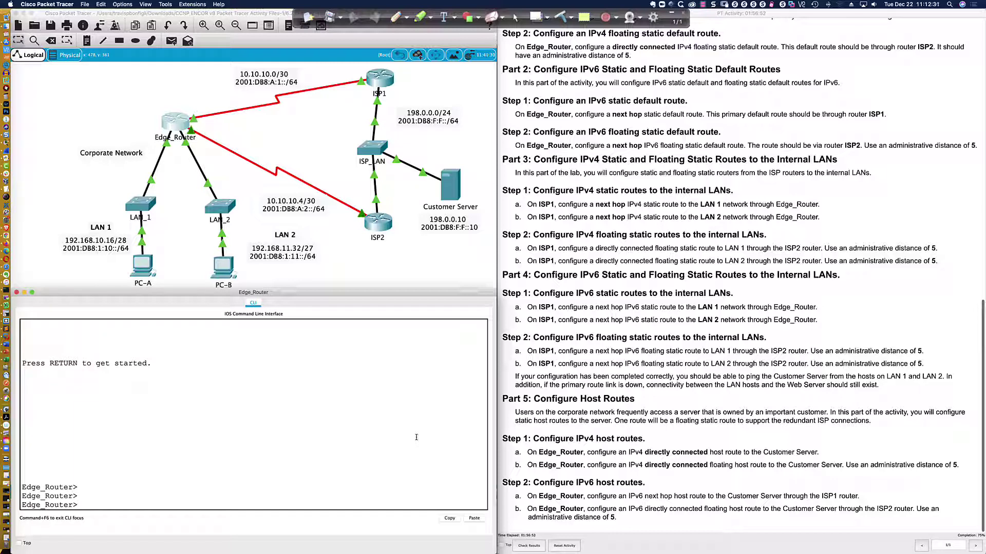
{"action": "type", "text": "en"}
{"action": "key", "text": "Tab"}
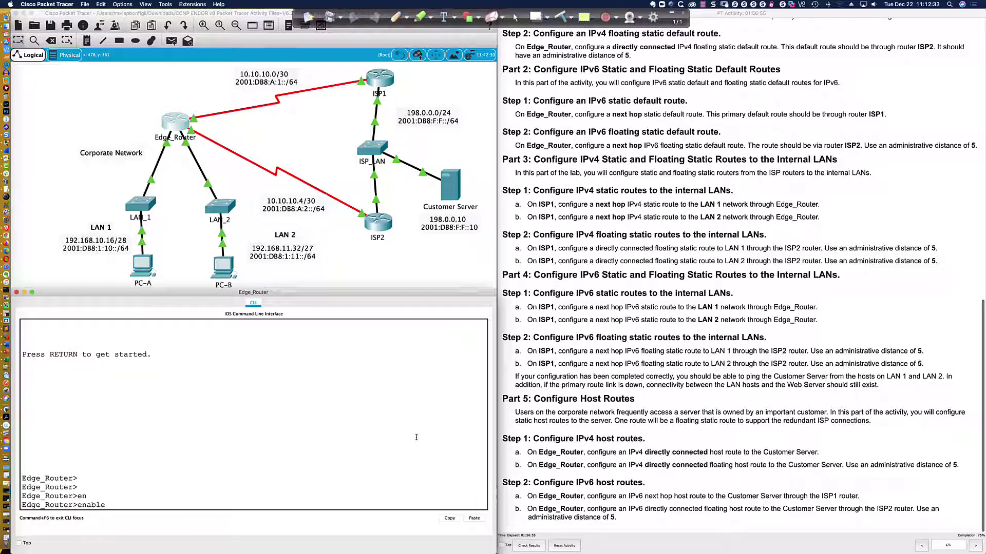
{"action": "key", "text": "Return"}
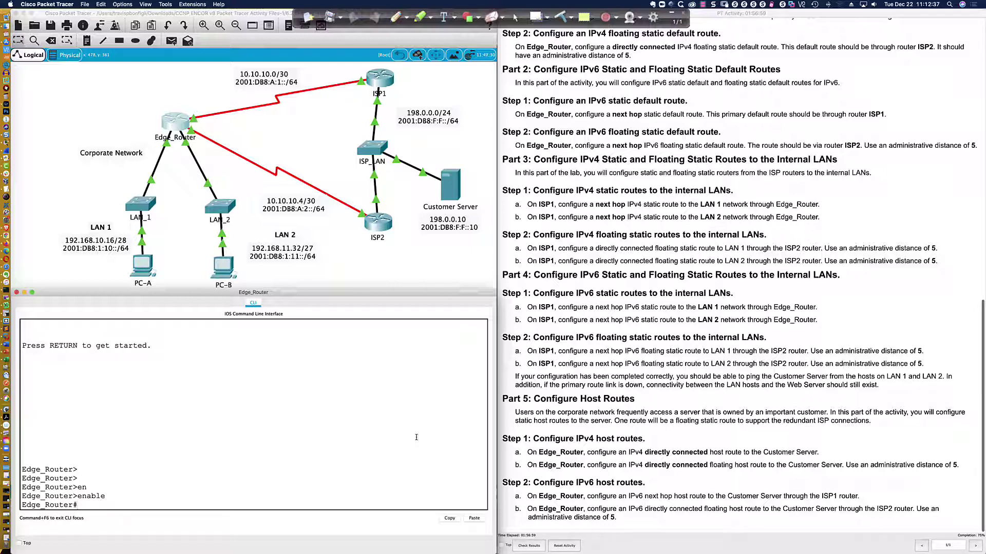
Step: Enter global configuration mode on Edge_Router
{"action": "key", "text": "Return"}
{"action": "key", "text": "Return"}
{"action": "key", "text": "Return"}
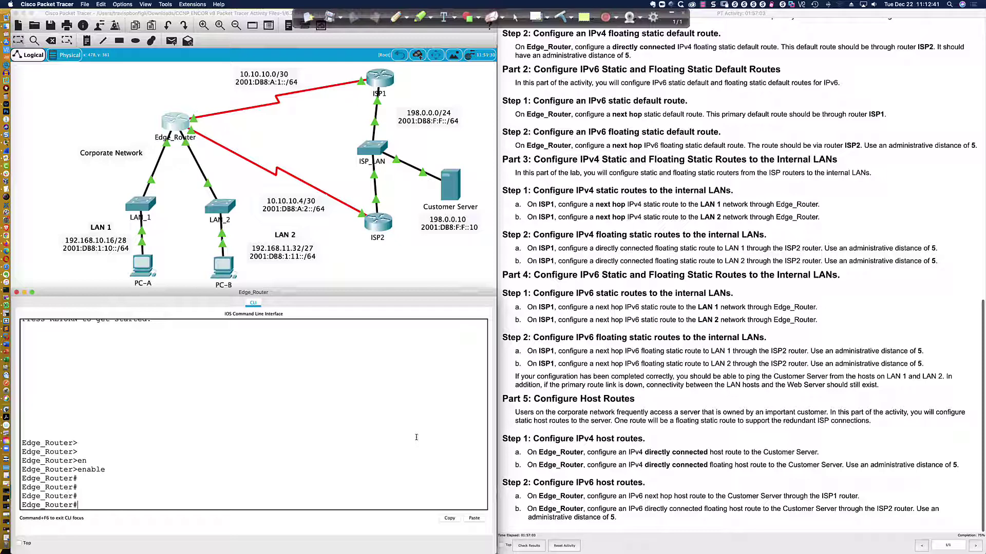
{"action": "type", "text": "conf rt"}
{"action": "key", "text": "Return"}
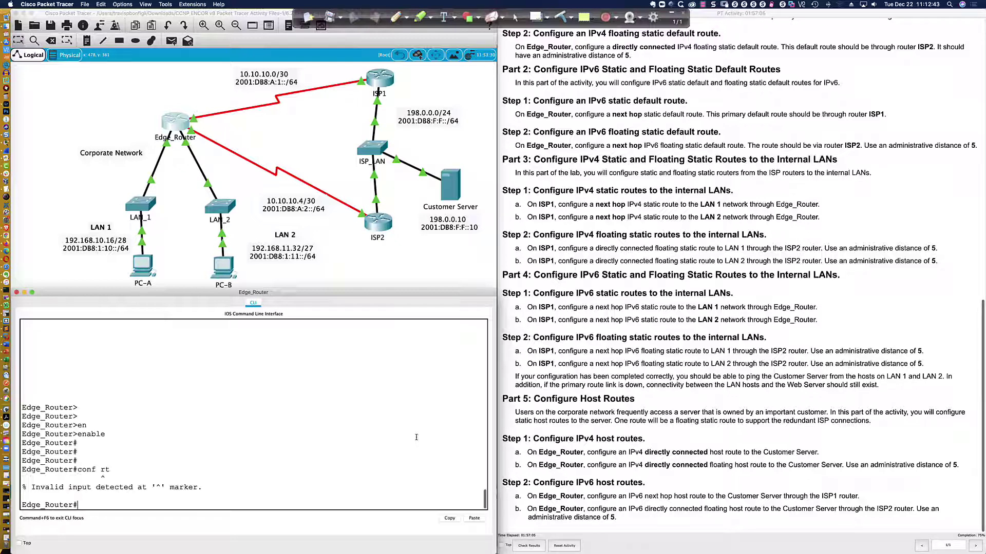
{"action": "type", "text": "conf t"}
{"action": "key", "text": "Return"}
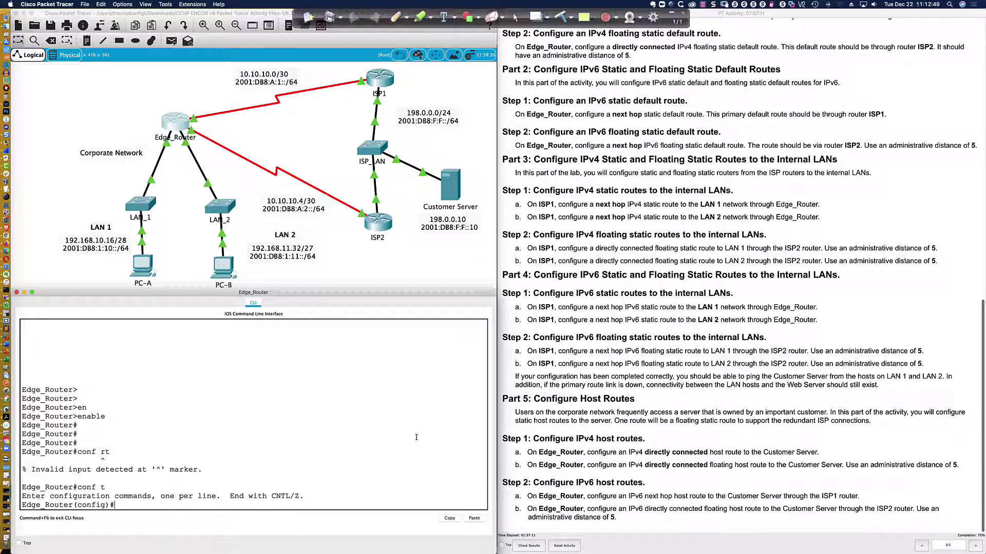
{"action": "key", "text": "Return"}
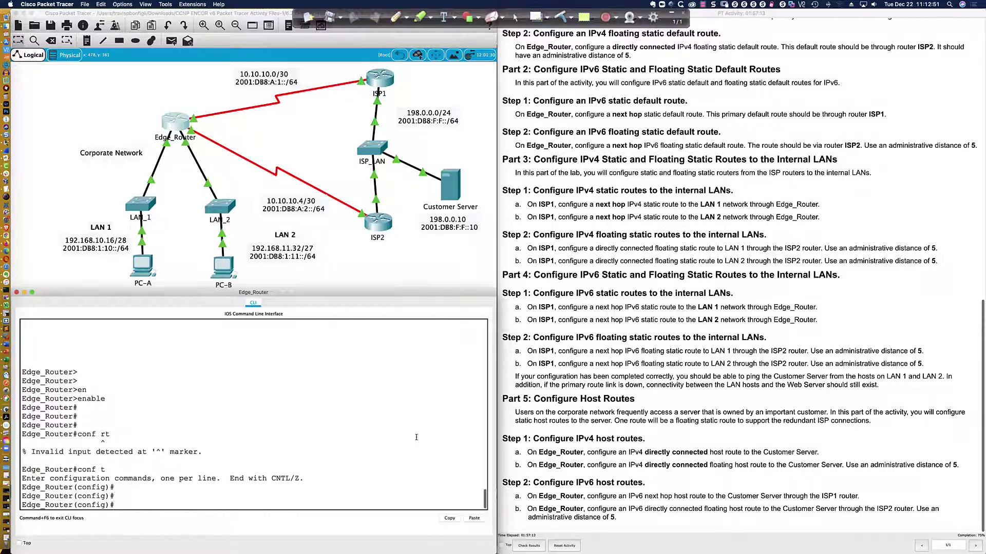
Step: Configure a directly connected IPv4 host route to 198.0.0.10 with mask 255.255.255.255 through s0/0/0 on Edge_Router
{"action": "type", "text": "ip route 198.0.0.10"}
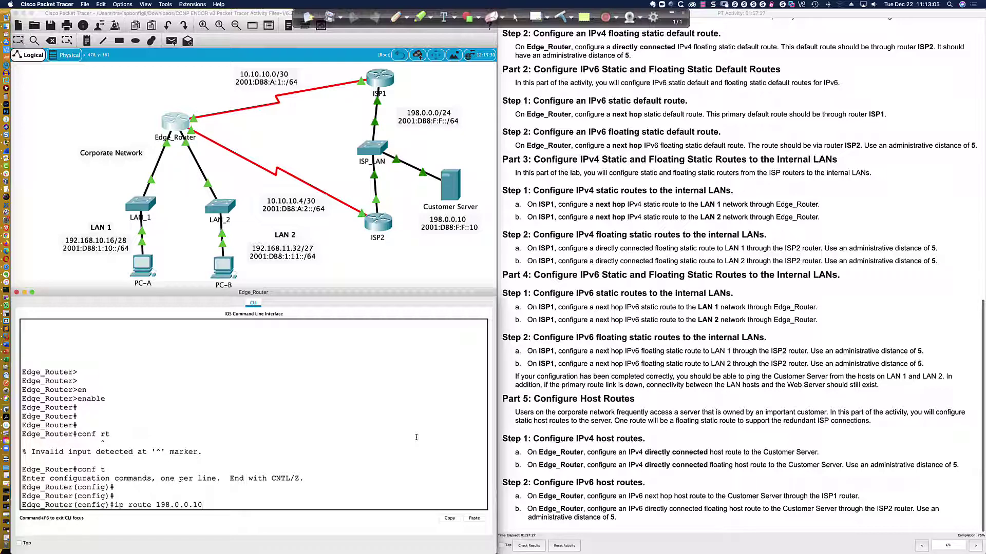
{"action": "type", "text": "255.255.255.255"}
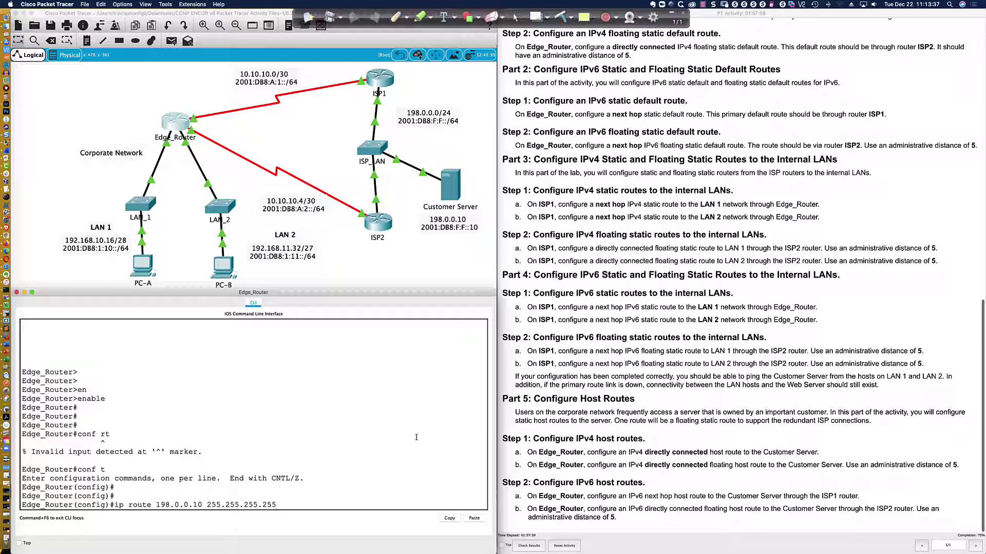
{"action": "type", "text": "s0/0/0"}
{"action": "key", "text": "Return"}
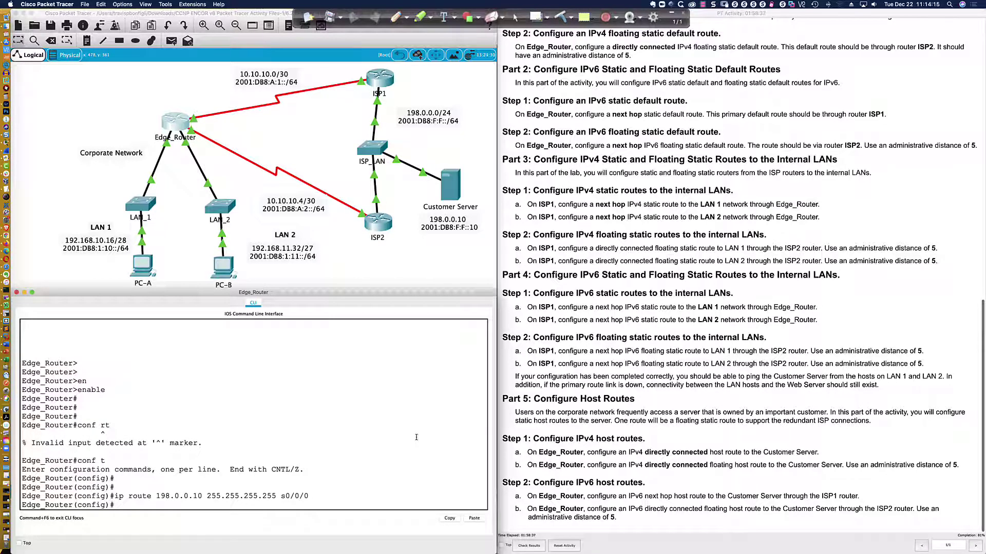
Step: Add a floating IPv4 host route to 198.0.0.10 255.255.255.255 through s0/0/1 with an administrative distance of 5
{"action": "key", "text": "Up"}
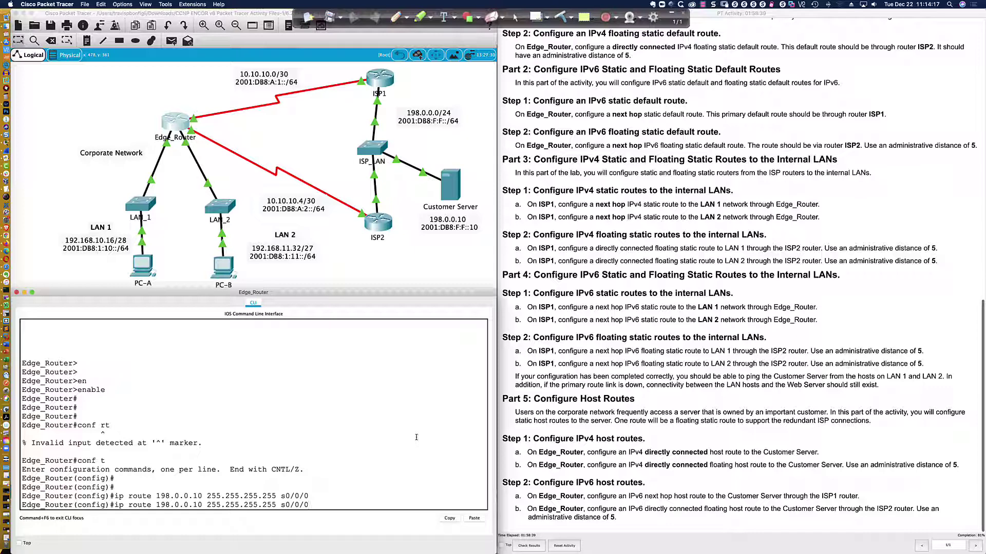
{"action": "key", "text": "BackSpace"}
{"action": "type", "text": "1 5"}
{"action": "key", "text": "Return"}
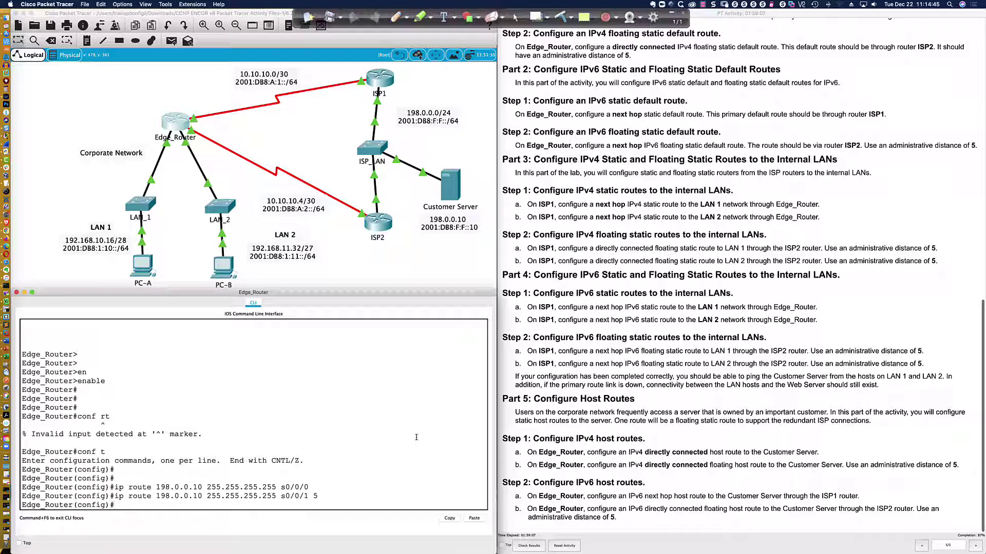
{"action": "key", "text": "Return"}
{"action": "key", "text": "Return"}
{"action": "key", "text": "Return"}
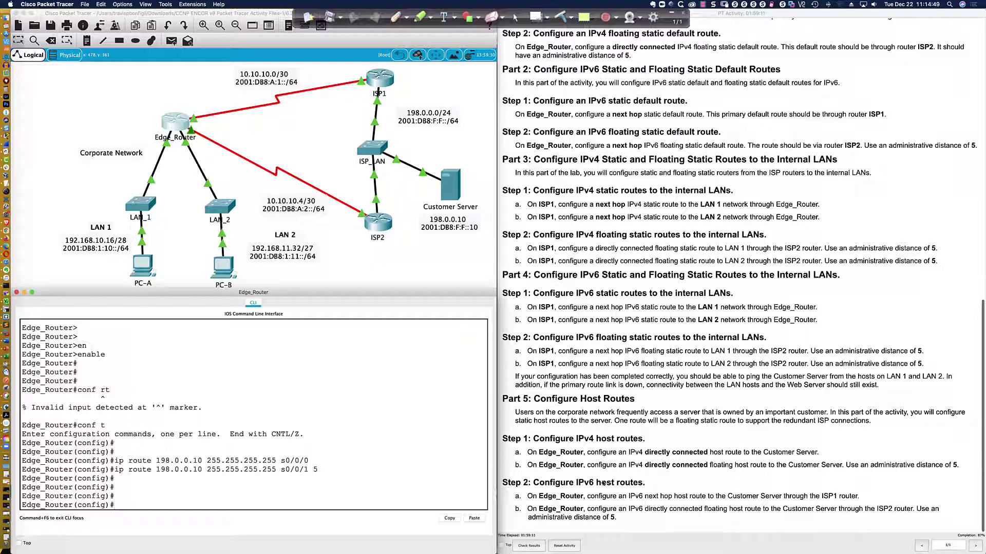
Step: Configure an IPv6 next hop host route to 2001:db8:f:f::10/128 through ISP1's address 2001:db8:a:1::1
{"action": "left_click_drag", "start_coordinate": [789, 495], "coordinate": [865, 497]}
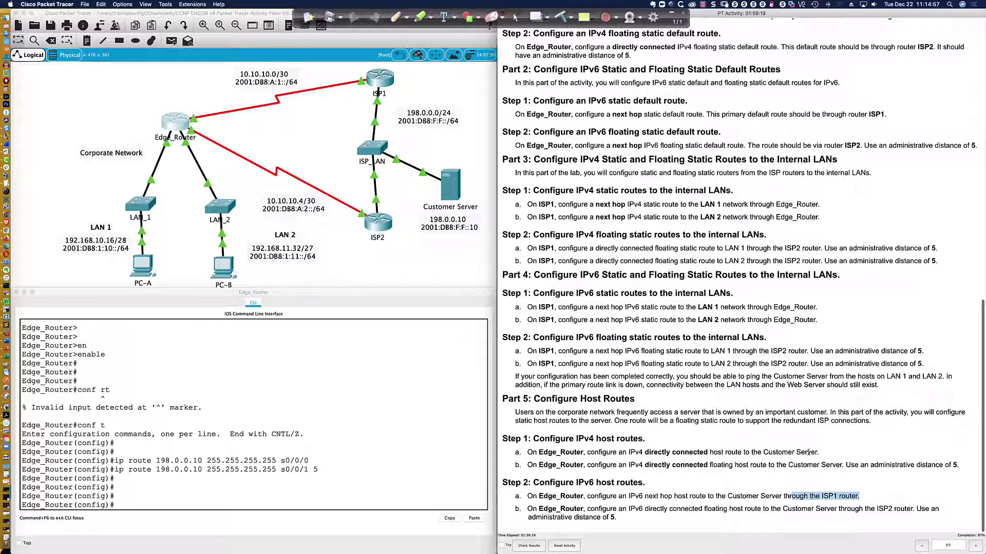
{"action": "left_click", "coordinate": [247, 507]}
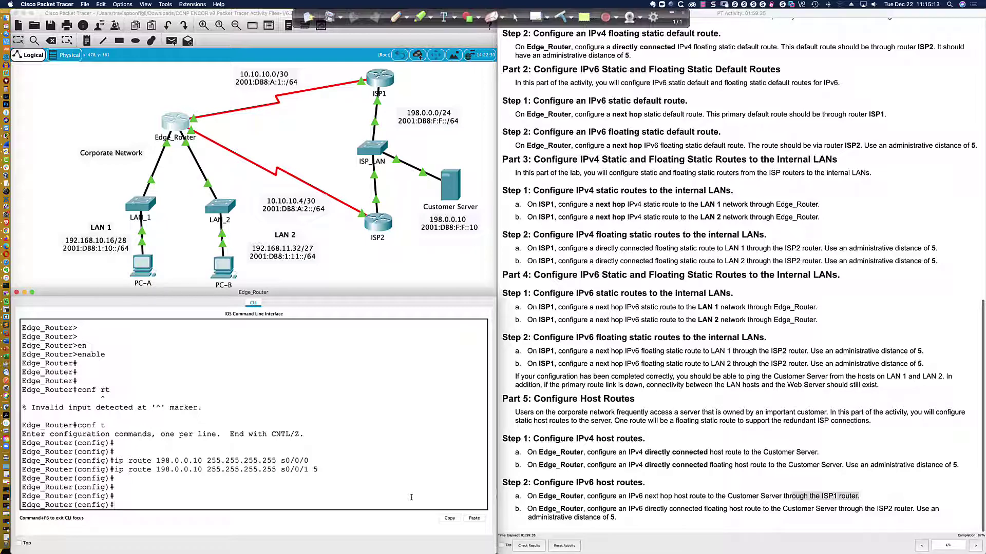
{"action": "type", "text": "ipv6 route 2001:db8:f:f::10"}
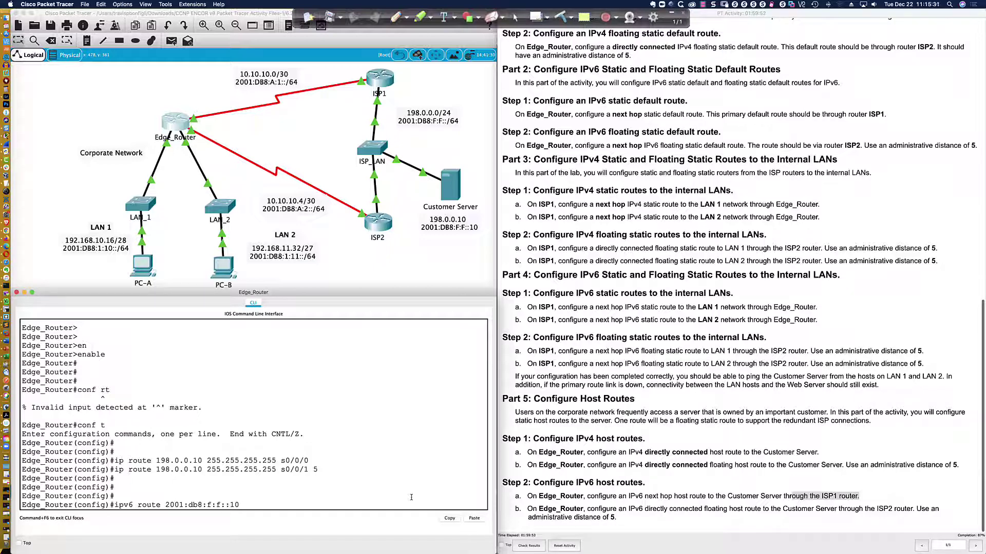
{"action": "type", "text": "/128"}
{"action": "scroll", "coordinate": [667, 495], "scroll_direction": "up", "scroll_amount": 1}
{"action": "scroll", "coordinate": [669, 495], "scroll_direction": "up", "scroll_amount": 15}
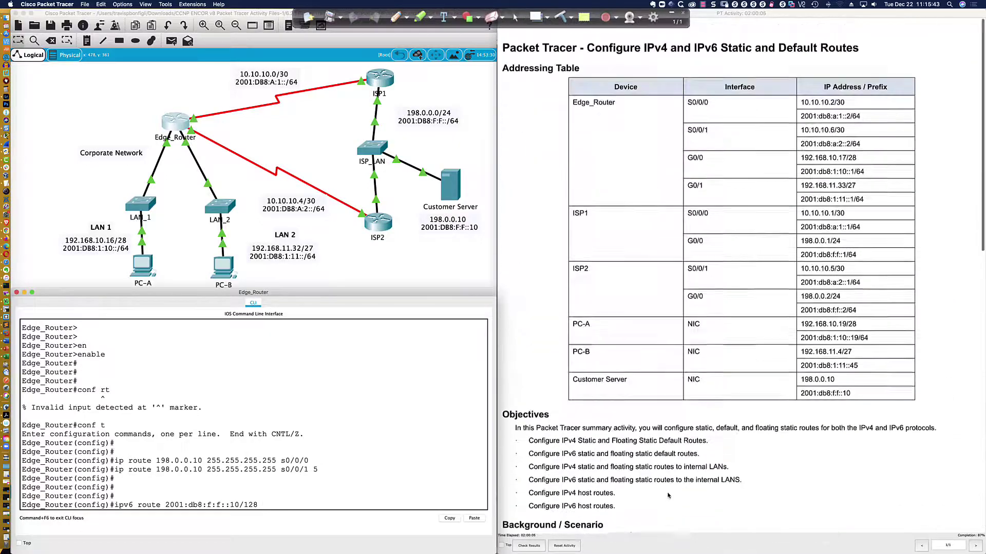
{"action": "scroll", "coordinate": [668, 308], "scroll_direction": "down", "scroll_amount": 5}
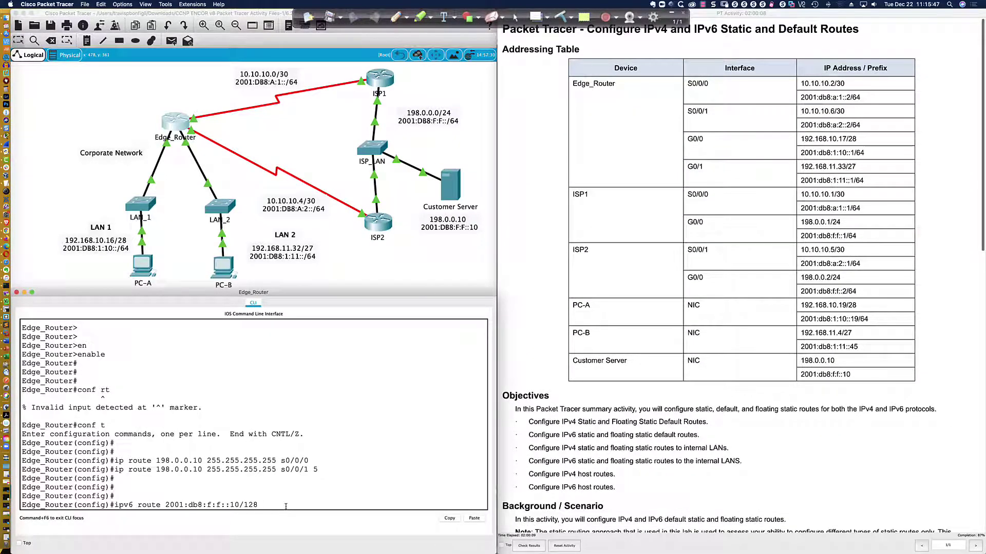
{"action": "type", "text": "2001:db8:a:1::1"}
{"action": "left_click_drag", "start_coordinate": [258, 505], "coordinate": [166, 505]}
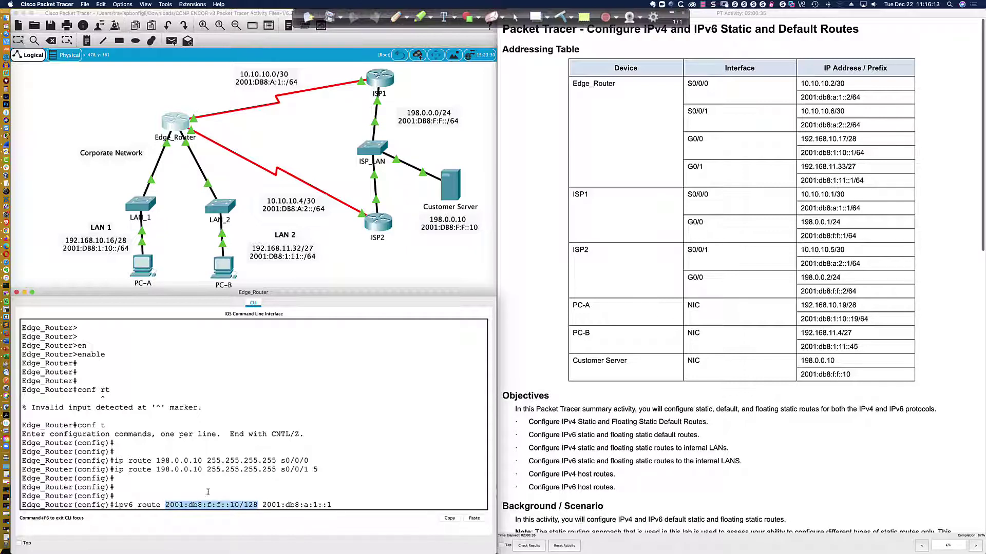
{"action": "left_click", "coordinate": [334, 505]}
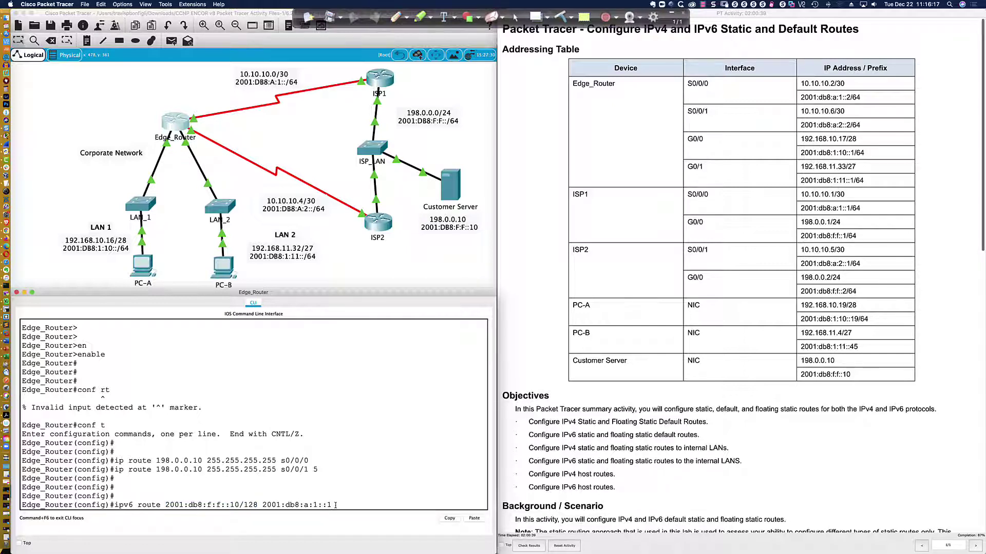
{"action": "key", "text": "Return"}
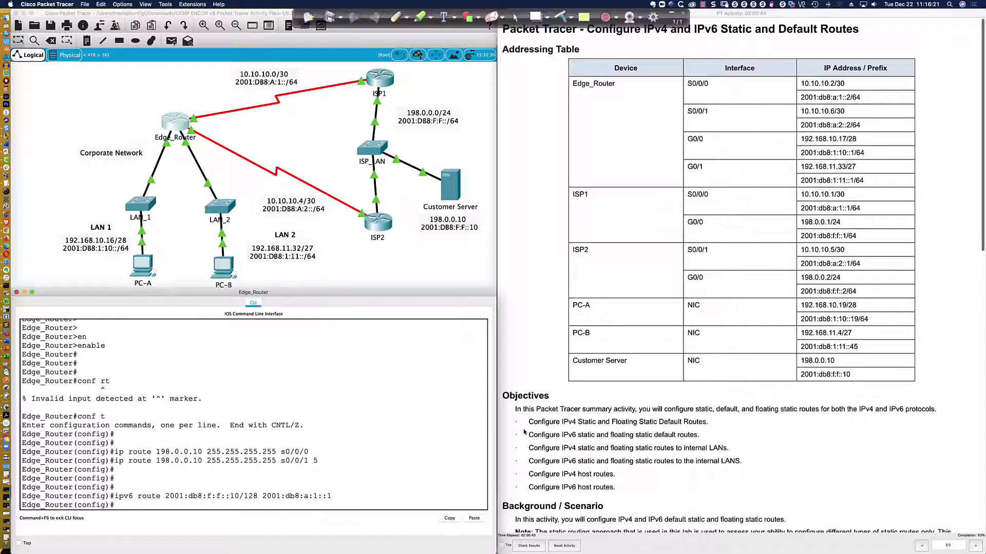
Step: Add a directly connected IPv6 host route to 2001:db8:f:f::10/128 through s0/0/1 without an administrative distance
{"action": "scroll", "coordinate": [523, 432], "scroll_direction": "down", "scroll_amount": 15}
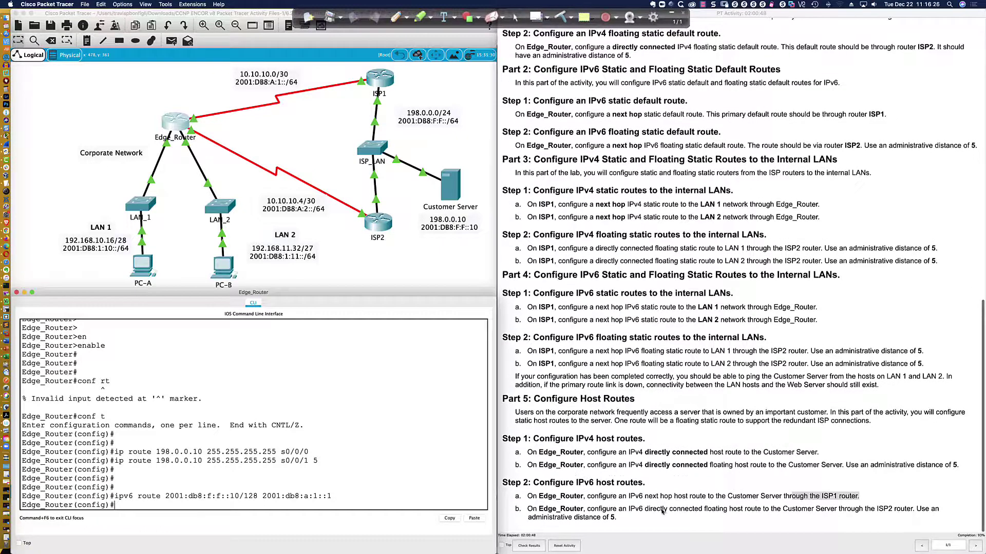
{"action": "left_click", "coordinate": [637, 497]}
{"action": "left_click_drag", "start_coordinate": [637, 496], "coordinate": [691, 497]}
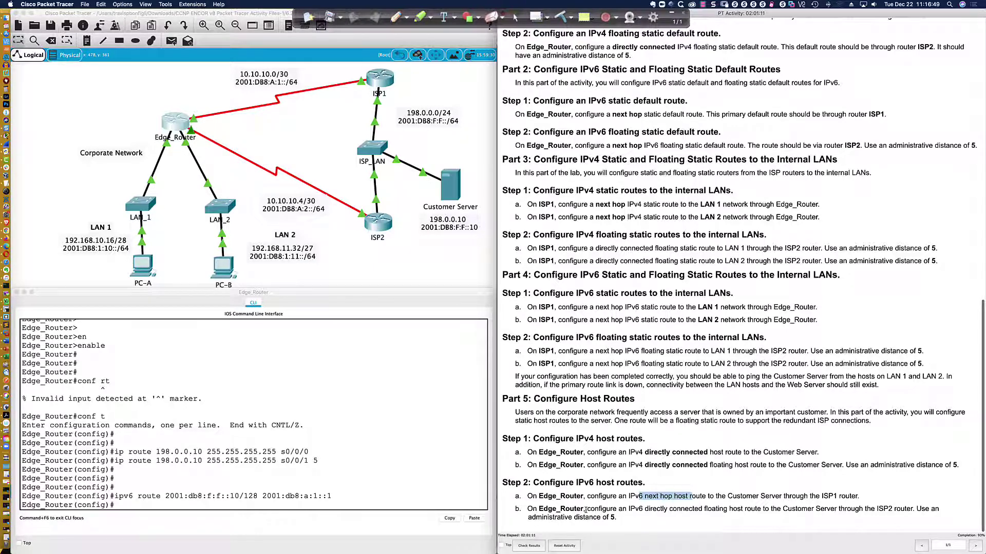
{"action": "left_click_drag", "start_coordinate": [585, 510], "coordinate": [727, 510]}
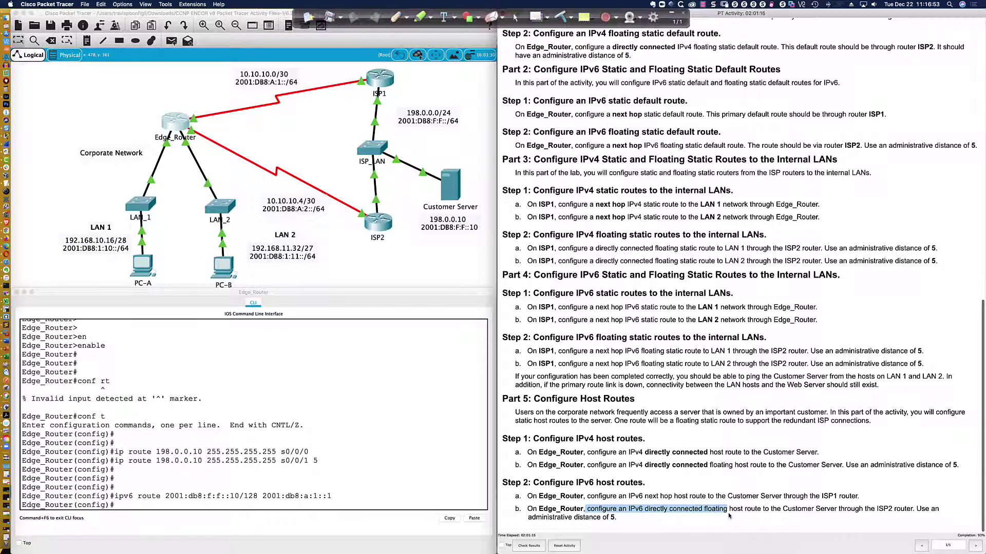
{"action": "left_click", "coordinate": [338, 504]}
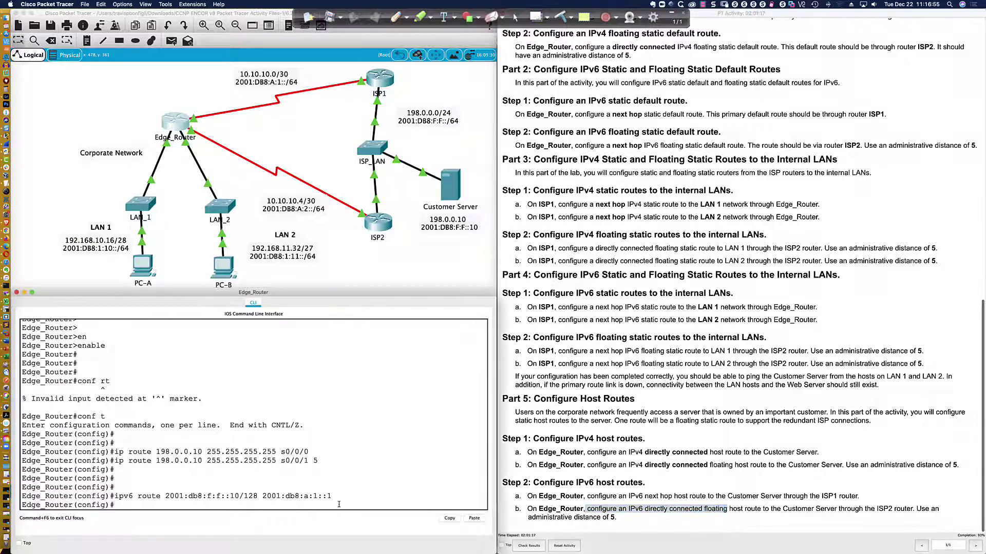
{"action": "key", "text": "Up"}
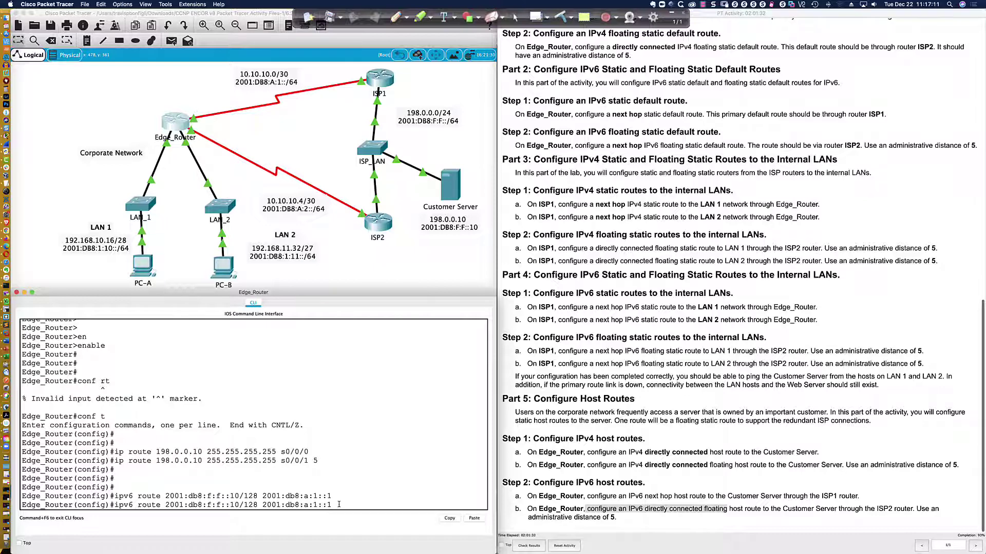
{"action": "key", "text": "BackSpace"}
{"action": "key", "text": "BackSpace"}
{"action": "key", "text": "BackSpace"}
{"action": "key", "text": "BackSpace"}
{"action": "key", "text": "BackSpace"}
{"action": "key", "text": "BackSpace"}
{"action": "key", "text": "BackSpace"}
{"action": "key", "text": "BackSpace"}
{"action": "key", "text": "BackSpace"}
{"action": "key", "text": "BackSpace"}
{"action": "key", "text": "BackSpace"}
{"action": "key", "text": "BackSpace"}
{"action": "key", "text": "BackSpace"}
{"action": "key", "text": "BackSpace"}
{"action": "key", "text": "BackSpace"}
{"action": "type", "text": "s0/0/0"}
{"action": "key", "text": "BackSpace"}
{"action": "type", "text": "1"}
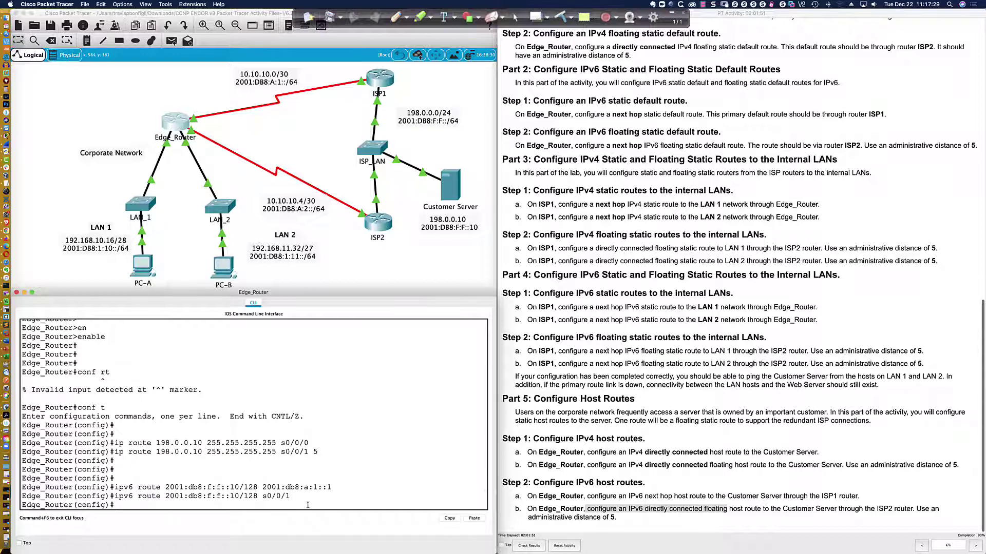
Step: Enter the IPv6 host route to 2001:db8:f:f::10/128 through s0/0/1 again with an administrative distance of 5
{"action": "key", "text": "Up"}
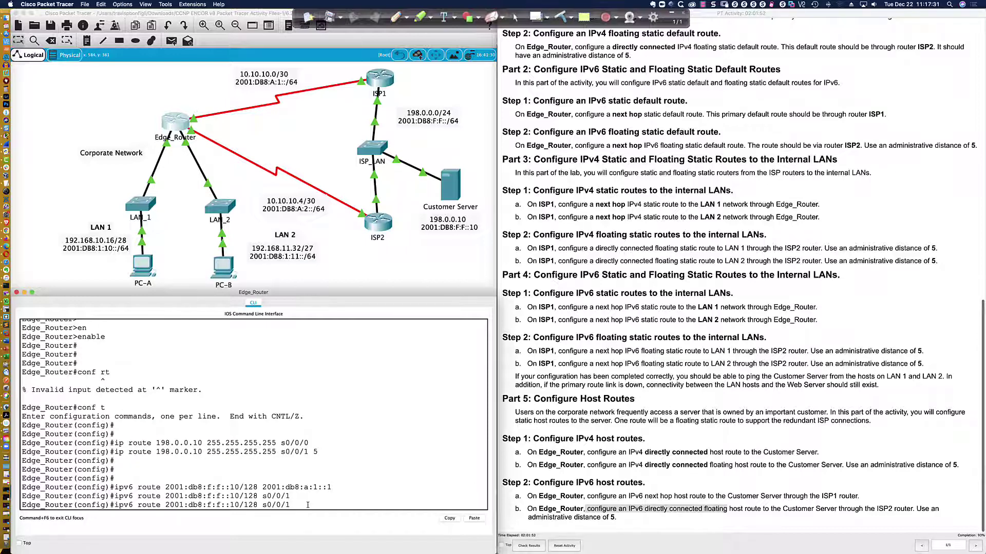
{"action": "type", "text": "5"}
{"action": "key", "text": "Return"}
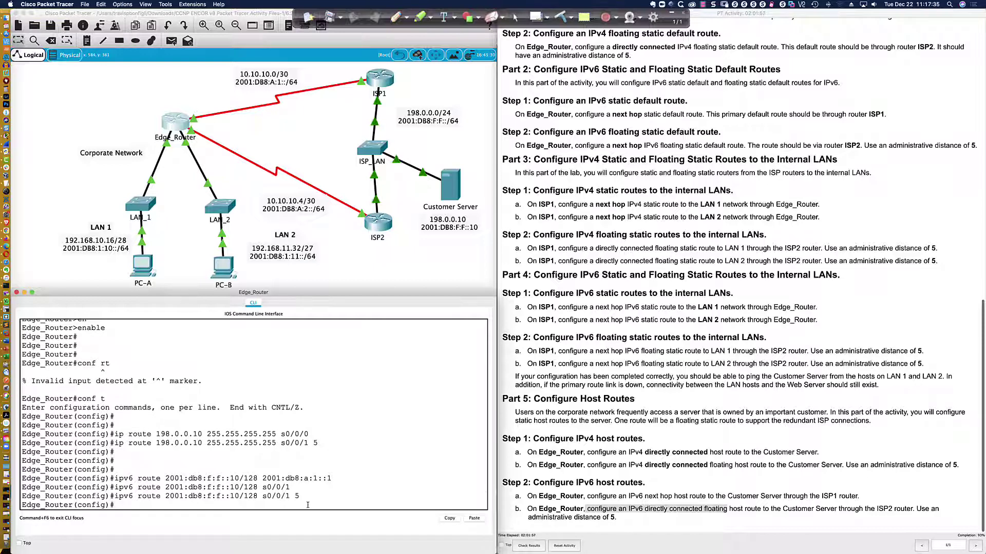
Step: Remove the IPv6 host route to 2001:db8:f:f::10/128 through s0/0/1 without specifying an administrative distance
{"action": "key", "text": "Up"}
{"action": "key", "text": "Up"}
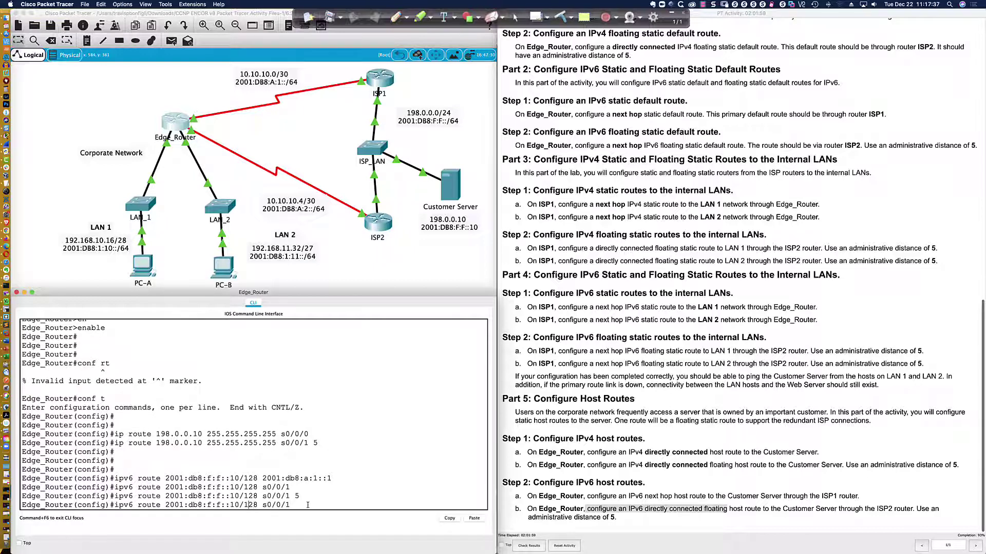
{"action": "key", "text": "Left"}
{"action": "key", "text": "Left"}
{"action": "key", "text": "Left"}
{"action": "key", "text": "Left"}
{"action": "key", "text": "Left"}
{"action": "key", "text": "Left"}
{"action": "key", "text": "Left"}
{"action": "key", "text": "Left"}
{"action": "key", "text": "Left"}
{"action": "key", "text": "Left"}
{"action": "key", "text": "Left"}
{"action": "key", "text": "Left"}
{"action": "key", "text": "Left"}
{"action": "key", "text": "Left"}
{"action": "key", "text": "Left"}
{"action": "key", "text": "Left"}
{"action": "key", "text": "Left"}
{"action": "key", "text": "Left"}
{"action": "key", "text": "Left"}
{"action": "key", "text": "Left"}
{"action": "type", "text": "no"}
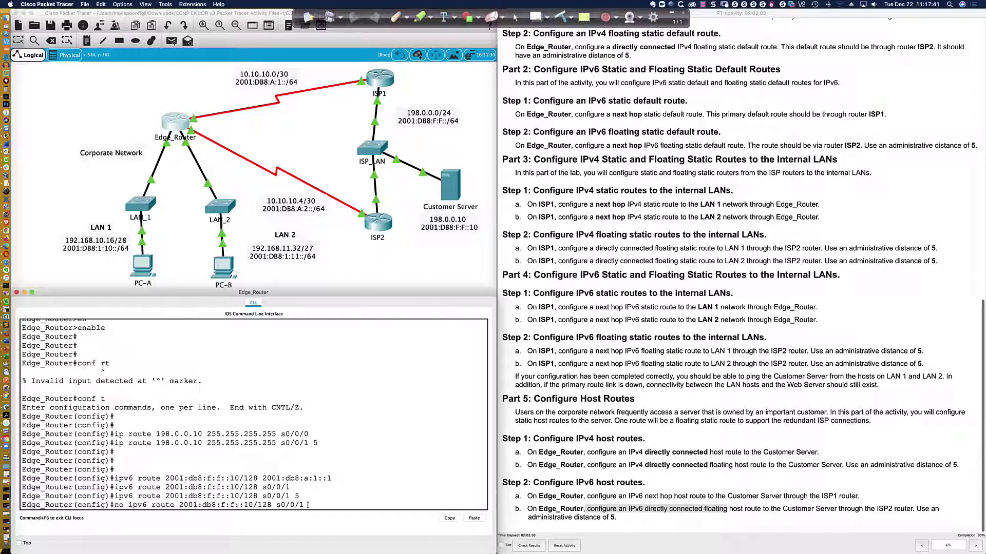
{"action": "key", "text": "Return"}
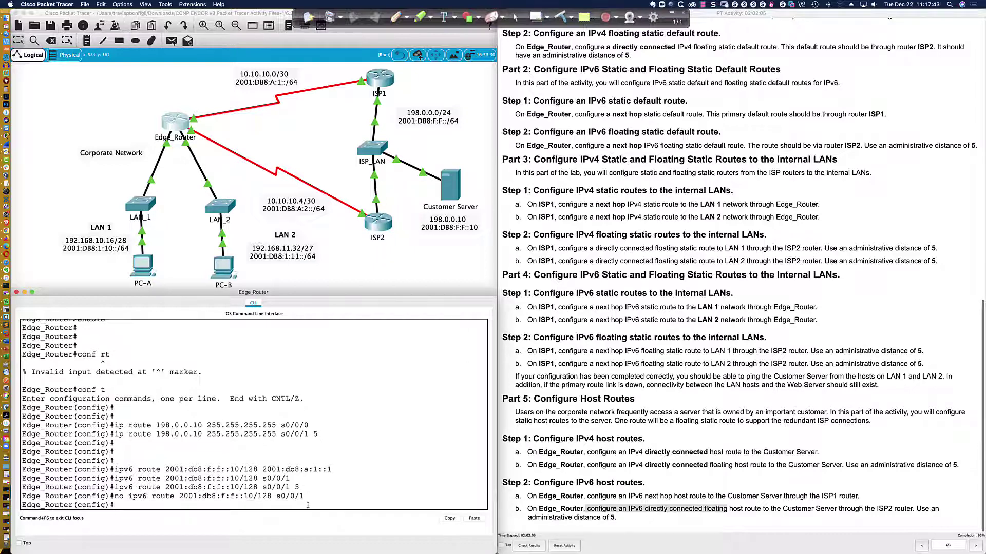
Step: Examine the static route entries in Edge_Router's running configuration and check the interface of its link to ISP2
{"action": "type", "text": "do sh run"}
{"action": "key", "text": "Return"}
{"action": "key", "text": "space"}
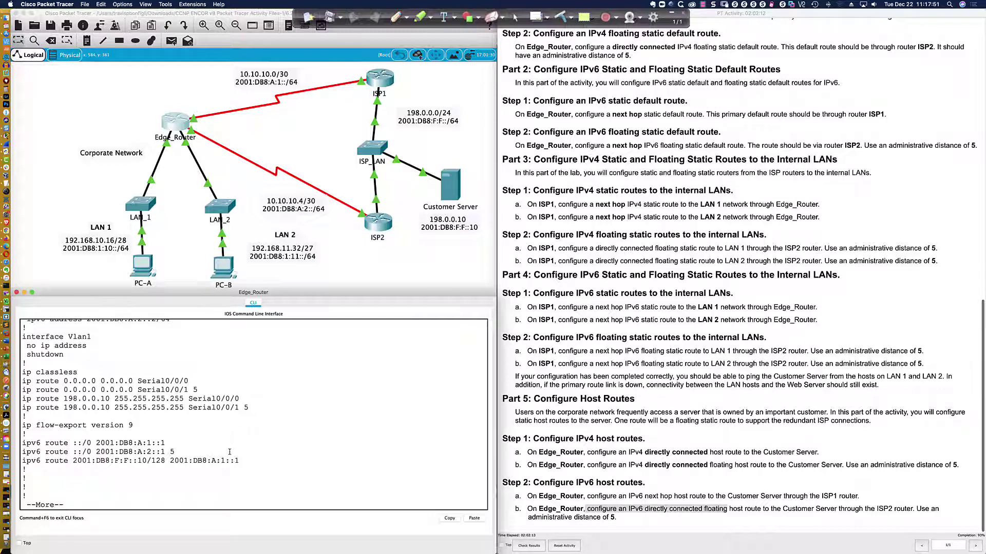
{"action": "key", "text": "space"}
{"action": "scroll", "coordinate": [227, 403], "scroll_direction": "up", "scroll_amount": 3}
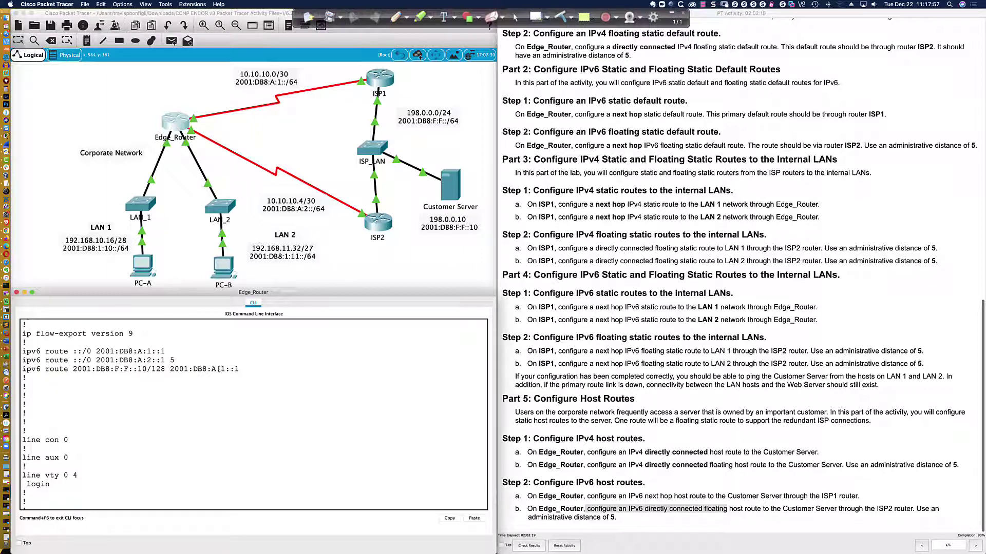
{"action": "left_click", "coordinate": [359, 219]}
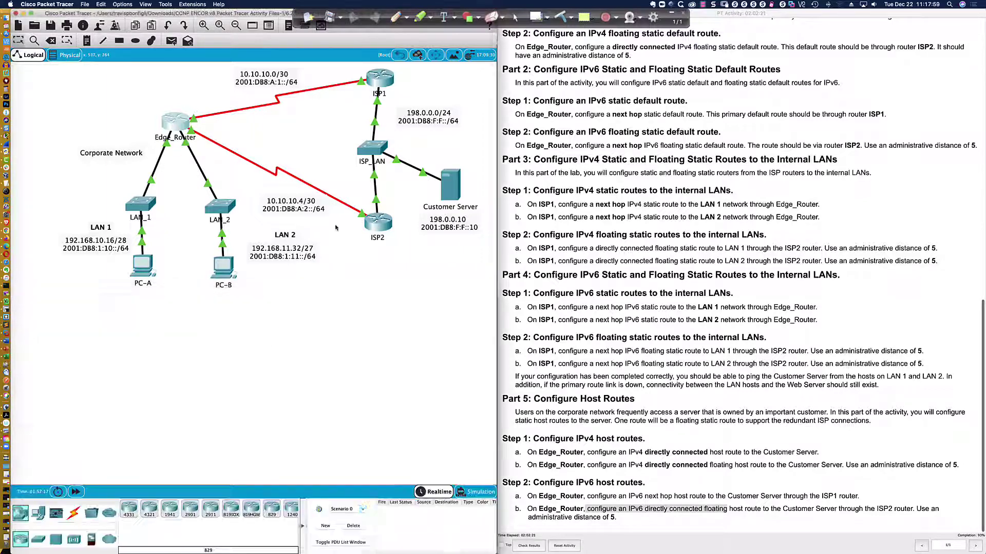
{"action": "mouse_move", "coordinate": [211, 142]}
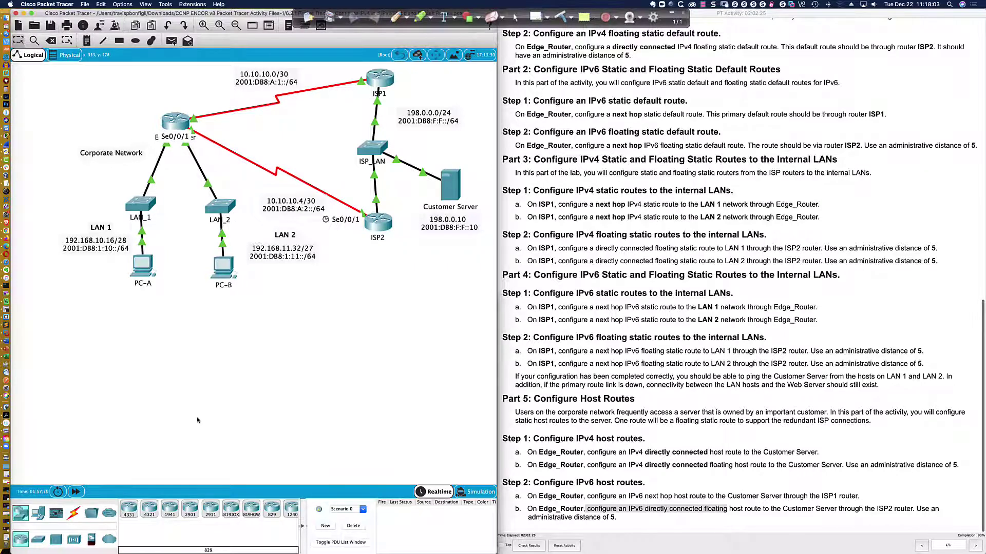
{"action": "left_click", "coordinate": [176, 122]}
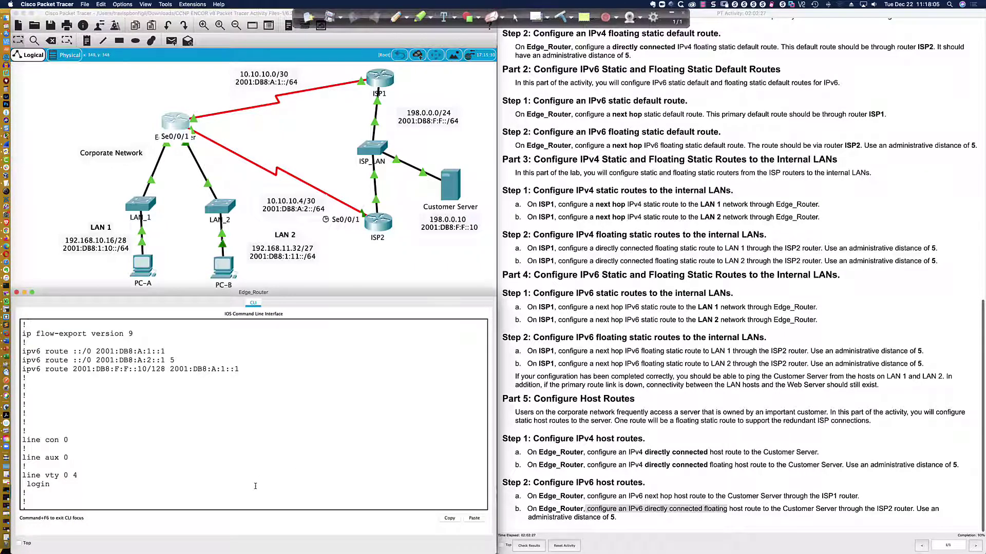
Step: Try to remove the IPv6 host route to 2001:db8:f:f::10/128 through s0/0/1 with distance 5, checking the command's options
{"action": "key", "text": "Return"}
{"action": "type", "text": "do sh run"}
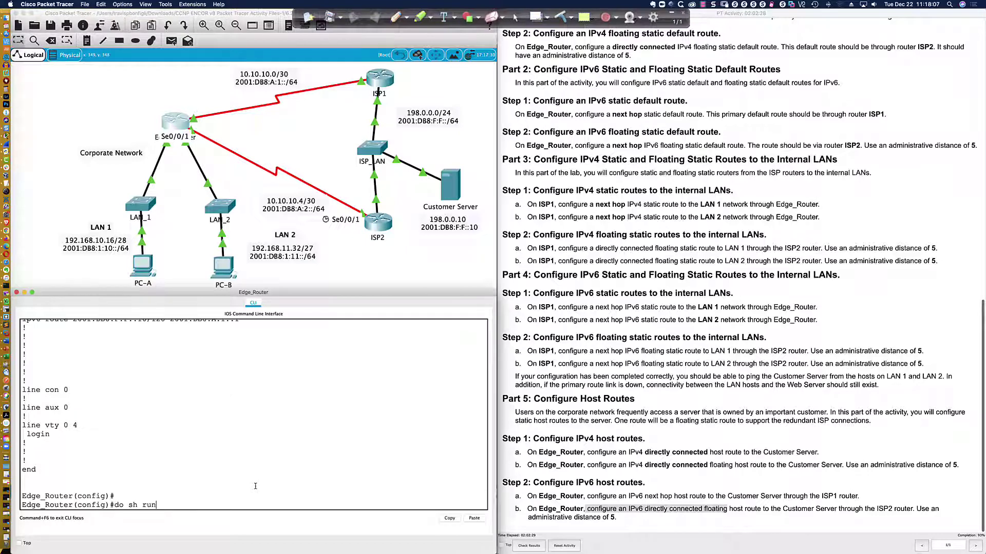
{"action": "key", "text": "Up"}
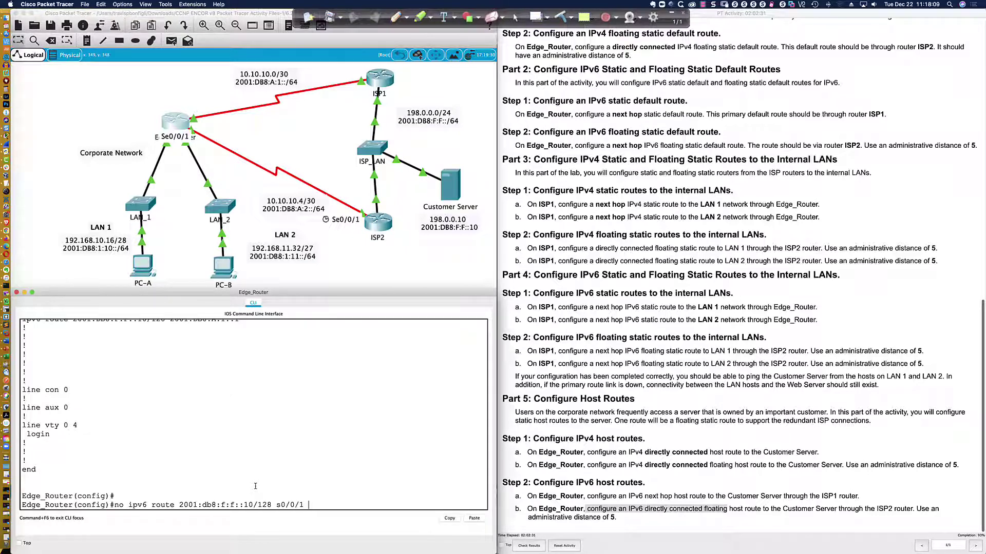
{"action": "type", "text": "5"}
{"action": "type", "text": " ?"}
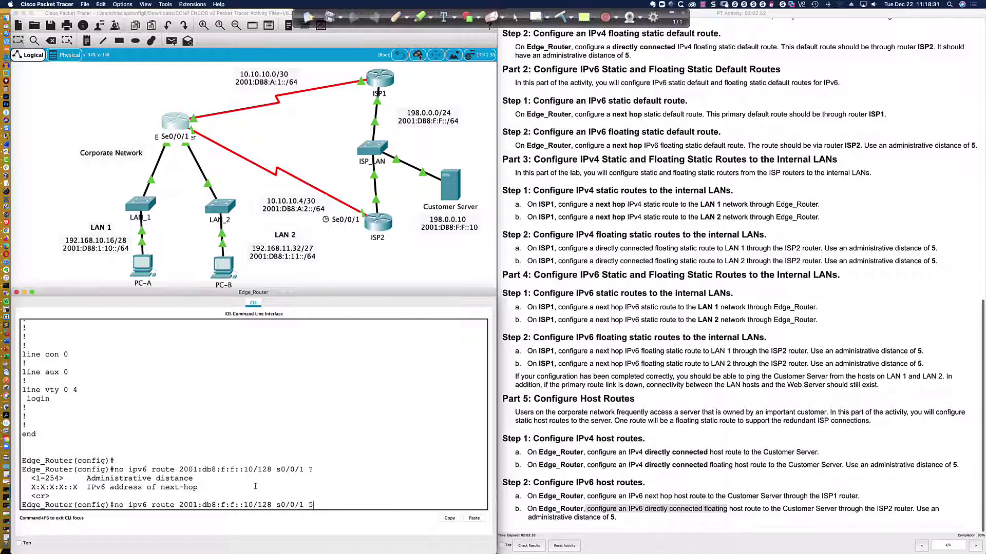
{"action": "key", "text": "Return"}
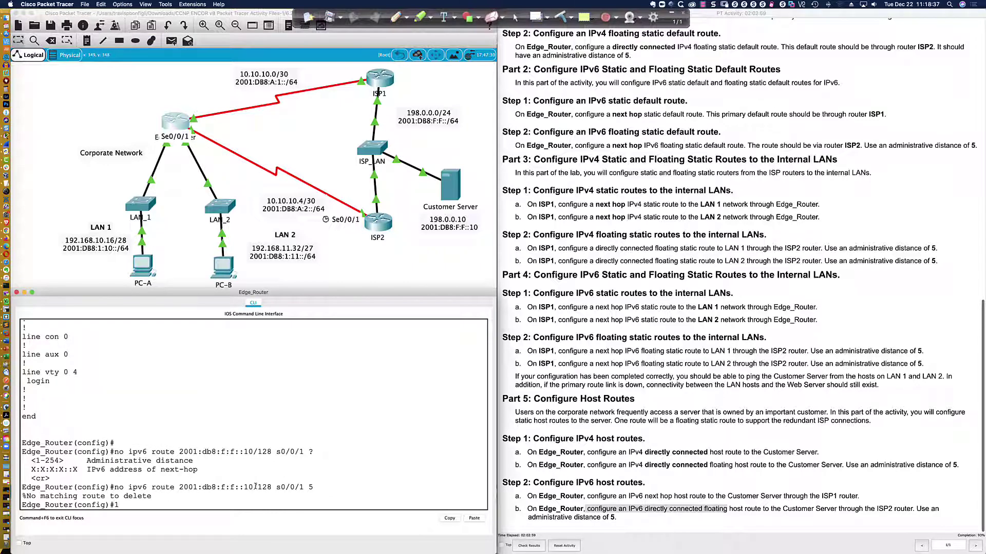
Step: Enter the IPv6 host route to 2001:db8:f:f::10/128 through s0/0/1 with an administrative distance of 5
{"action": "key", "text": "Up"}
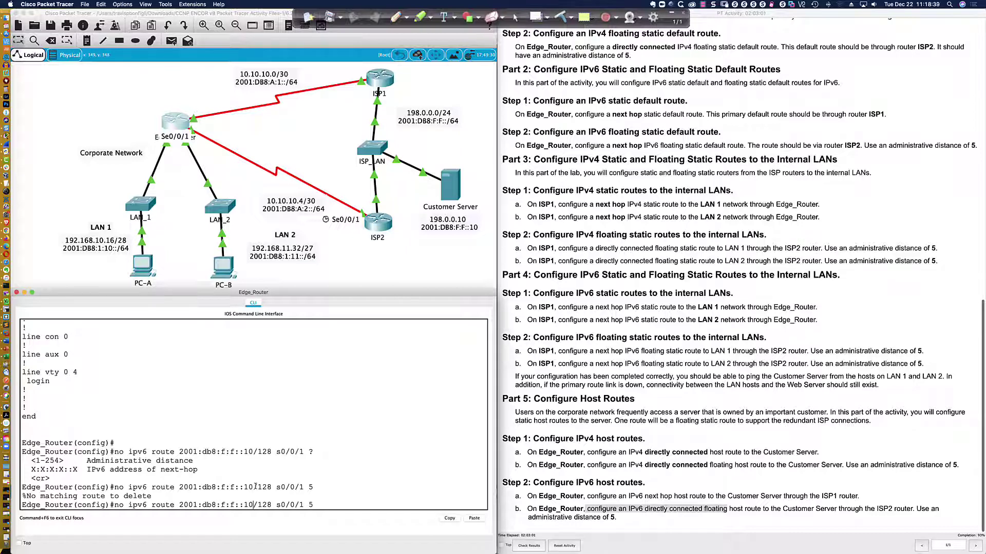
{"action": "key", "text": "Left"}
{"action": "key", "text": "Left"}
{"action": "key", "text": "Left"}
{"action": "key", "text": "Left"}
{"action": "key", "text": "Left"}
{"action": "key", "text": "Left"}
{"action": "key", "text": "Left"}
{"action": "key", "text": "Left"}
{"action": "key", "text": "Left"}
{"action": "key", "text": "Left"}
{"action": "key", "text": "Left"}
{"action": "key", "text": "Left"}
{"action": "key", "text": "Left"}
{"action": "key", "text": "Left"}
{"action": "key", "text": "Left"}
{"action": "key", "text": "Left"}
{"action": "key", "text": "Left"}
{"action": "key", "text": "Left"}
{"action": "key", "text": "Left"}
{"action": "key", "text": "Left"}
{"action": "key", "text": "BackSpace"}
{"action": "key", "text": "BackSpace"}
{"action": "key", "text": "BackSpace"}
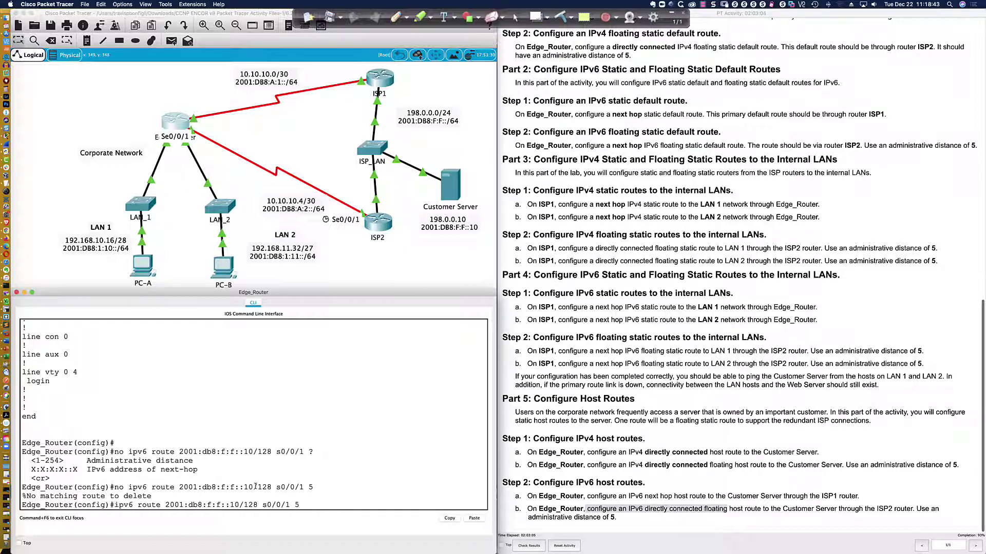
{"action": "key", "text": "Return"}
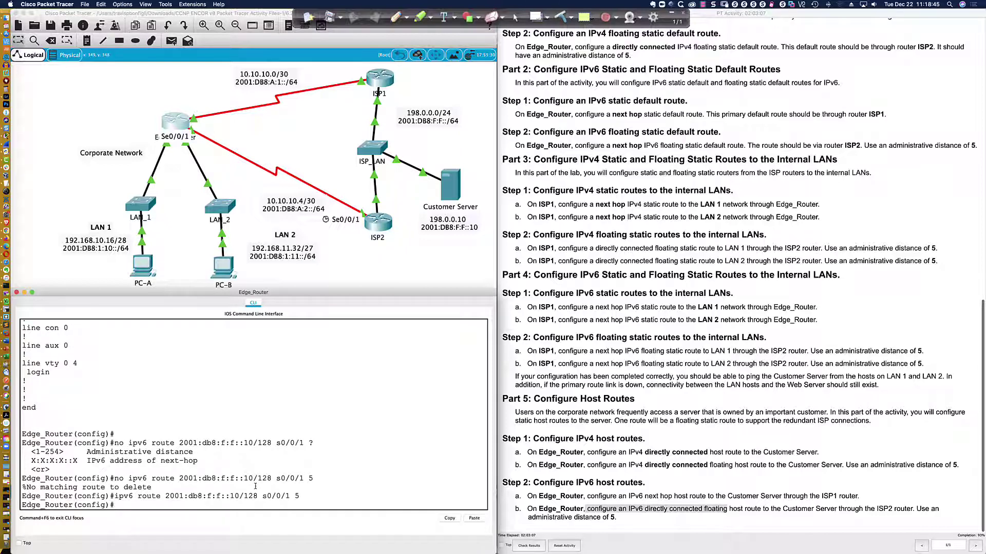
Step: Examine the static routes in Edge_Router's running configuration against the lab's IPv6 floating host route instruction
{"action": "type", "text": "do sh run"}
{"action": "key", "text": "Return"}
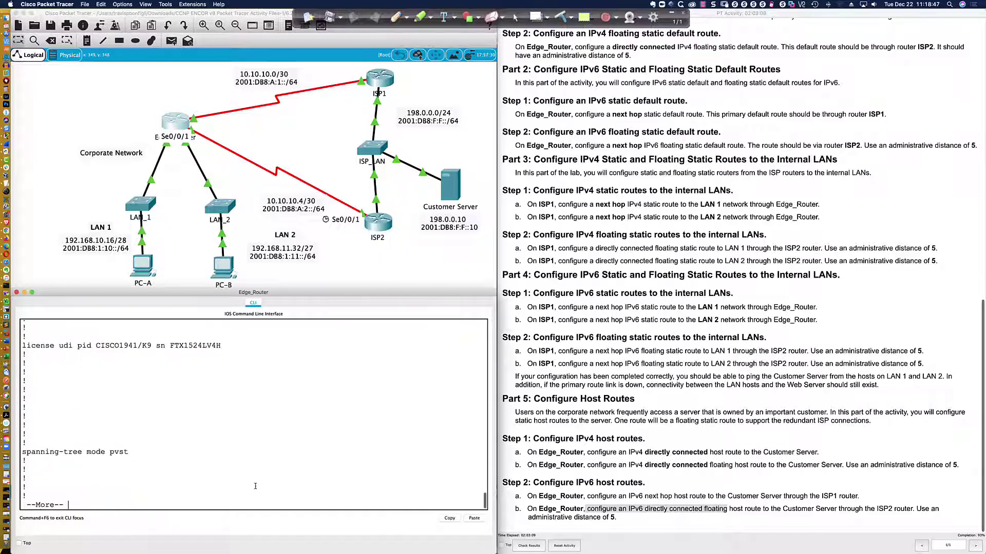
{"action": "key", "text": "space"}
{"action": "key", "text": "space"}
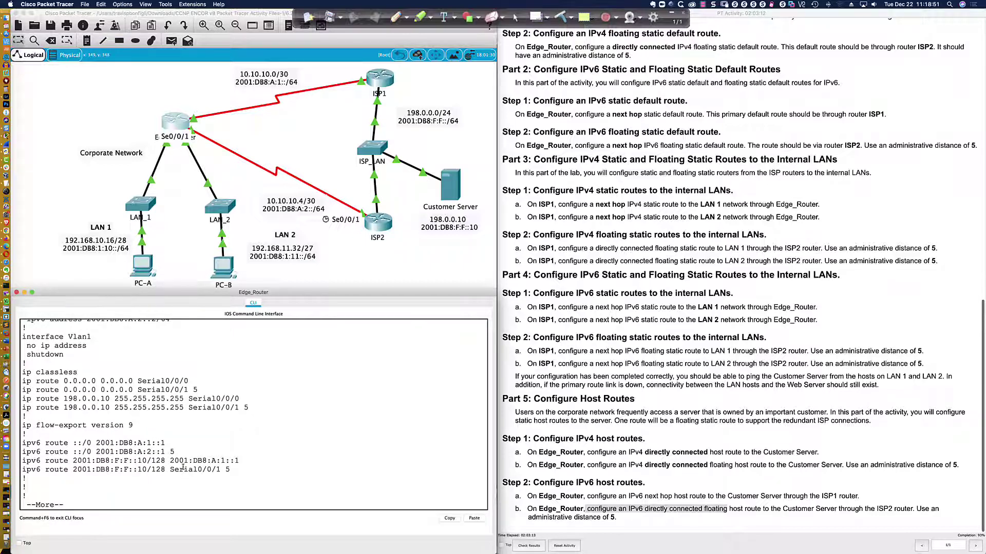
{"action": "left_click", "coordinate": [666, 508]}
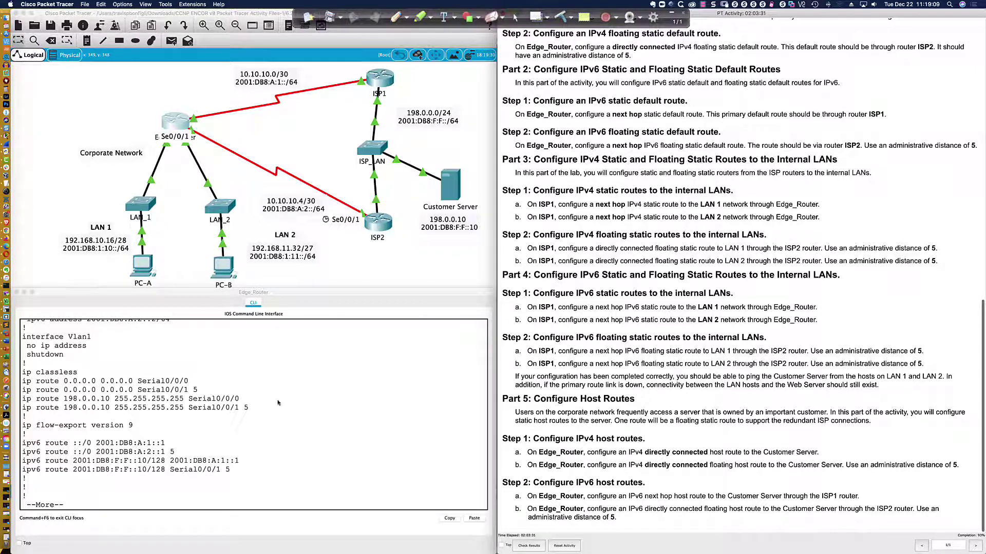
Step: Check the activity results and review the assessment items, then return to the topology with the instructions beside it
{"action": "left_click", "coordinate": [529, 546]}
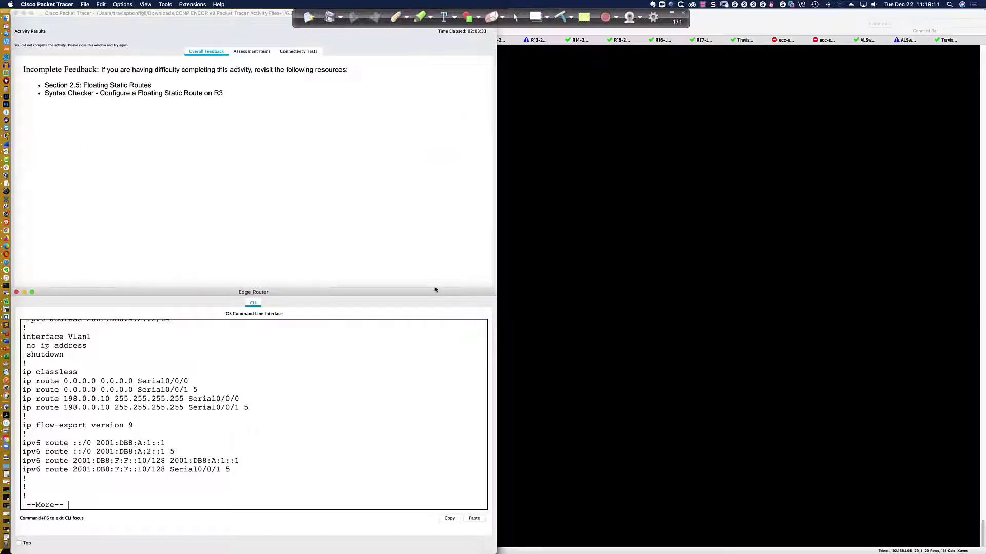
{"action": "left_click", "coordinate": [251, 53]}
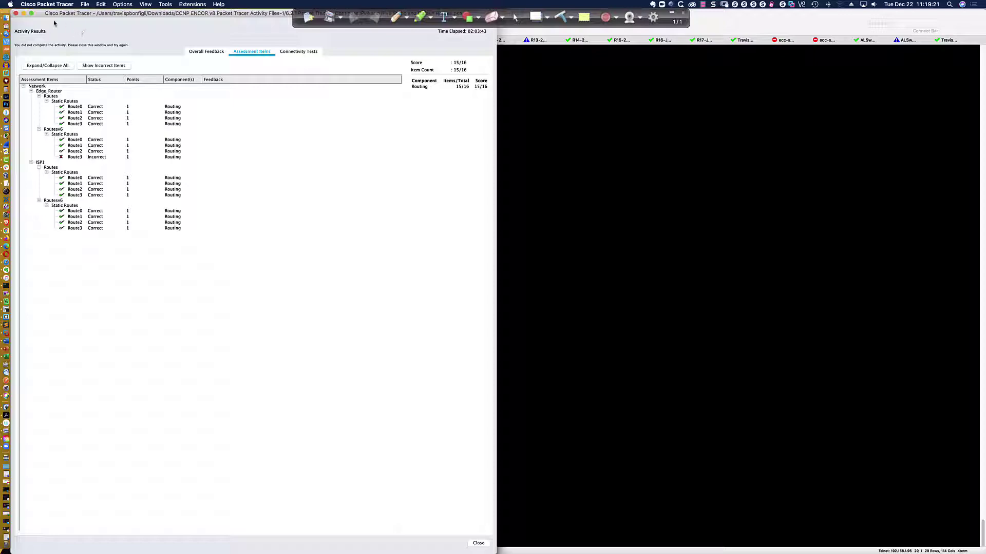
{"action": "left_click", "coordinate": [16, 14]}
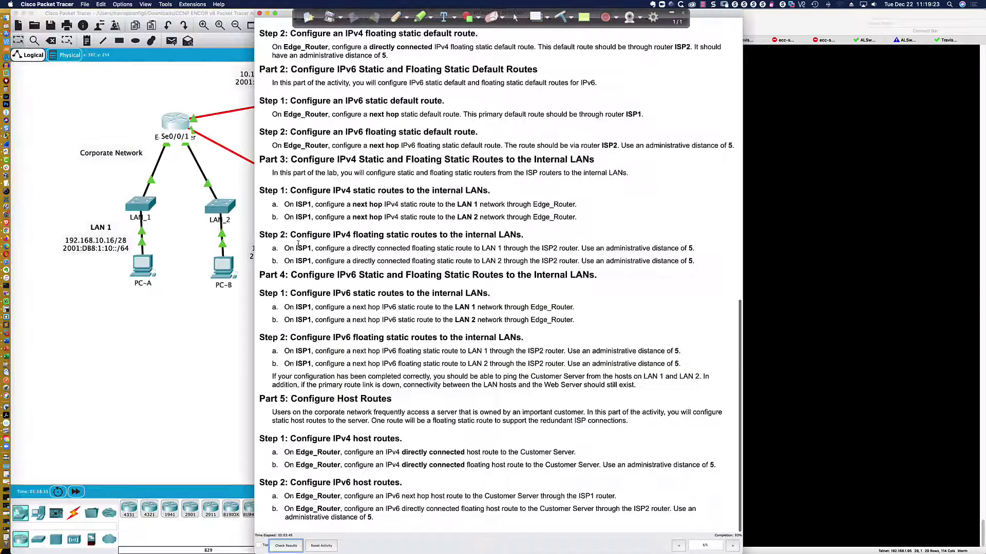
{"action": "left_click_drag", "start_coordinate": [703, 14], "coordinate": [946, 11]}
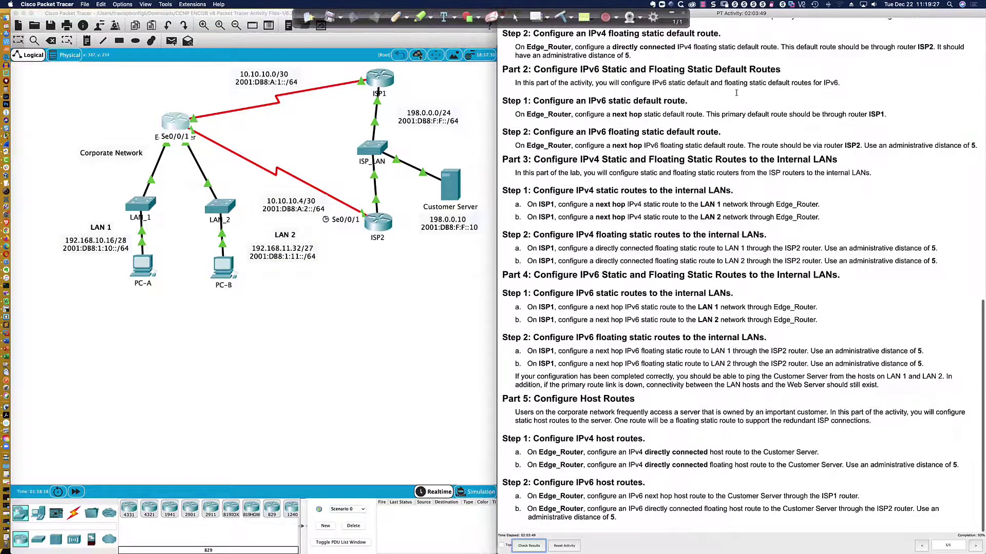
Step: Leave configuration mode on Edge_Router and save the running configuration with wri mem
{"action": "left_click", "coordinate": [174, 121]}
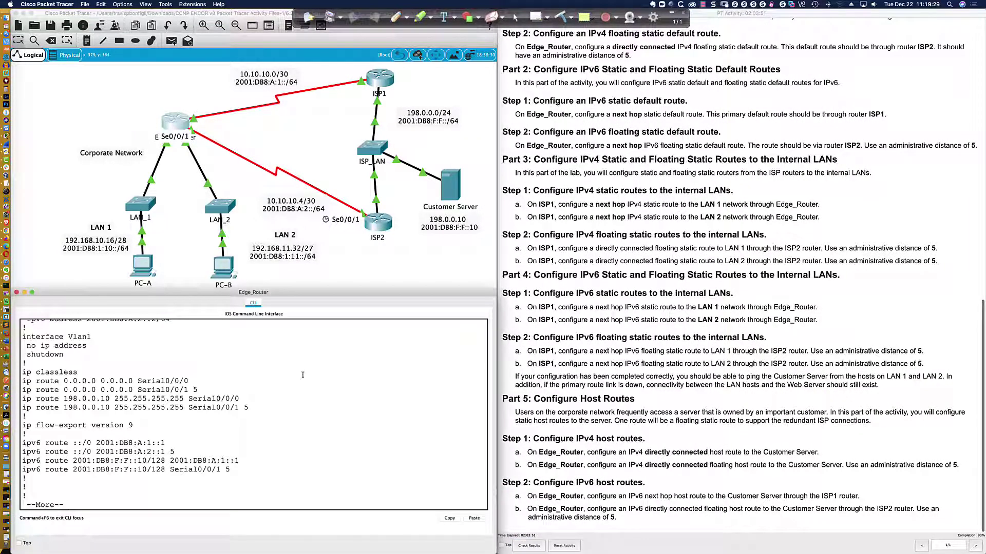
{"action": "type", "text": "qend"}
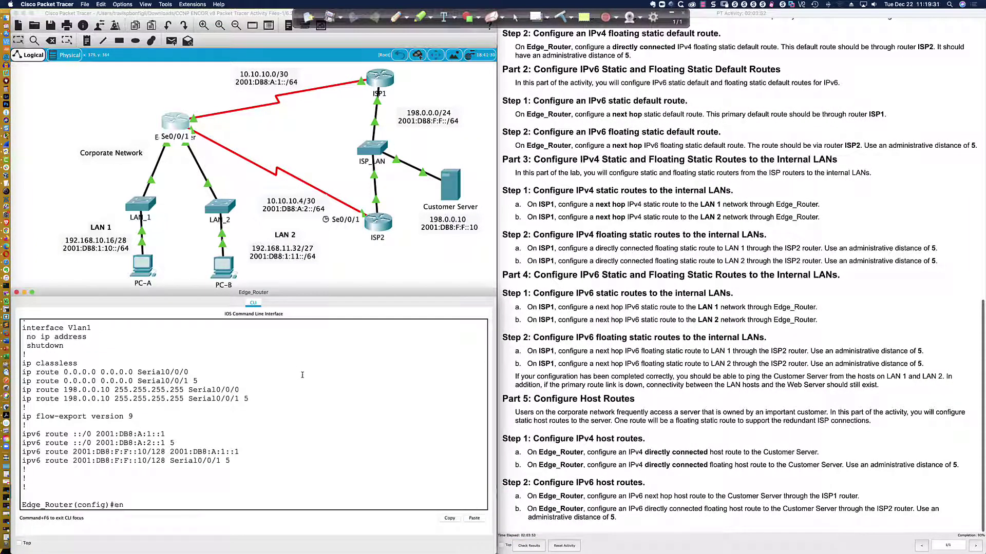
{"action": "key", "text": "Return"}
{"action": "type", "text": "wri mem"}
{"action": "key", "text": "Return"}
{"action": "key", "text": "Return"}
{"action": "key", "text": "Return"}
{"action": "key", "text": "Return"}
{"action": "key", "text": "Return"}
{"action": "key", "text": "Return"}
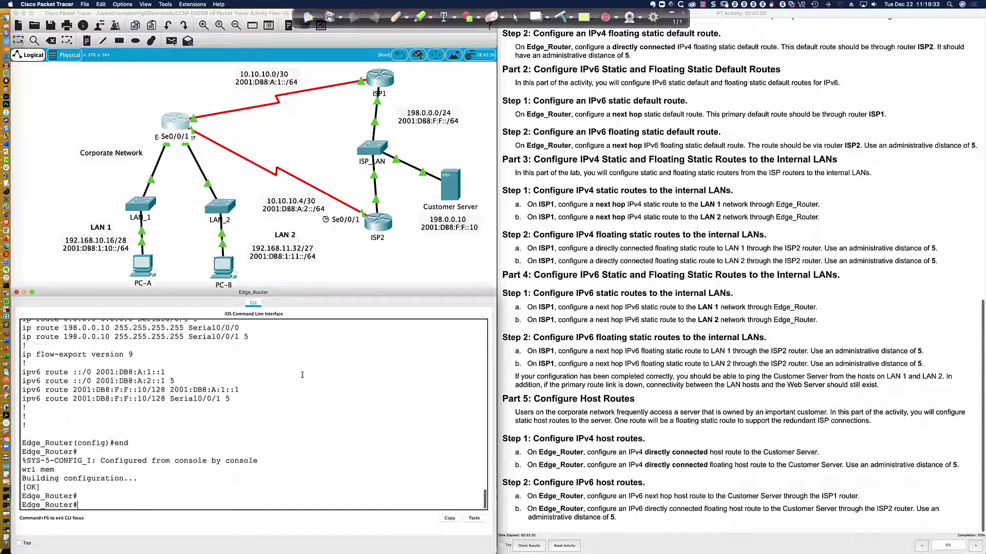
Step: Return to Edge_Router's global configuration mode and review the static routes in the running configuration
{"action": "type", "text": "conf t"}
{"action": "key", "text": "Return"}
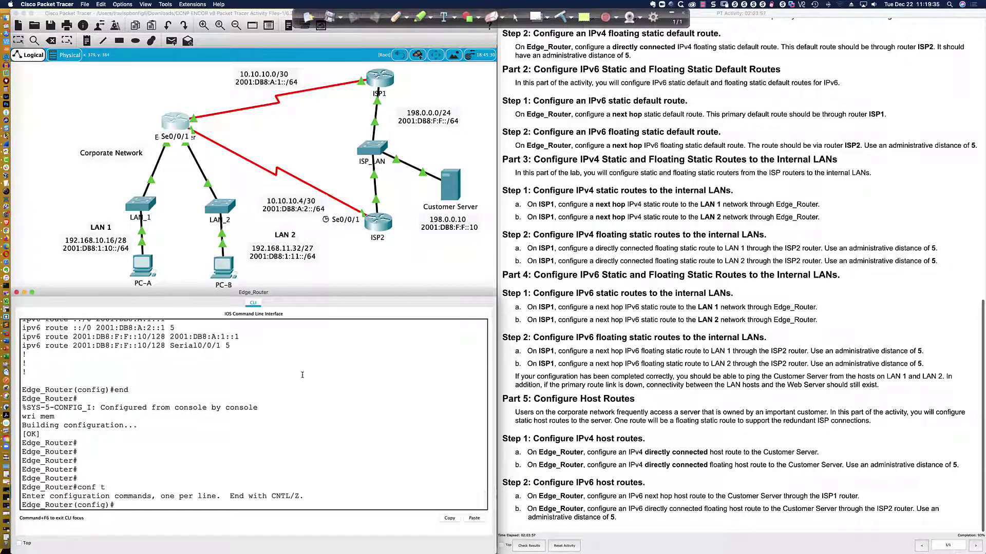
{"action": "type", "text": "do sh run"}
{"action": "key", "text": "Return"}
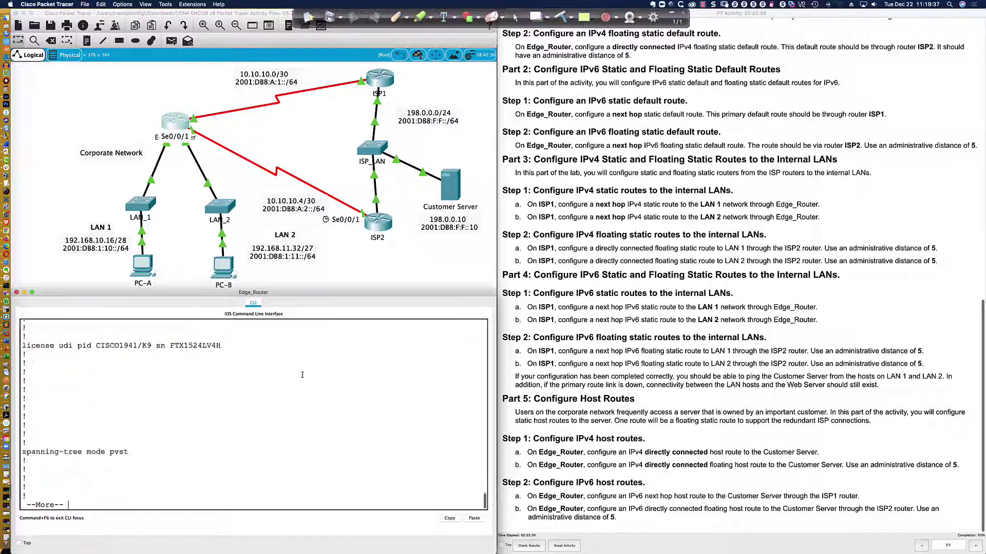
{"action": "key", "text": "space"}
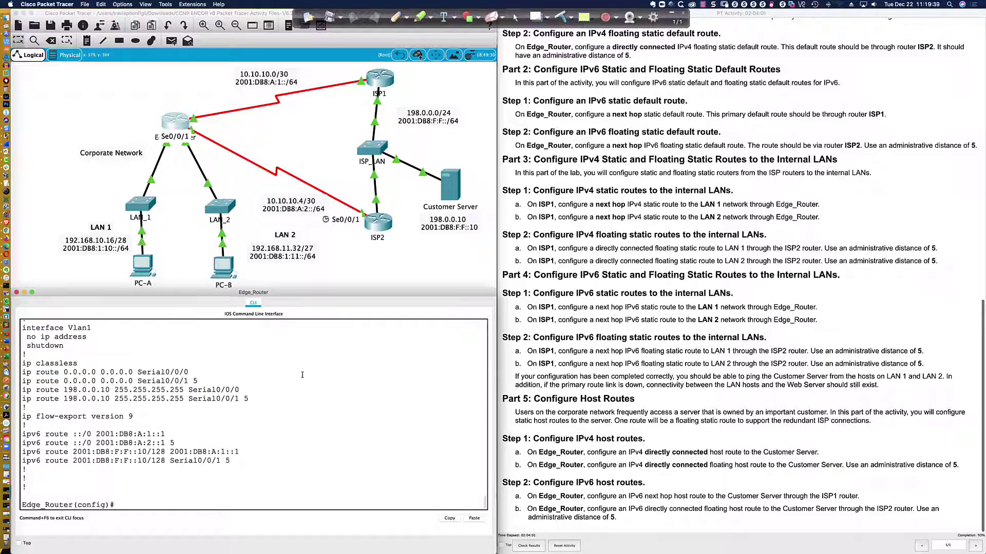
Step: Remove the IPv6 host route to 2001:db8:f:f::10/128 through s0/0/1 with administrative distance 5
{"action": "type", "text": "no ipv6 route 2001:db8:f:f::1"}
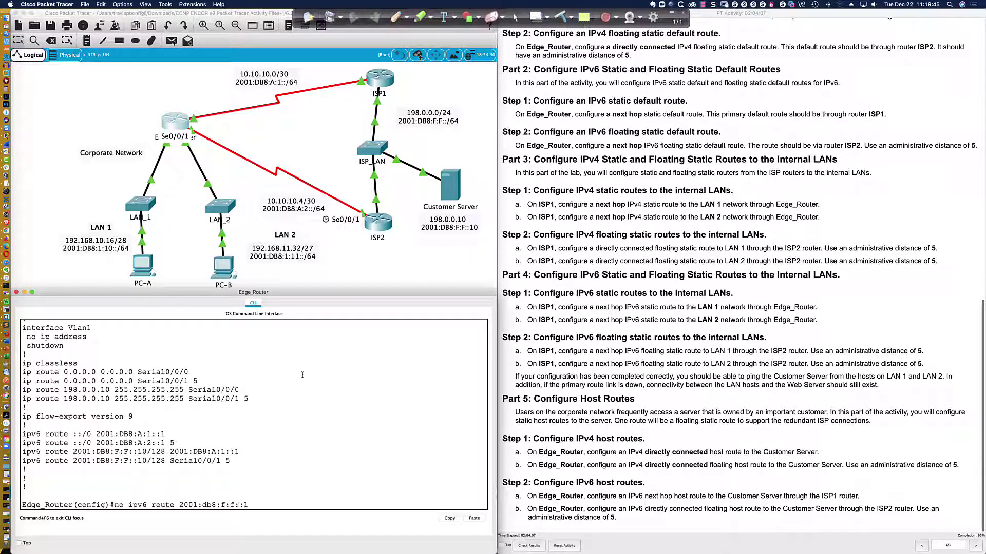
{"action": "type", "text": "0/128 s0/0/1 5"}
{"action": "key", "text": "Return"}
{"action": "key", "text": "Return"}
{"action": "key", "text": "Return"}
{"action": "key", "text": "Return"}
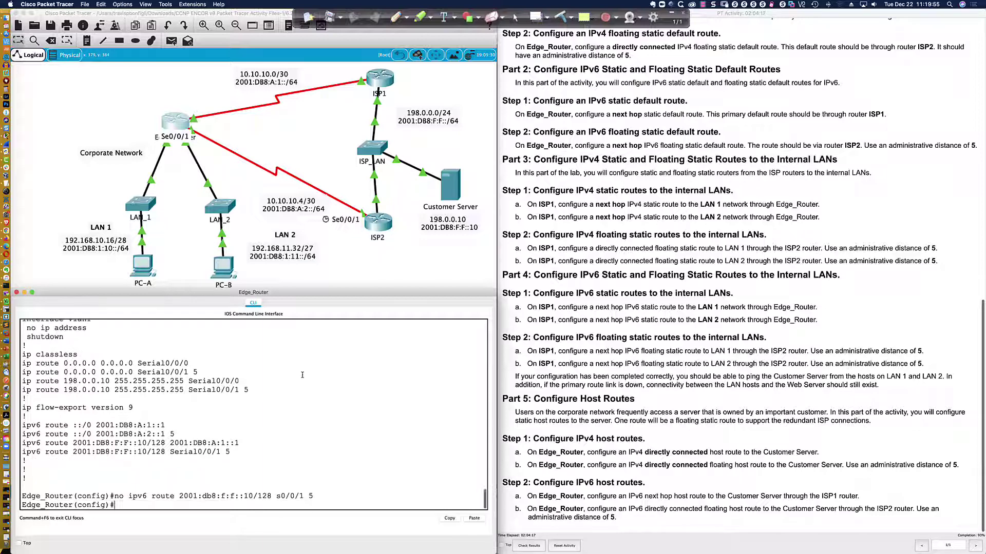
Step: Try to remove the IPv6 route to 2001:db8:f:f::10 through s0/0/1 with distance 5, omitting the prefix length
{"action": "key", "text": "Up"}
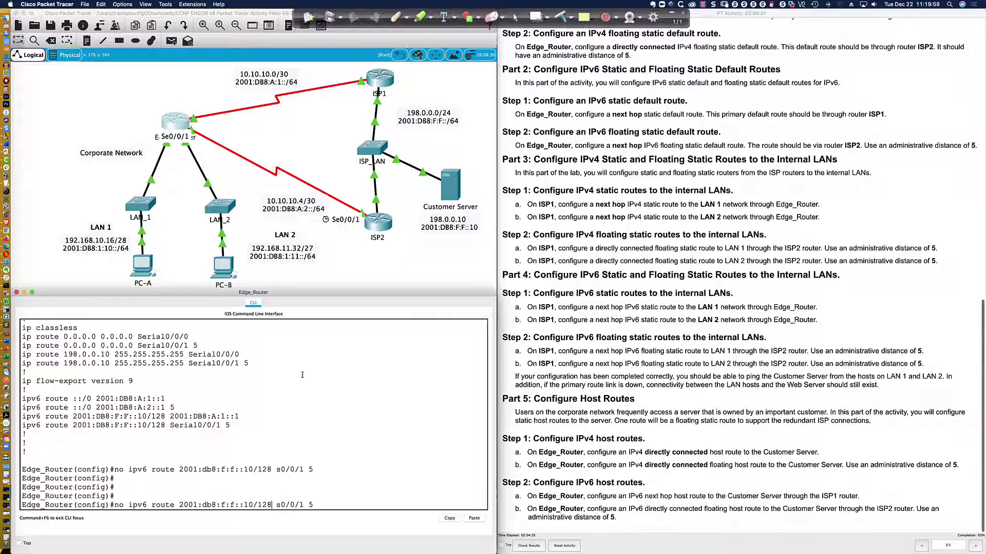
{"action": "key", "text": "BackSpace"}
{"action": "key", "text": "BackSpace"}
{"action": "key", "text": "BackSpace"}
{"action": "key", "text": "BackSpace"}
{"action": "key", "text": "Return"}
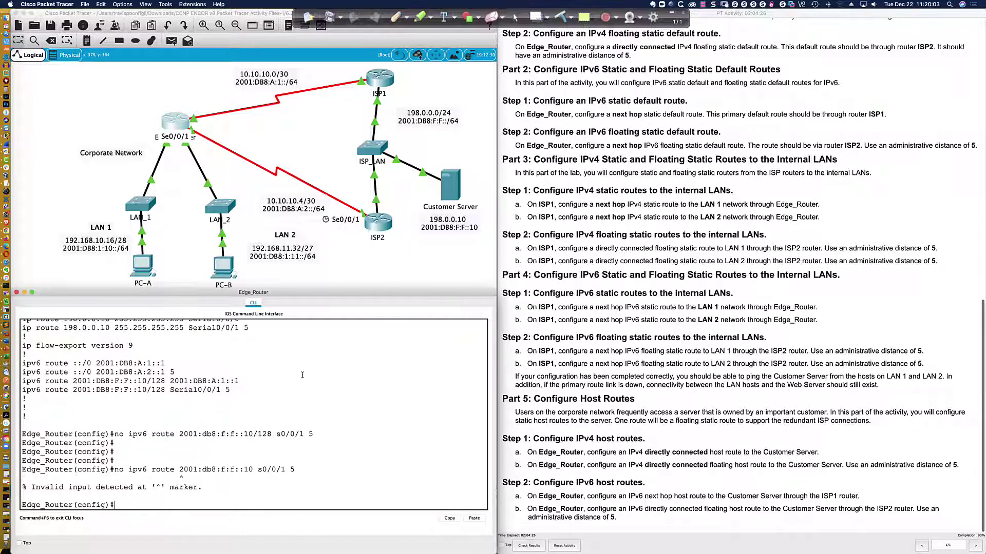
Step: Try to add the IPv6 route to 2001:db8:f:f::10 through s0/0/1 with distance 5, omitting the prefix length
{"action": "key", "text": "Up"}
{"action": "key", "text": "Left"}
{"action": "key", "text": "Left"}
{"action": "key", "text": "Left"}
{"action": "key", "text": "Left"}
{"action": "key", "text": "Left"}
{"action": "key", "text": "Left"}
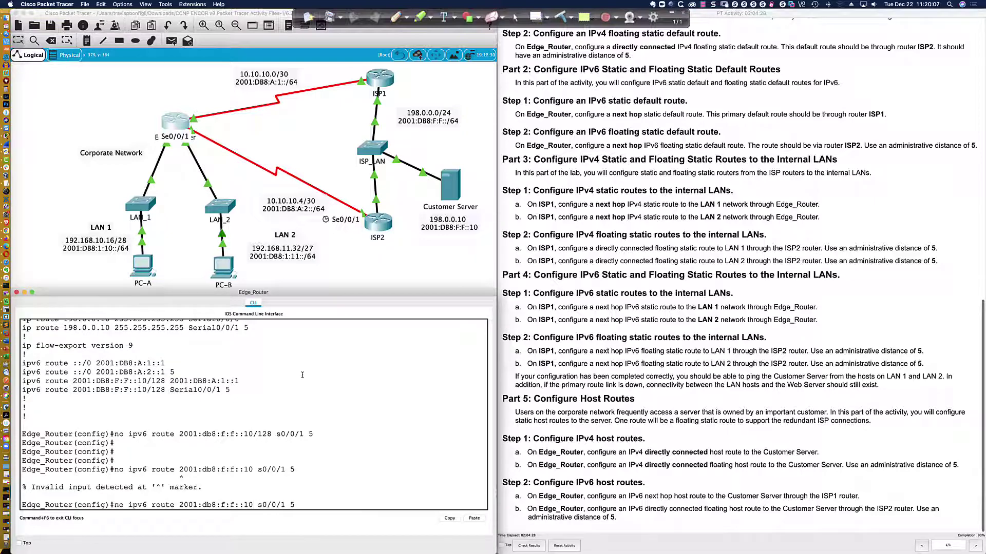
{"action": "key", "text": "Left"}
{"action": "key", "text": "Left"}
{"action": "key", "text": "Left"}
{"action": "key", "text": "Left"}
{"action": "key", "text": "Left"}
{"action": "key", "text": "Left"}
{"action": "key", "text": "Left"}
{"action": "key", "text": "Left"}
{"action": "key", "text": "Left"}
{"action": "key", "text": "Left"}
{"action": "key", "text": "Left"}
{"action": "key", "text": "Left"}
{"action": "key", "text": "Left"}
{"action": "key", "text": "Left"}
{"action": "key", "text": "Left"}
{"action": "key", "text": "Left"}
{"action": "key", "text": "Left"}
{"action": "key", "text": "Left"}
{"action": "key", "text": "Left"}
{"action": "key", "text": "Left"}
{"action": "key", "text": "Left"}
{"action": "key", "text": "Left"}
{"action": "key", "text": "Left"}
{"action": "key", "text": "Left"}
{"action": "key", "text": "Left"}
{"action": "key", "text": "Left"}
{"action": "key", "text": "Left"}
{"action": "key", "text": "BackSpace"}
{"action": "key", "text": "BackSpace"}
{"action": "key", "text": "BackSpace"}
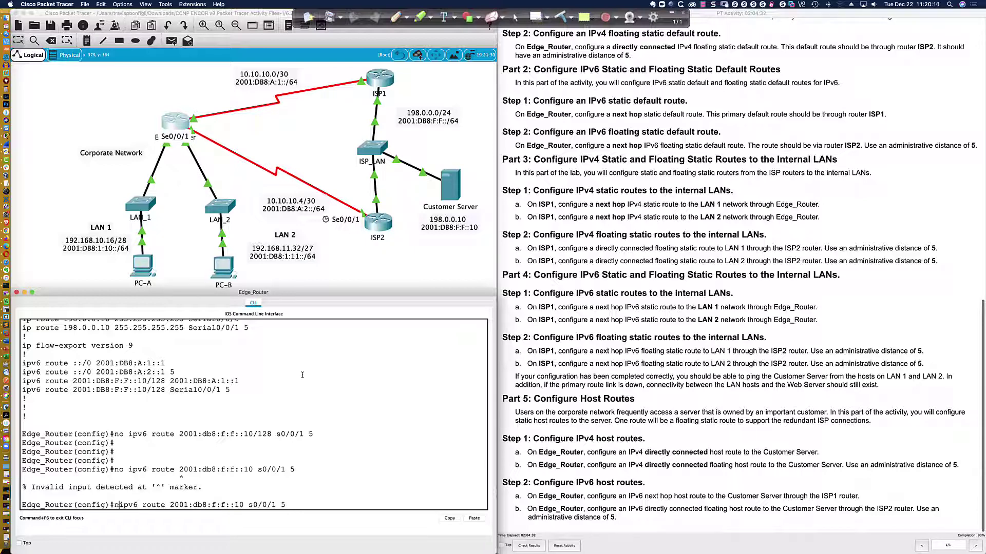
{"action": "key", "text": "Return"}
Step: Add the directly connected floating IPv6 host route to 2001:db8:f:f::10/128 through s0/0/1 with administrative distance 5
{"action": "key", "text": "Up"}
{"action": "key", "text": "Left"}
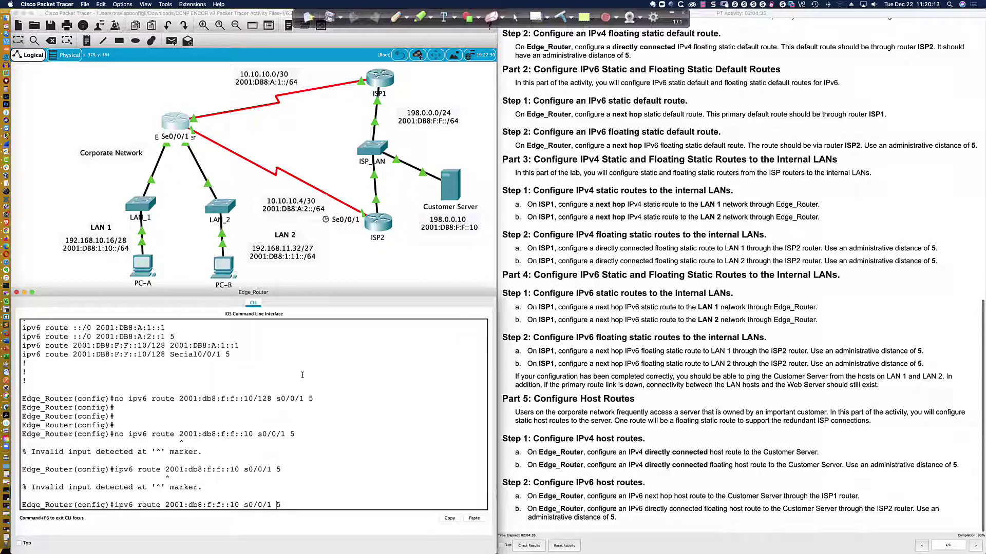
{"action": "type", "text": "/128"}
{"action": "key", "text": "Return"}
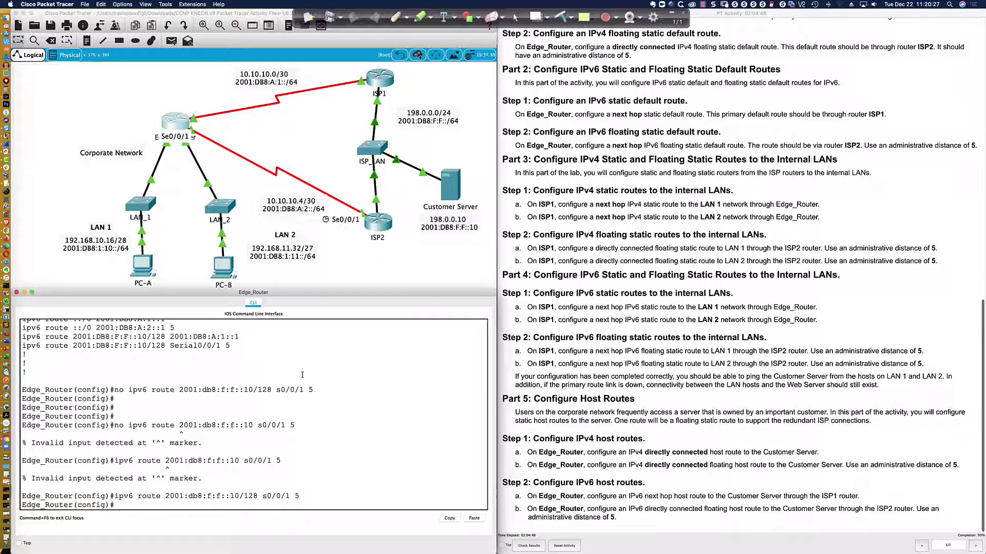
Step: Save Edge_Router's configuration with wri mem and reload the router
{"action": "type", "text": "end"}
{"action": "key", "text": "Return"}
{"action": "type", "text": "wri mem"}
{"action": "key", "text": "Return"}
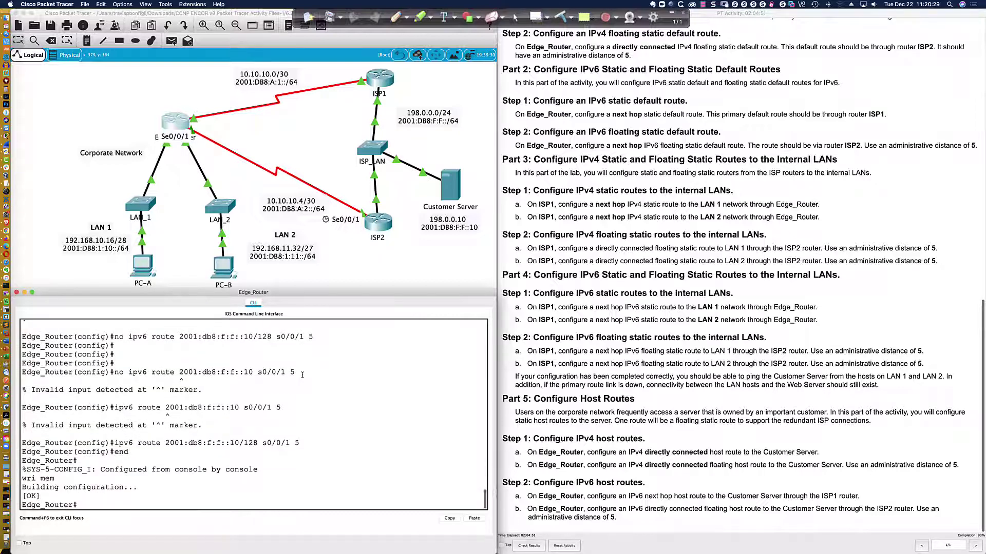
{"action": "type", "text": "reload"}
{"action": "key", "text": "Return"}
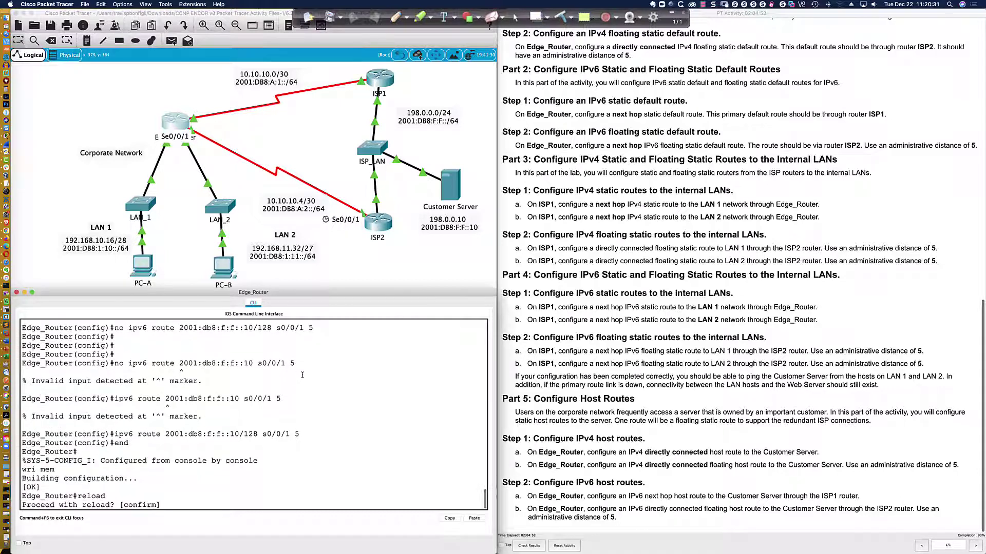
{"action": "key", "text": "Return"}
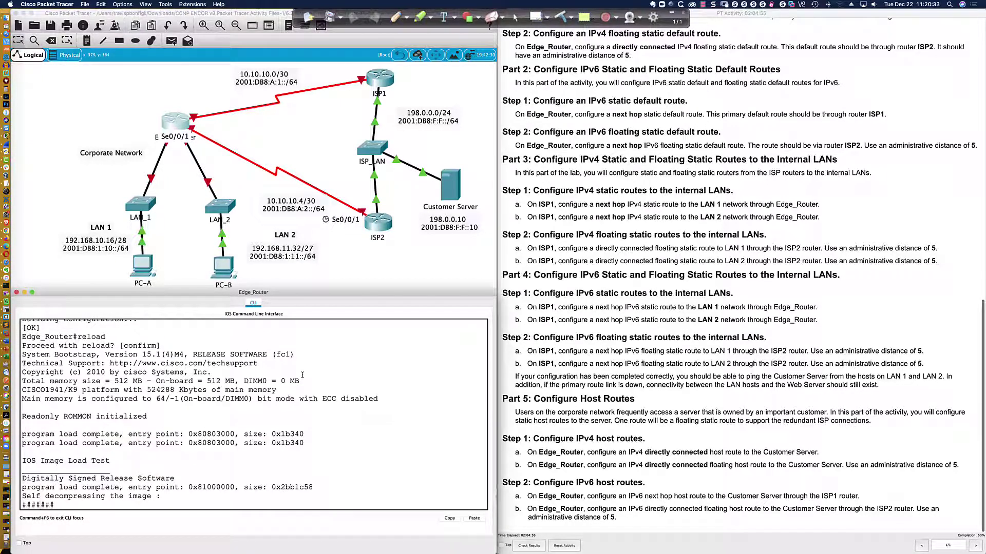
Step: Check the activity results again, inspecting Edge_Router's IPv6 Route3 assessment item, and return to the topology and instructions
{"action": "left_click", "coordinate": [529, 546]}
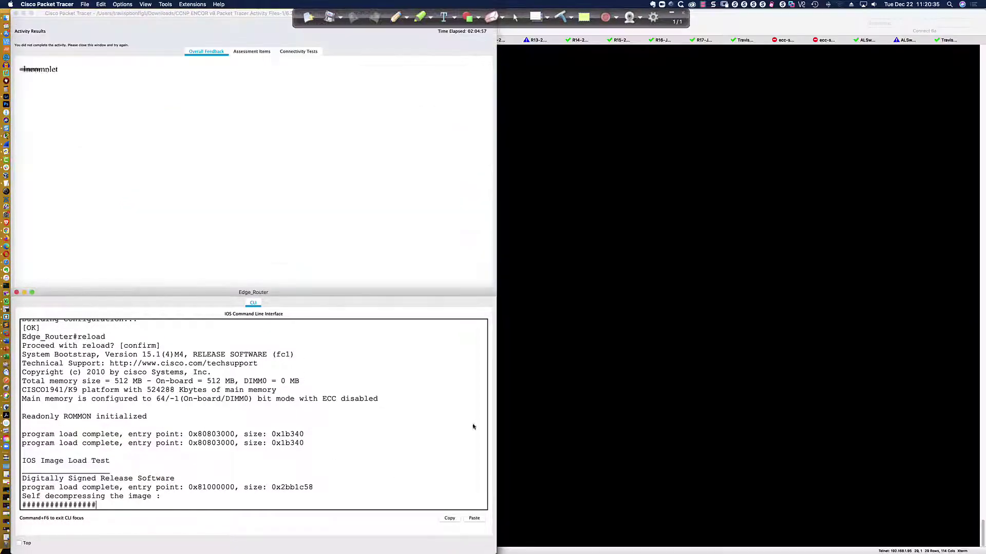
{"action": "left_click", "coordinate": [251, 51]}
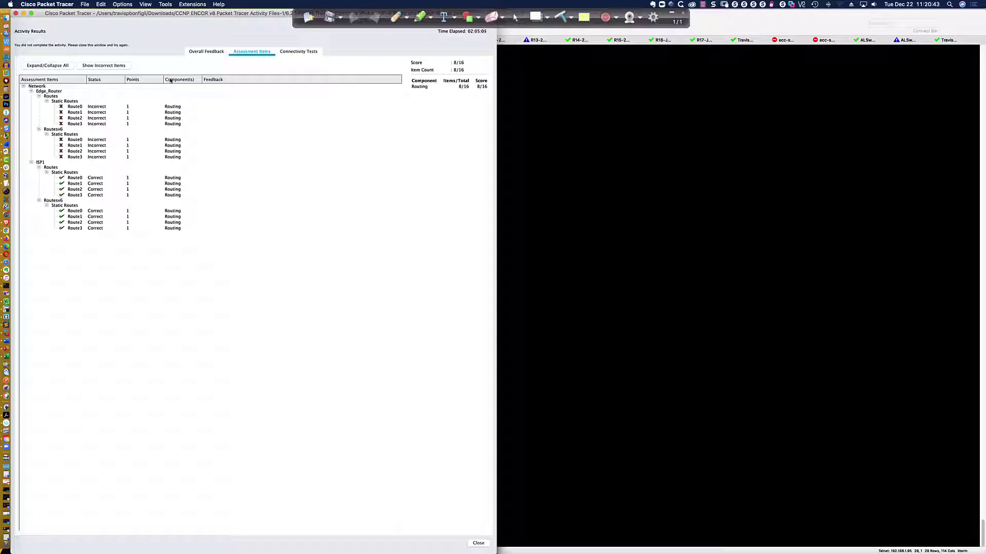
{"action": "left_click", "coordinate": [74, 156]}
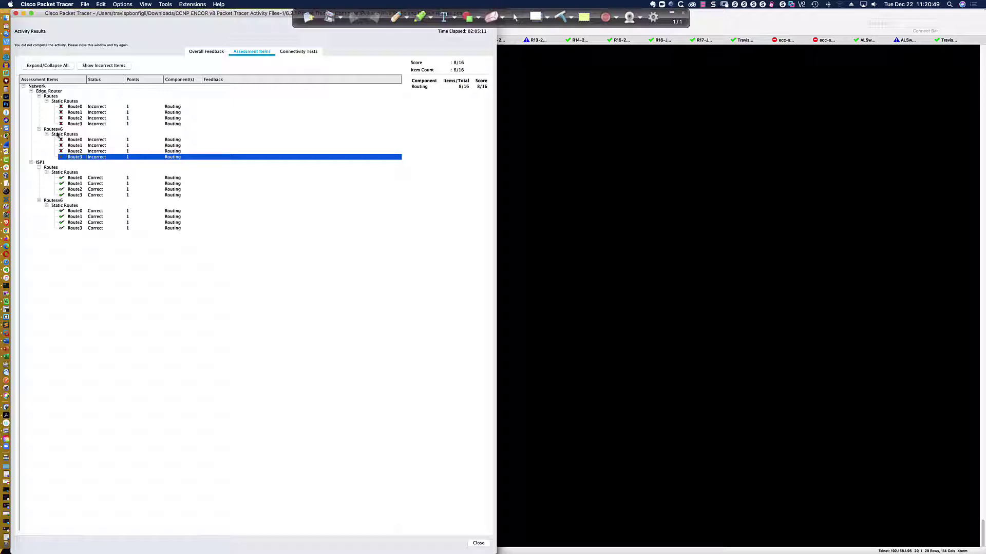
{"action": "left_click", "coordinate": [16, 13]}
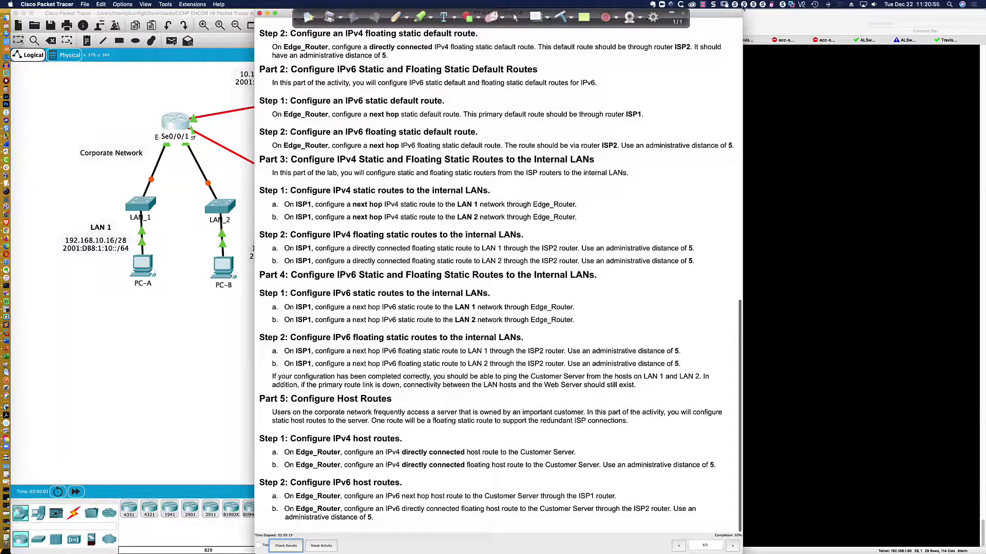
{"action": "left_click_drag", "start_coordinate": [722, 14], "coordinate": [964, 4]}
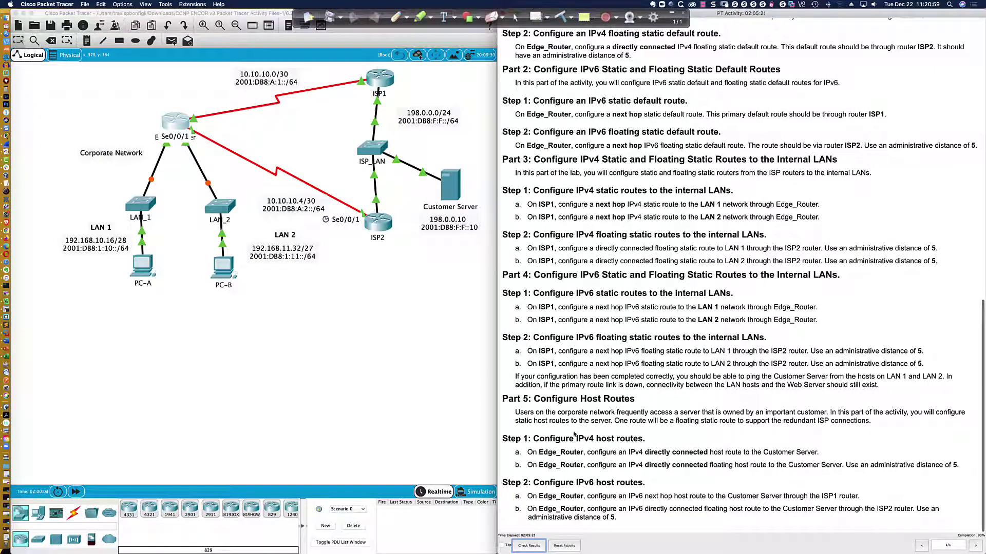
Step: Reopen the reloaded Edge_Router's command line and enter privileged EXEC mode
{"action": "left_click", "coordinate": [175, 122]}
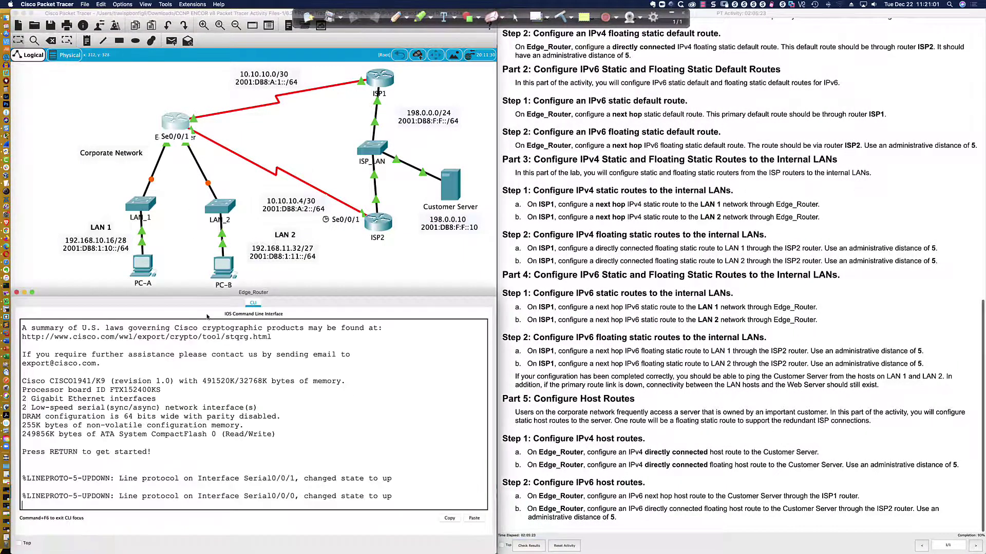
{"action": "key", "text": "Return"}
{"action": "key", "text": "Return"}
{"action": "key", "text": "Return"}
{"action": "key", "text": "Return"}
{"action": "key", "text": "Return"}
{"action": "key", "text": "Return"}
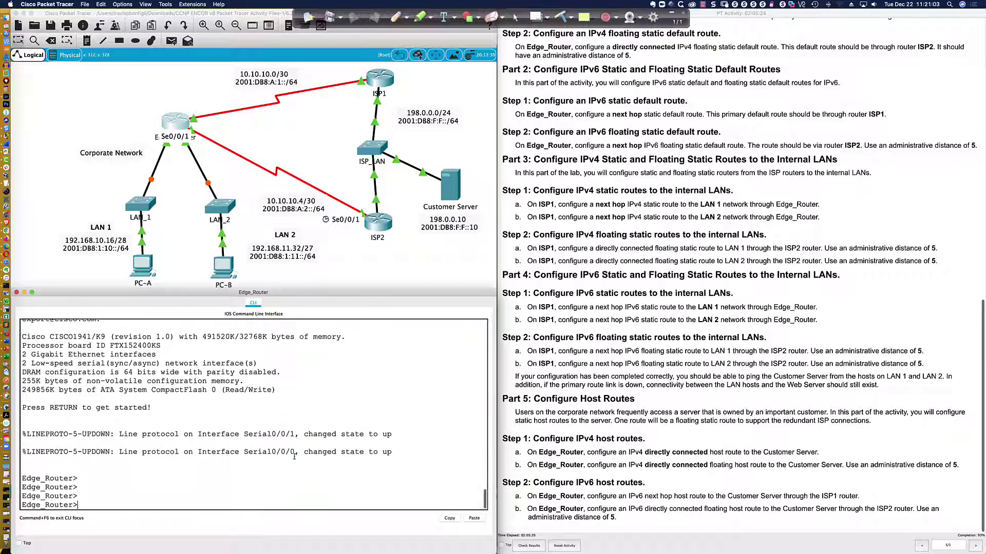
{"action": "type", "text": "en"}
{"action": "key", "text": "Return"}
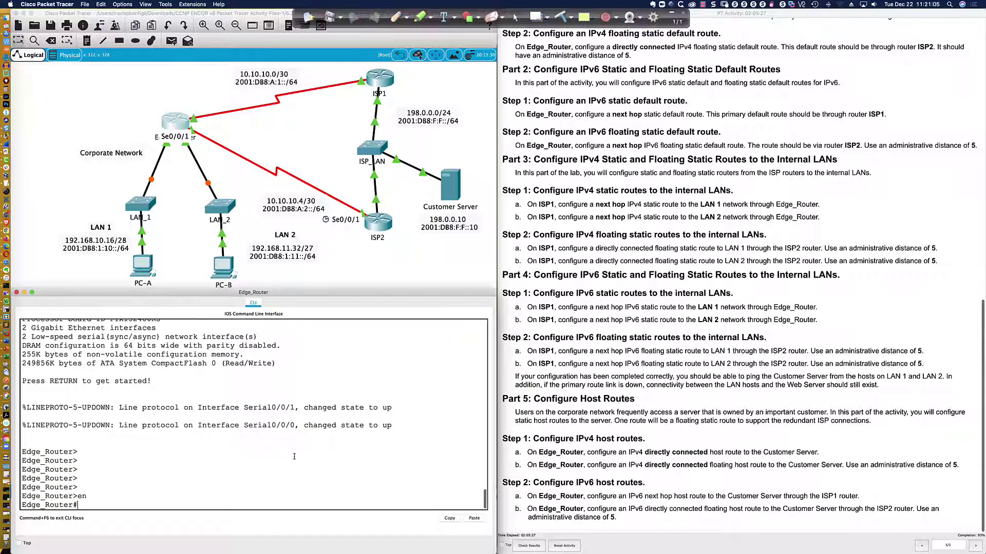
Step: Enter global configuration mode on Edge_Router
{"action": "key", "text": "Return"}
{"action": "type", "text": "conf t"}
{"action": "key", "text": "Return"}
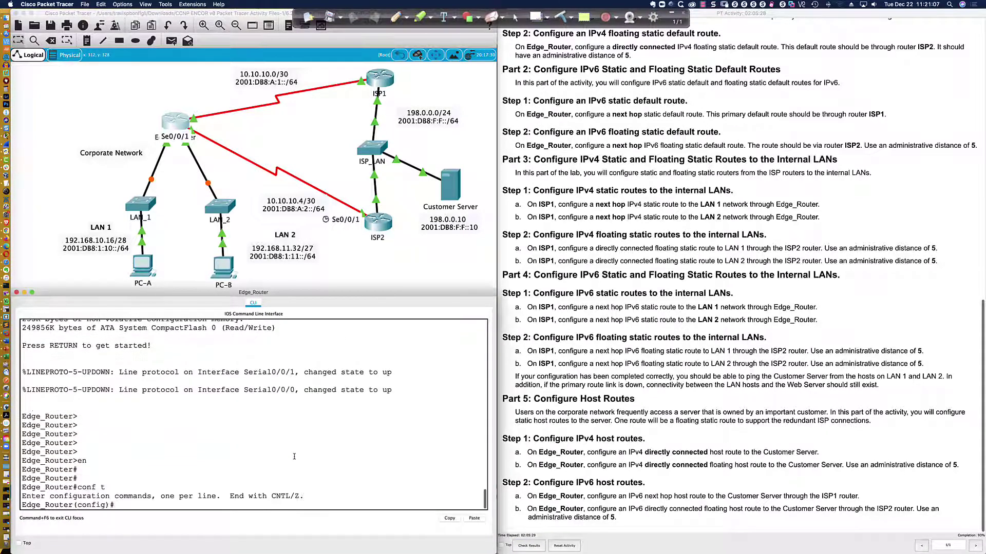
Step: Re-enter the directly connected floating IPv6 host route to 2001:db8:f:f::10/128 through s0/0/1 with administrative distance 5
{"action": "type", "text": "ipv6 route 2001:db8:f:f::"}
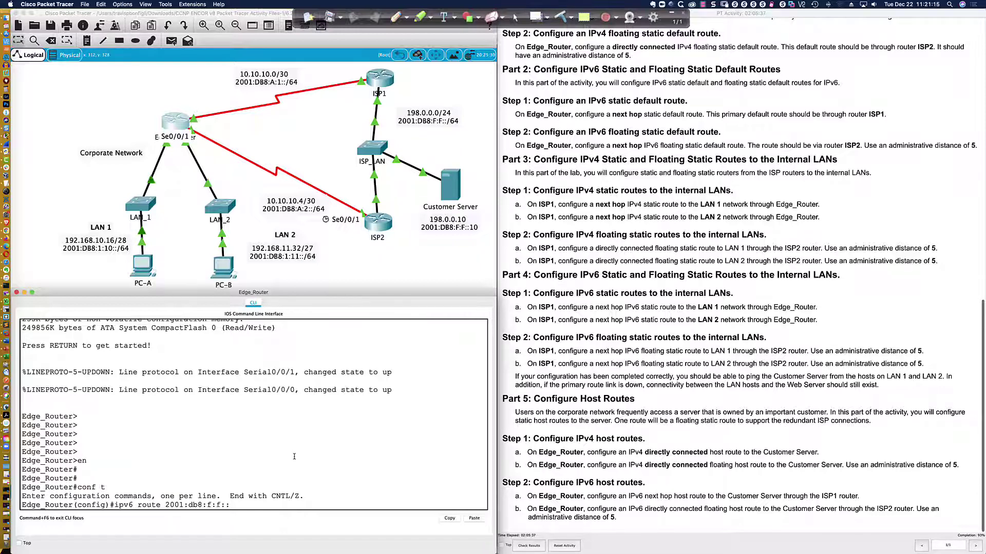
{"action": "type", "text": "10/128 s0/0/1 5"}
{"action": "key", "text": "Return"}
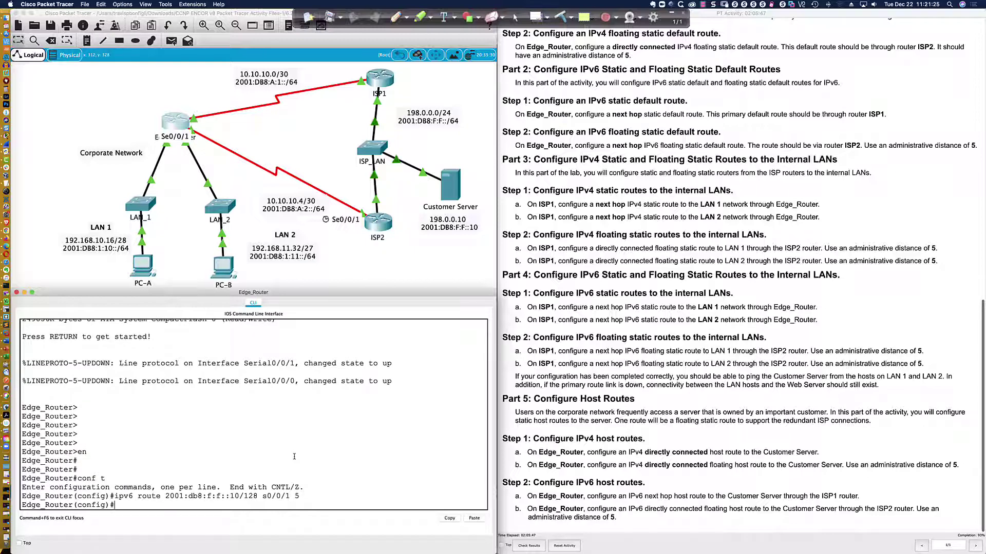
{"action": "key", "text": "Return"}
{"action": "key", "text": "Return"}
{"action": "key", "text": "Return"}
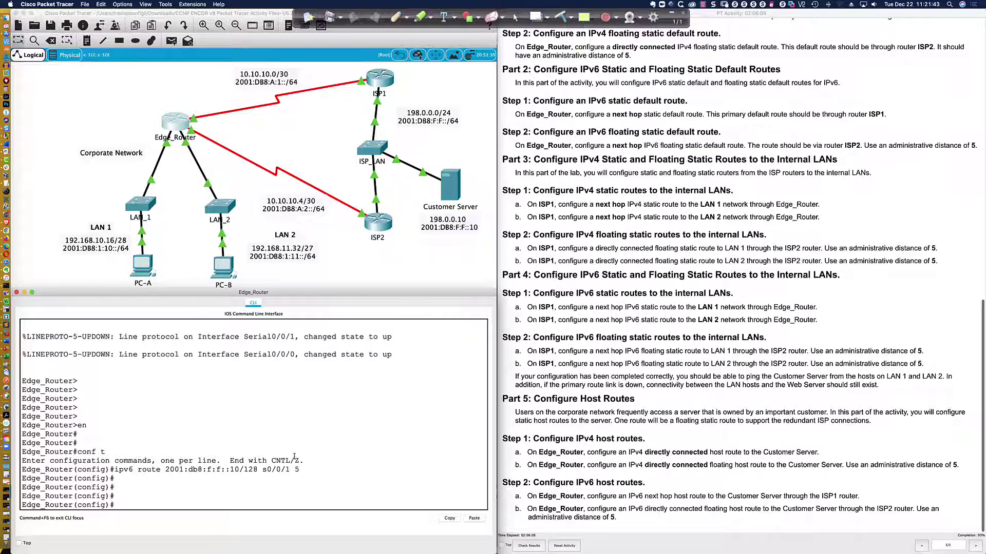
Step: Display Edge_Router's running configuration and review its static routes, especially the floating IPv6 host route through Serial0/0/1
{"action": "type", "text": "do sh run"}
{"action": "key", "text": "Return"}
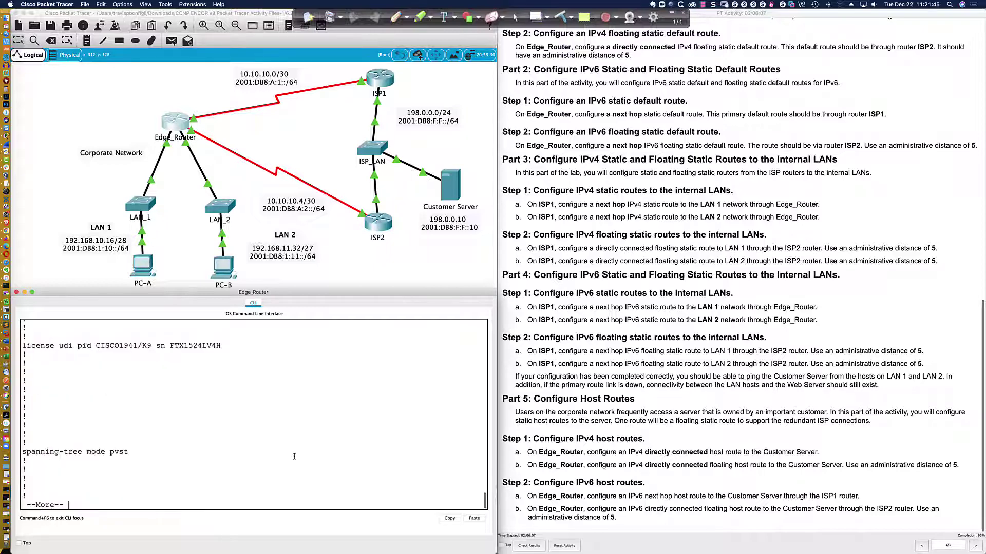
{"action": "key", "text": "space"}
{"action": "key", "text": "space"}
{"action": "key", "text": "space"}
{"action": "key", "text": "space"}
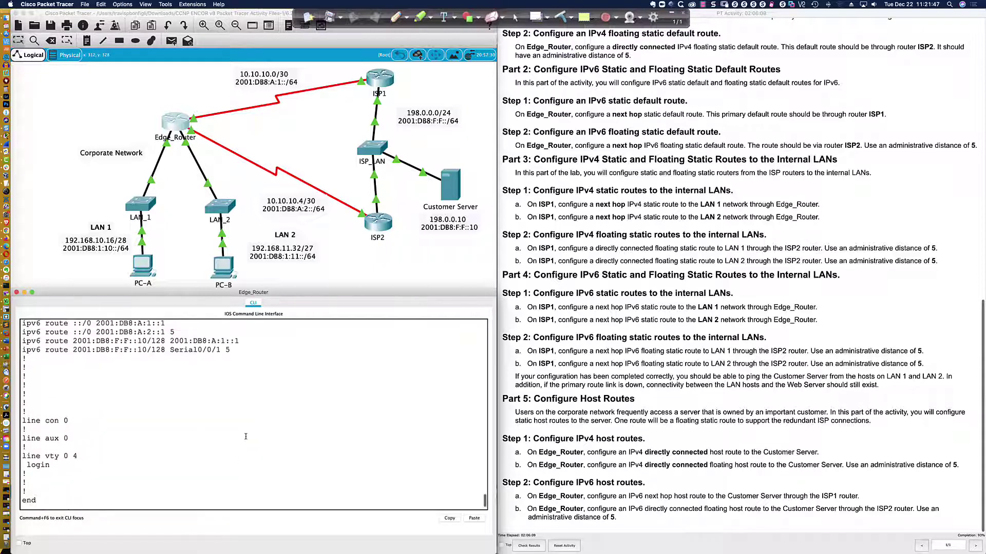
{"action": "scroll", "coordinate": [246, 436], "scroll_direction": "up", "scroll_amount": 5}
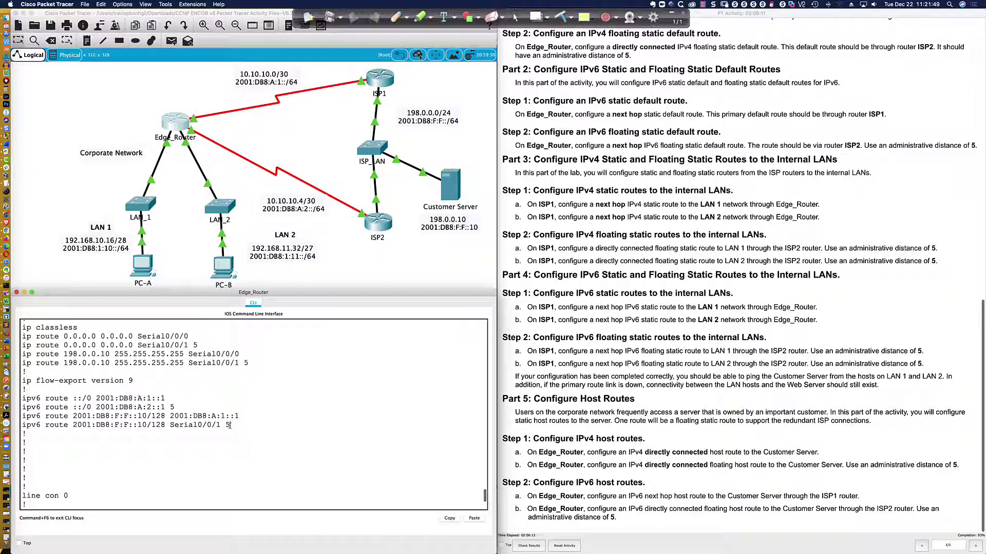
{"action": "left_click_drag", "start_coordinate": [231, 425], "coordinate": [22, 425]}
{"action": "left_click", "coordinate": [279, 439]}
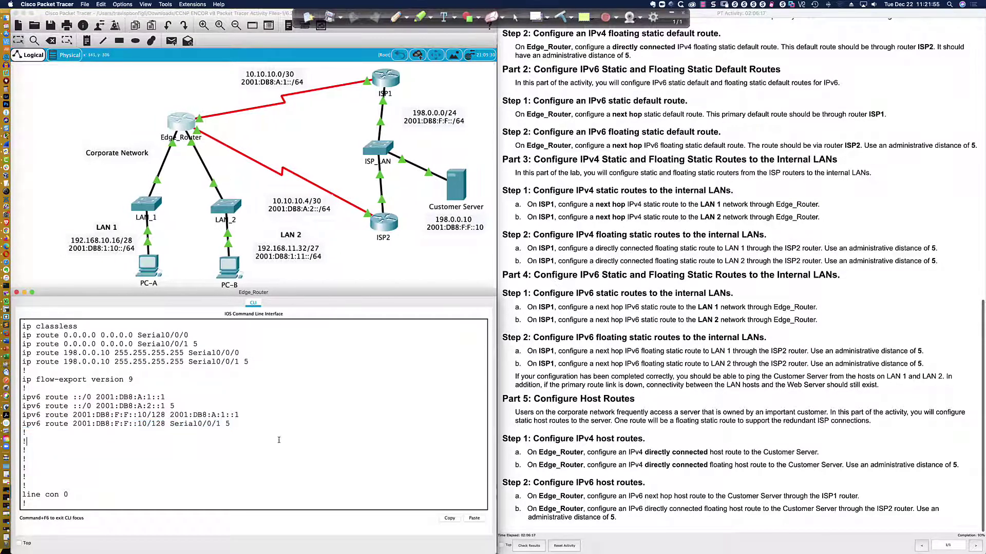
Step: Display Edge_Router's brief IPv4 and IPv6 interface summaries and check the addressing of Serial0/0/1
{"action": "key", "text": "Return"}
{"action": "key", "text": "Return"}
{"action": "key", "text": "Return"}
{"action": "type", "text": "do sh ip int b"}
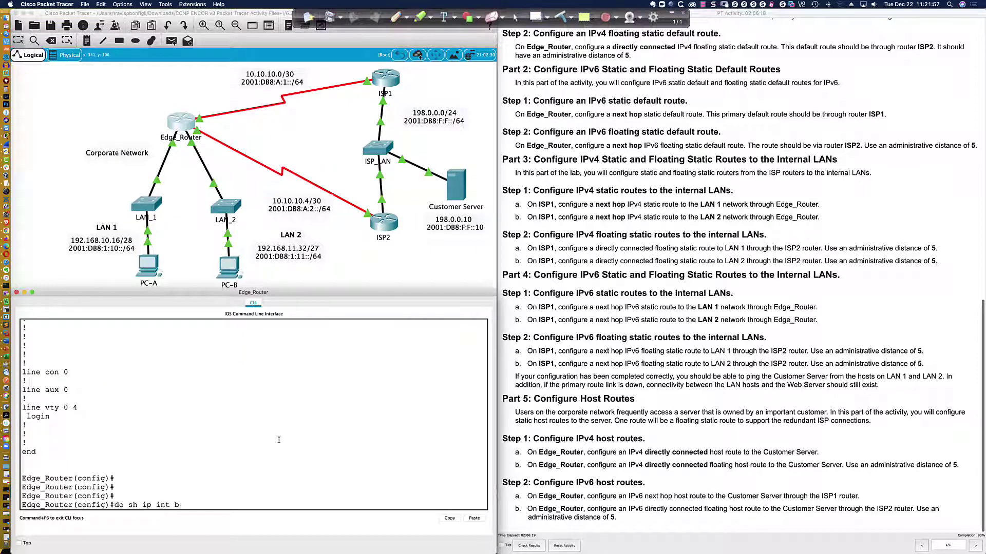
{"action": "type", "text": "ri"}
{"action": "key", "text": "Return"}
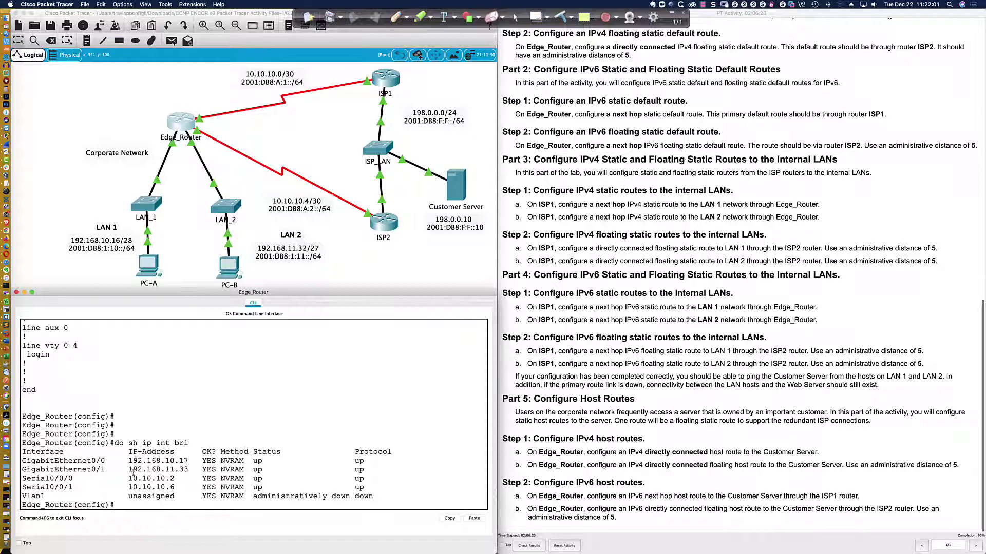
{"action": "left_click_drag", "start_coordinate": [22, 487], "coordinate": [177, 489]}
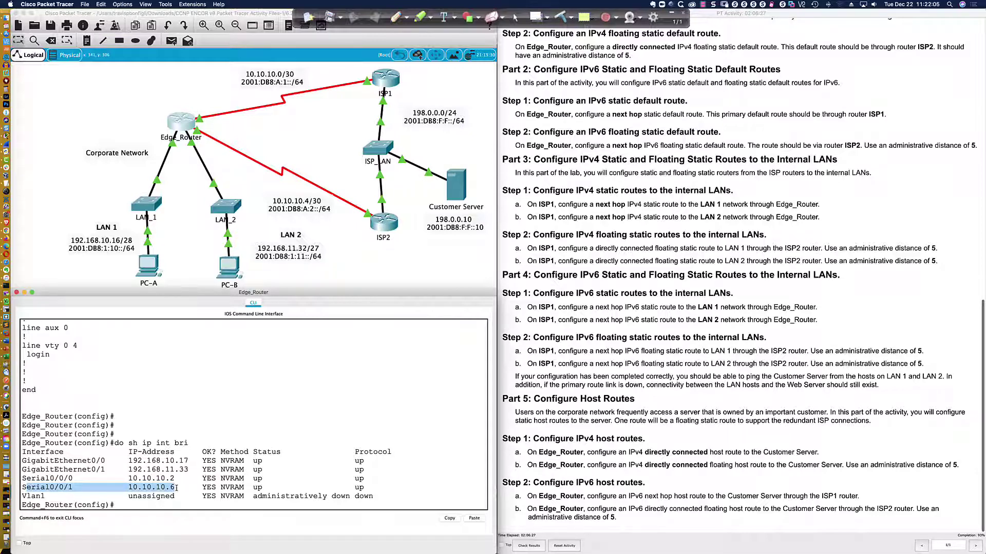
{"action": "left_click", "coordinate": [375, 468]}
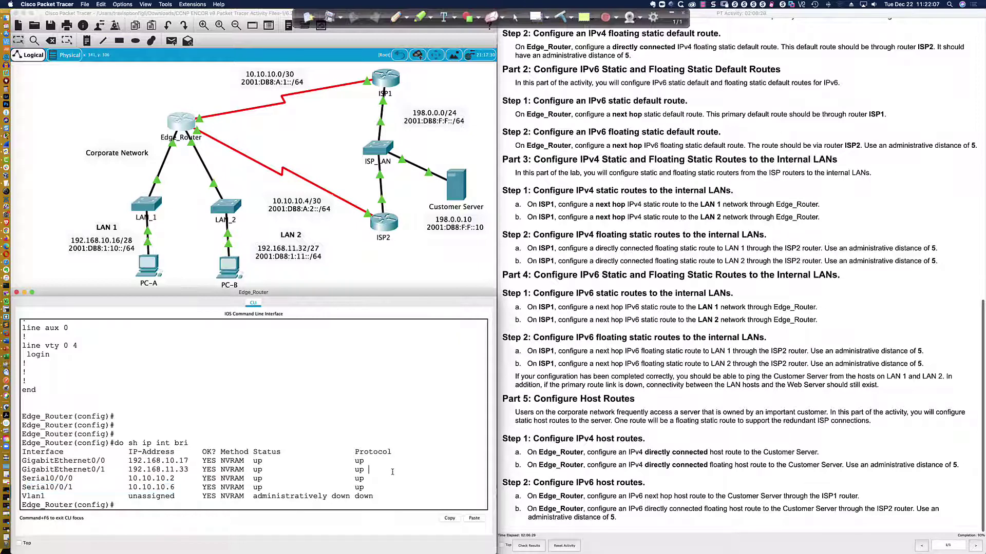
{"action": "type", "text": "do sh ipv6 int bri"}
{"action": "key", "text": "Return"}
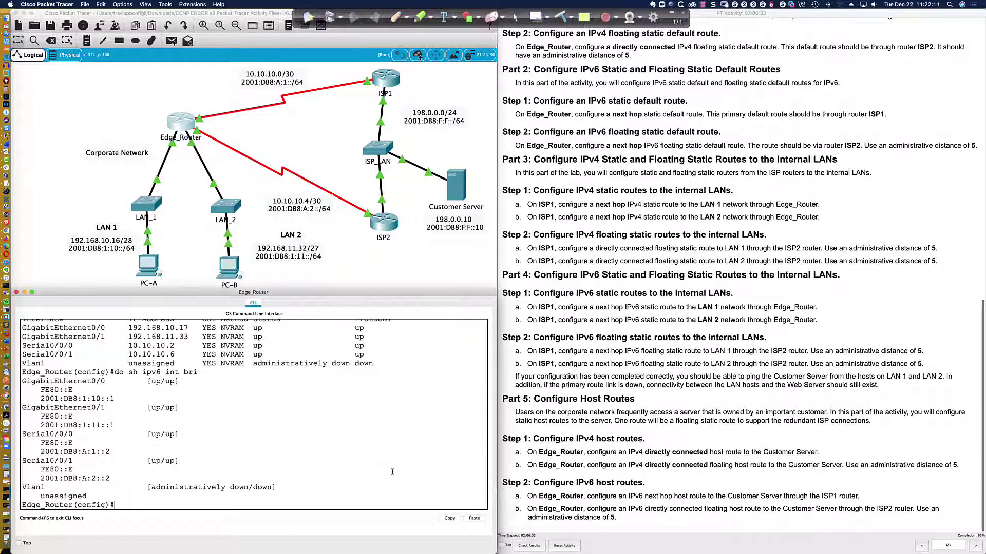
{"action": "scroll", "coordinate": [314, 460], "scroll_direction": "down", "scroll_amount": 1}
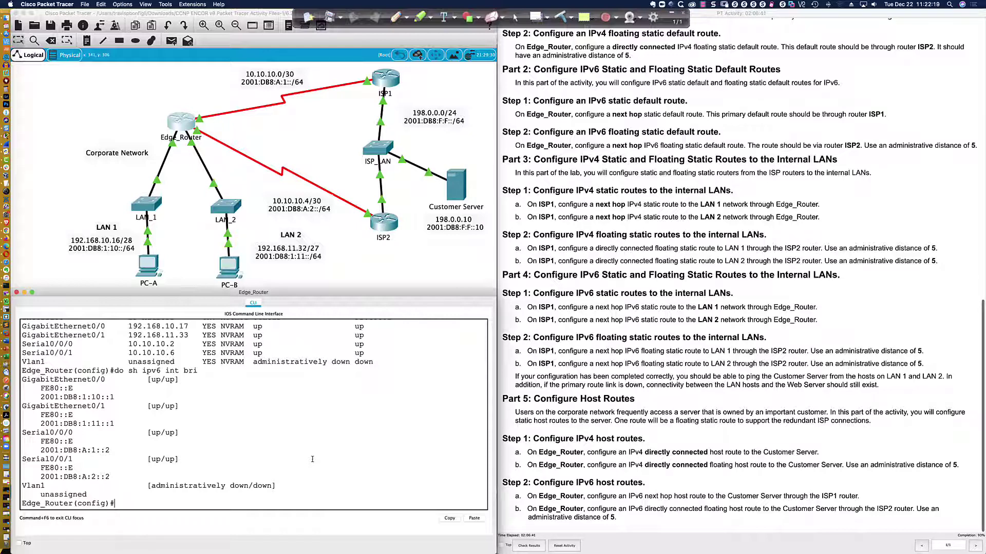
Step: Remove the floating IPv6 host route to 2001:db8:f:f::10/128 through s0/0/1 with administrative distance 5
{"action": "type", "text": "ipv6 route 2001:db8:f:f::10/128 s0/0/1 5"}
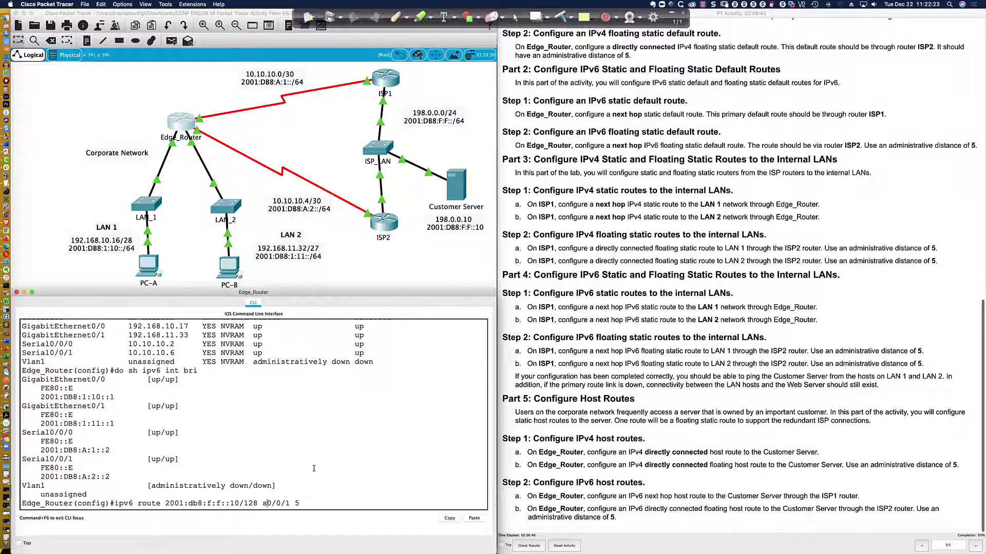
{"action": "key", "text": "Left"}
{"action": "key", "text": "Left"}
{"action": "key", "text": "Left"}
{"action": "key", "text": "Left"}
{"action": "key", "text": "Left"}
{"action": "key", "text": "Left"}
{"action": "key", "text": "Left"}
{"action": "key", "text": "Left"}
{"action": "key", "text": "Left"}
{"action": "key", "text": "Left"}
{"action": "key", "text": "Left"}
{"action": "key", "text": "Left"}
{"action": "key", "text": "ctrl+a"}
{"action": "type", "text": "no"}
{"action": "key", "text": "Return"}
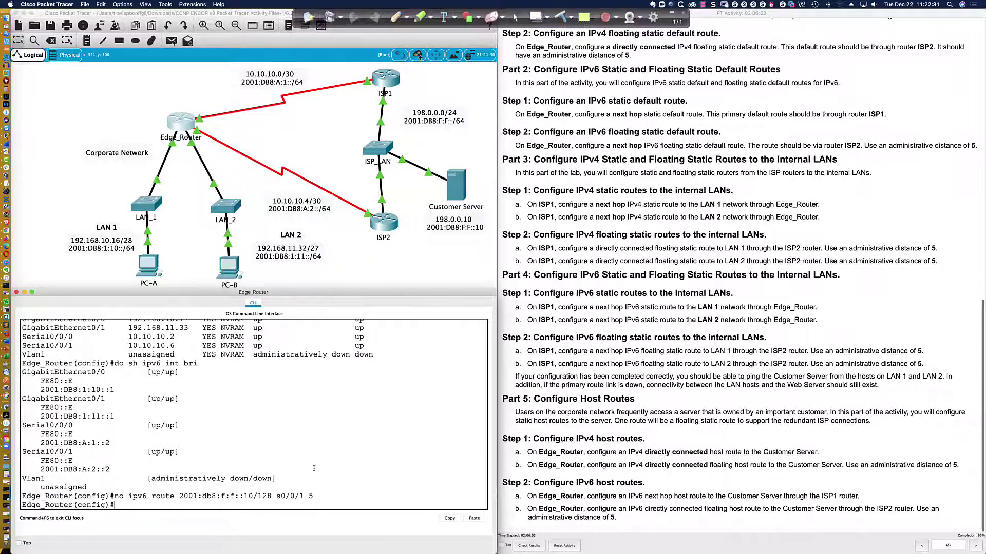
Step: Add a floating IPv6 host route to 2001:db8:f:f::10/128 via ISP2's next hop 2001:db8:a:2::1 with administrative distance 5
{"action": "type", "text": "ipv6 route 2001:db8:f:f::10"}
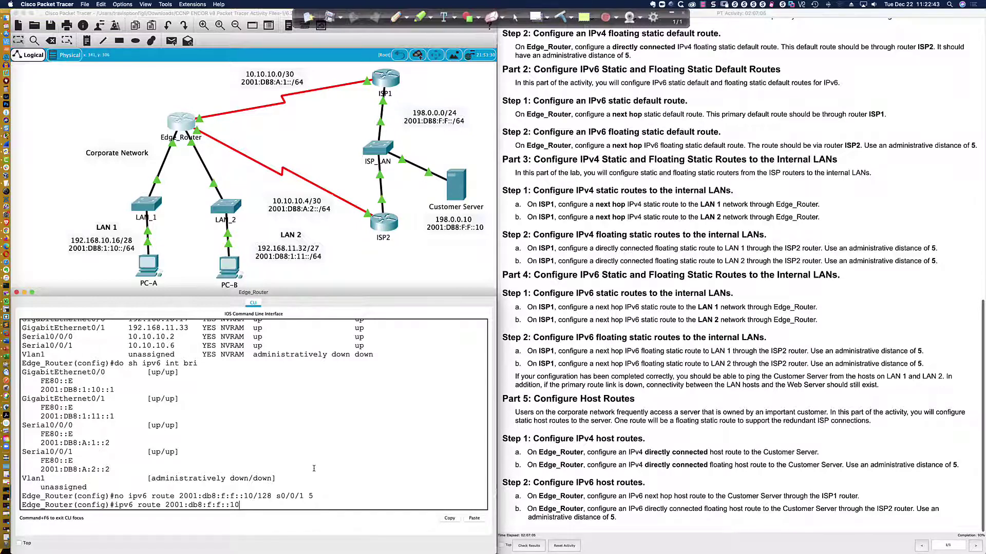
{"action": "type", "text": "/128"}
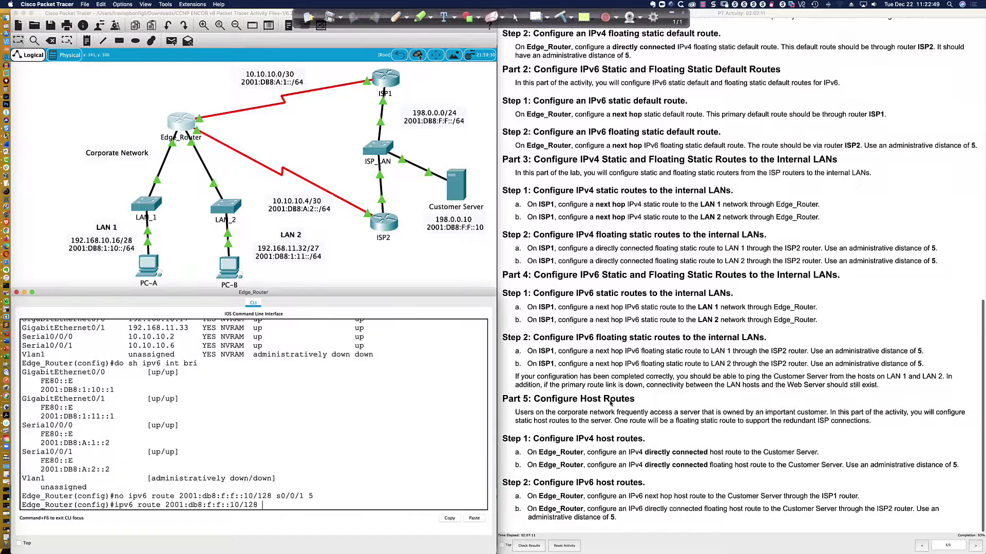
{"action": "scroll", "coordinate": [611, 403], "scroll_direction": "up", "scroll_amount": 12}
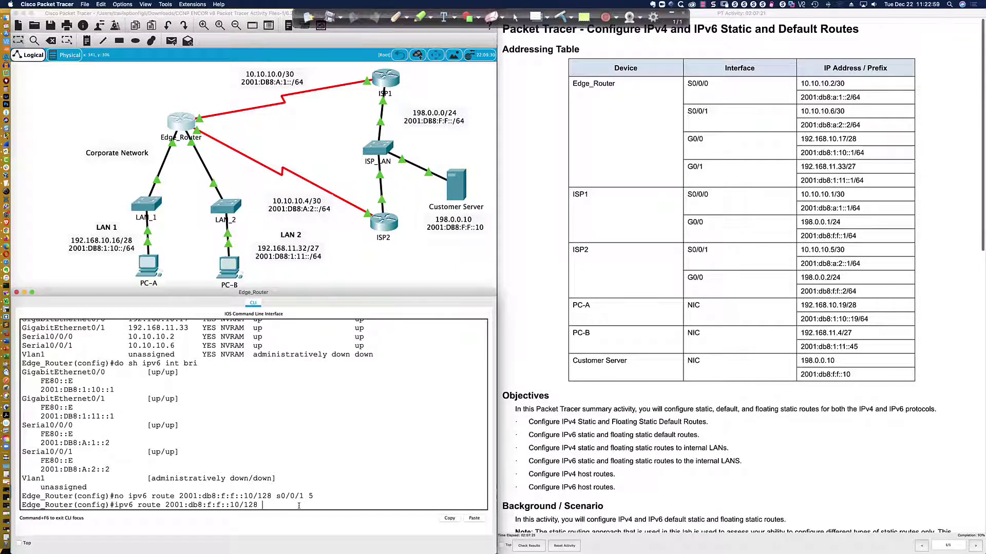
{"action": "type", "text": "2001:db8:a:2::1 5"}
{"action": "key", "text": "Return"}
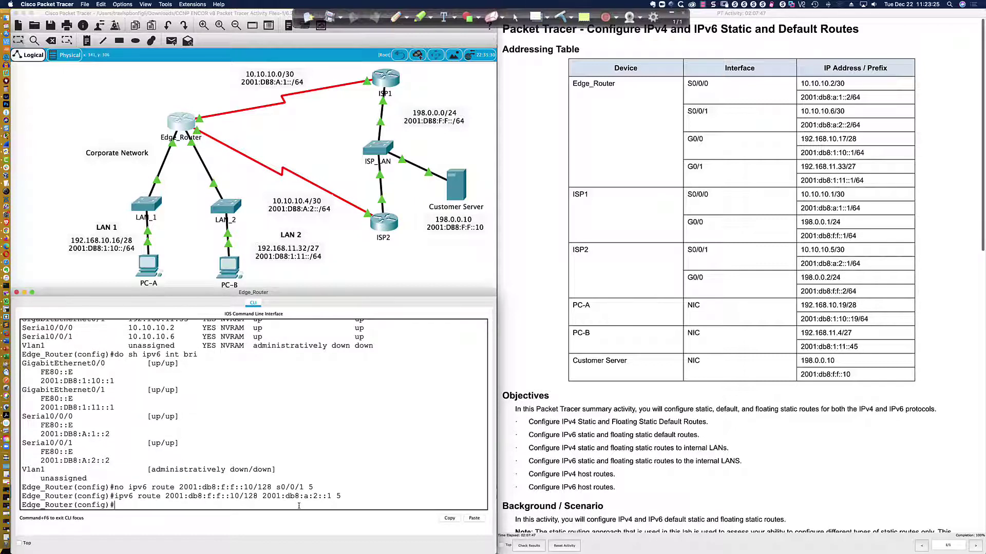
{"action": "key", "text": "Return"}
{"action": "key", "text": "Return"}
{"action": "key", "text": "Return"}
{"action": "key", "text": "Return"}
{"action": "key", "text": "Return"}
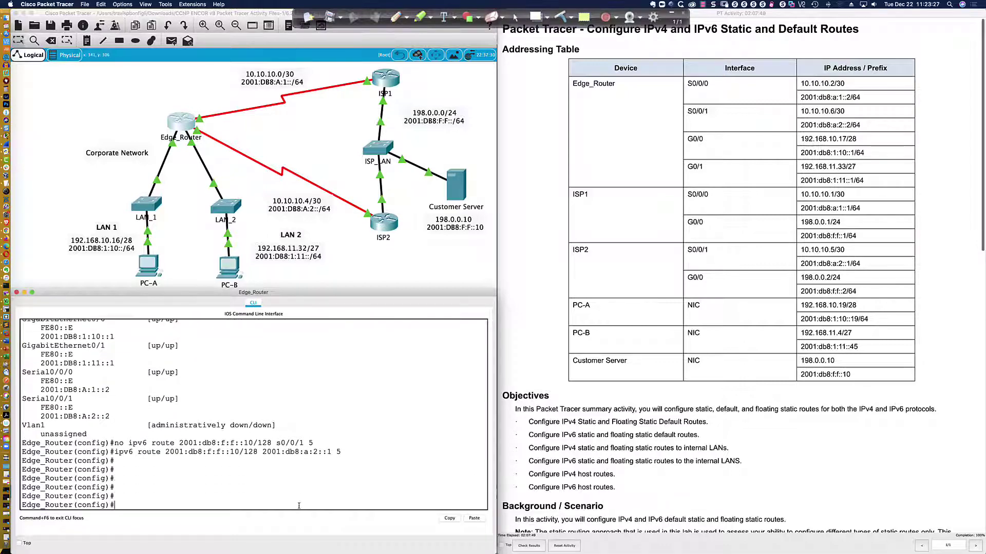
Step: Compare the instructions' directly connected wording for the IPv6 floating host route with the next-hop address in the entered command
{"action": "scroll", "coordinate": [718, 488], "scroll_direction": "down", "scroll_amount": 15}
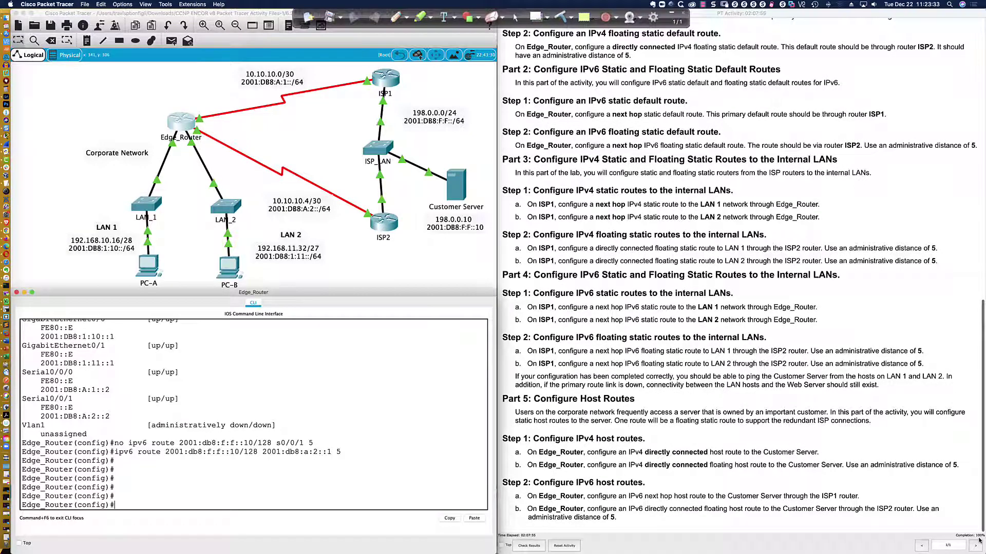
{"action": "left_click", "coordinate": [595, 515]}
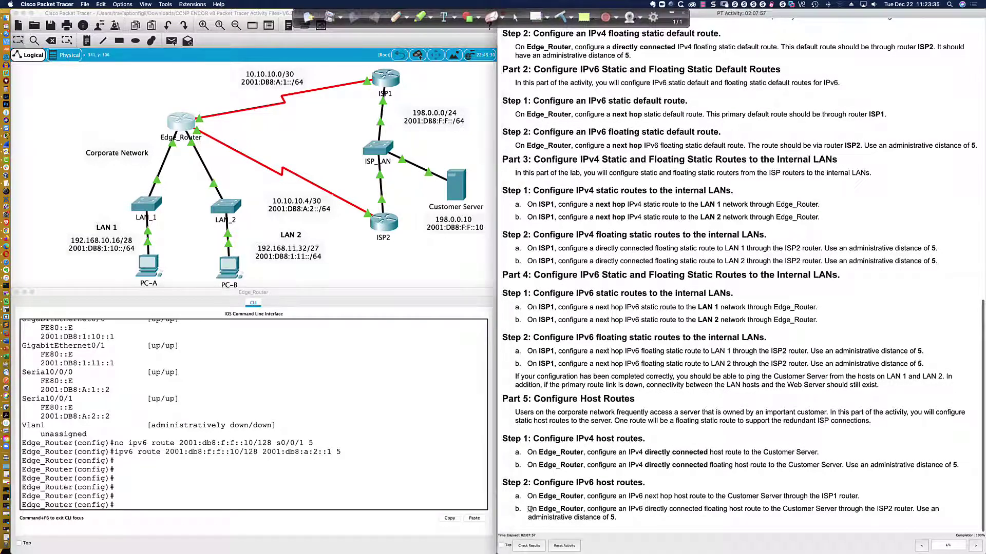
{"action": "left_click_drag", "start_coordinate": [539, 510], "coordinate": [617, 519]}
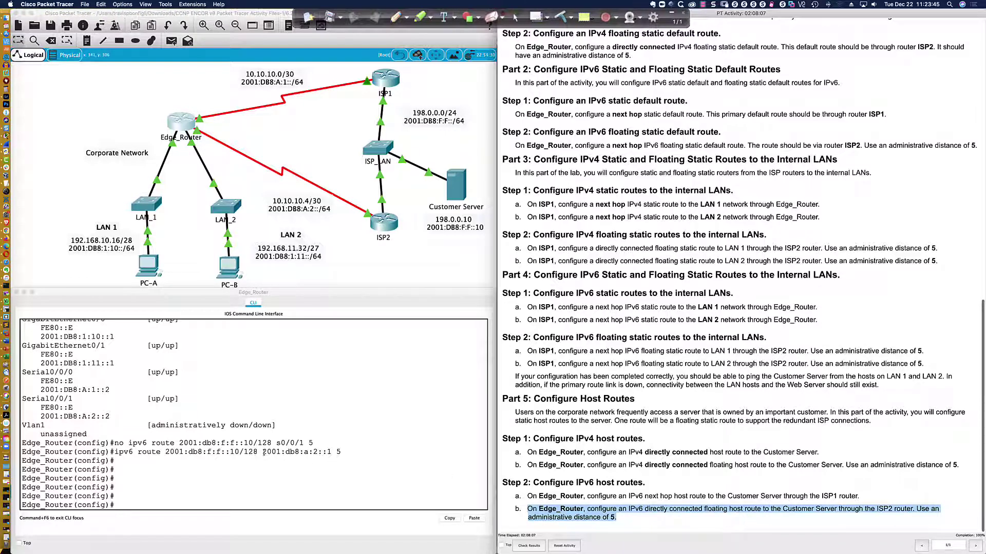
{"action": "left_click_drag", "start_coordinate": [262, 452], "coordinate": [330, 451]}
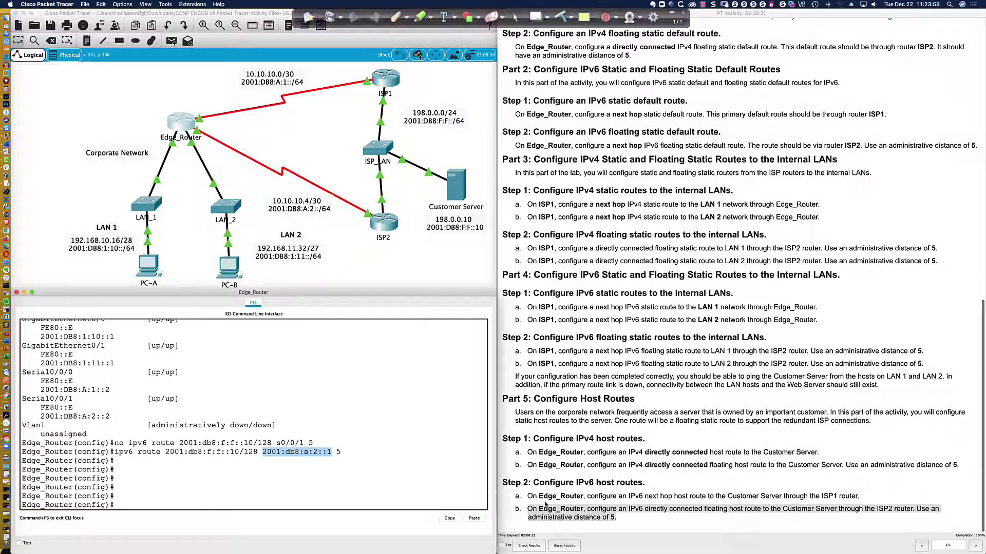
{"action": "left_click", "coordinate": [701, 516]}
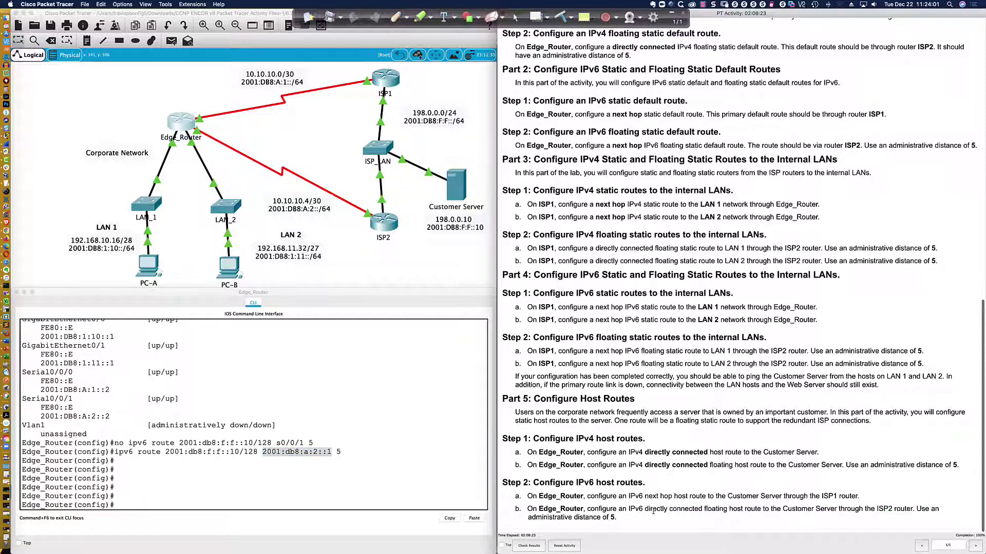
{"action": "left_click_drag", "start_coordinate": [645, 509], "coordinate": [702, 510]}
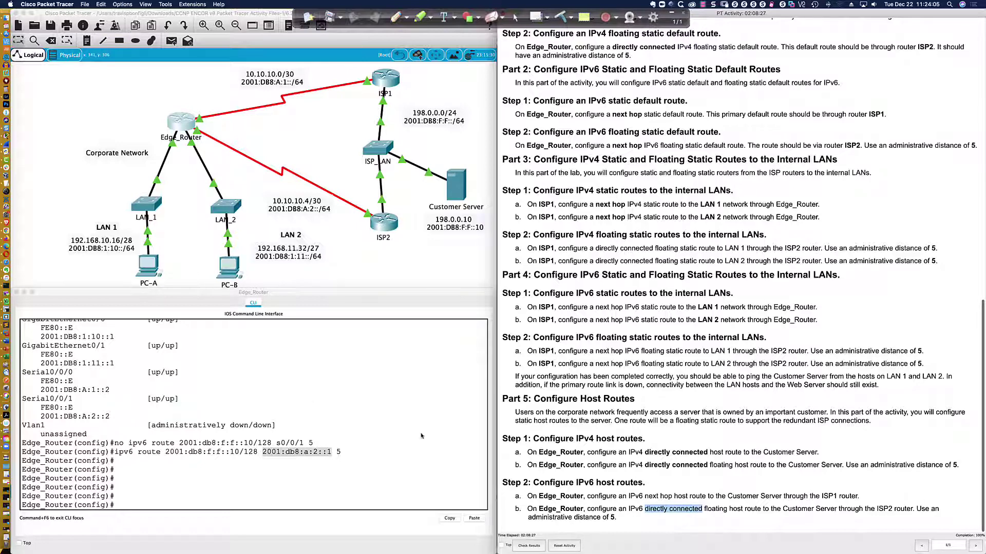
Step: Review the Serial0/0/1 IPv6 host route in the earlier running-configuration output and return to the current prompt
{"action": "scroll", "coordinate": [296, 399], "scroll_direction": "up", "scroll_amount": 10}
{"action": "scroll", "coordinate": [296, 399], "scroll_direction": "up", "scroll_amount": 8}
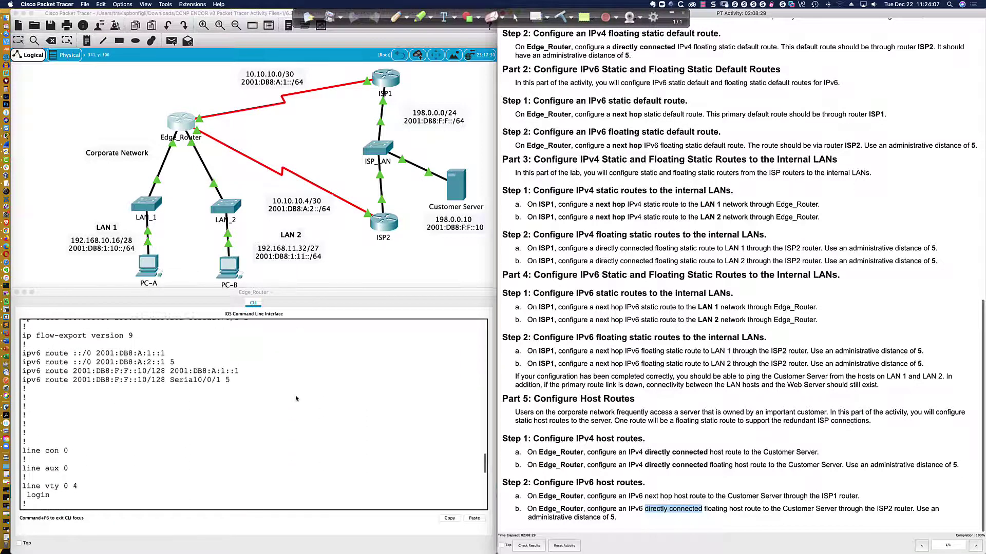
{"action": "left_click_drag", "start_coordinate": [116, 402], "coordinate": [22, 404]}
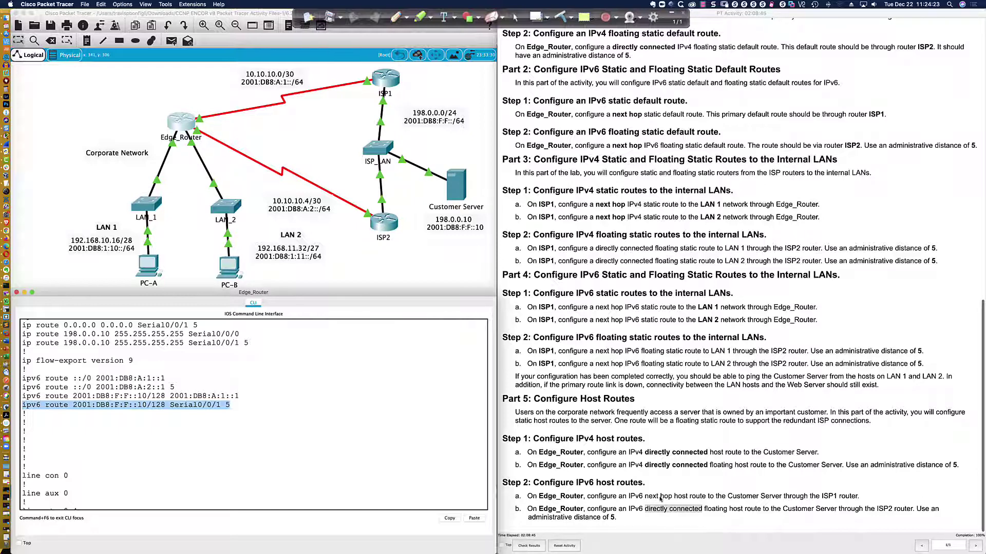
{"action": "scroll", "coordinate": [388, 451], "scroll_direction": "down", "scroll_amount": 10}
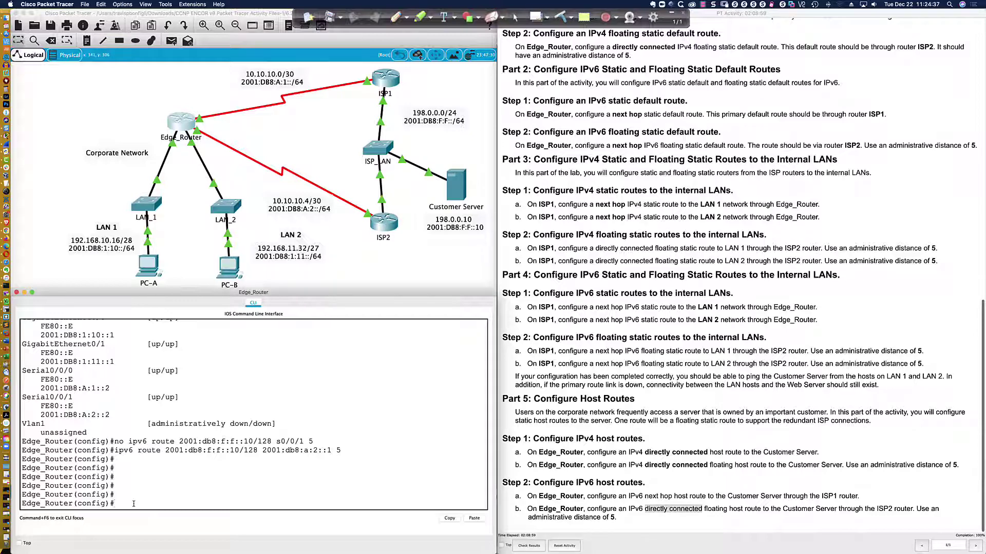
Step: Switch to the presentation's title slide for Packet Tracer Activity 6.2.1 and collapse the annotation toolbar
{"action": "key", "text": "super+Tab"}
{"action": "key", "text": "super+Tab"}
{"action": "key", "text": "super+Tab"}
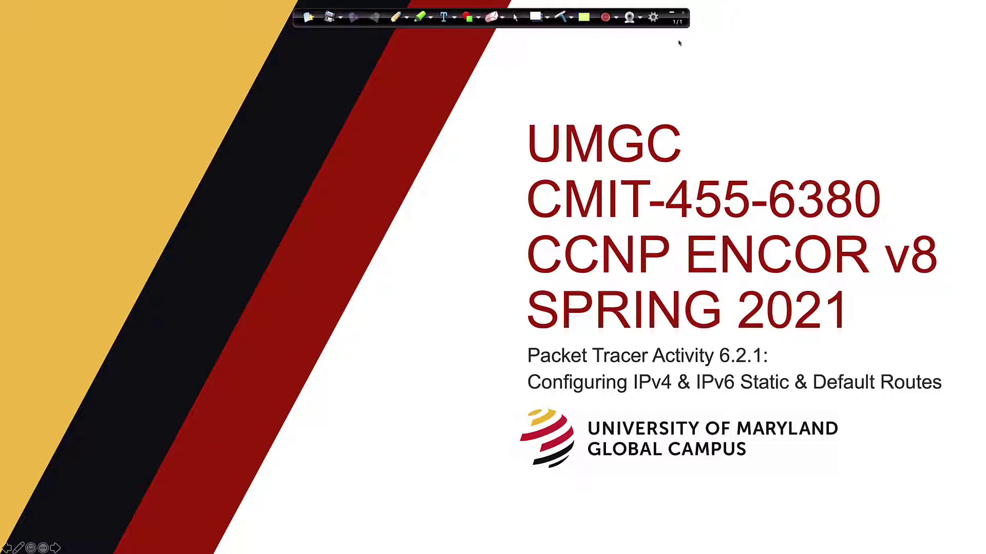
{"action": "left_click", "coordinate": [673, 14]}
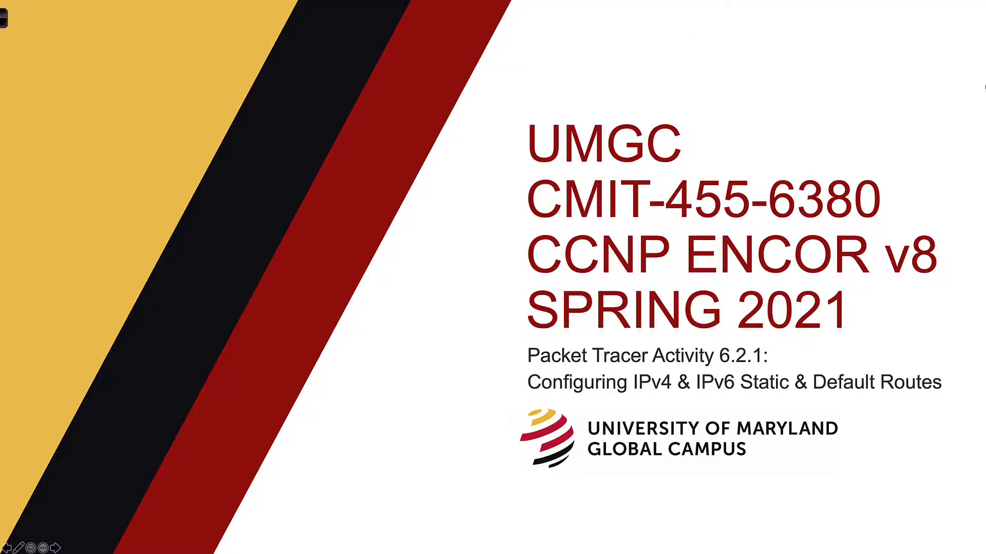